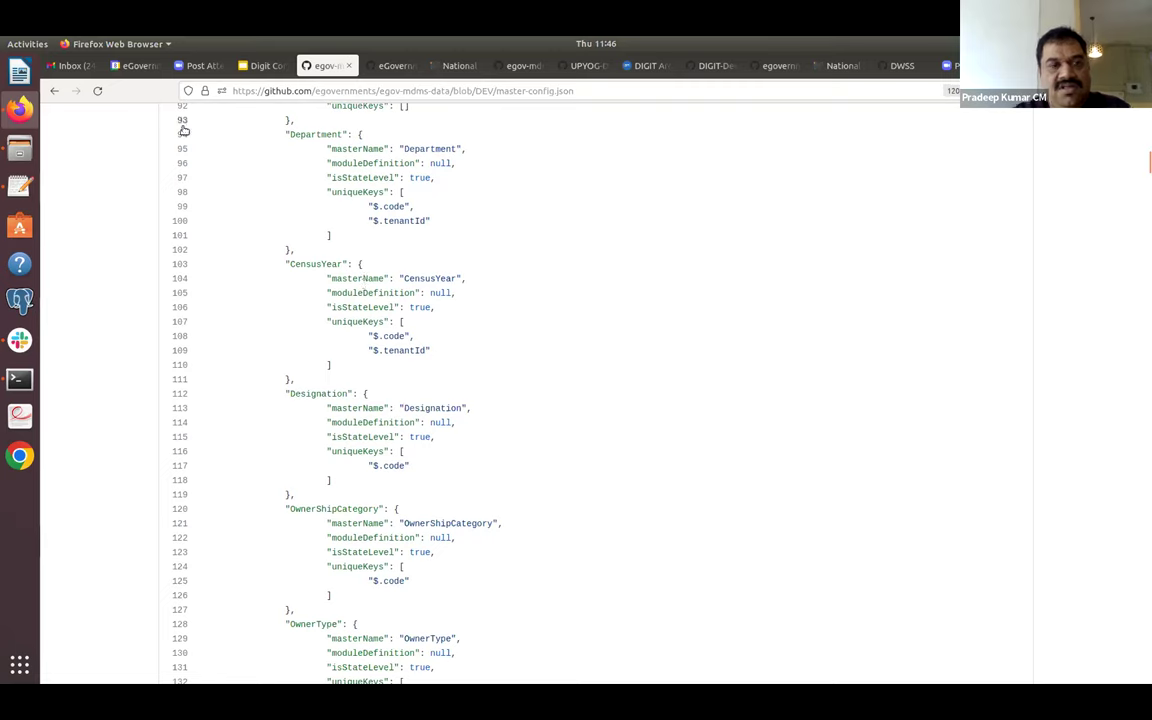
# Scroll master-config.json and highlight the OwnerShipCategory entry on lines 120–127.
pyautogui.scroll(-5, 415, 394)
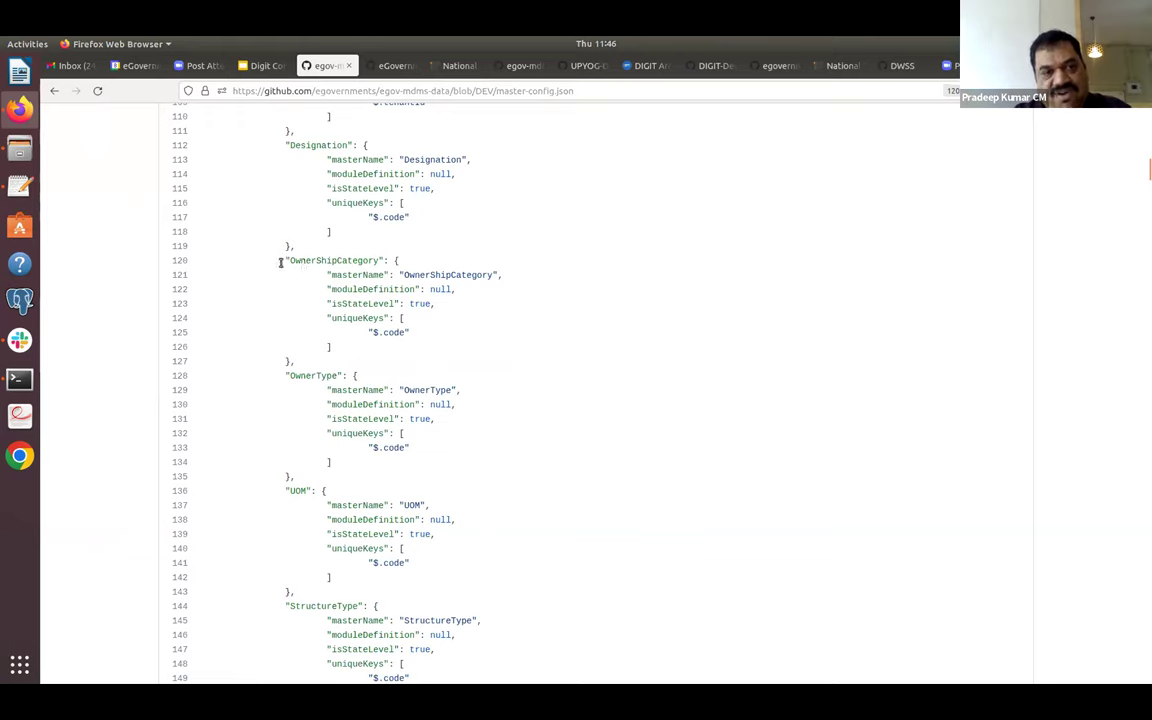
pyautogui.moveTo(281, 263); pyautogui.dragTo(314, 361)
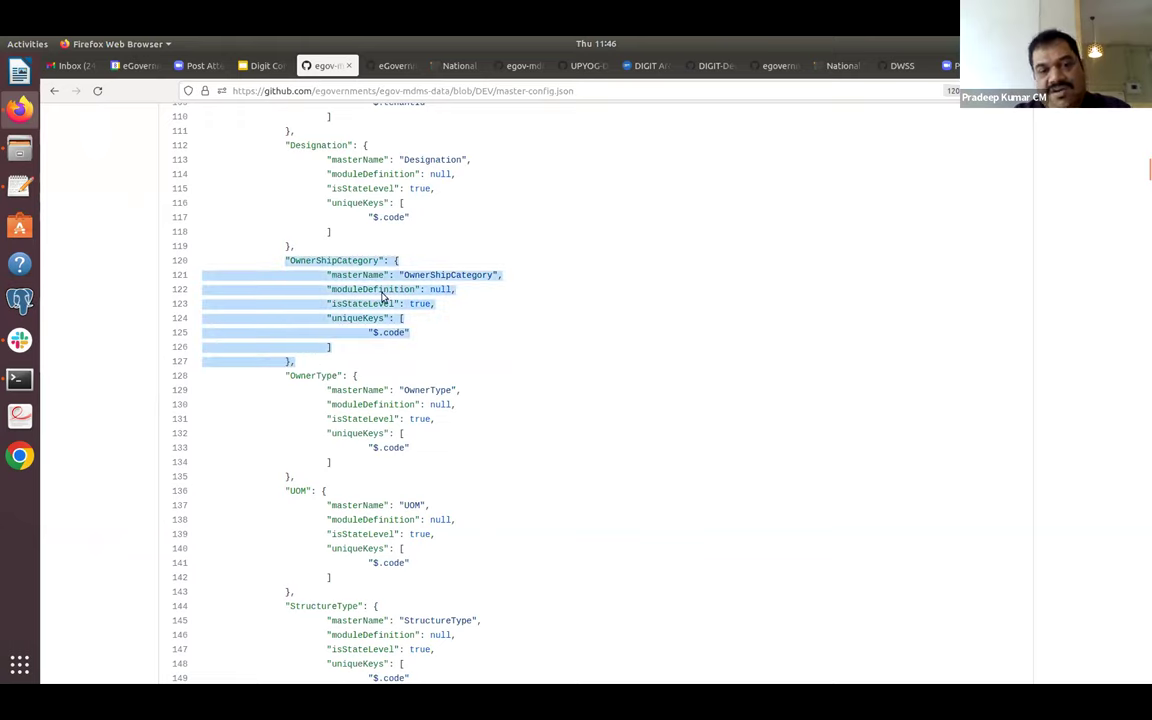
pyautogui.click(403, 370)
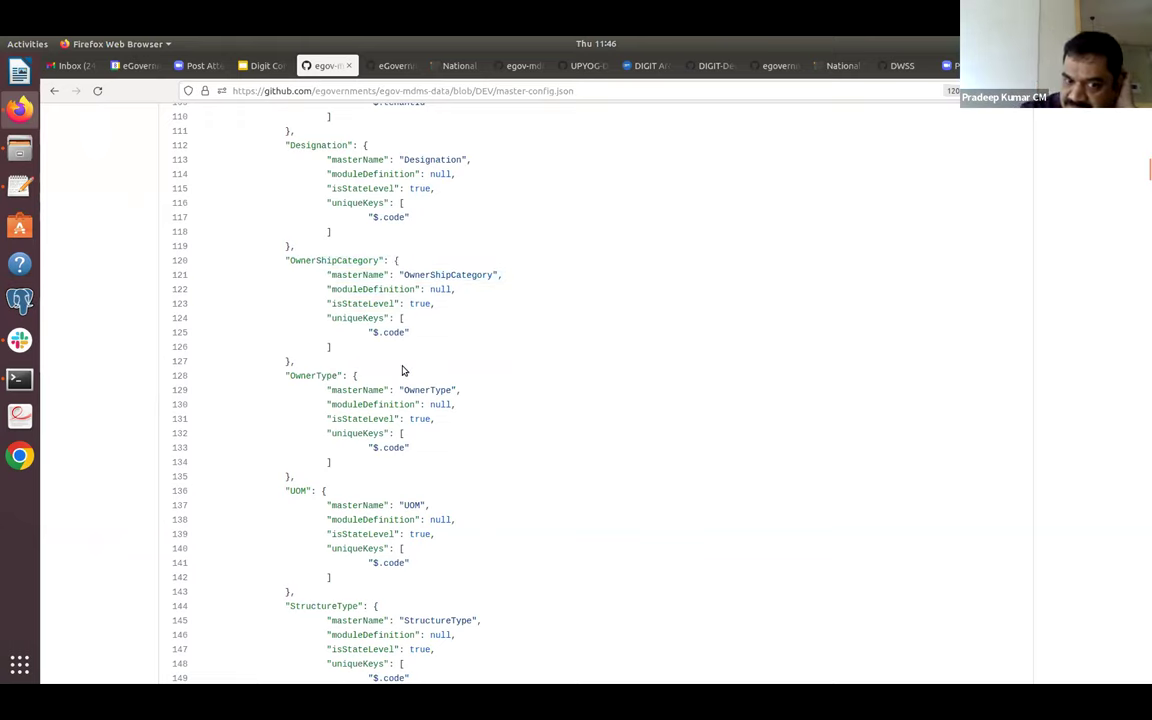
# Skim the remaining master entries, then go back to the egov-mdms-data repository root.
pyautogui.scroll(-10, 403, 370)
pyautogui.scroll(-20, 403, 370)
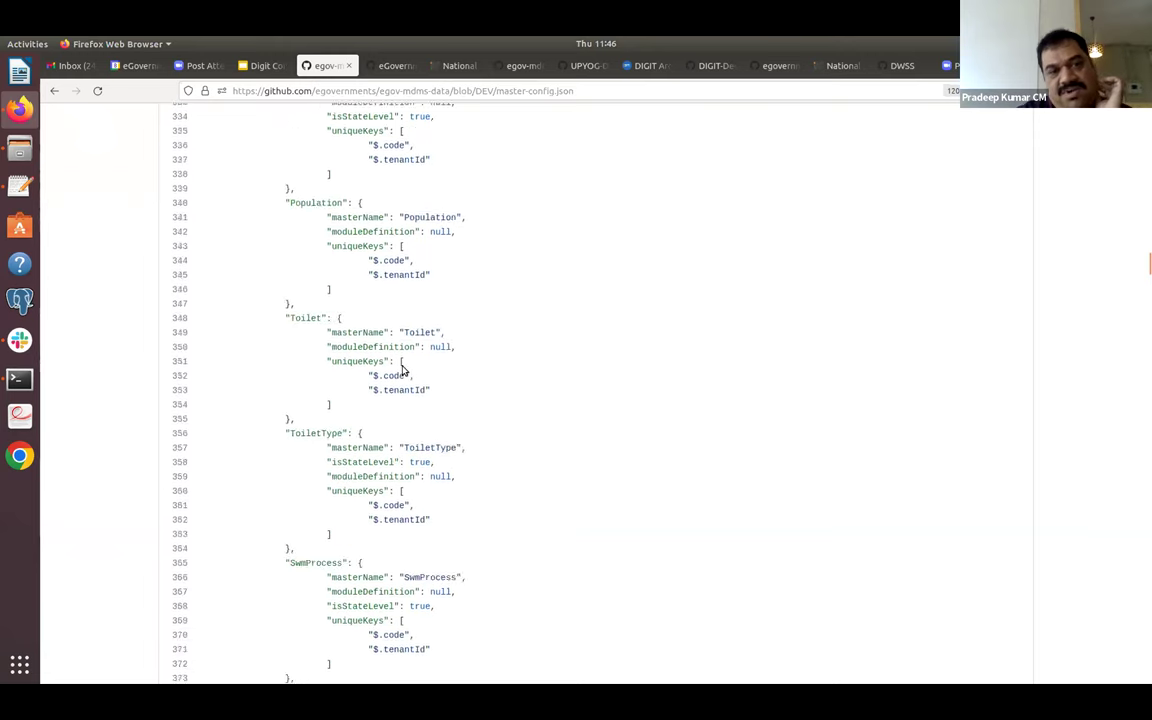
pyautogui.scroll(-5, 403, 370)
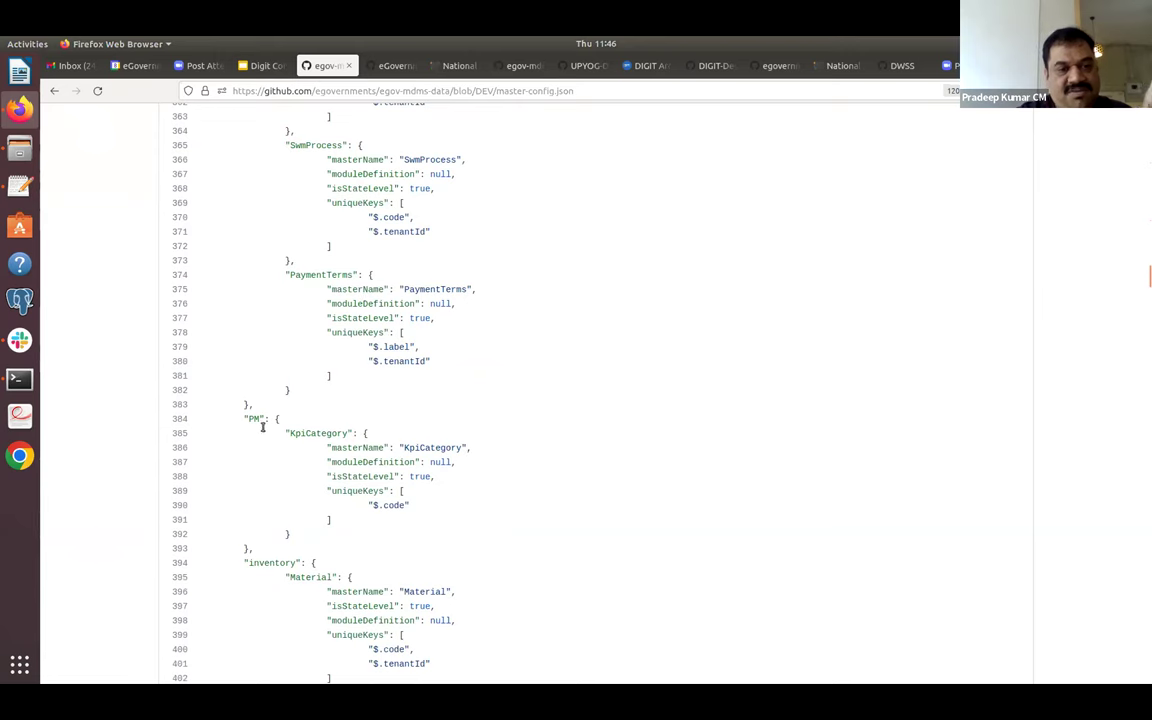
pyautogui.click(54, 91)
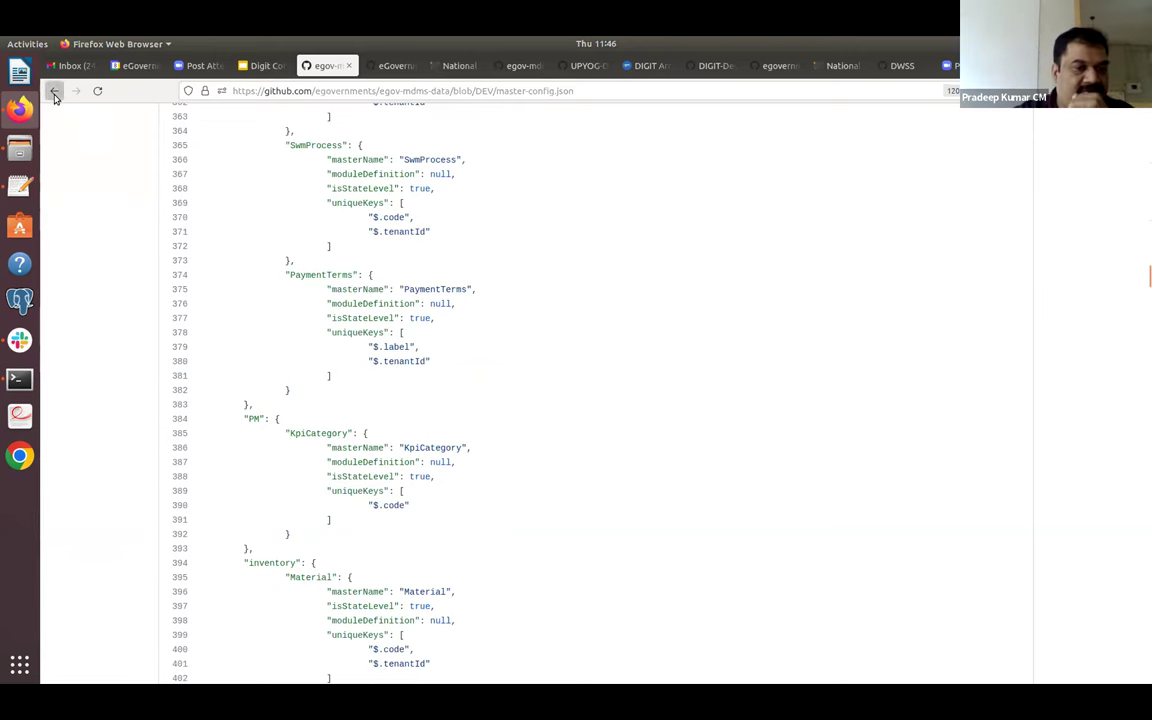
# Open the data folder and switch it from the DEV branch to master.
pyautogui.click(209, 334)
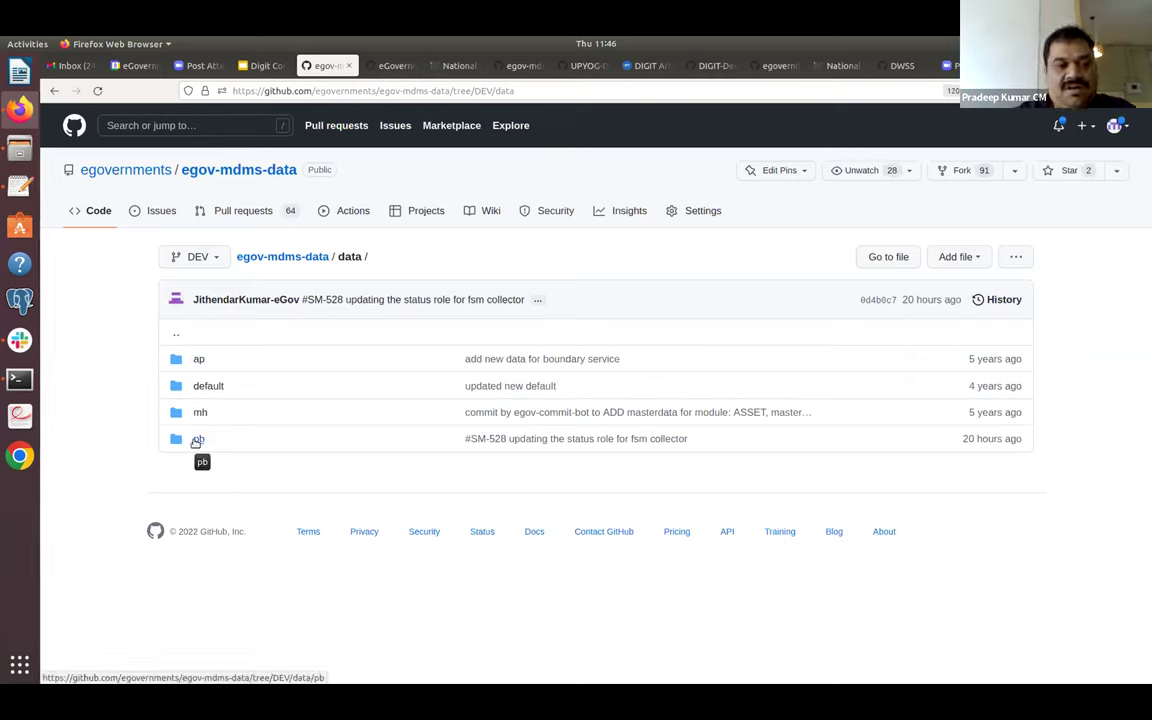
pyautogui.click(199, 257)
pyautogui.write('master')
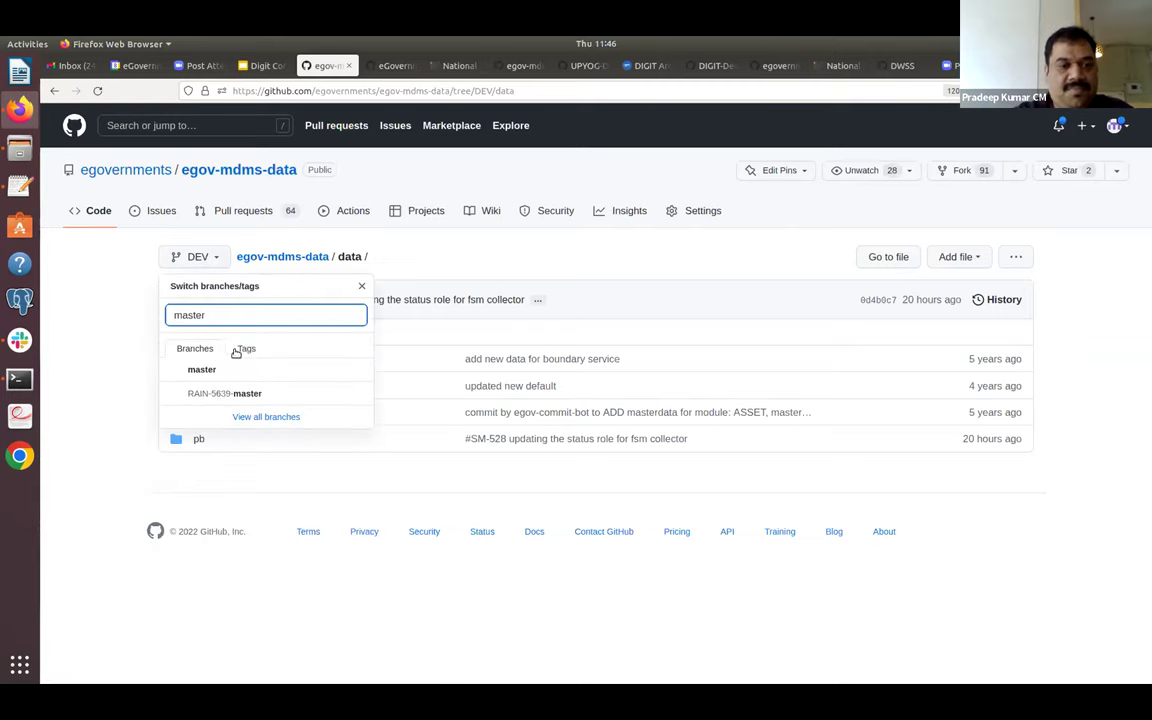
pyautogui.click(229, 372)
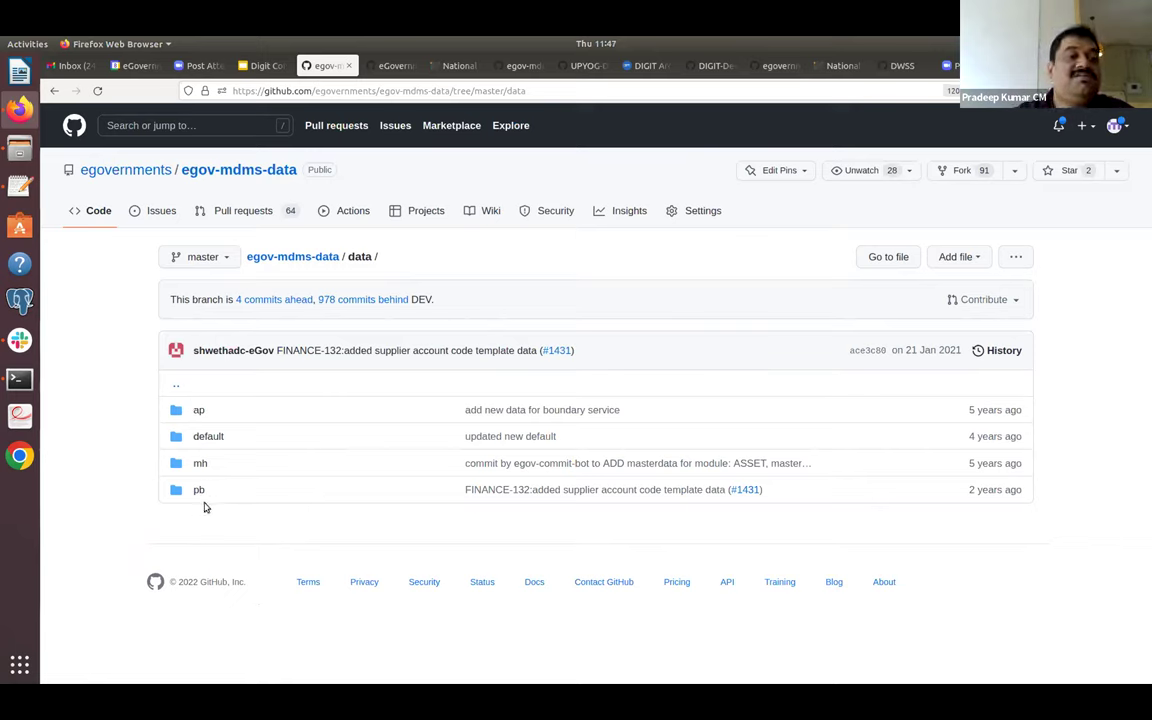
# Open data/pb on master, look through its module folders, and view its commit history.
pyautogui.click(199, 491)
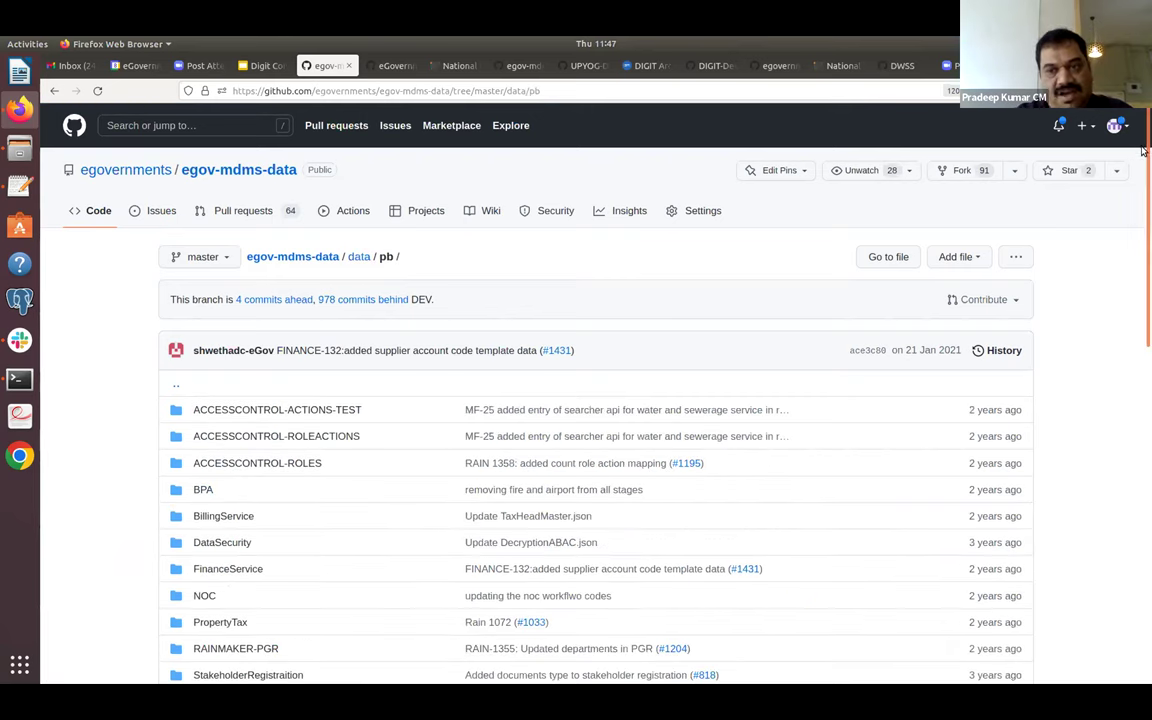
pyautogui.scroll(-5, 1143, 377)
pyautogui.scroll(-6, 1143, 377)
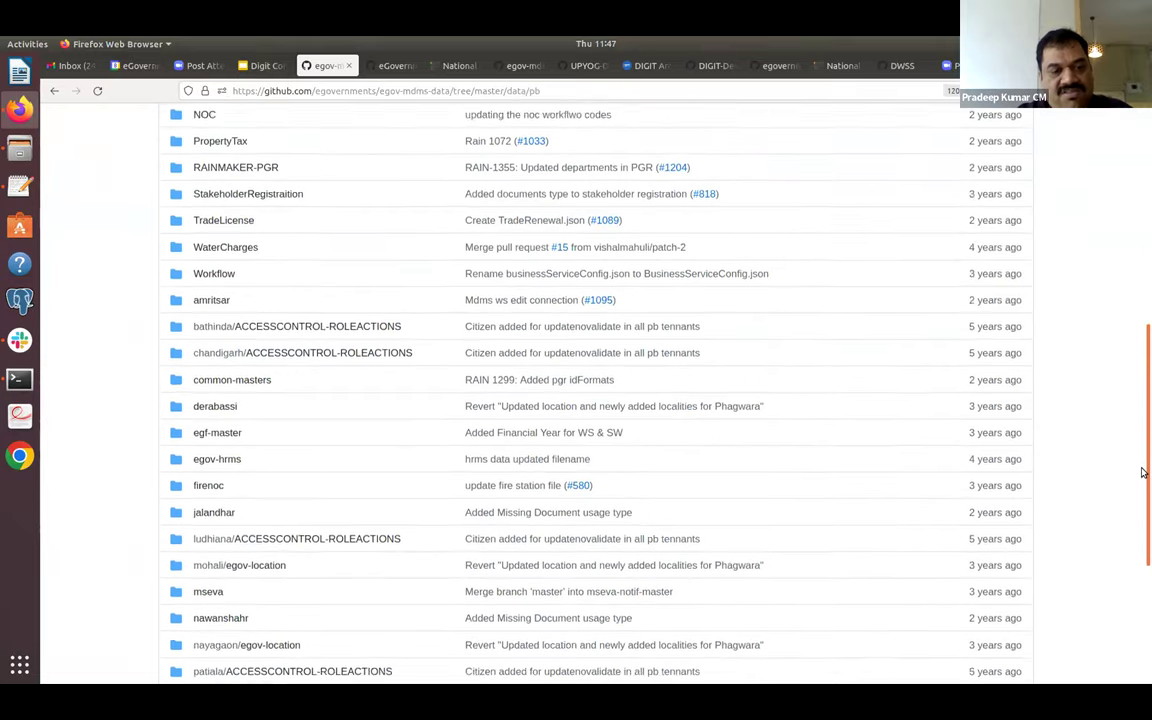
pyautogui.moveTo(1143, 433); pyautogui.dragTo(1143, 190)
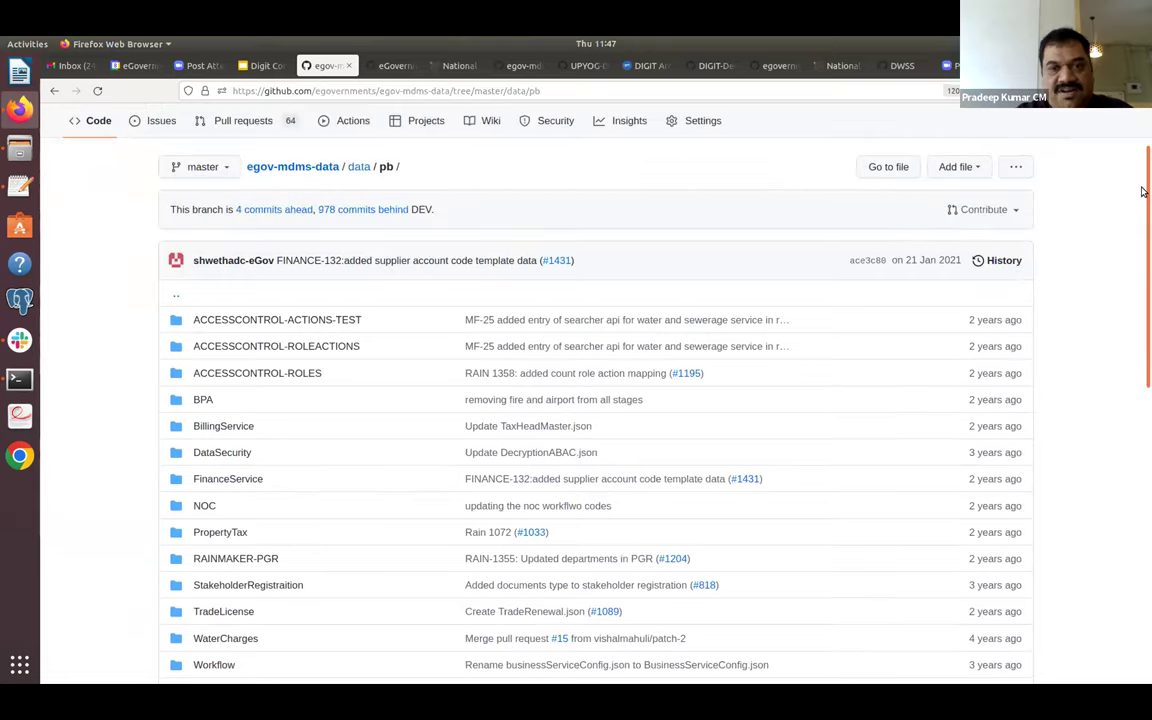
pyautogui.scroll(-2, 1143, 192)
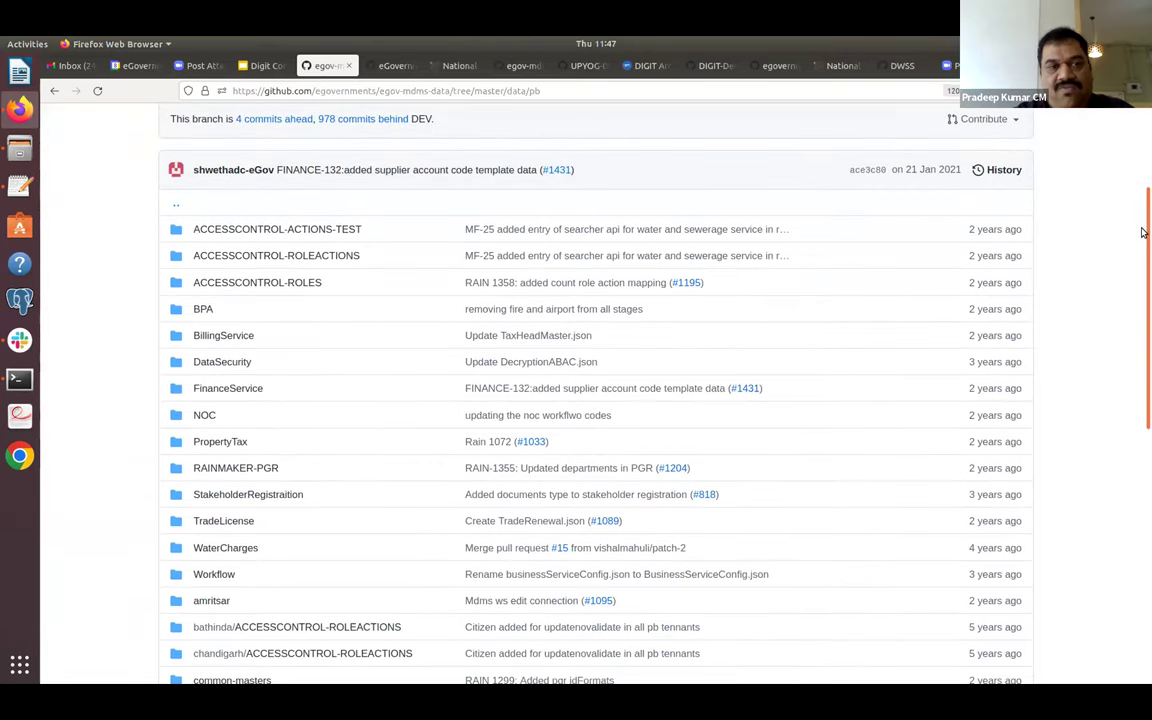
pyautogui.click(999, 170)
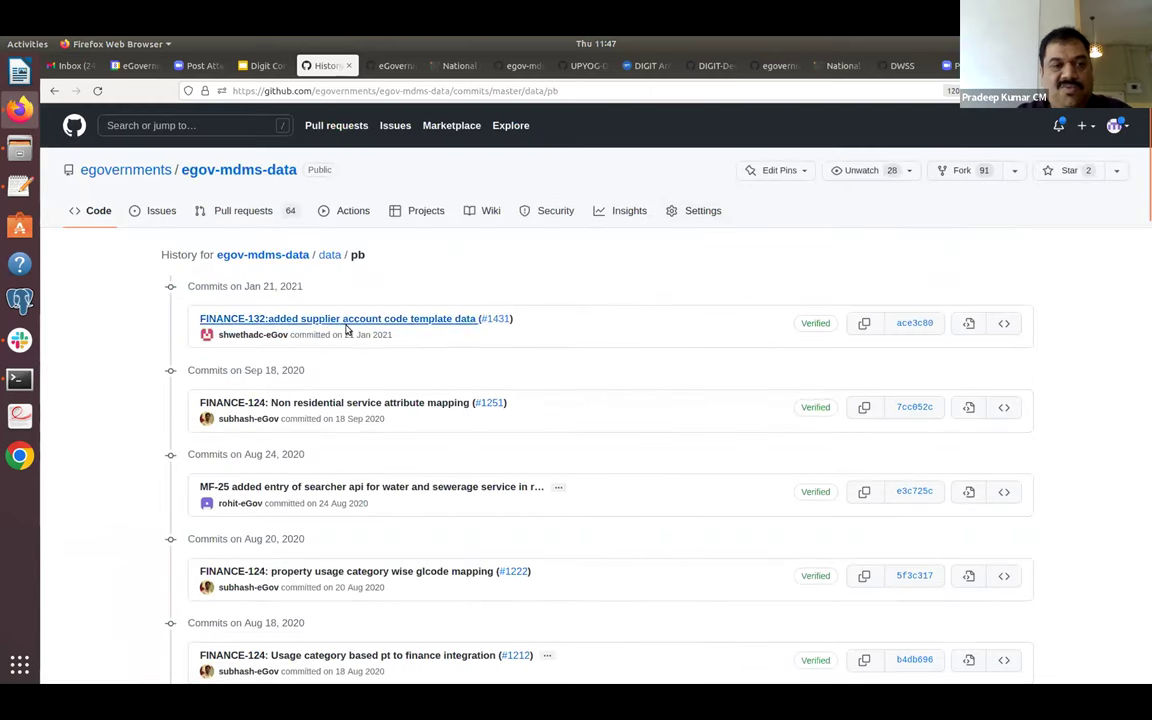
# Review the FINANCE-132 supplier account code template commit, then return to the pb folder listing.
pyautogui.click(902, 330)
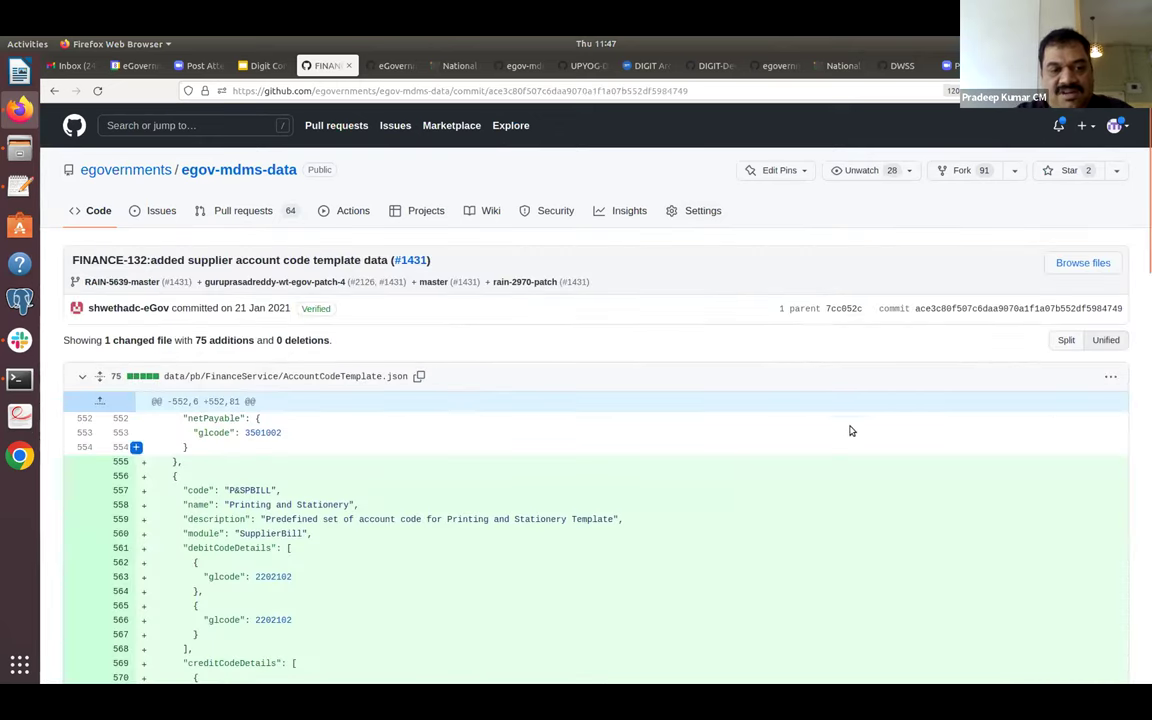
pyautogui.moveTo(1142, 288); pyautogui.dragTo(1128, 252)
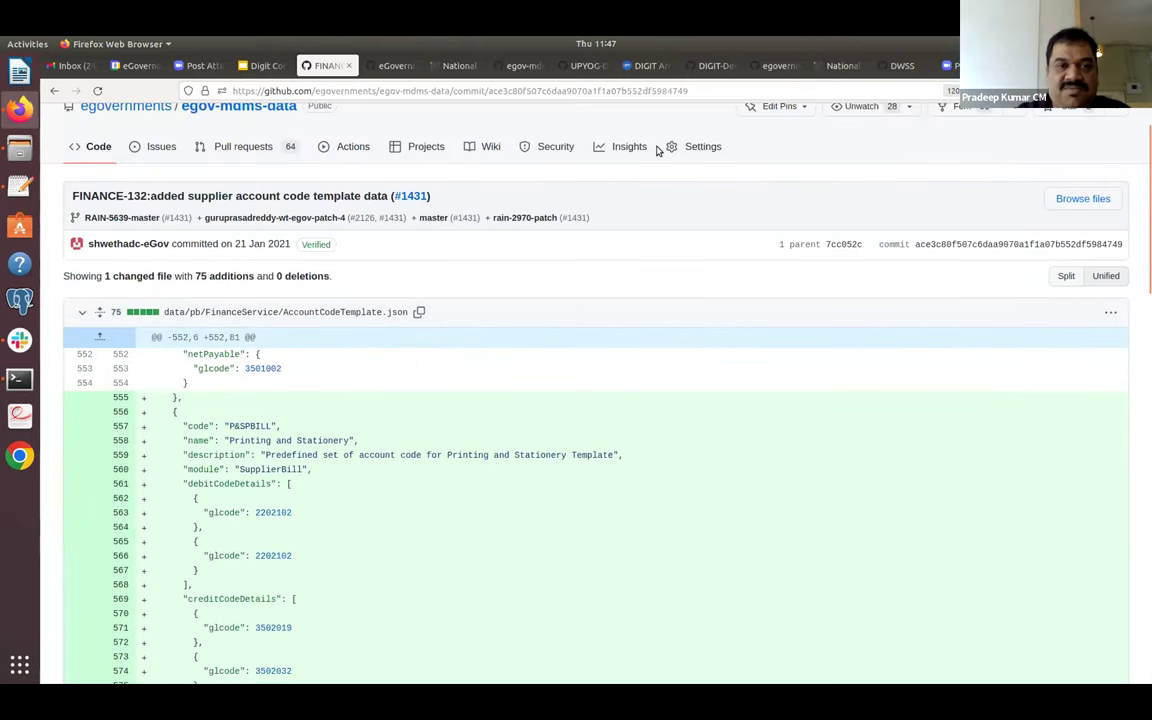
pyautogui.click(56, 92)
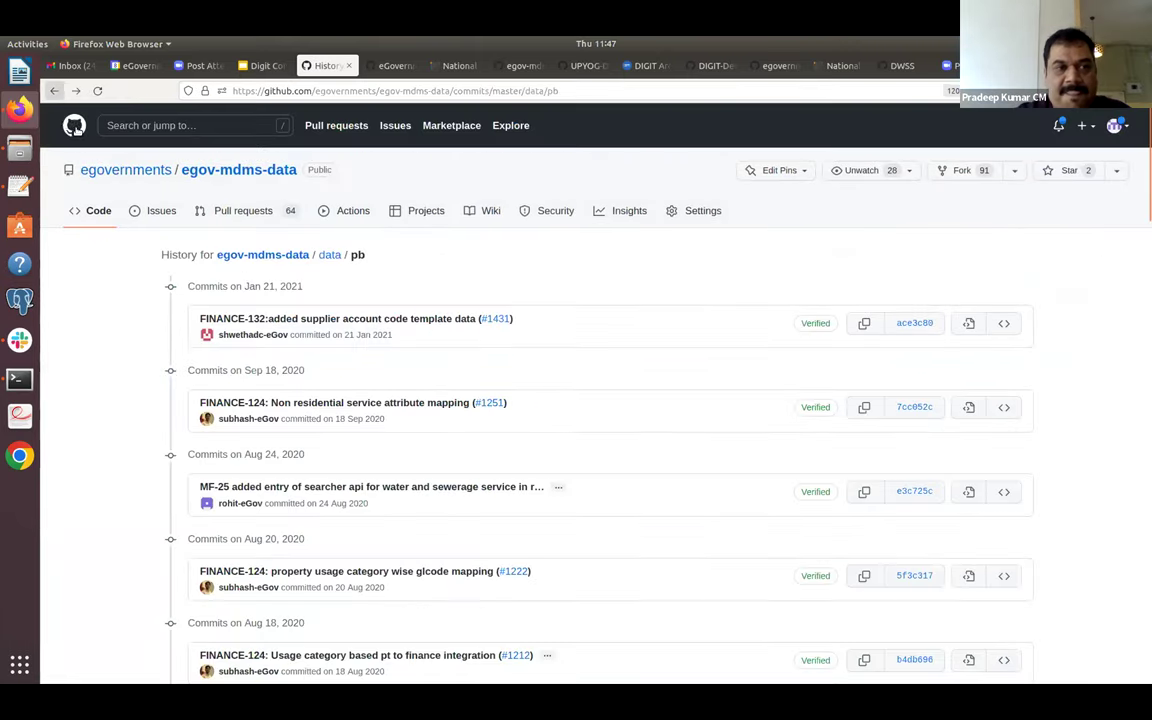
pyautogui.click(54, 91)
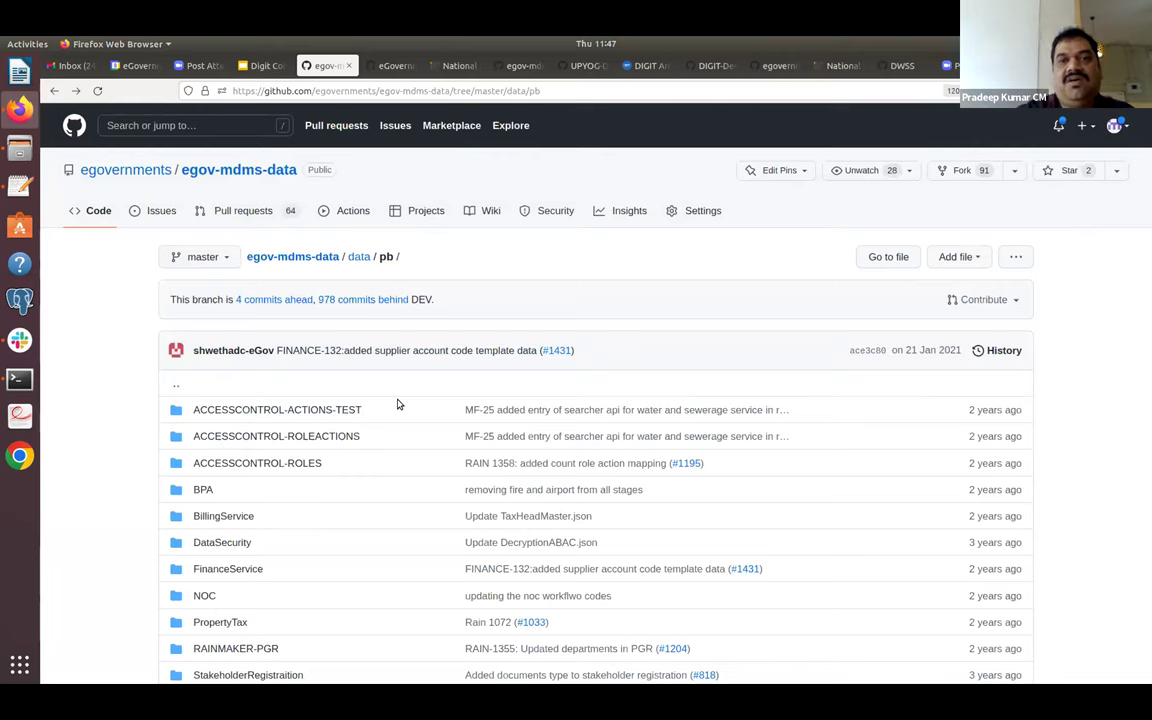
# Visit the DWSS organization page, then try switching data/pb to the UAT branch.
pyautogui.click(902, 65)
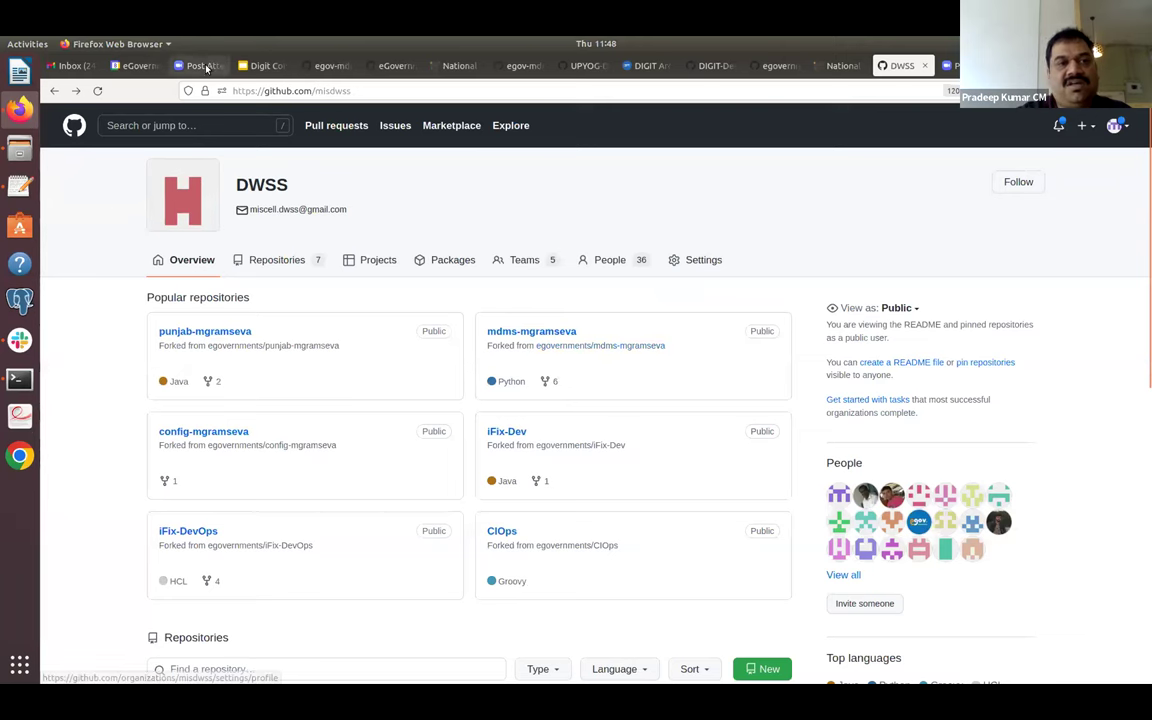
pyautogui.click(305, 66)
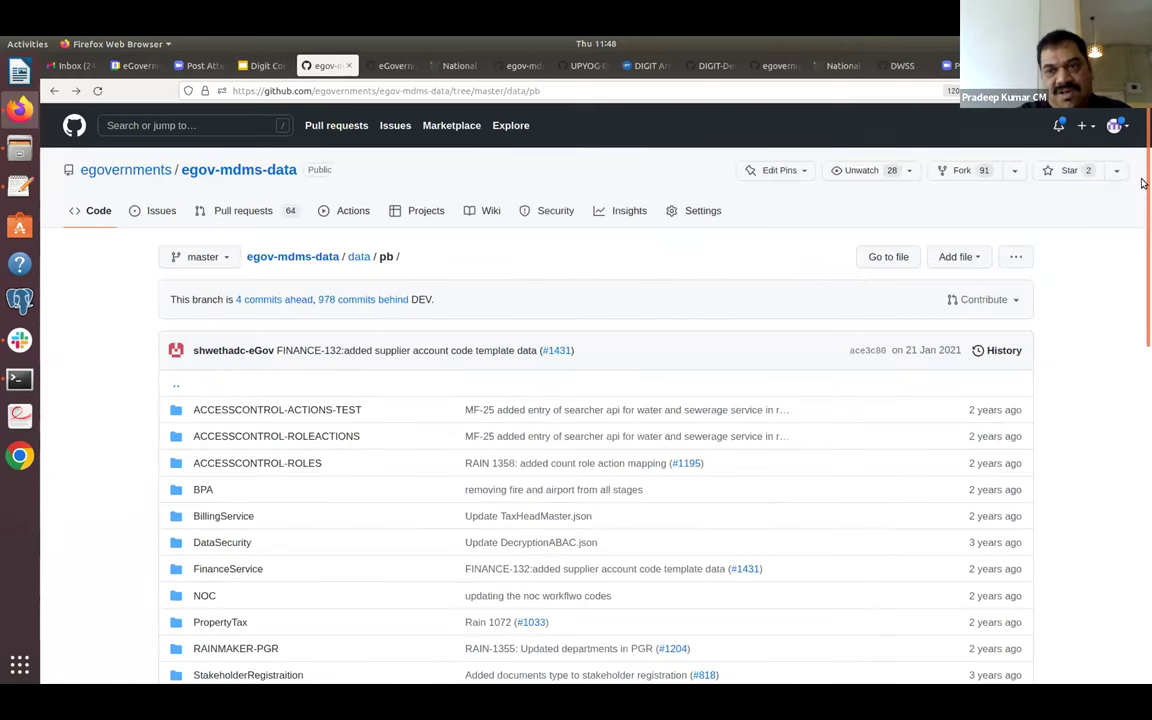
pyautogui.moveTo(1143, 184); pyautogui.dragTo(1143, 262)
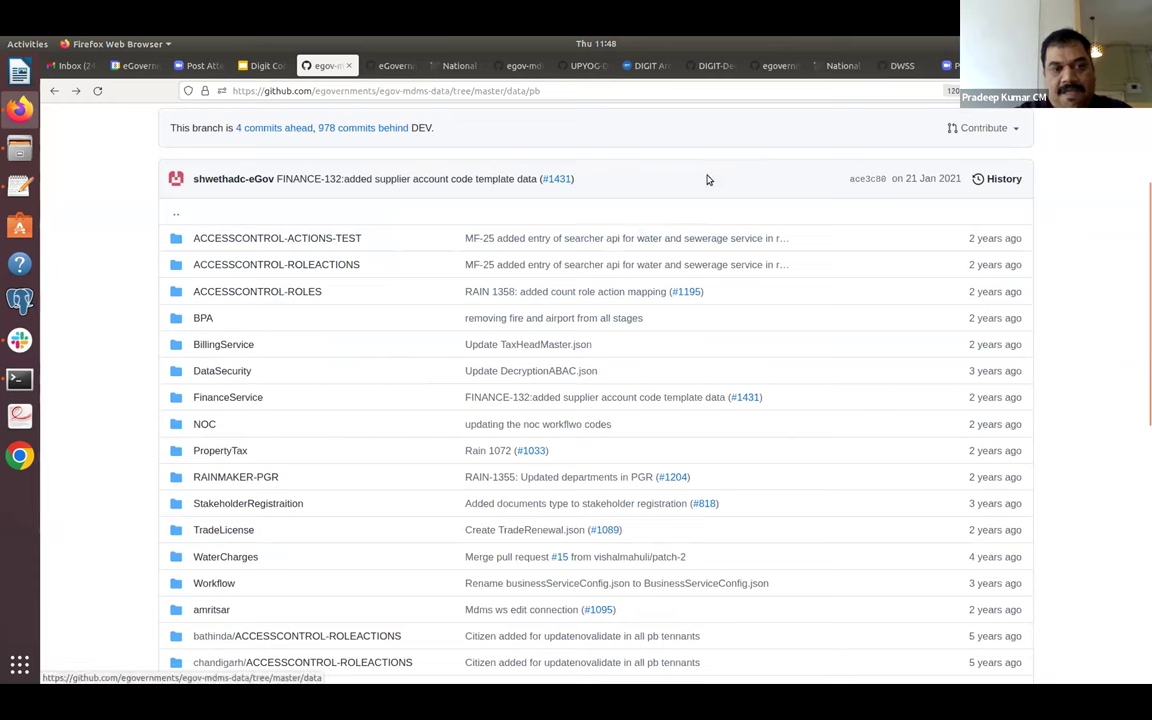
pyautogui.scroll(2, 1143, 159)
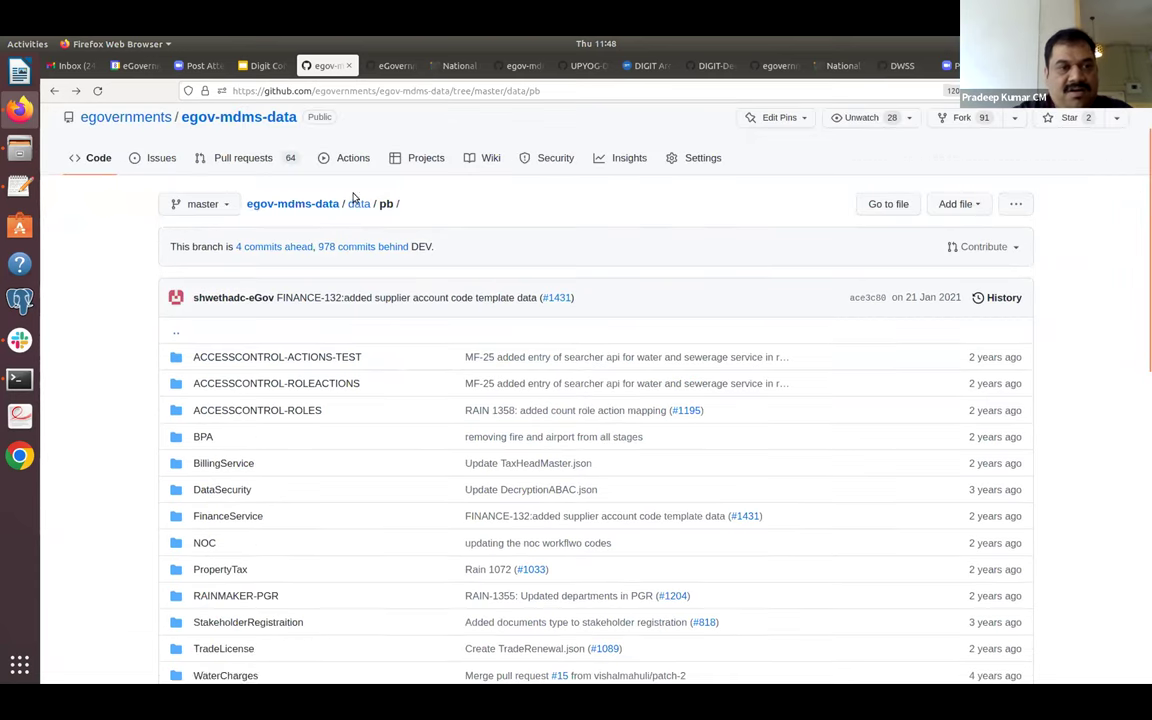
pyautogui.click(231, 204)
pyautogui.write('UAT')
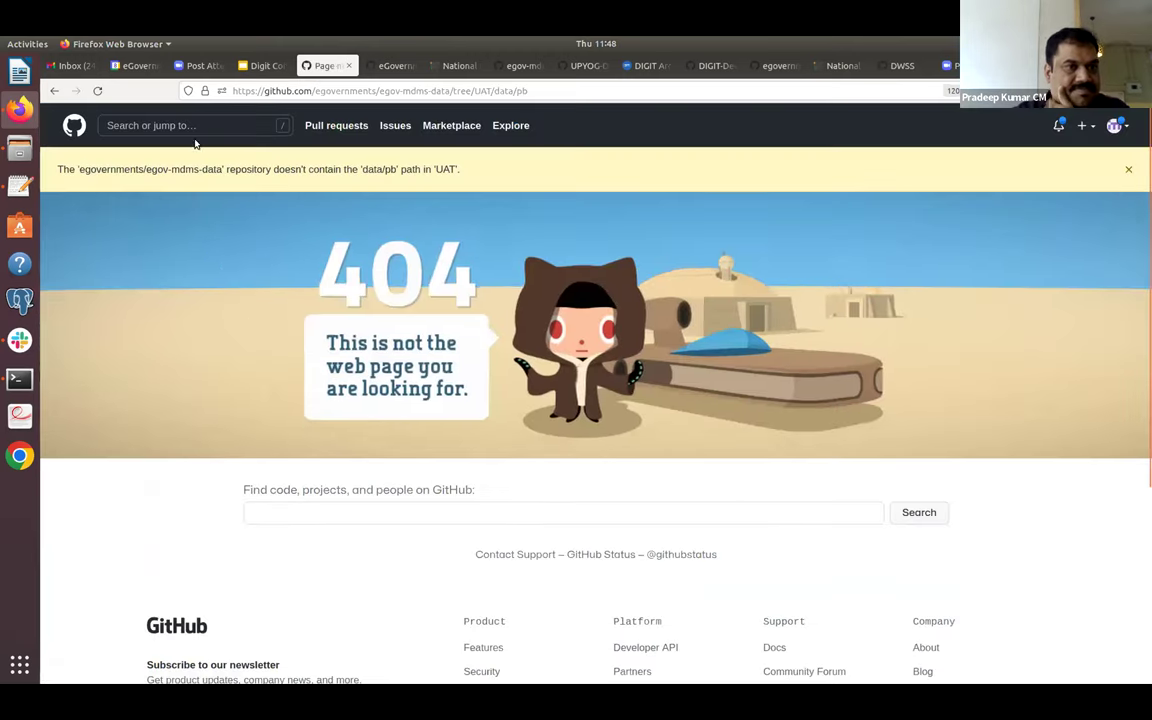
# Leave the 404 page, switch the data folder to the UAT branch, and open pg.
pyautogui.click(54, 90)
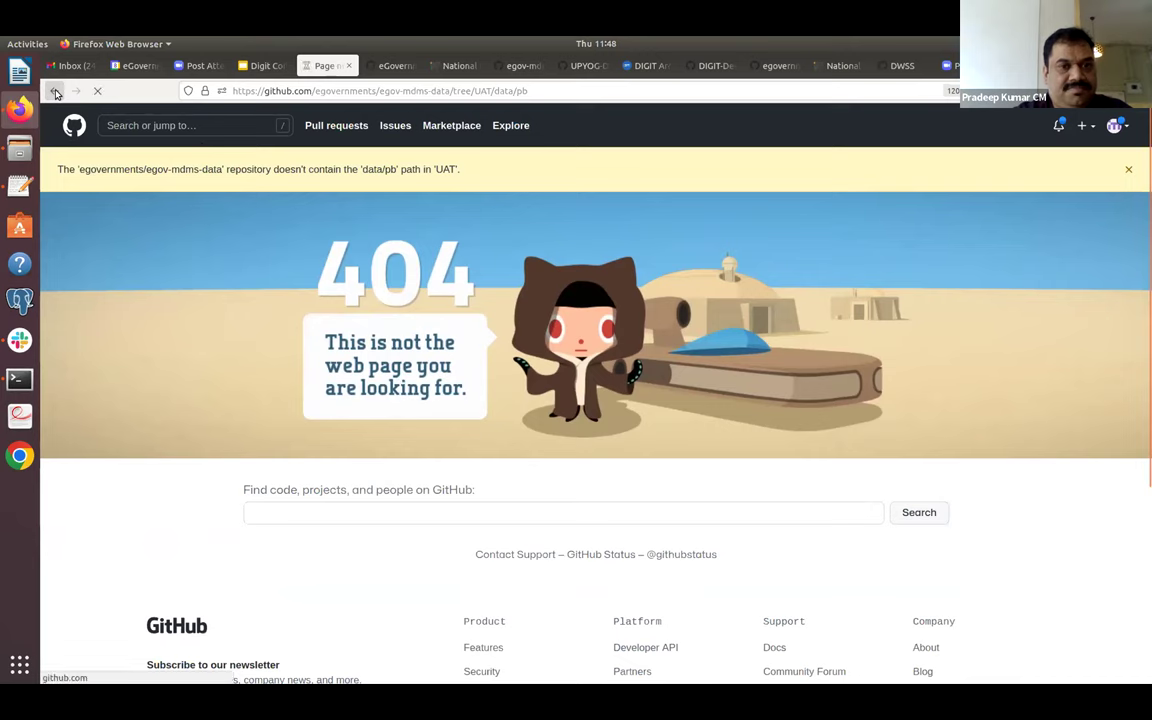
pyautogui.click(358, 203)
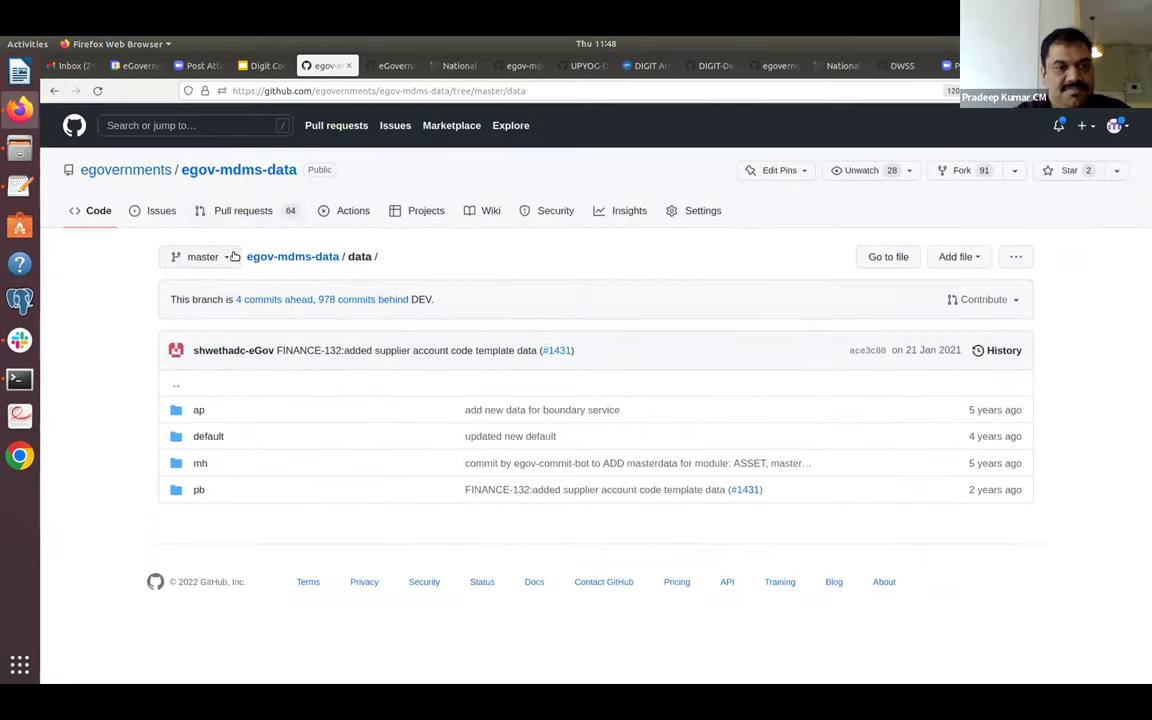
pyautogui.click(231, 259)
pyautogui.write('uat')
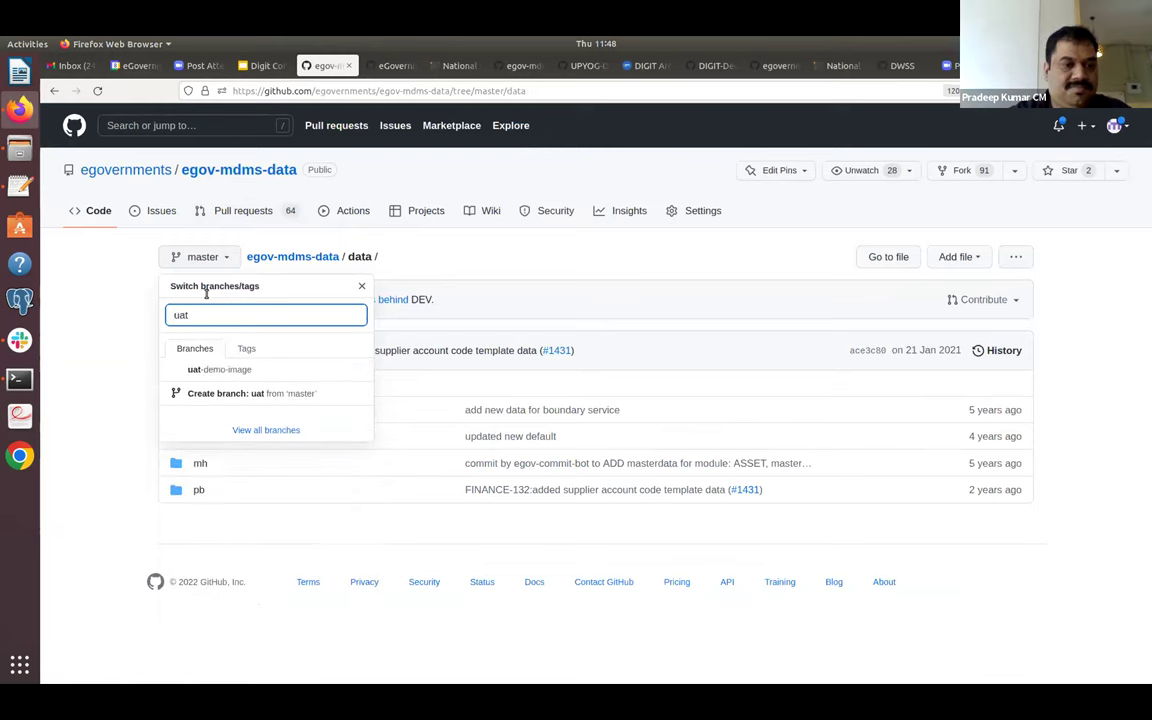
pyautogui.press('BackSpace')
pyautogui.press('BackSpace')
pyautogui.press('BackSpace')
pyautogui.write('UAT')
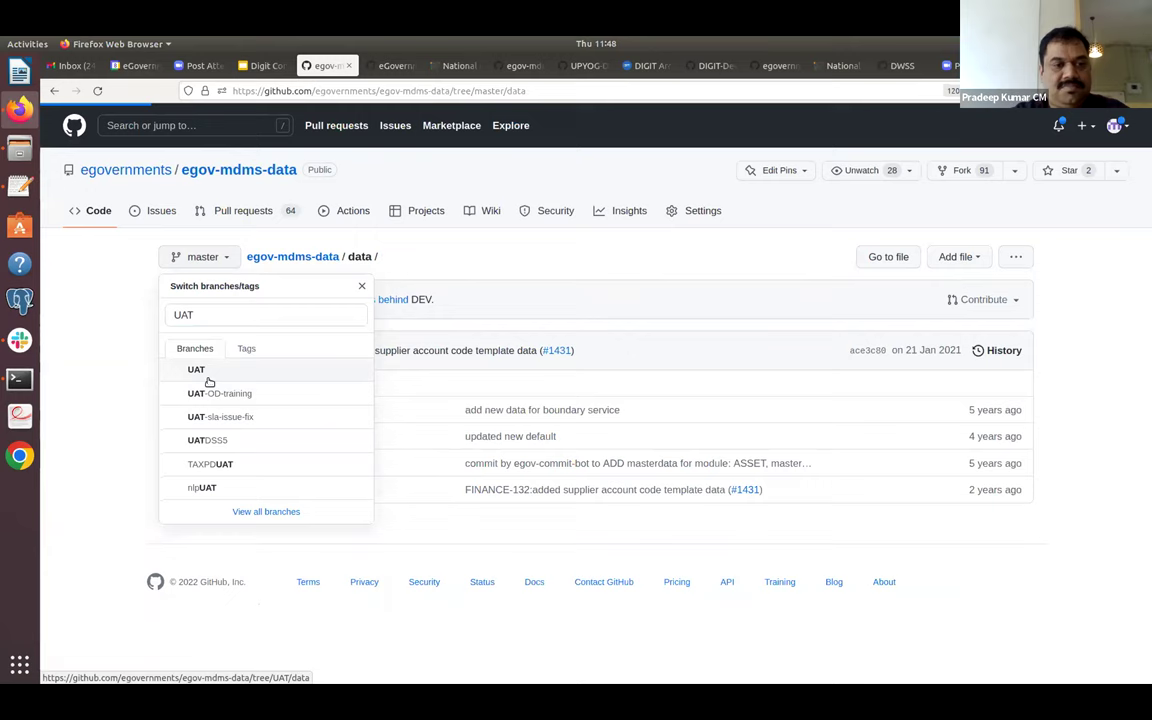
pyautogui.click(208, 378)
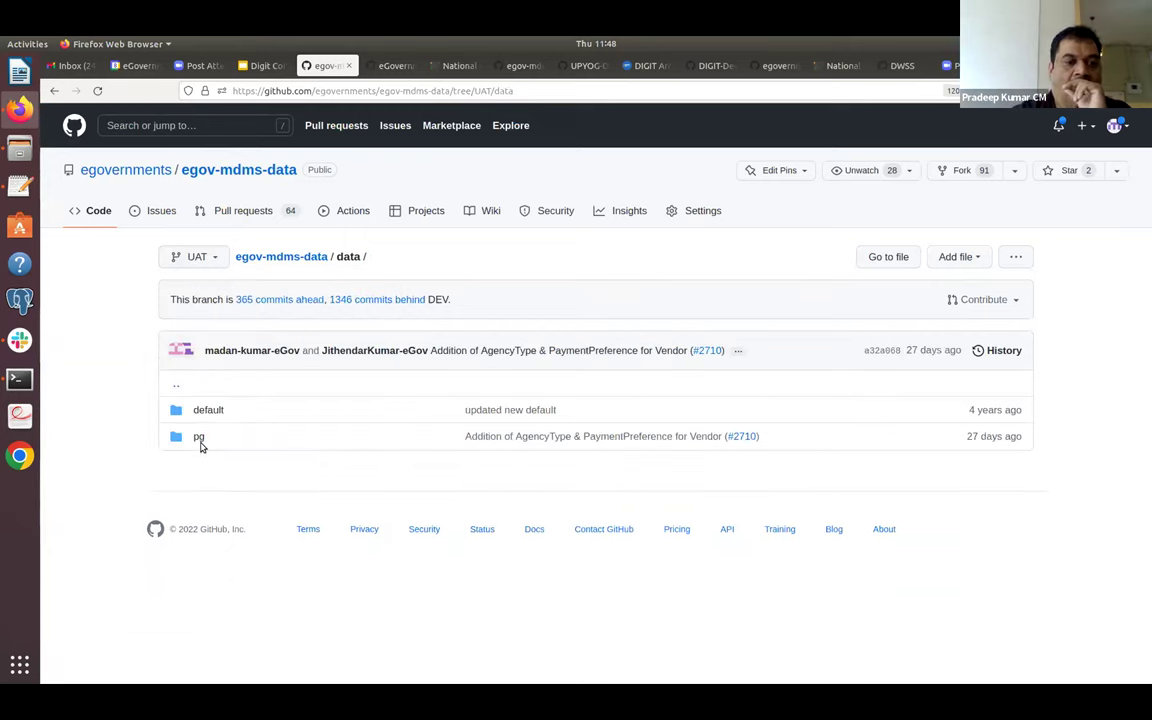
pyautogui.click(200, 440)
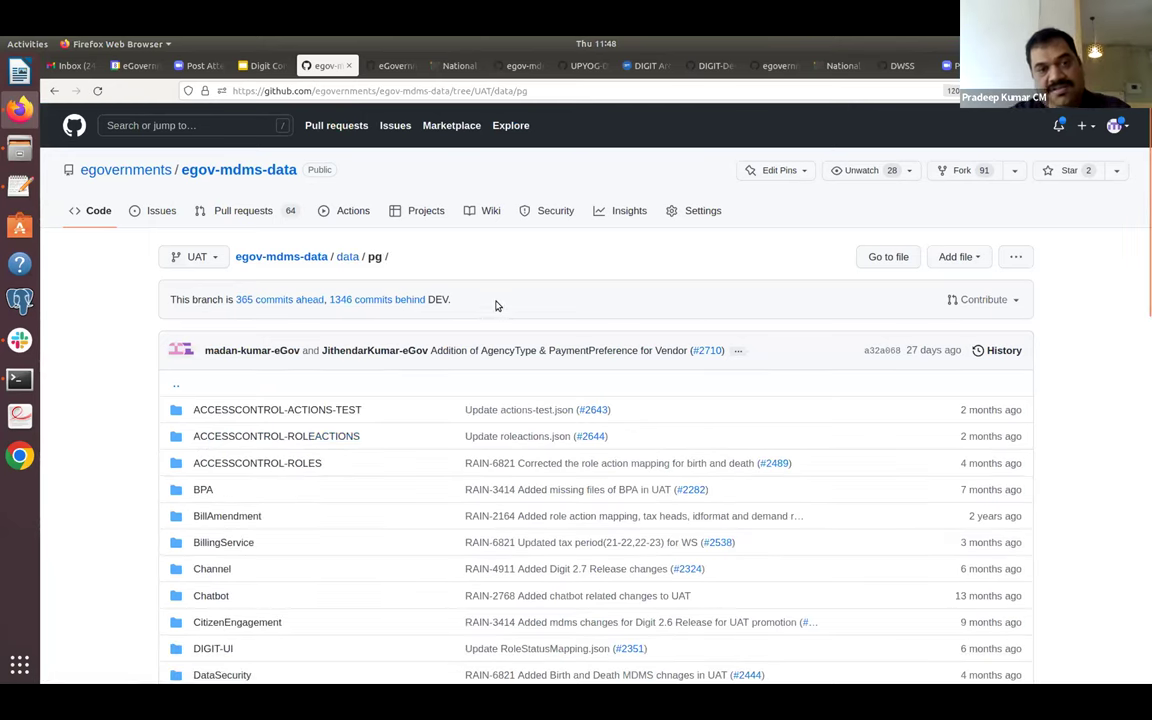
# Browse the UAT data/pg module folders and open the citya tenant folder.
pyautogui.scroll(-5, 510, 302)
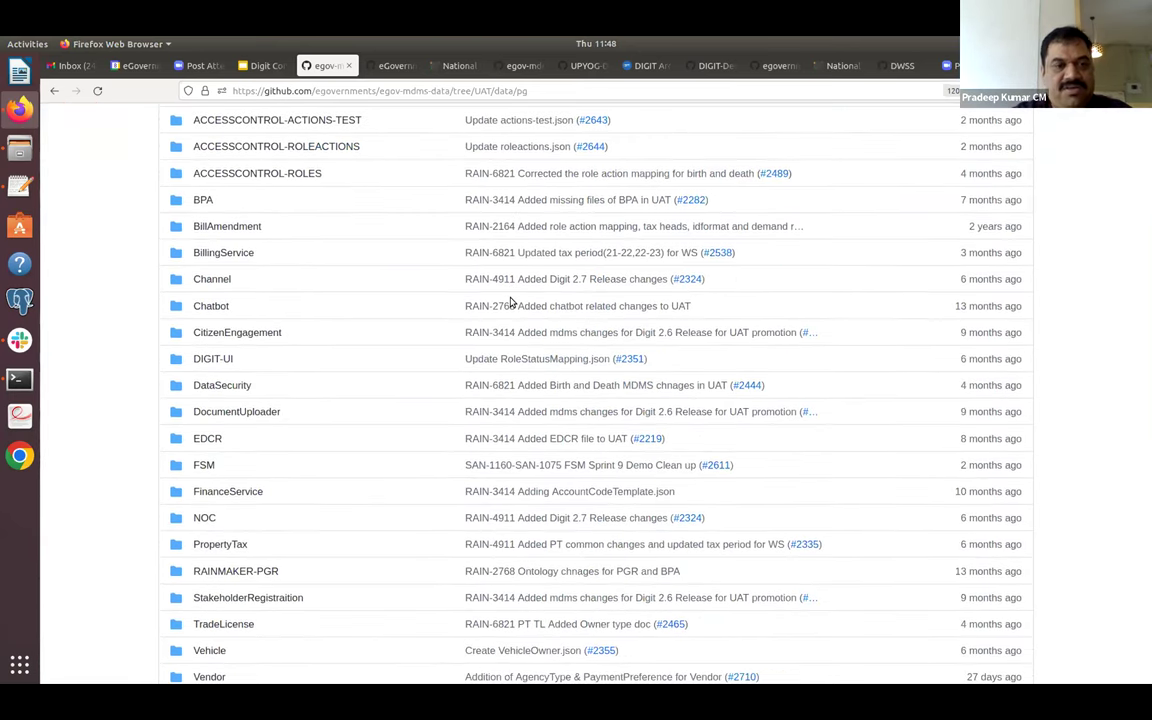
pyautogui.scroll(-1, 510, 302)
pyautogui.scroll(3, 510, 302)
pyautogui.scroll(-1, 510, 302)
pyautogui.scroll(-1, 510, 302)
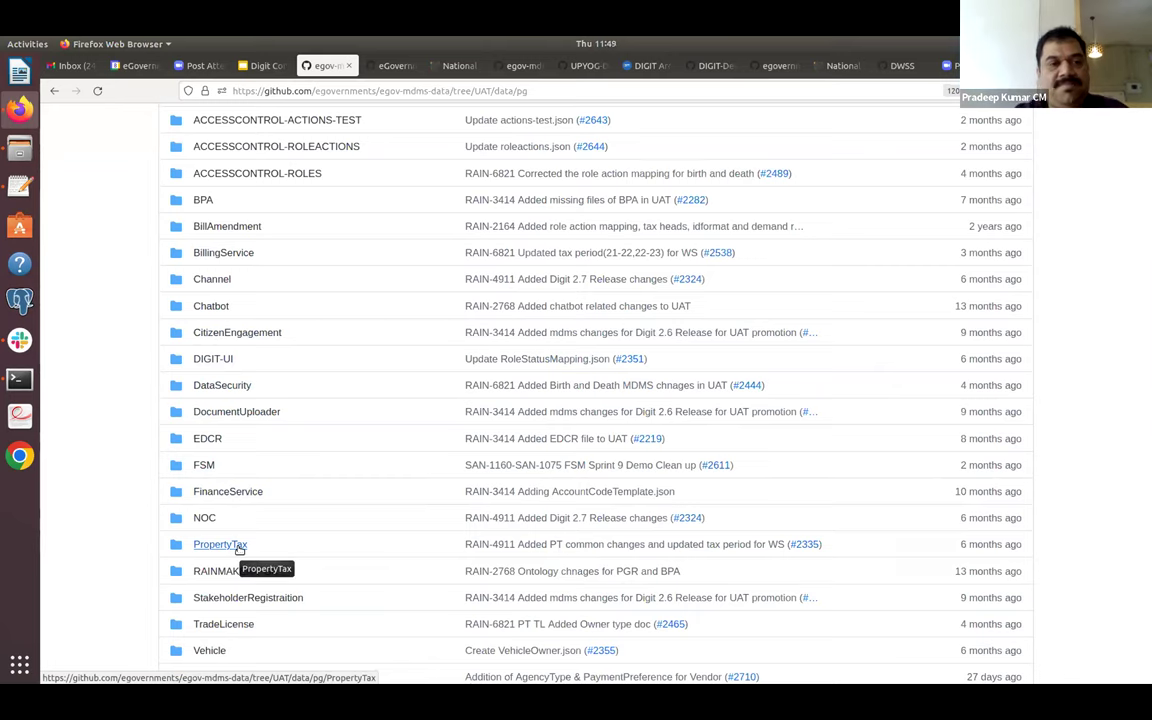
pyautogui.scroll(2, 278, 229)
pyautogui.scroll(2, 278, 229)
pyautogui.scroll(2, 279, 228)
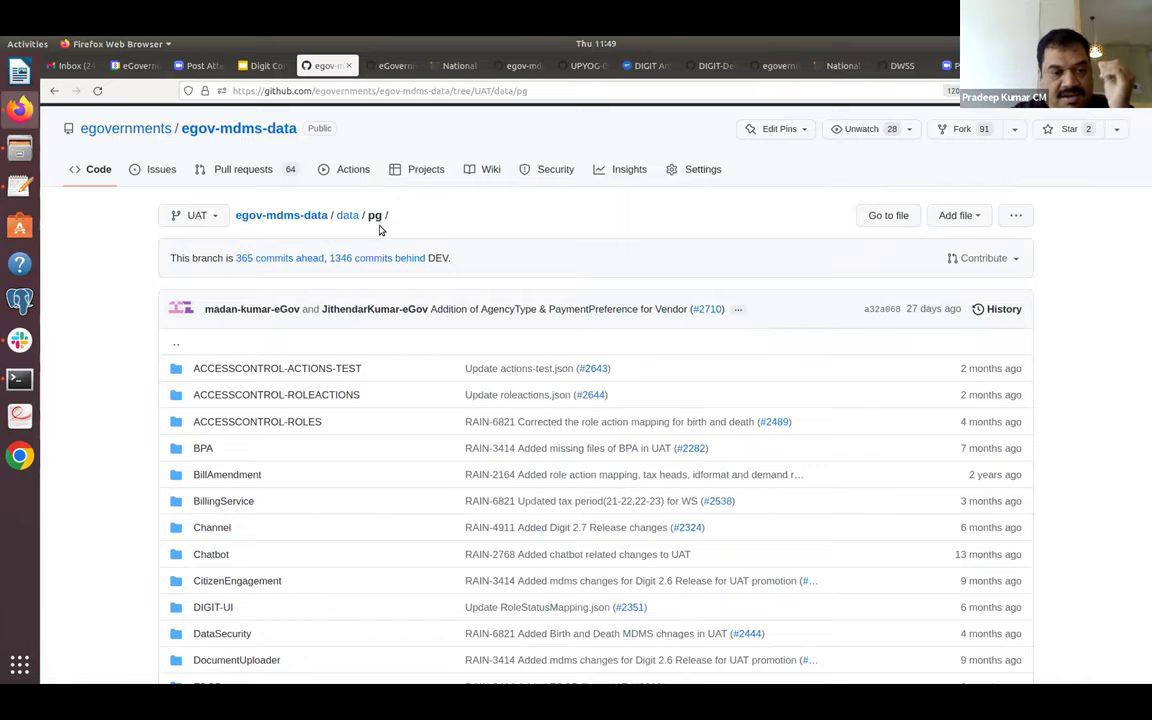
pyautogui.scroll(-5, 379, 229)
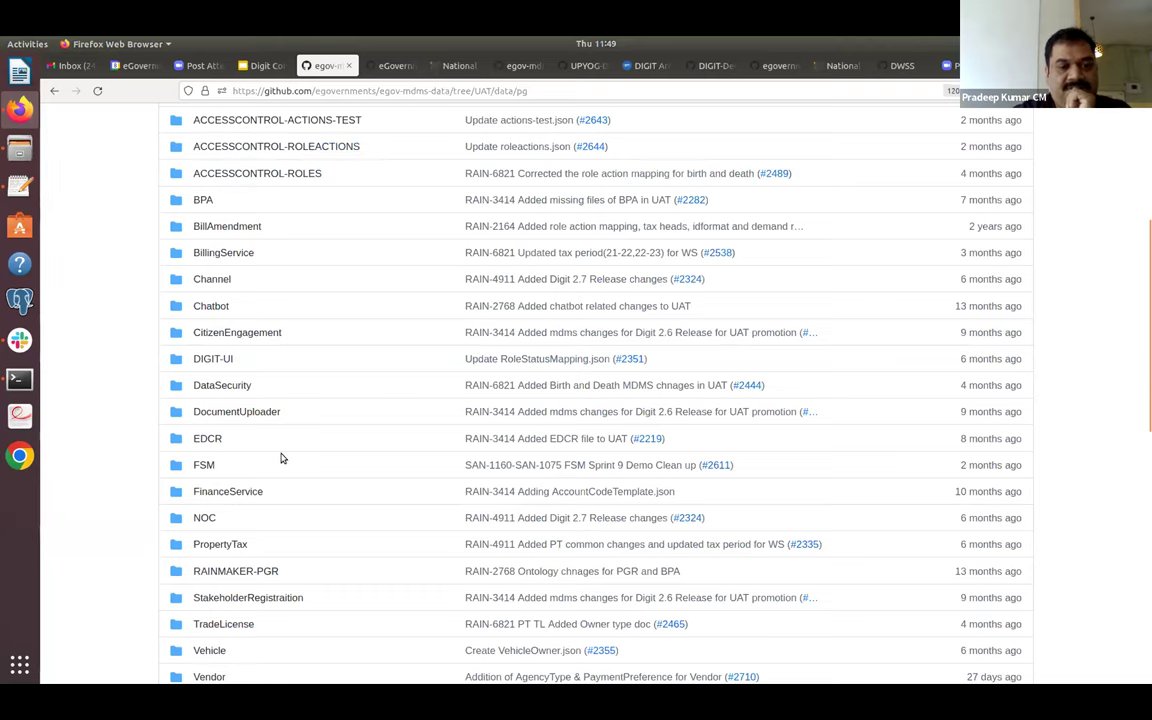
pyautogui.scroll(-5, 281, 458)
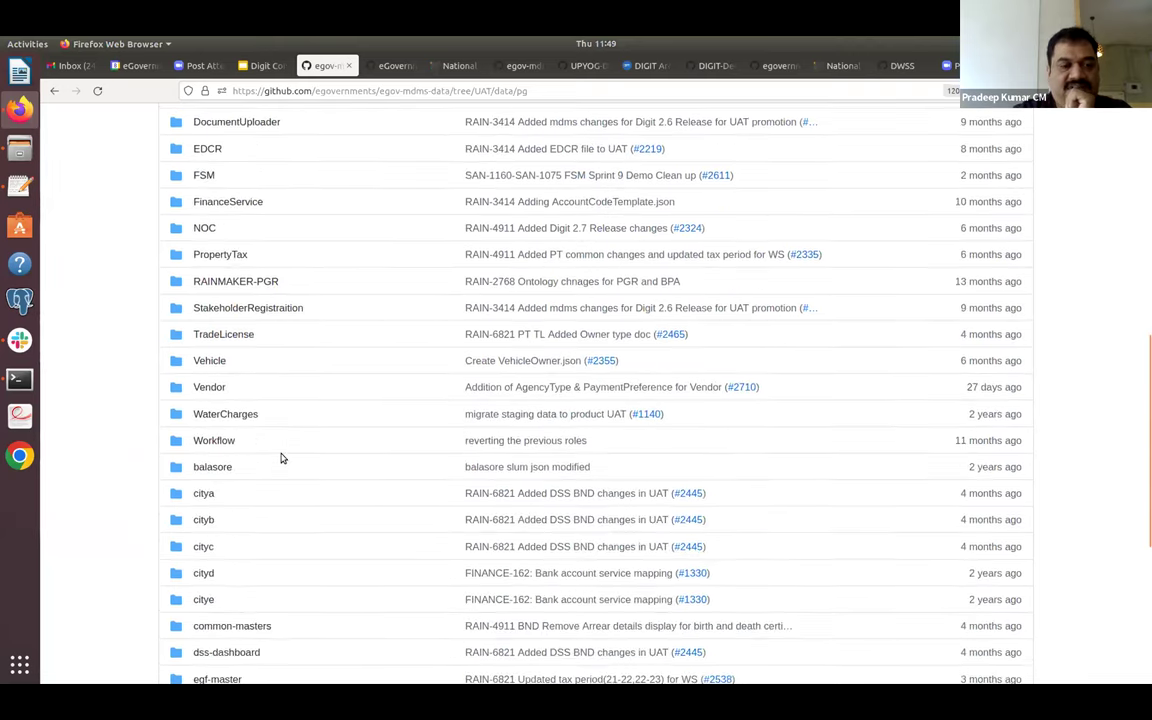
pyautogui.scroll(-1, 260, 440)
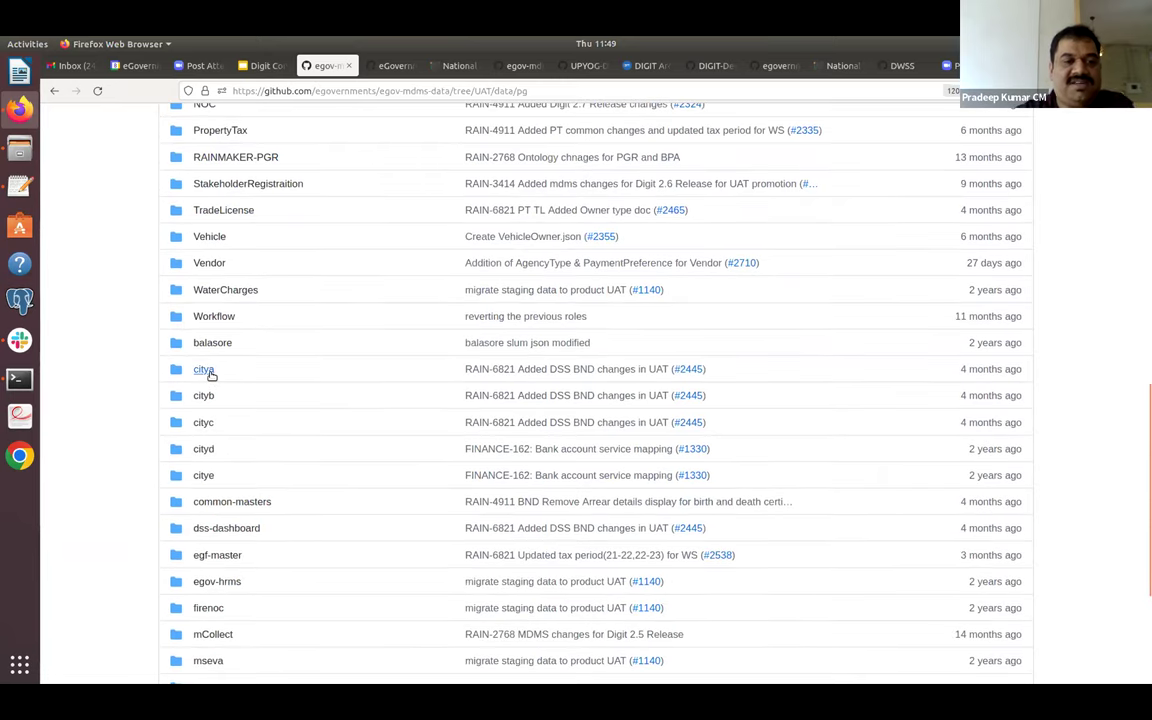
pyautogui.click(205, 370)
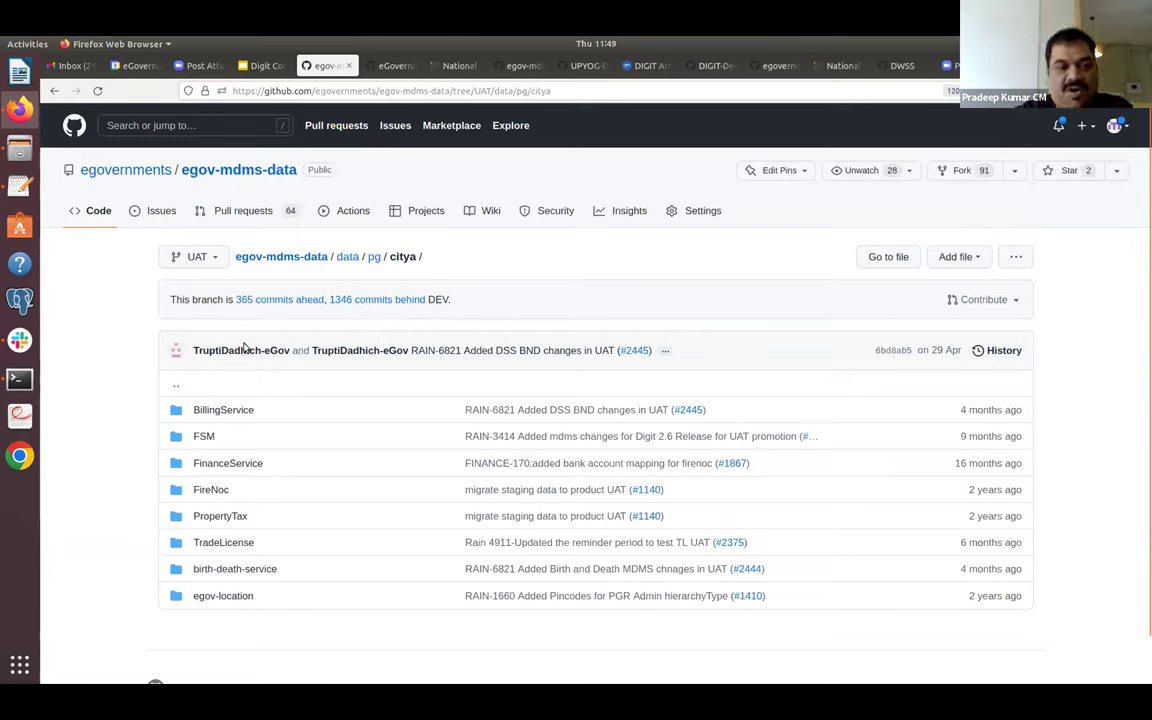
# Go up to pg, open BillingService's TaxPeriod.json, and skim it.
pyautogui.click(373, 257)
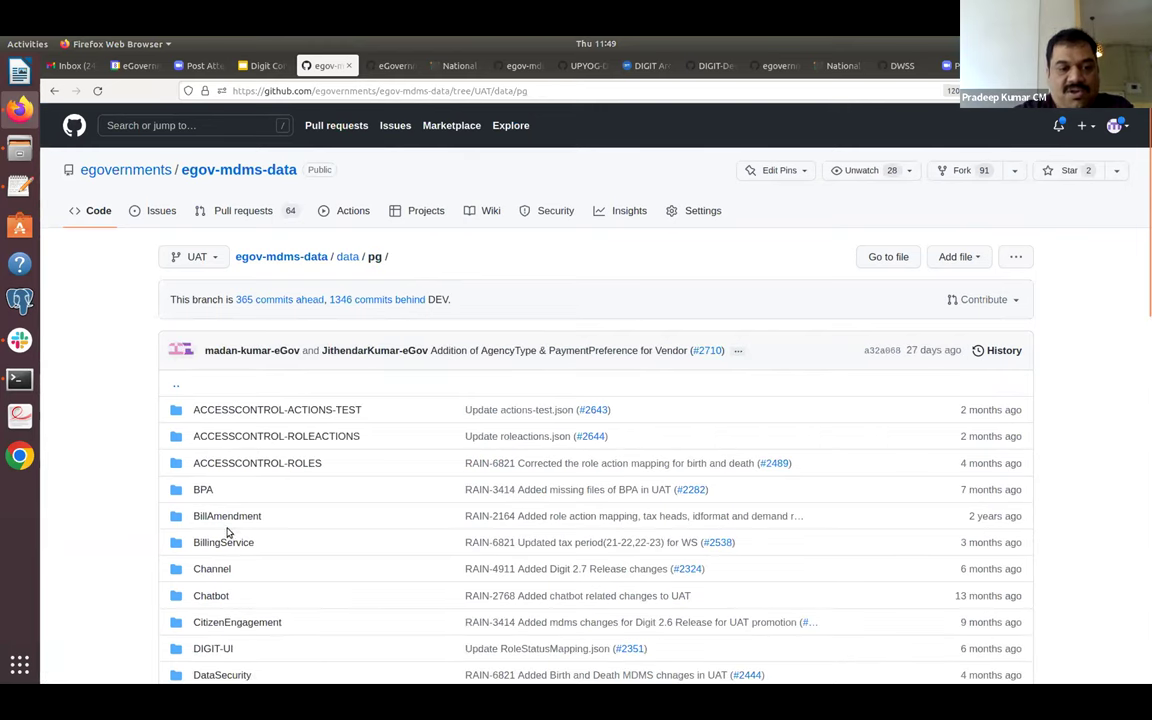
pyautogui.click(222, 544)
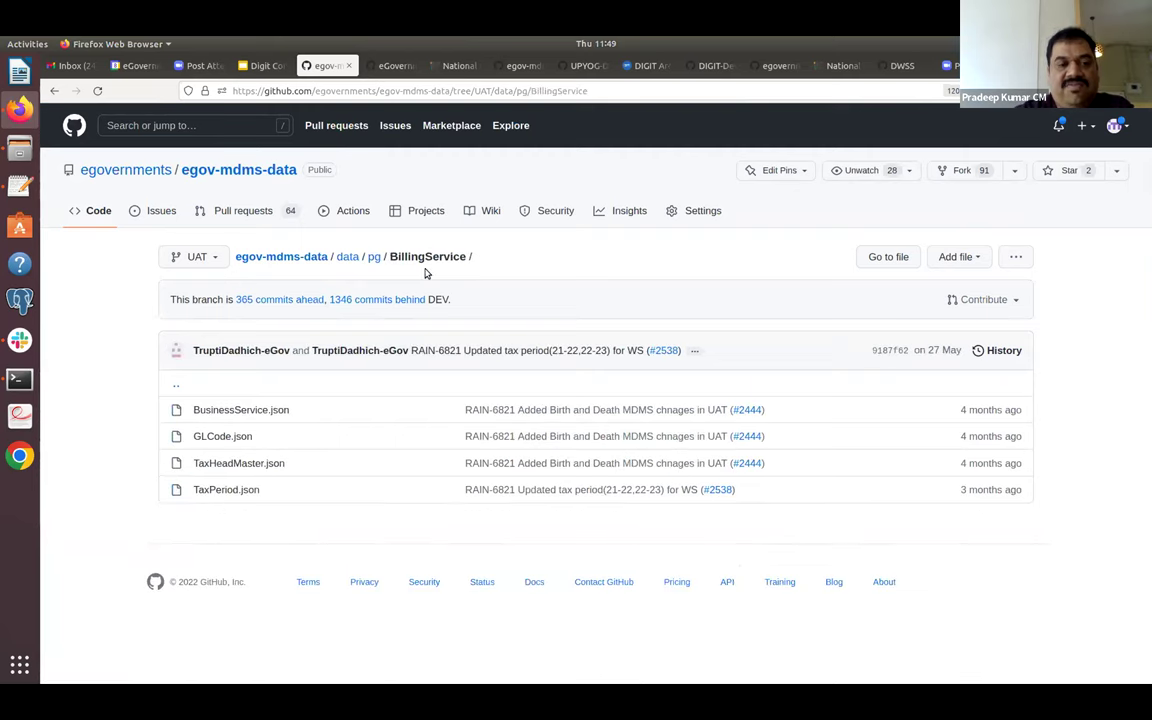
pyautogui.click(227, 490)
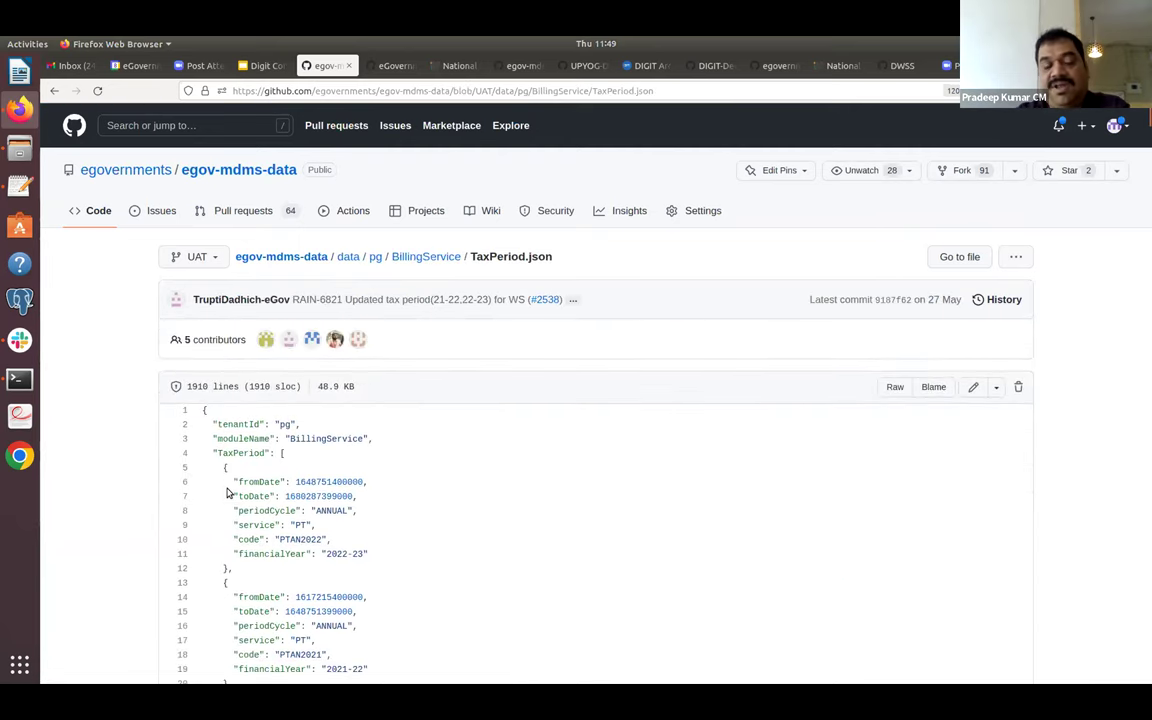
pyautogui.scroll(-3, 227, 491)
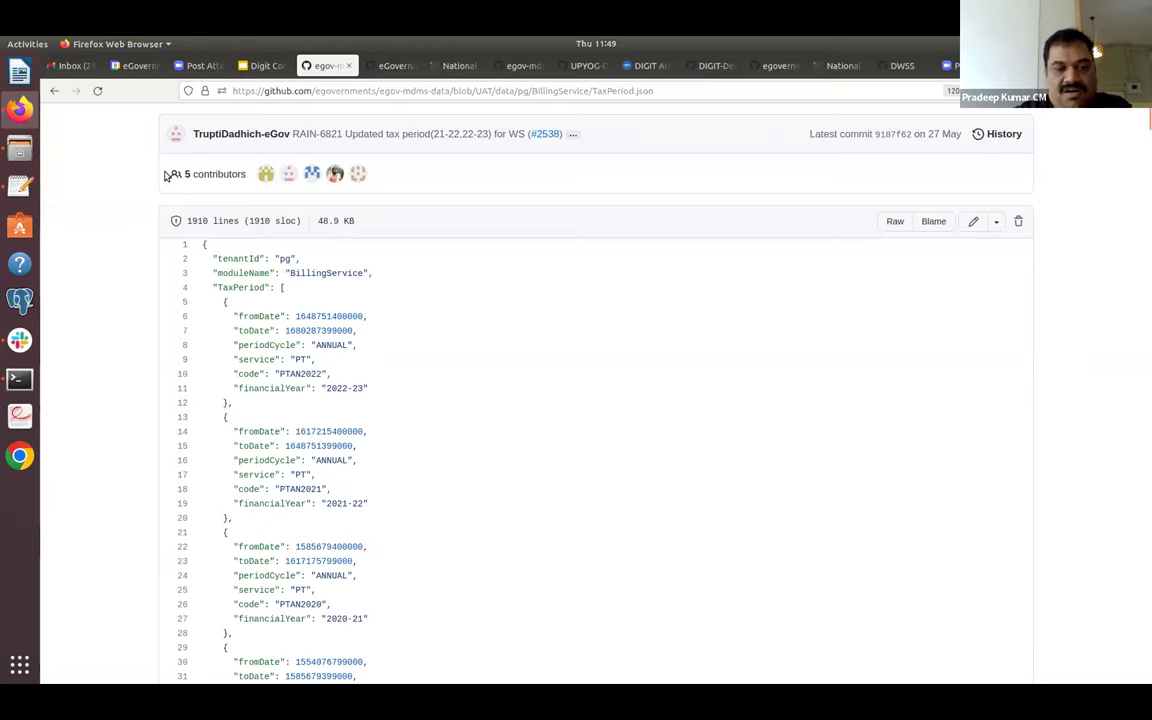
pyautogui.scroll(2, 170, 175)
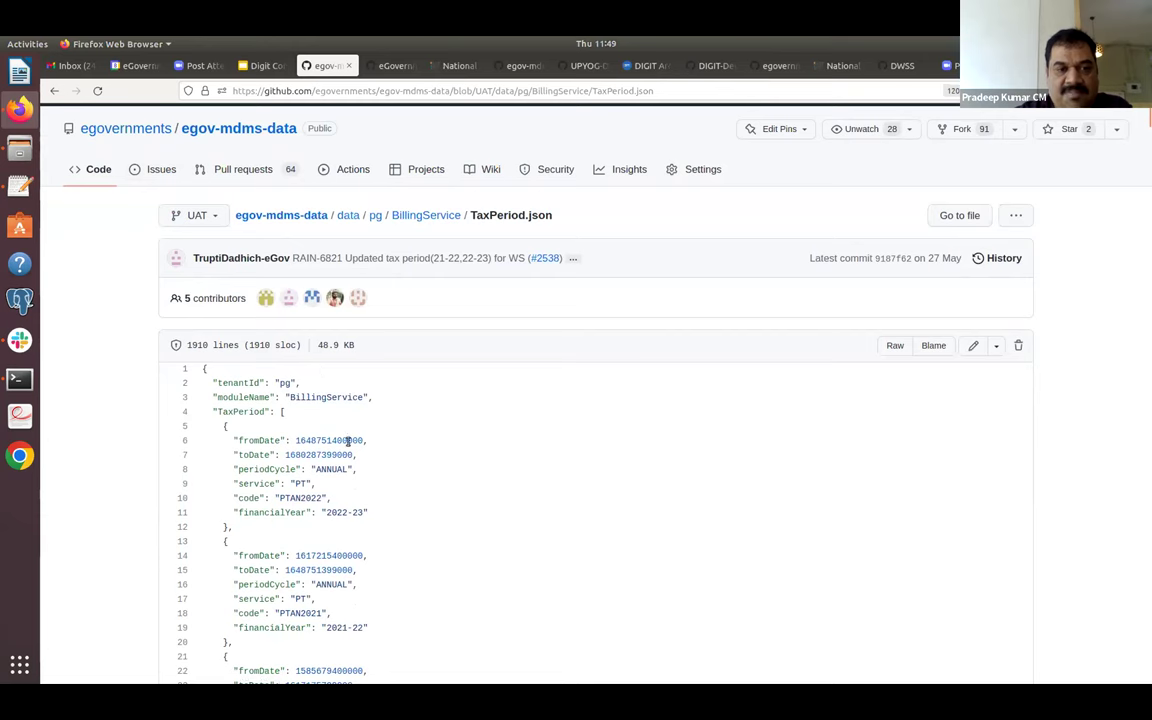
pyautogui.click(52, 92)
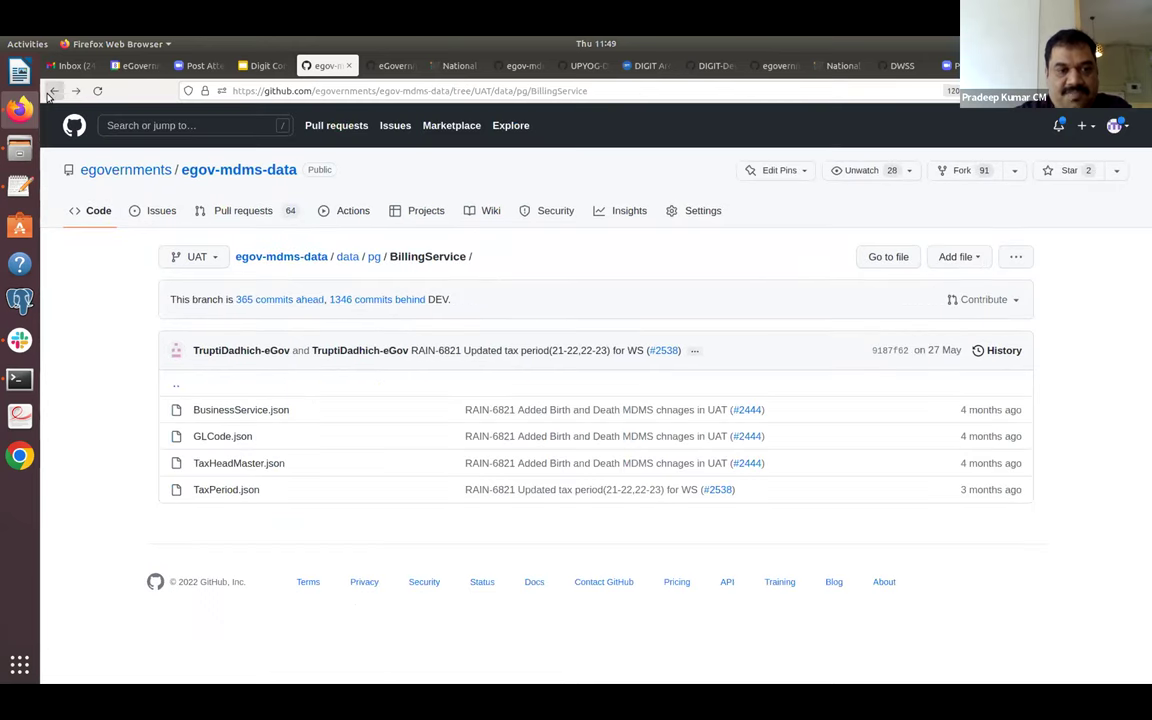
# Reopen TaxPeriod.json, highlight TaxPeriod and the first period's fields, read through, and return.
pyautogui.click(228, 490)
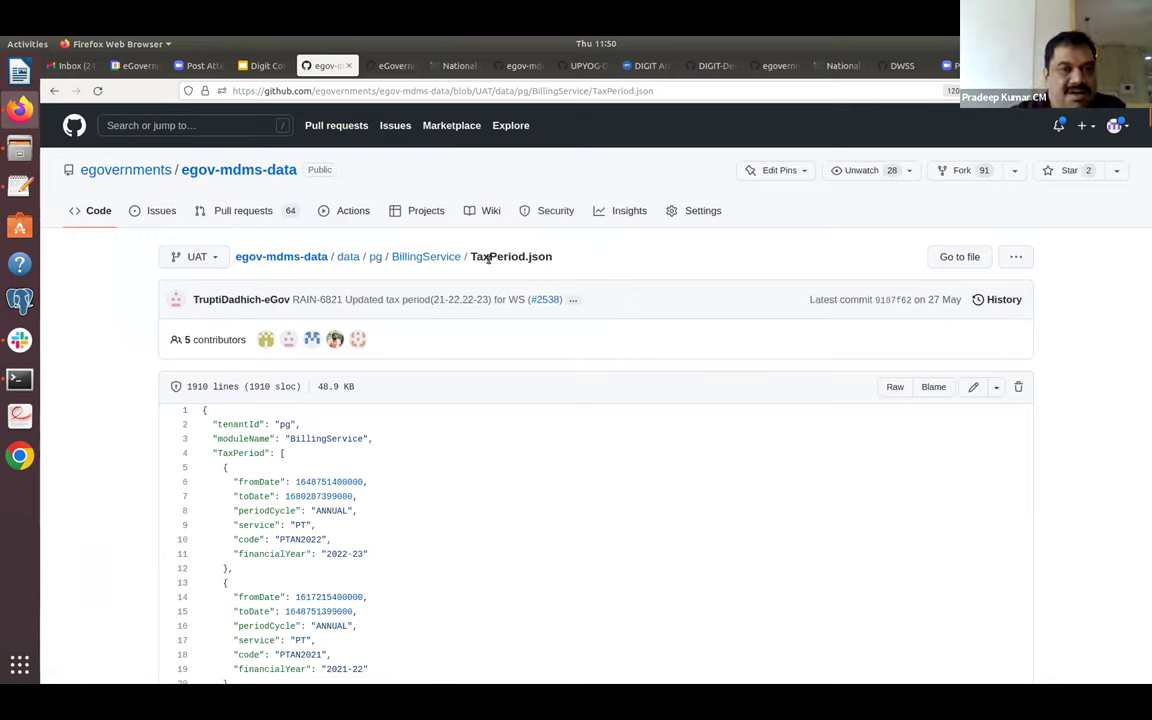
pyautogui.doubleClick(245, 453)
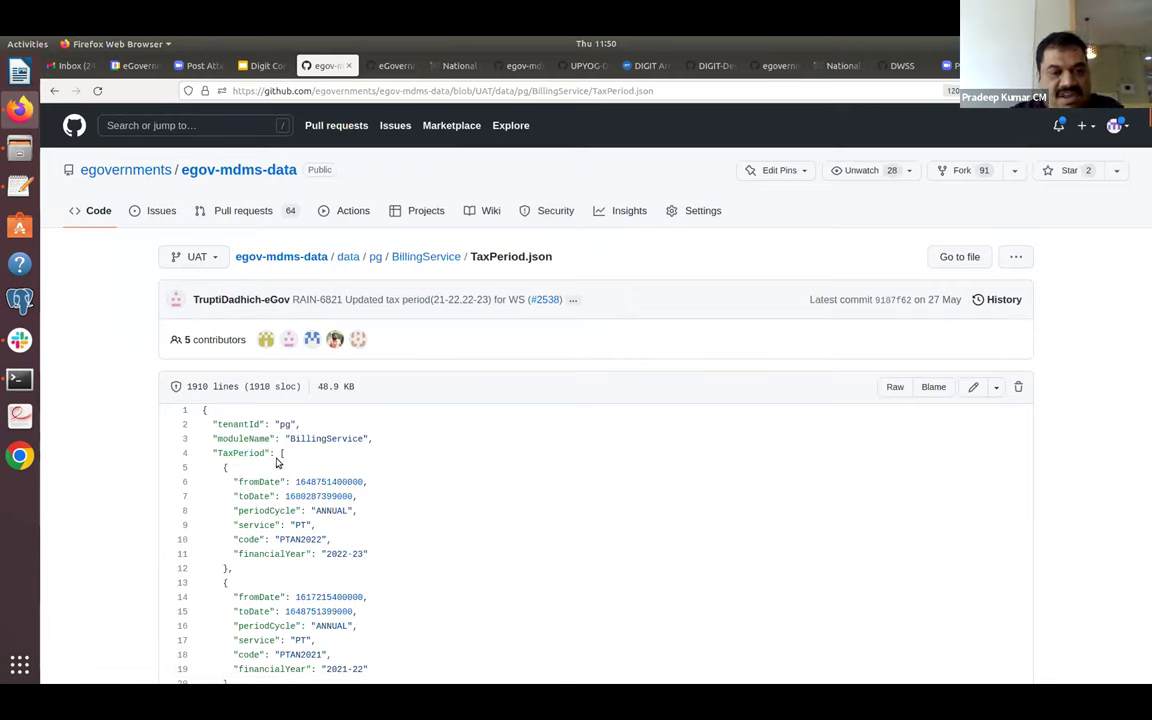
pyautogui.moveTo(220, 467); pyautogui.dragTo(228, 566)
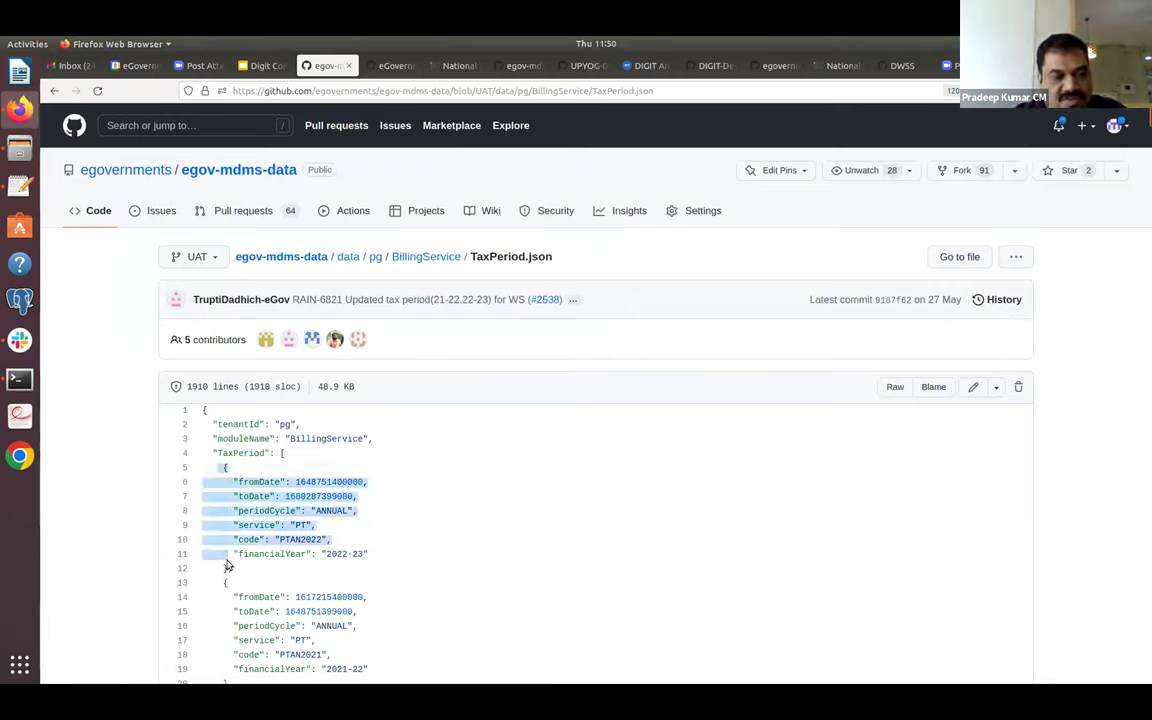
pyautogui.scroll(-7, 228, 566)
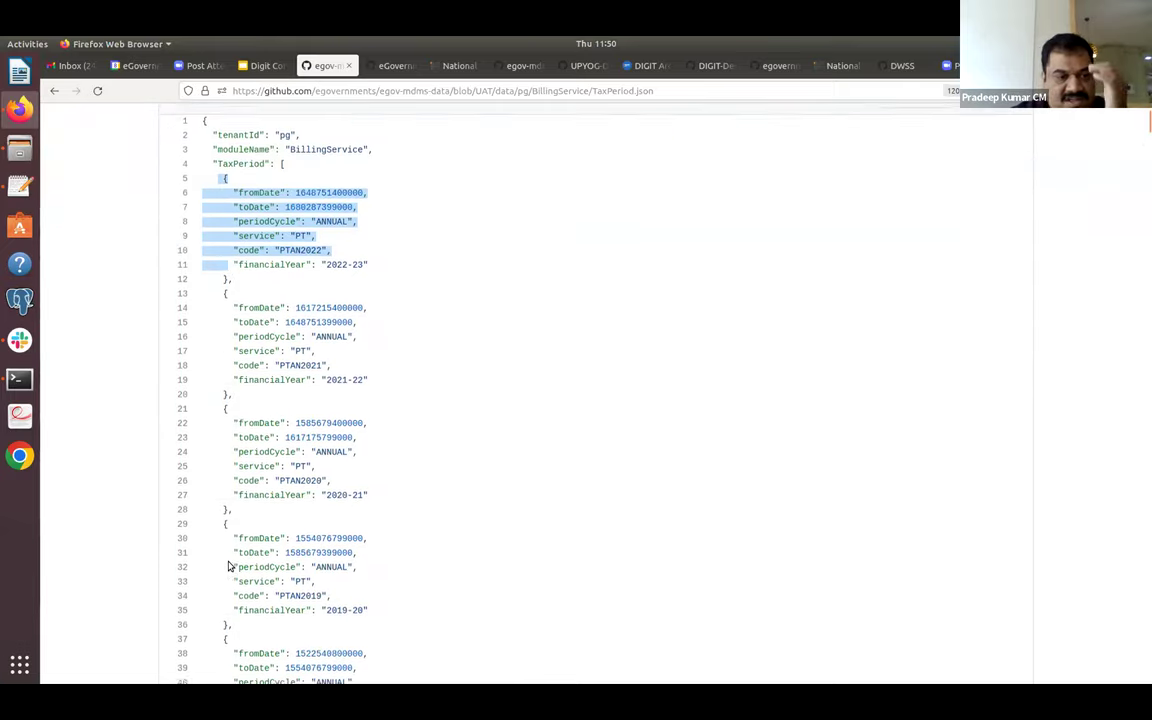
pyautogui.scroll(-20, 228, 566)
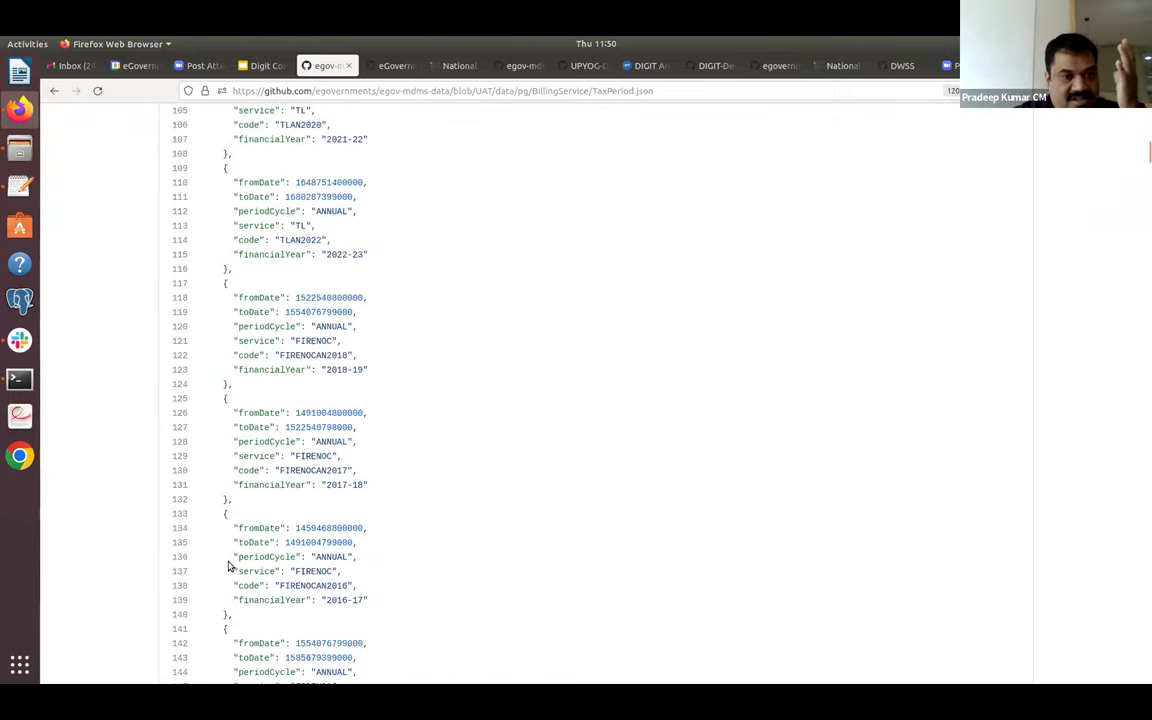
pyautogui.scroll(6, 228, 566)
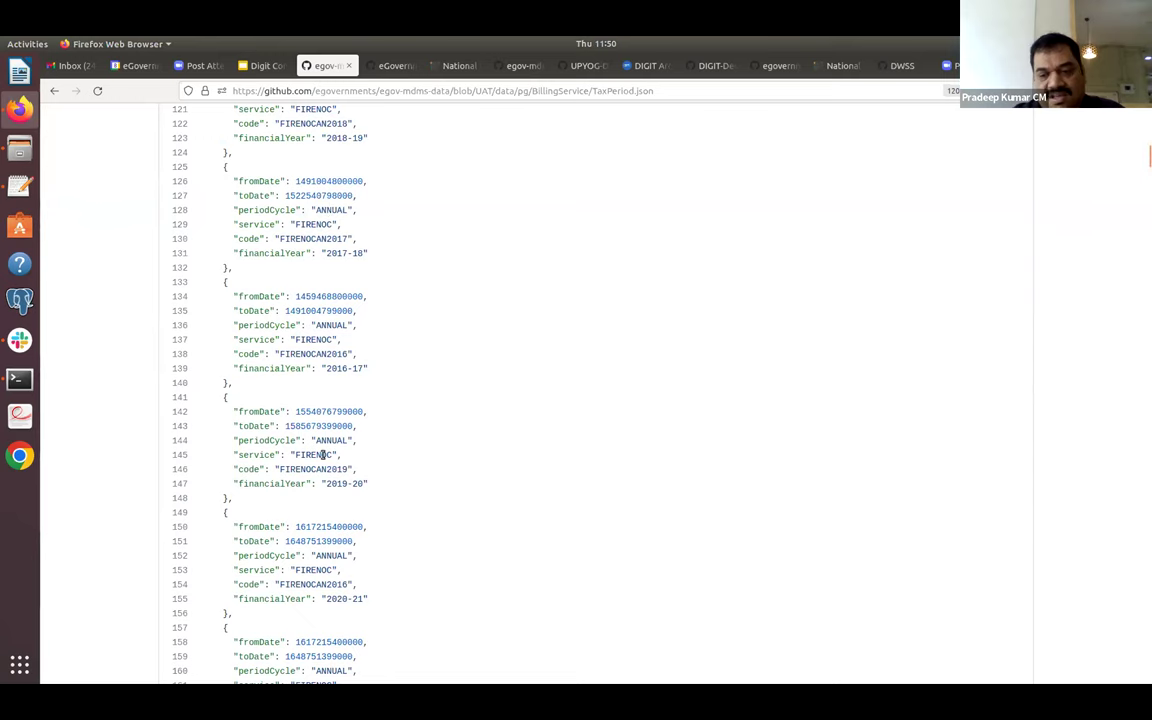
pyautogui.scroll(-20, 327, 458)
pyautogui.scroll(-20, 323, 458)
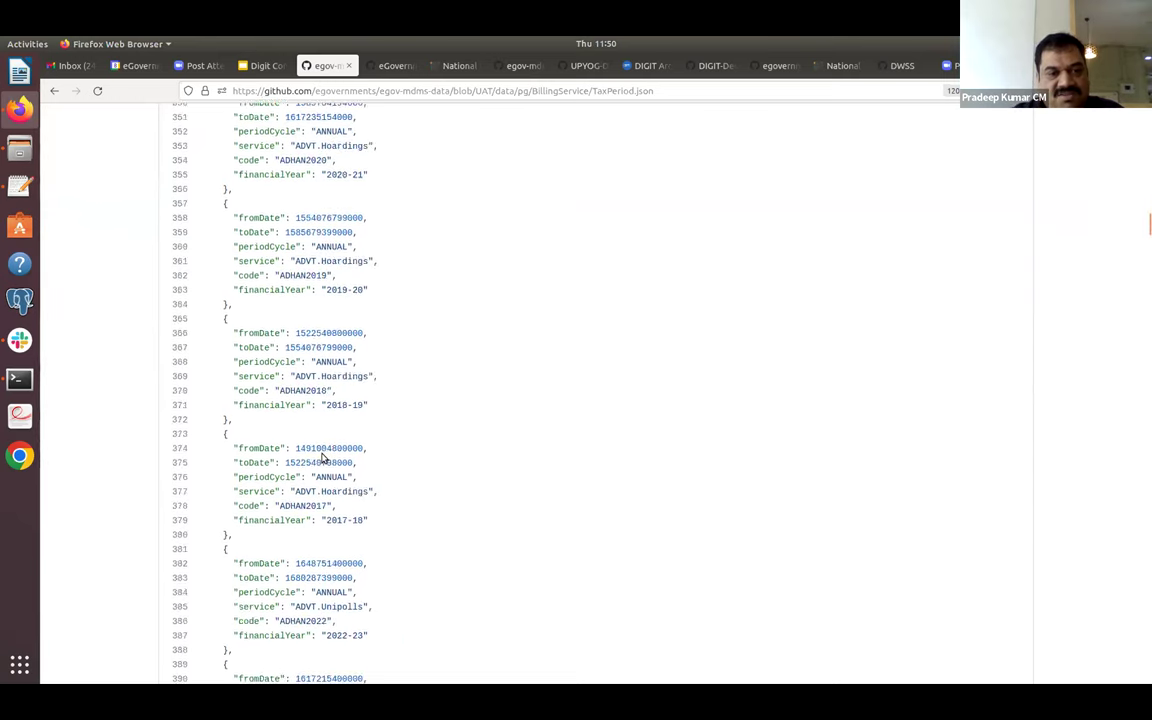
pyautogui.scroll(-20, 322, 455)
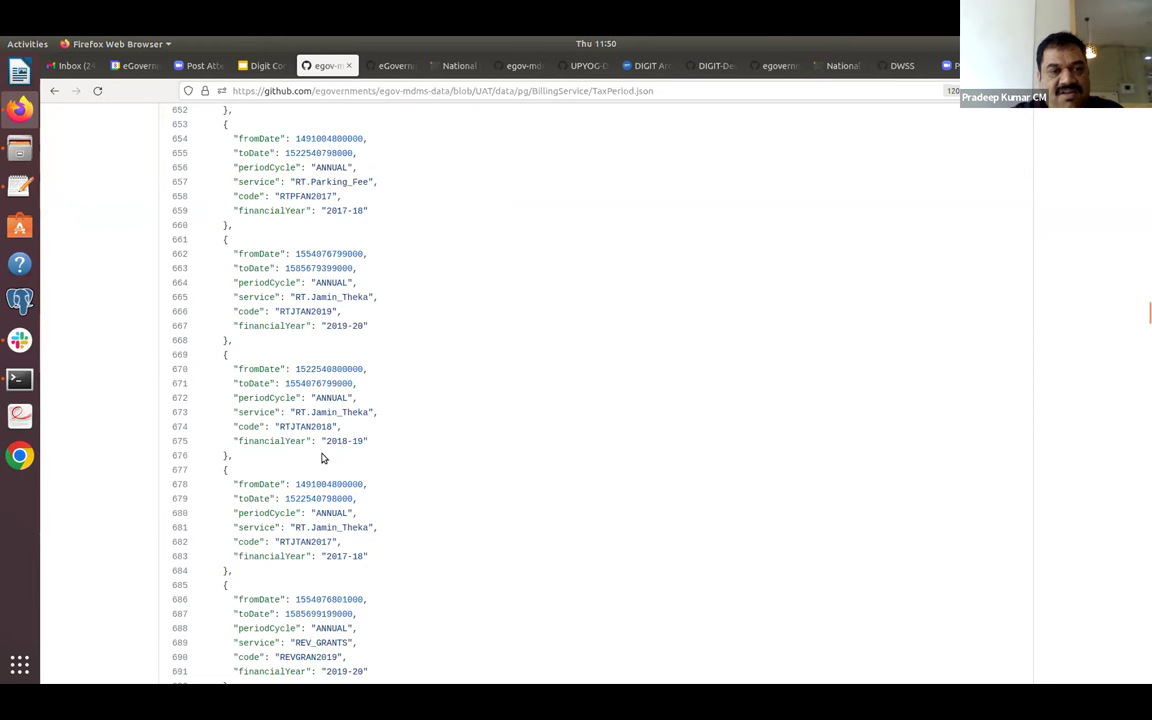
pyautogui.click(56, 91)
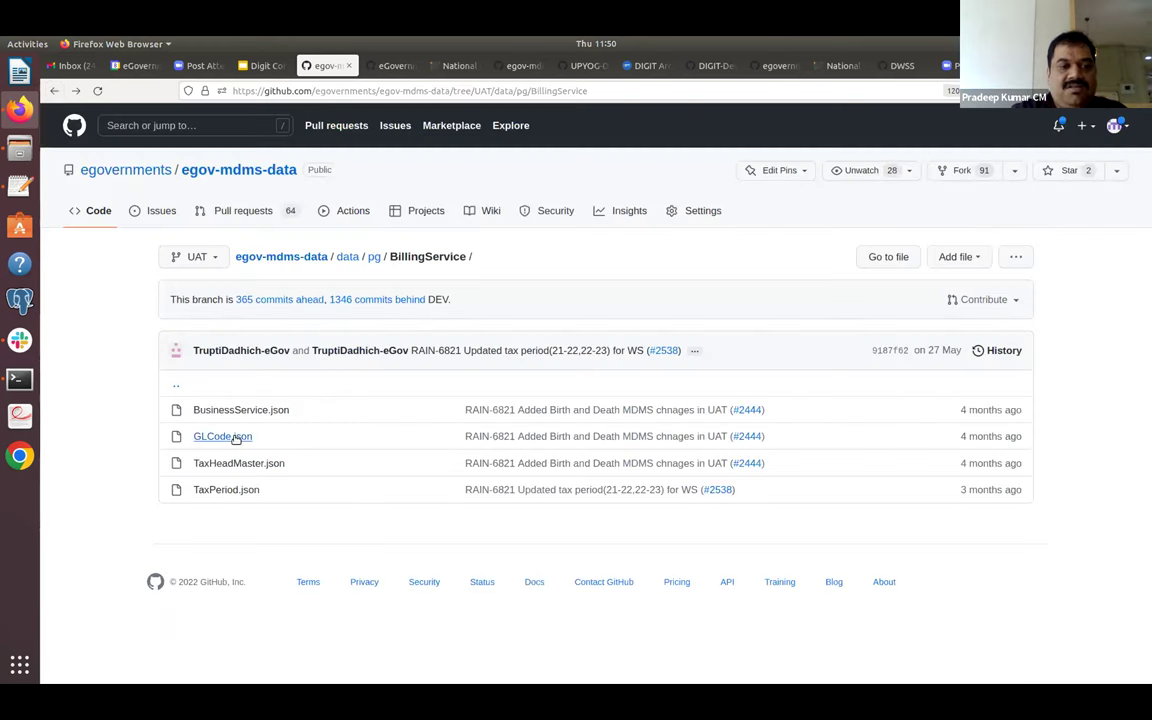
# Open BusinessService.json and highlight PropertyTax's disallowed collection modes, including OFFLINE_NEFT.
pyautogui.click(257, 412)
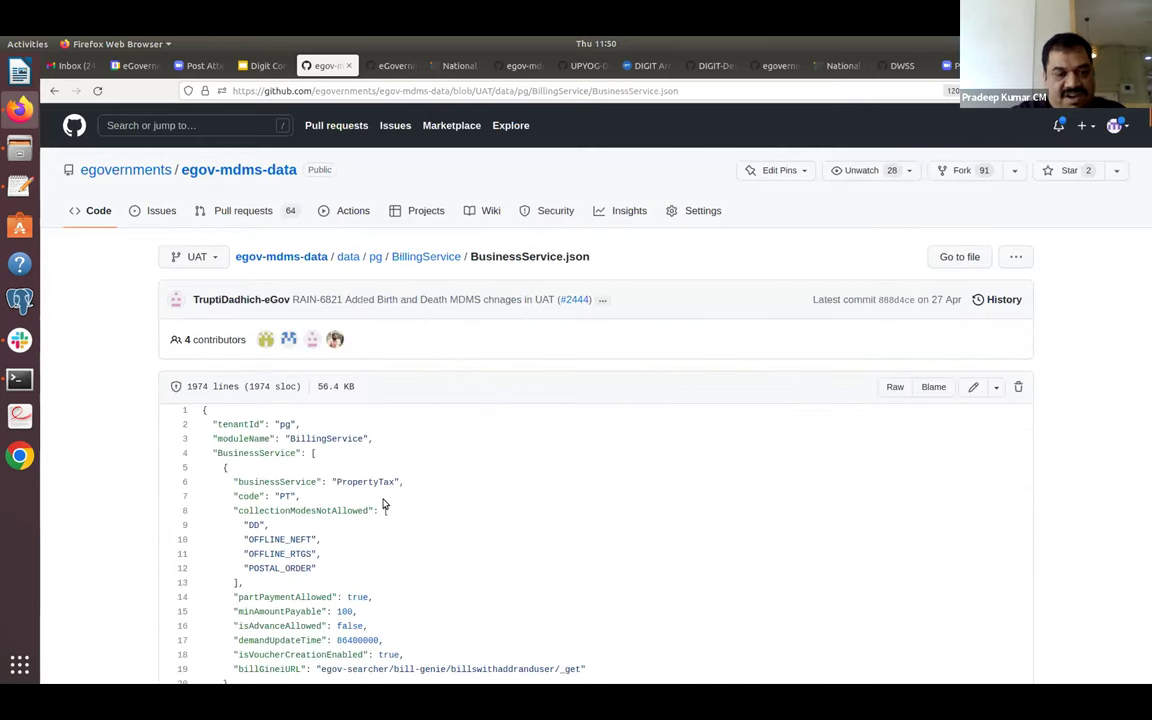
pyautogui.scroll(-5, 383, 505)
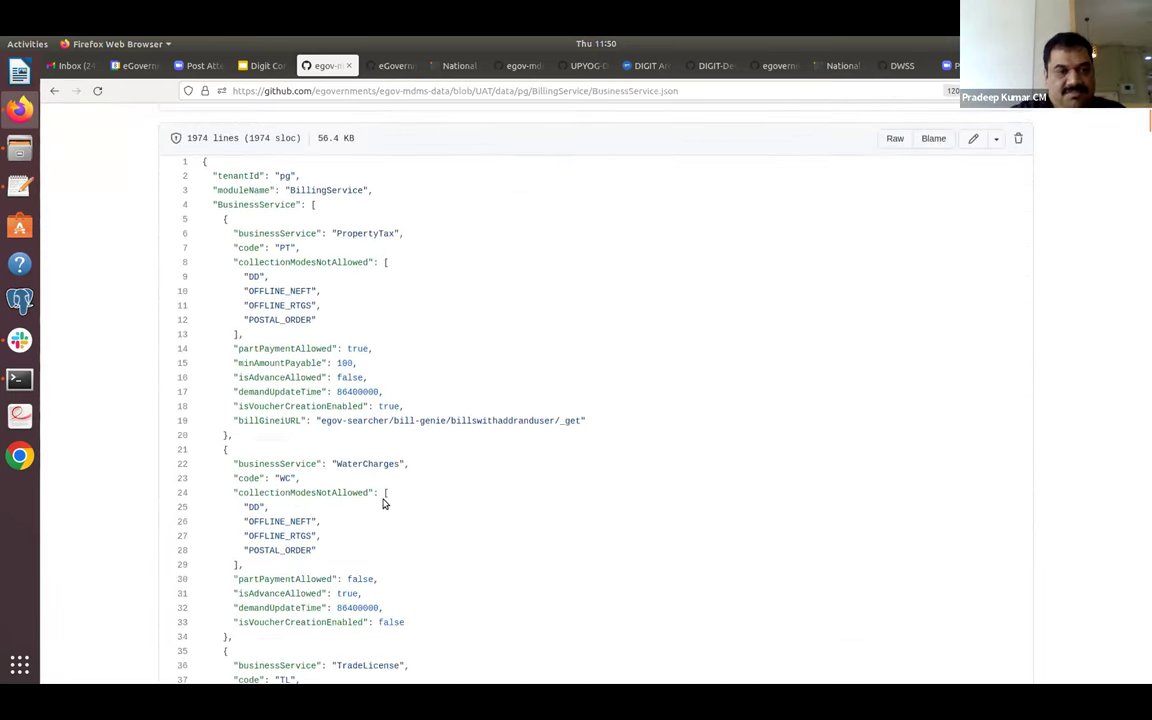
pyautogui.scroll(3, 383, 505)
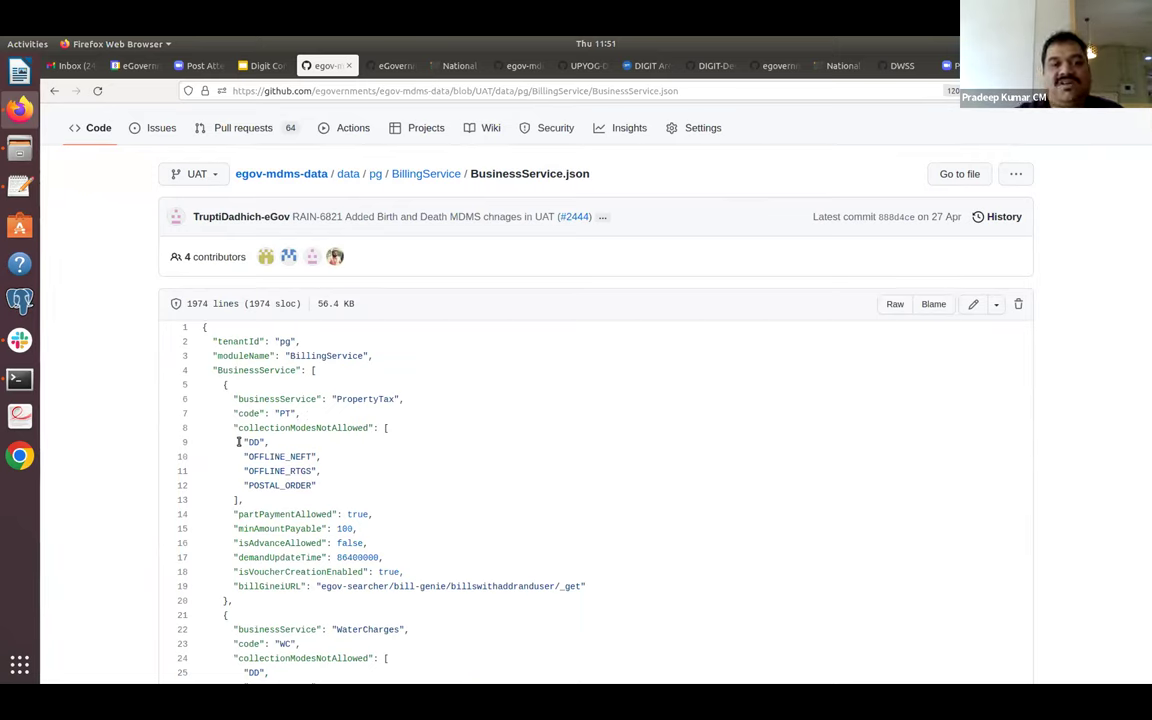
pyautogui.moveTo(239, 442); pyautogui.dragTo(335, 503)
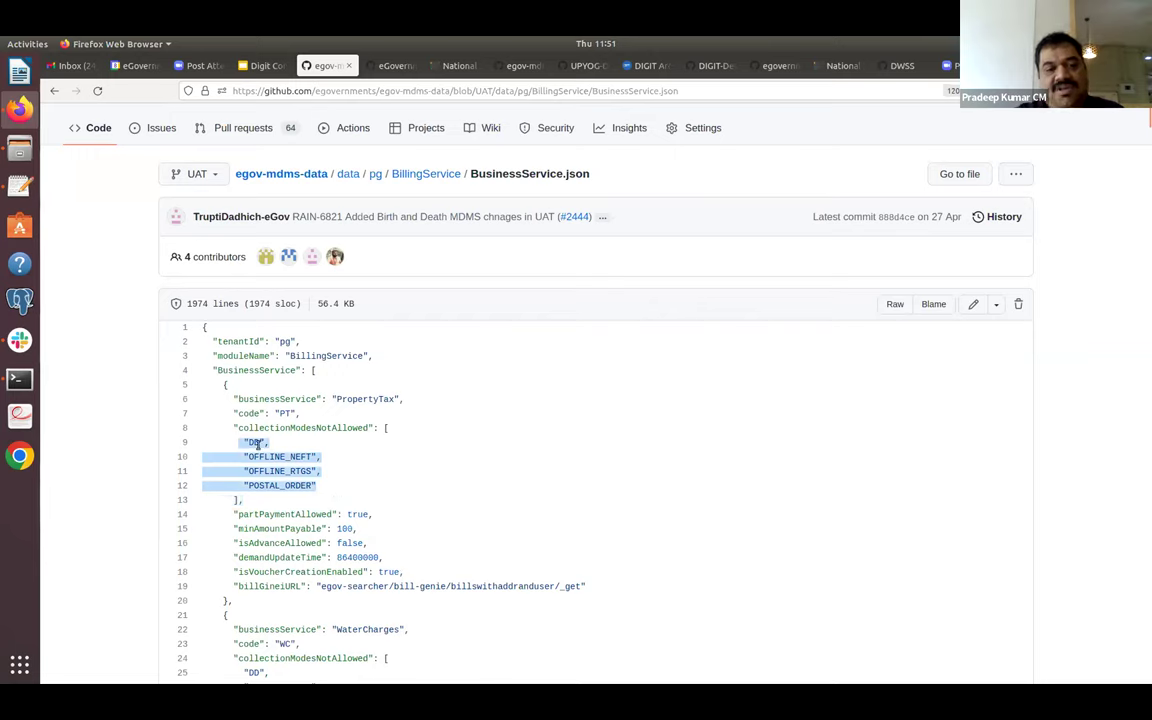
pyautogui.tripleClick(308, 457)
pyautogui.click(308, 457)
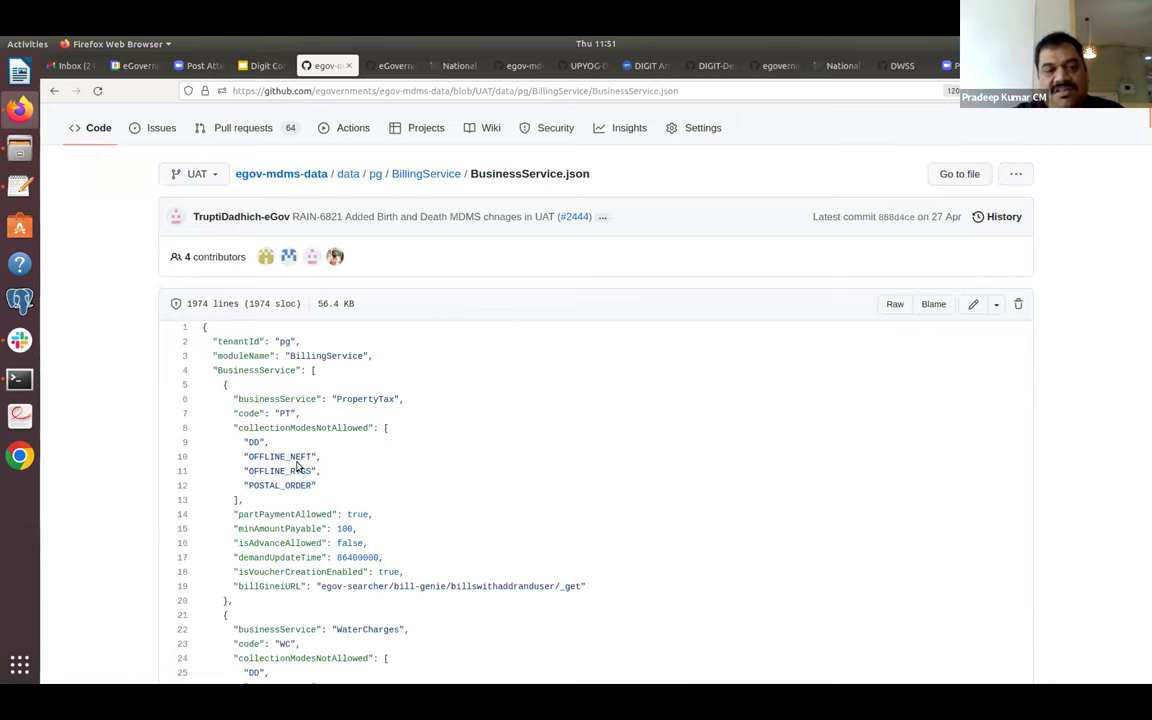
# Highlight isAdvanceAllowed true and the WaterCharges block, then return to the BillingService listing.
pyautogui.scroll(-1, 343, 478)
pyautogui.scroll(-5, 343, 478)
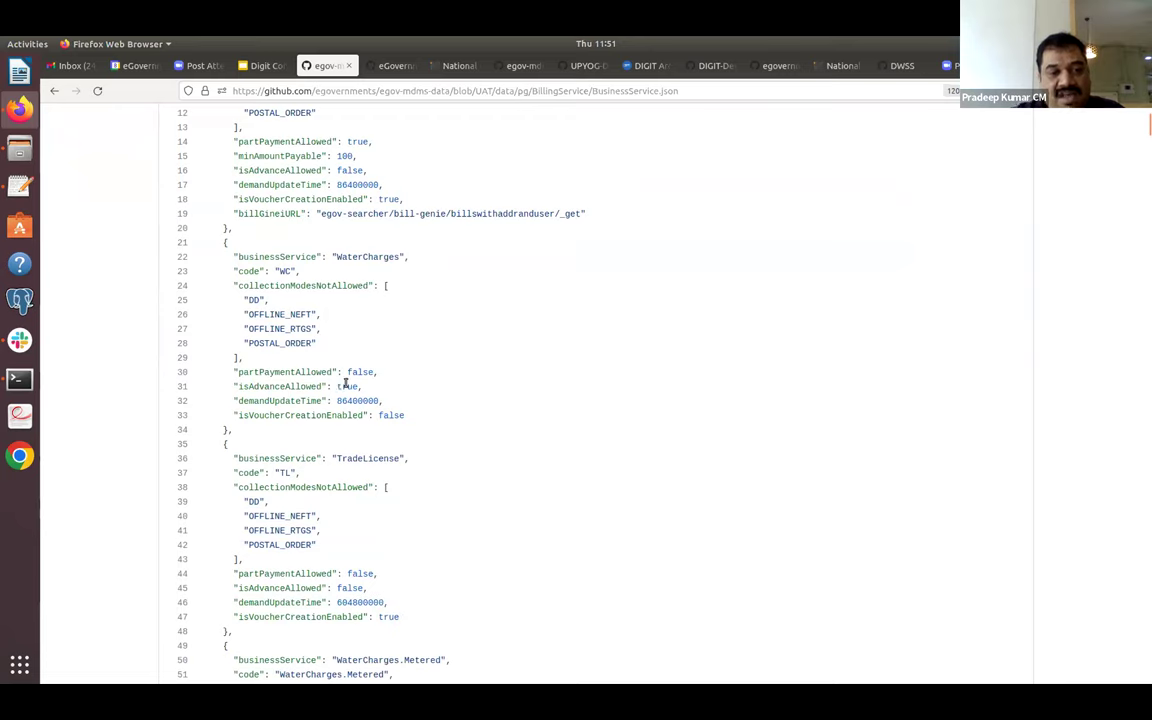
pyautogui.doubleClick(347, 386)
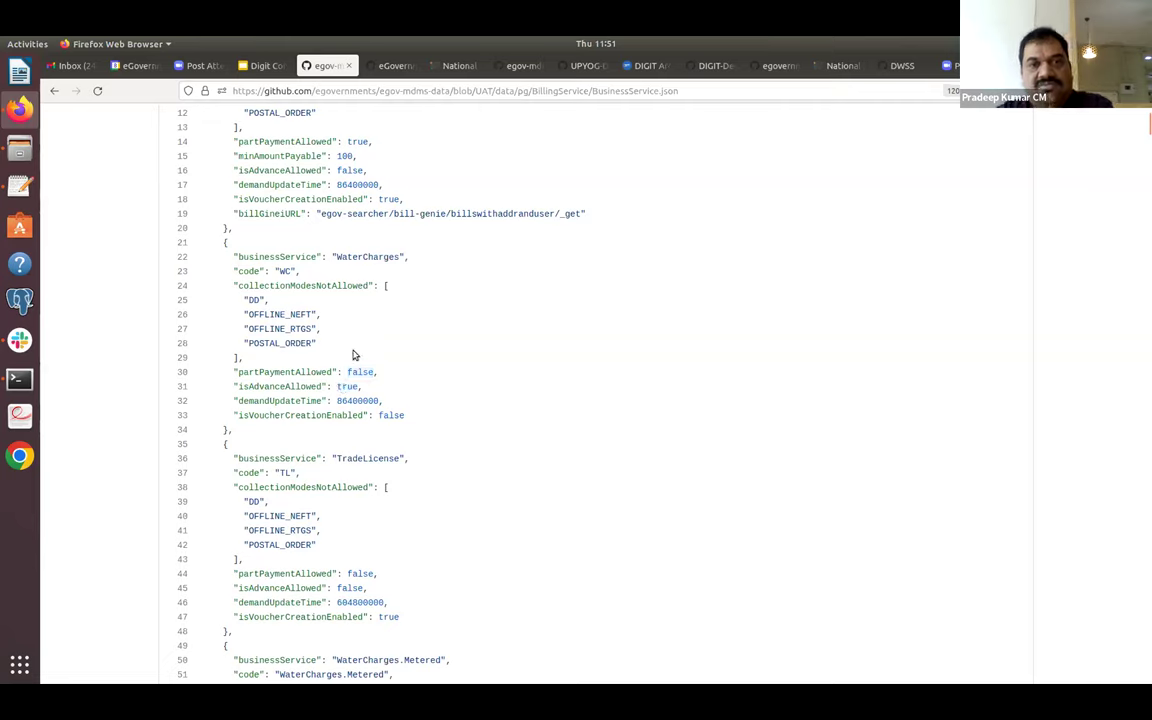
pyautogui.click(641, 111)
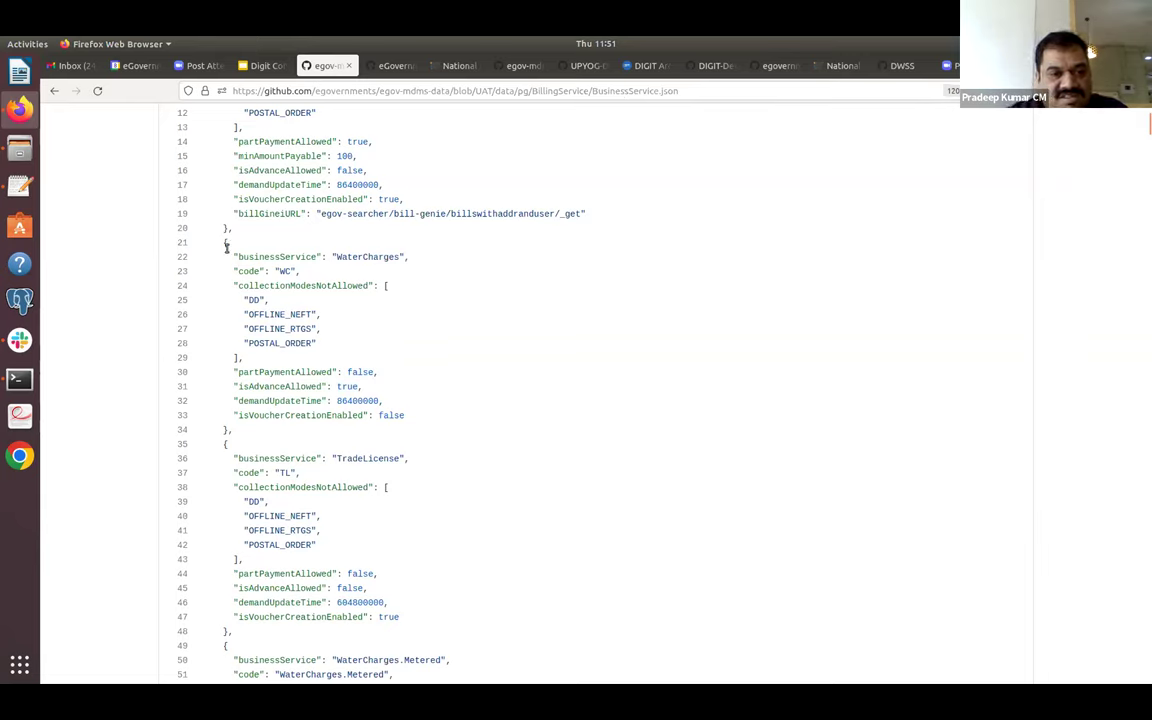
pyautogui.moveTo(262, 295); pyautogui.dragTo(285, 415)
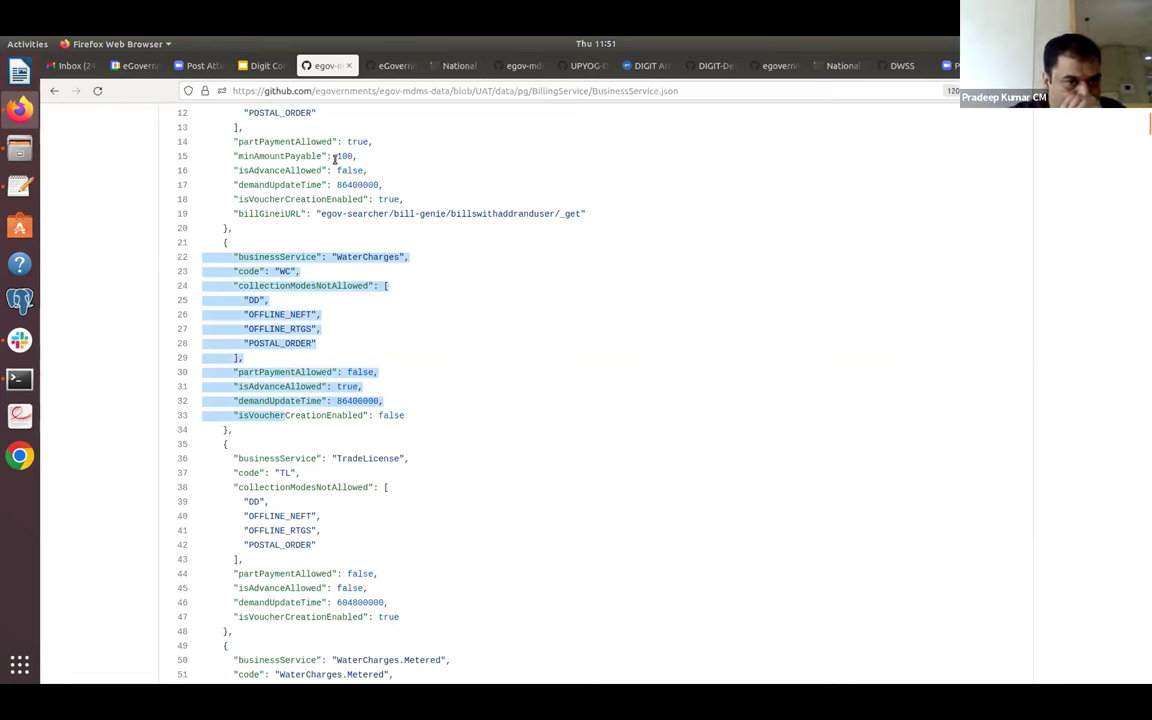
pyautogui.click(451, 355)
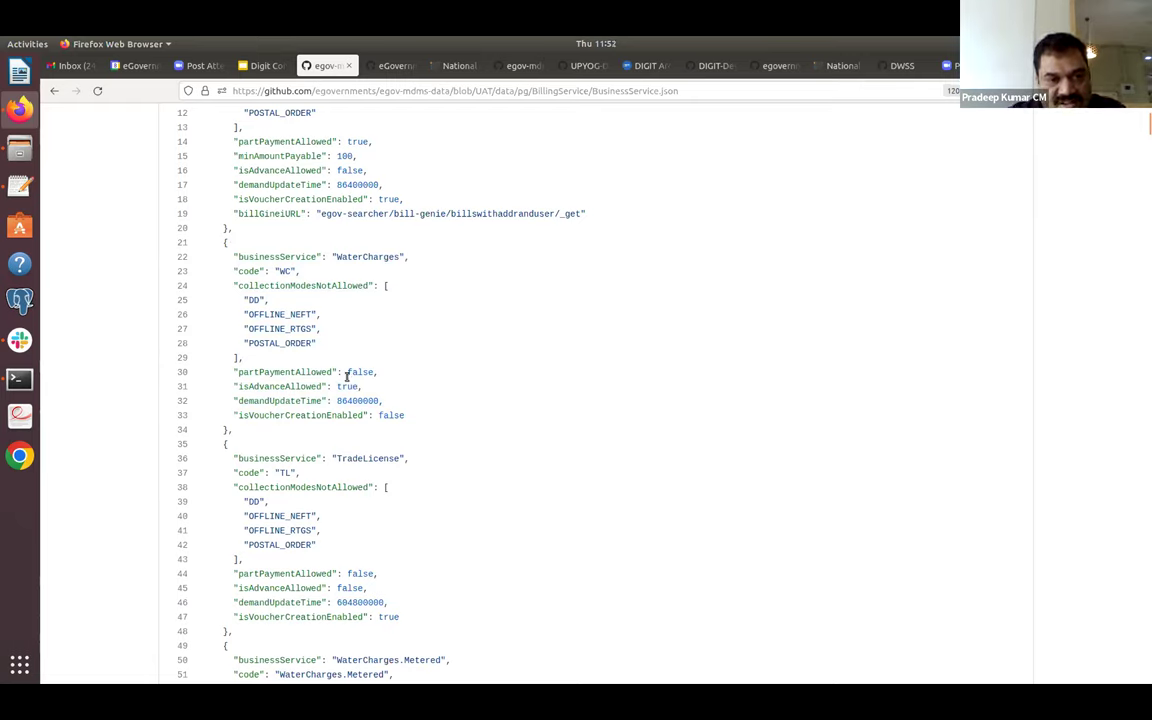
pyautogui.click(54, 90)
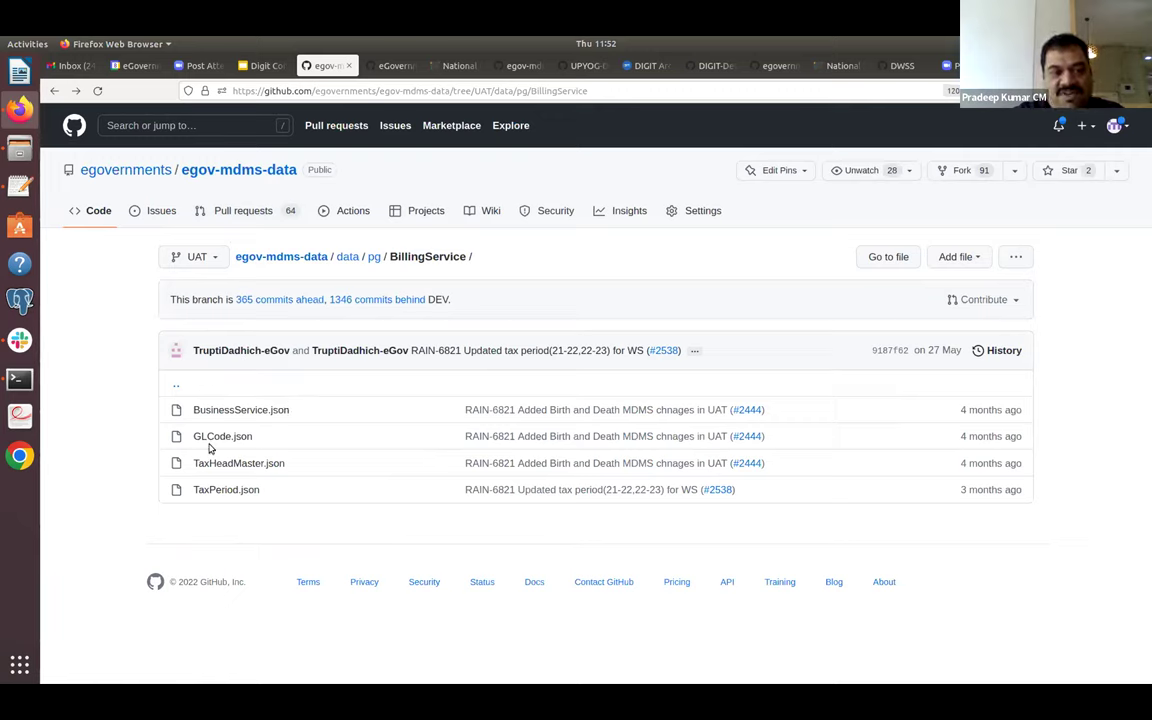
# Open the UAT data/pg folder listing, then switch to the mSeva registration tab.
pyautogui.click(373, 257)
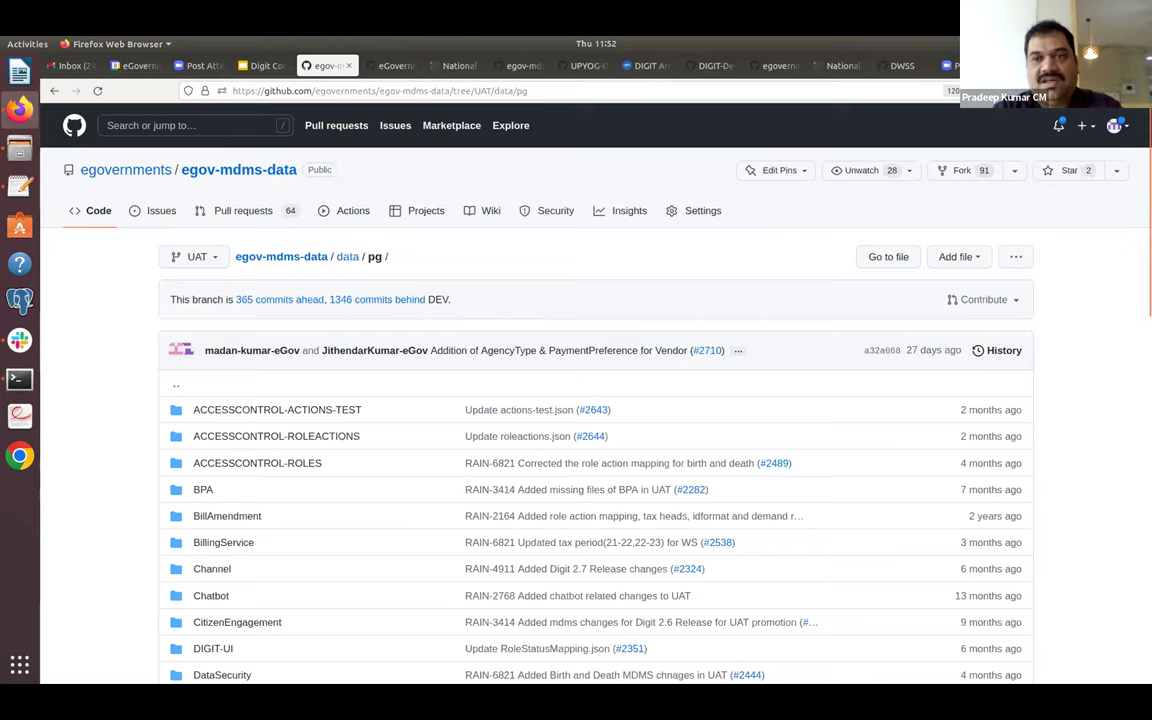
pyautogui.hotkey('ctrl', 'Tab')
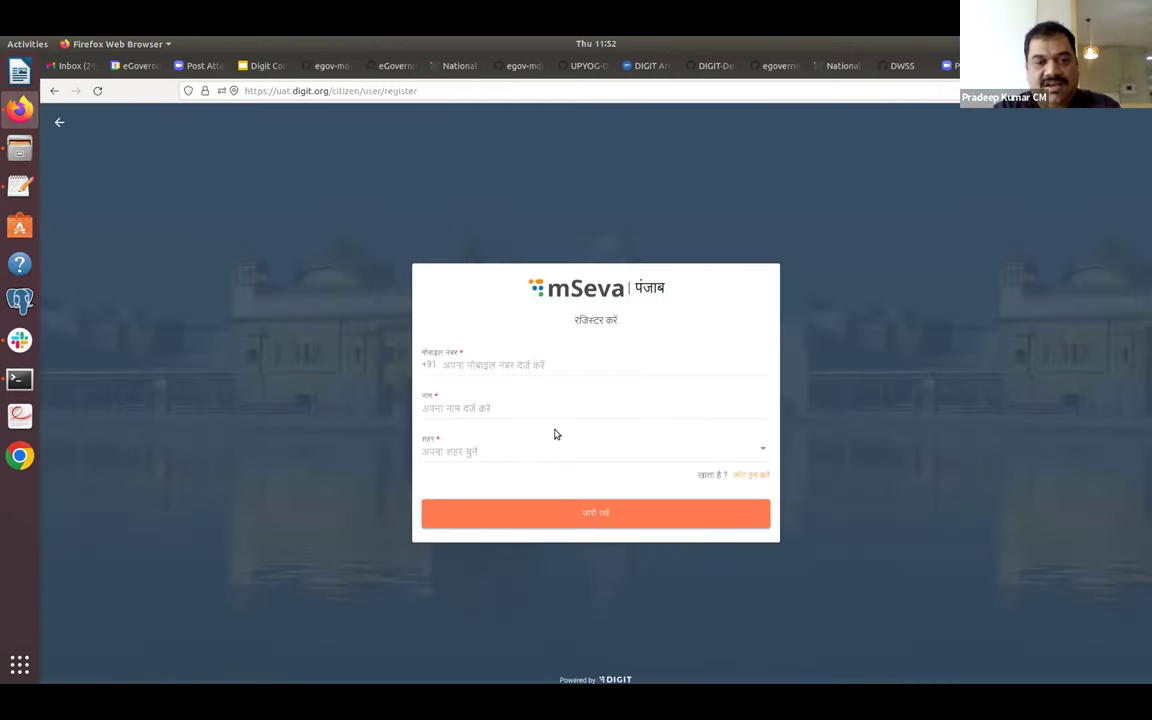
# Switch the mSeva Punjab form to English and close the City list without choosing a city.
pyautogui.hotkey('alt', 'Left')
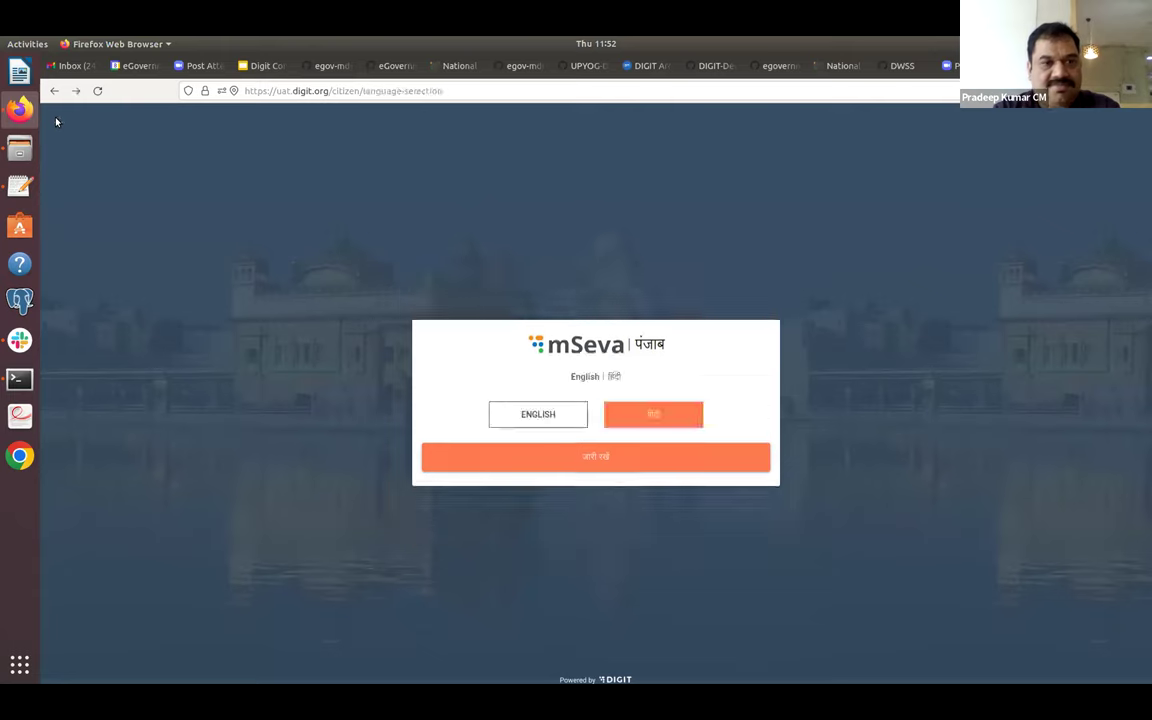
pyautogui.click(527, 411)
pyautogui.click(540, 458)
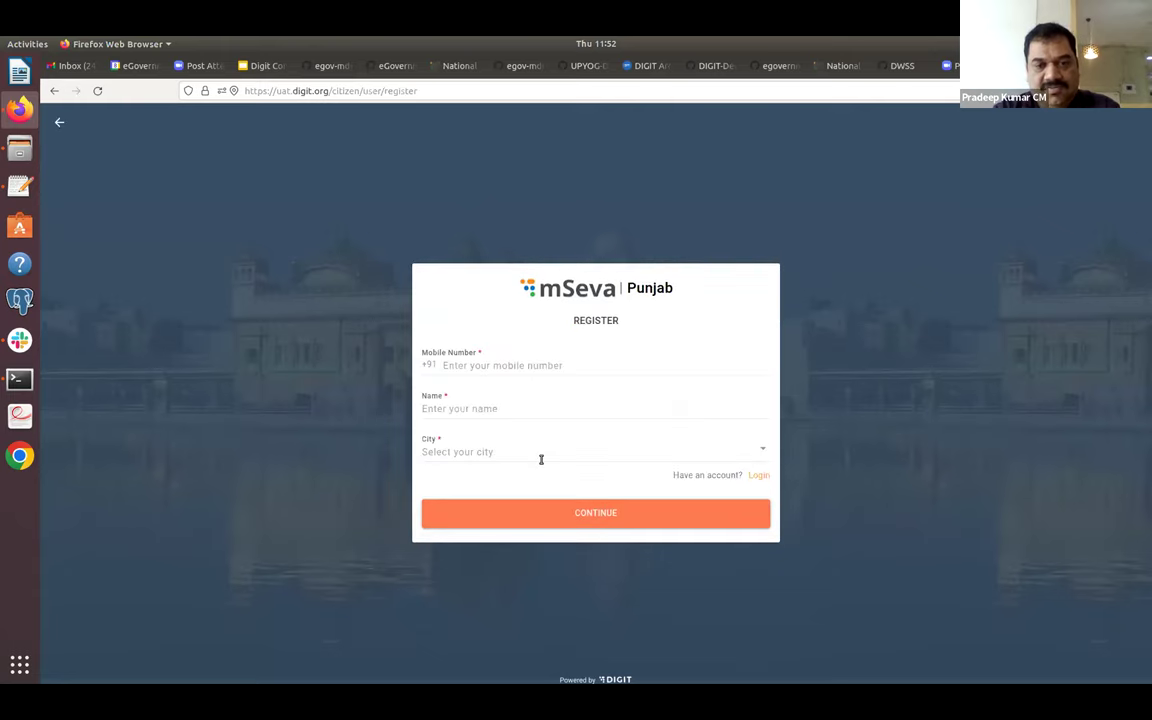
pyautogui.click(545, 460)
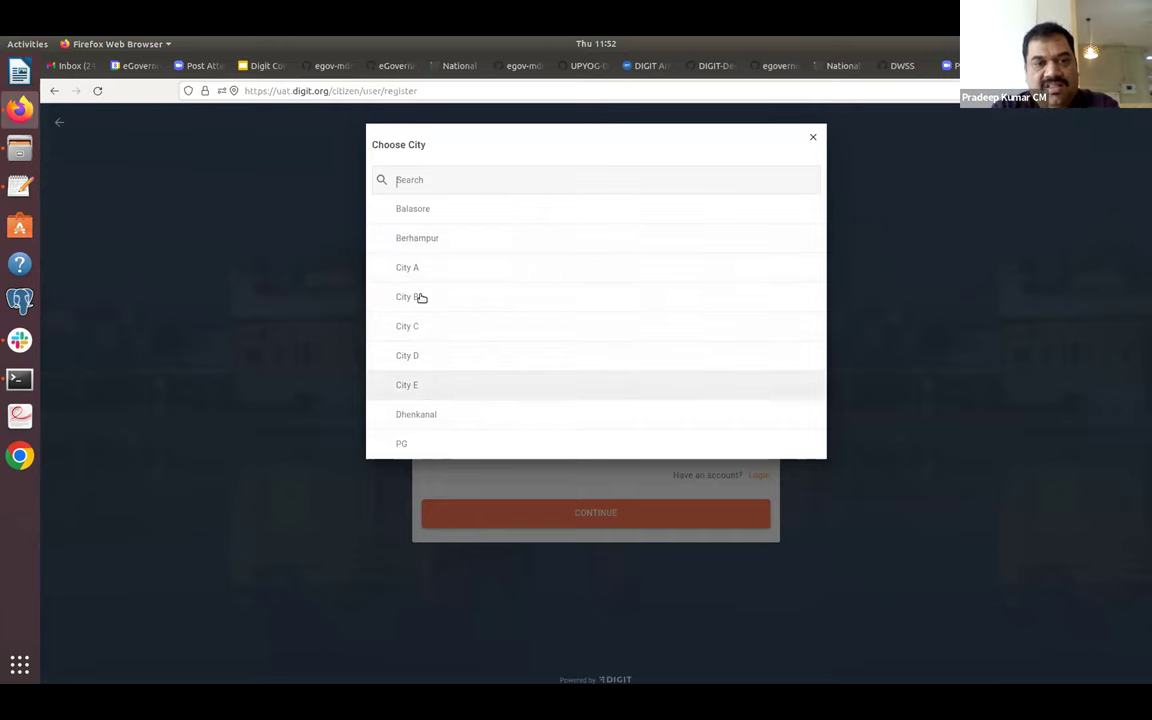
pyautogui.click(830, 280)
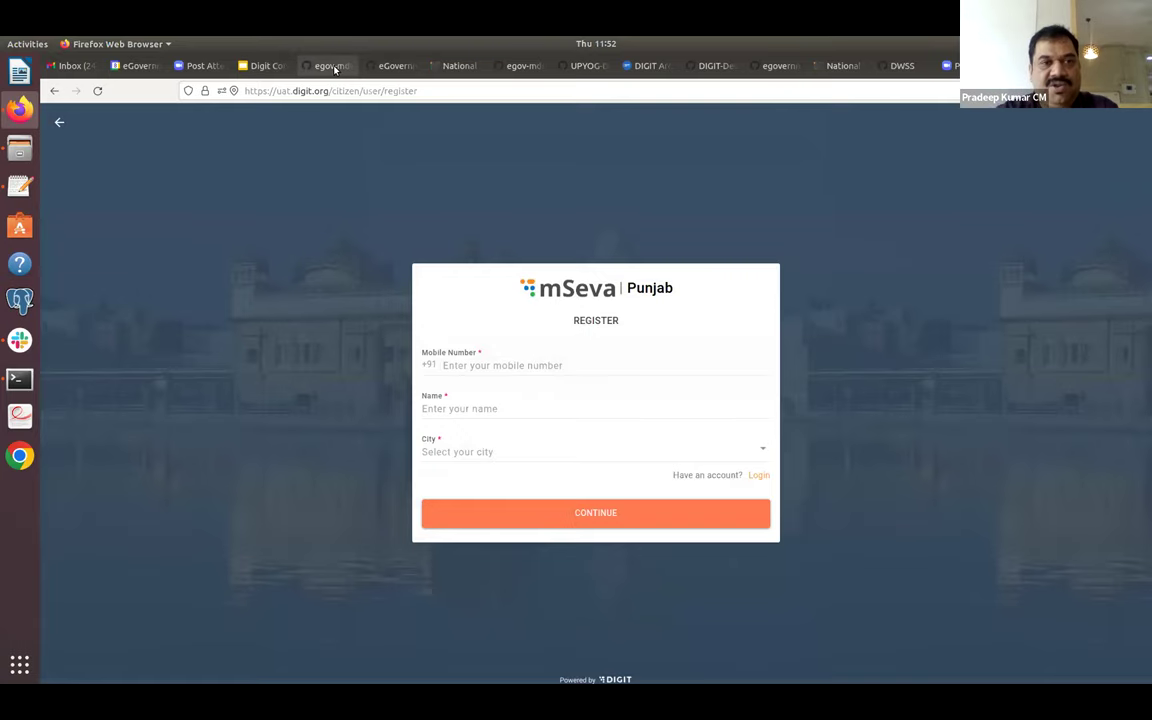
# Back on GitHub, open the data/pg/tenant folder of egov-mdms-data's UAT branch.
pyautogui.click(333, 66)
pyautogui.moveTo(1143, 303); pyautogui.dragTo(1143, 513)
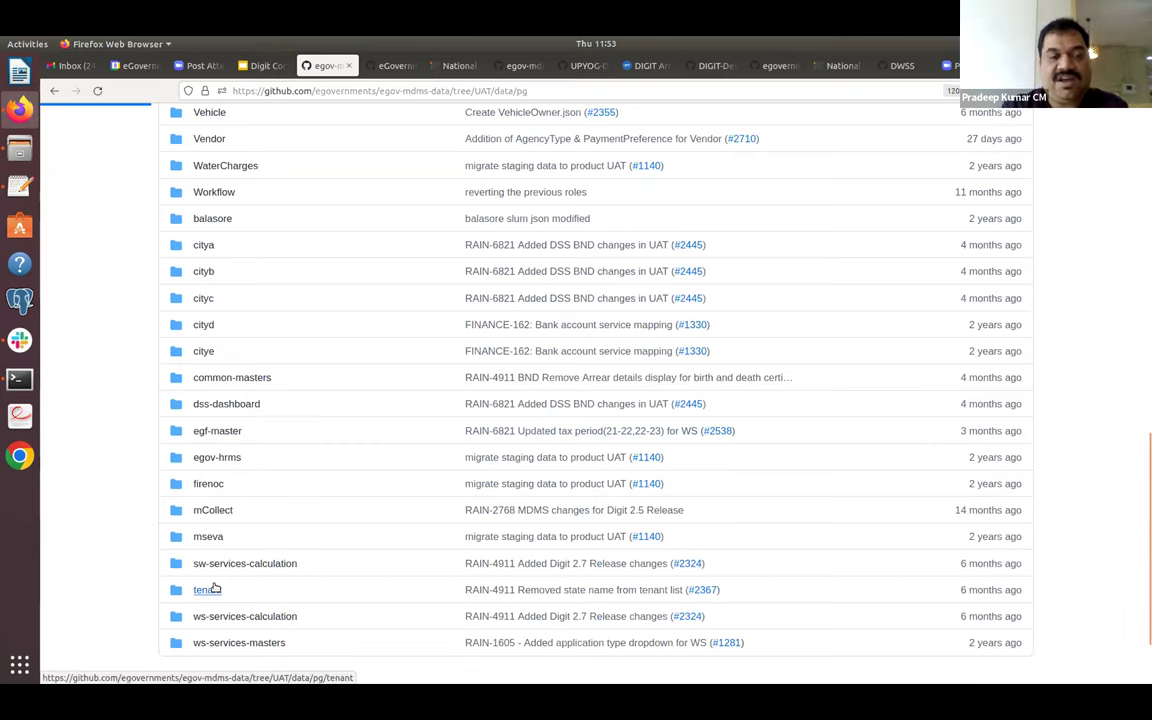
pyautogui.click(211, 589)
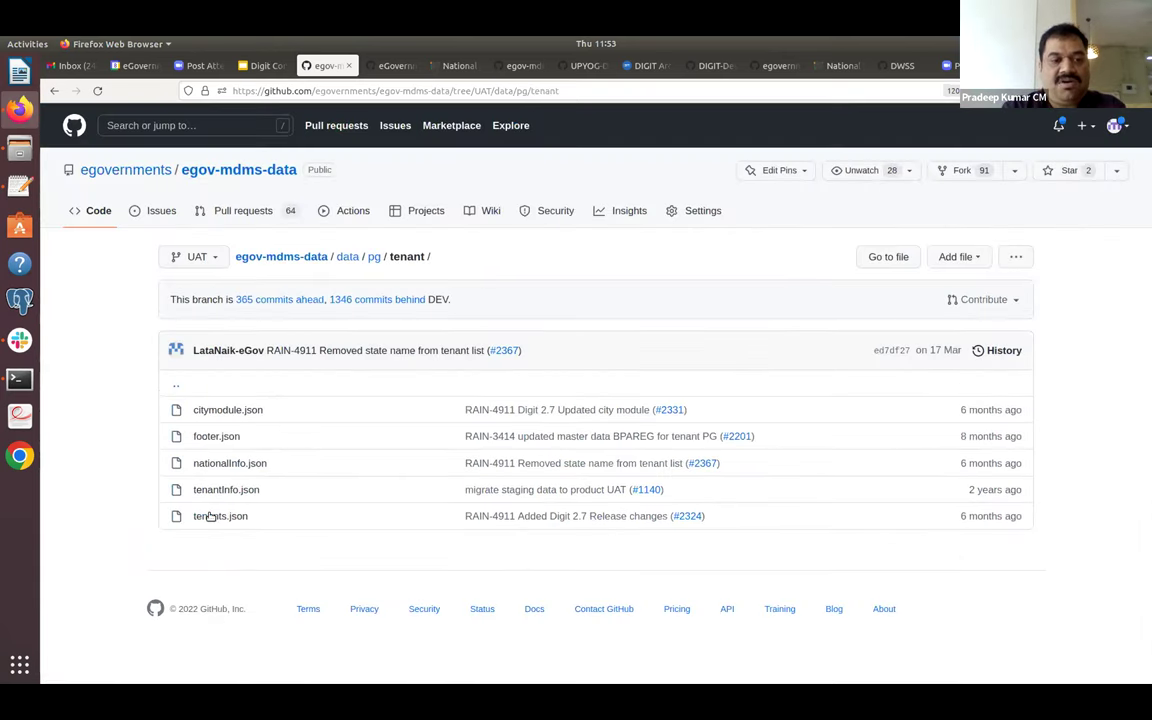
# Open tenants.json and highlight the City A tenant entry.
pyautogui.click(211, 517)
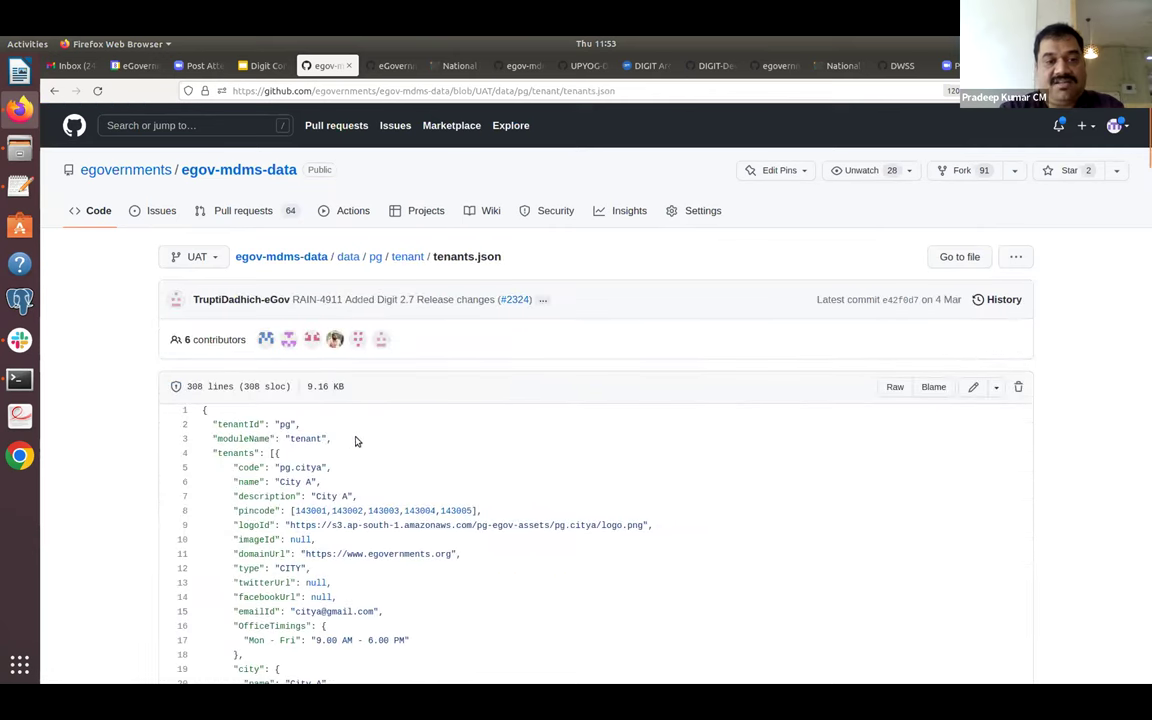
pyautogui.scroll(-3, 377, 453)
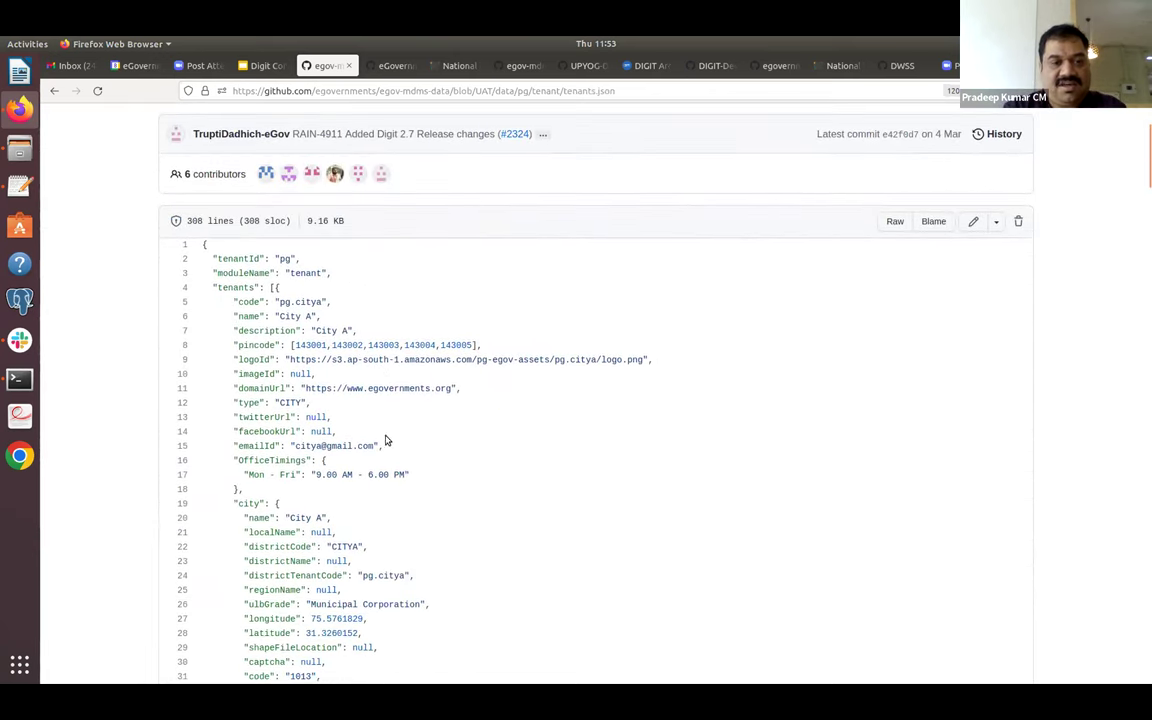
pyautogui.moveTo(212, 288); pyautogui.dragTo(228, 656)
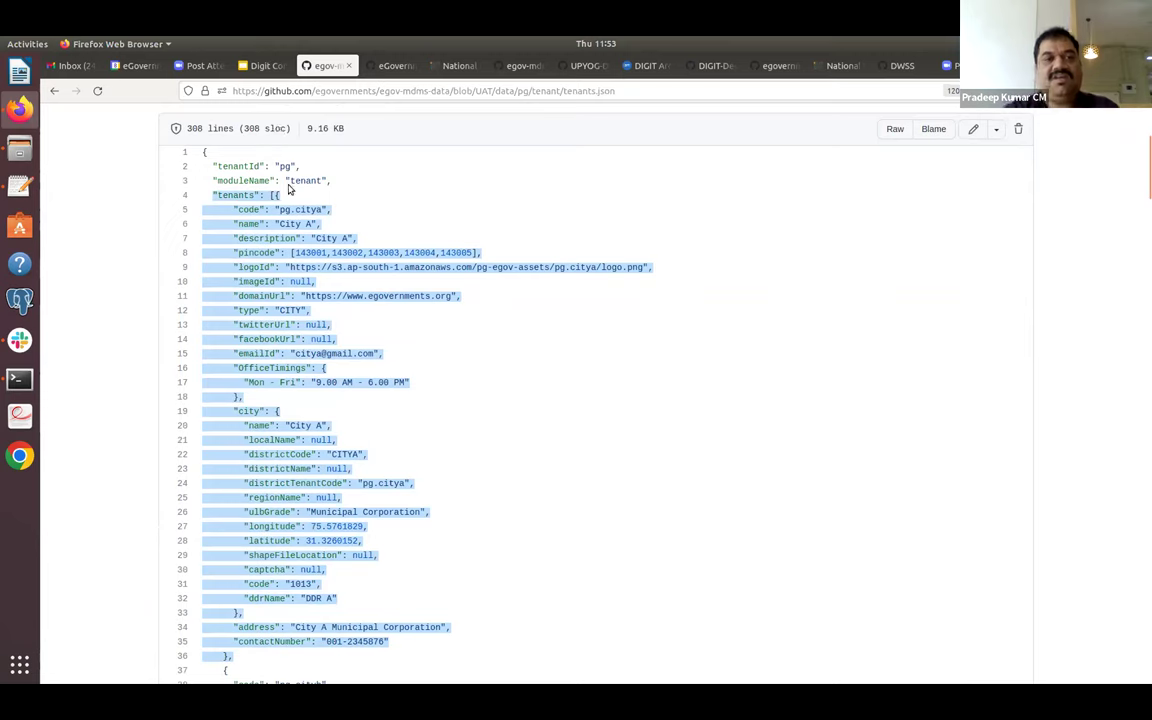
pyautogui.click(317, 220)
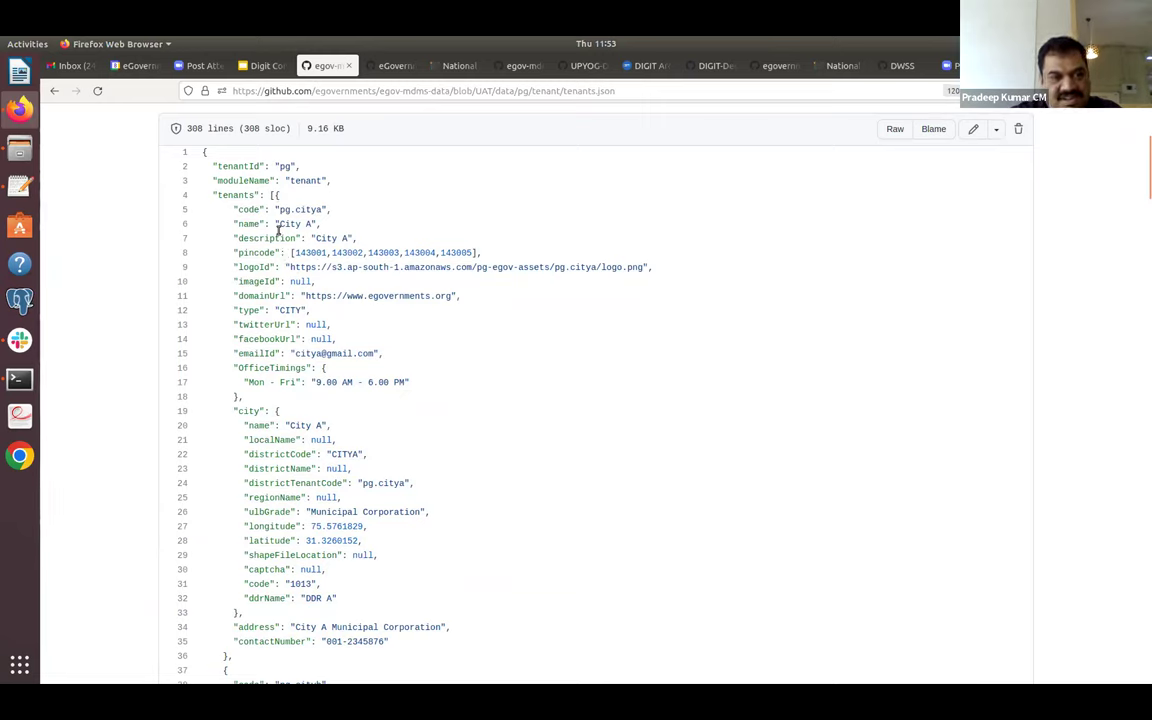
pyautogui.moveTo(225, 198); pyautogui.dragTo(396, 652)
pyautogui.click(390, 642)
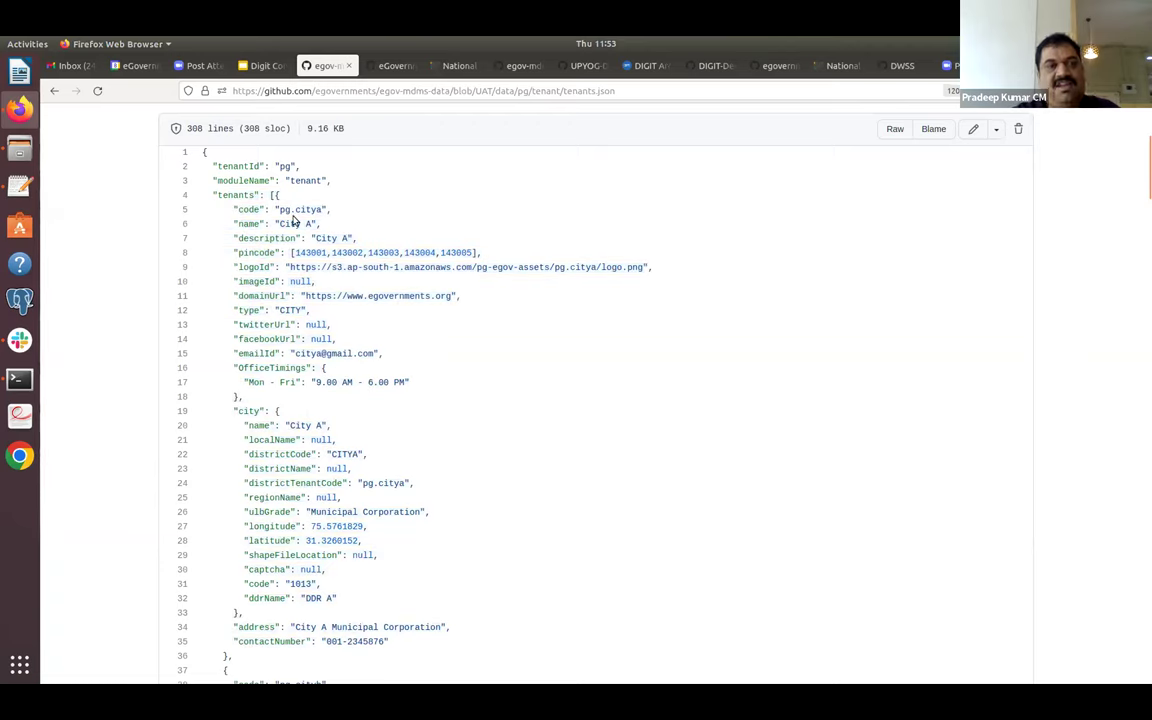
# Load City C's line-76 logoId URL in a new tab, which returns a NoSuchKey error.
pyautogui.scroll(-5, 288, 200)
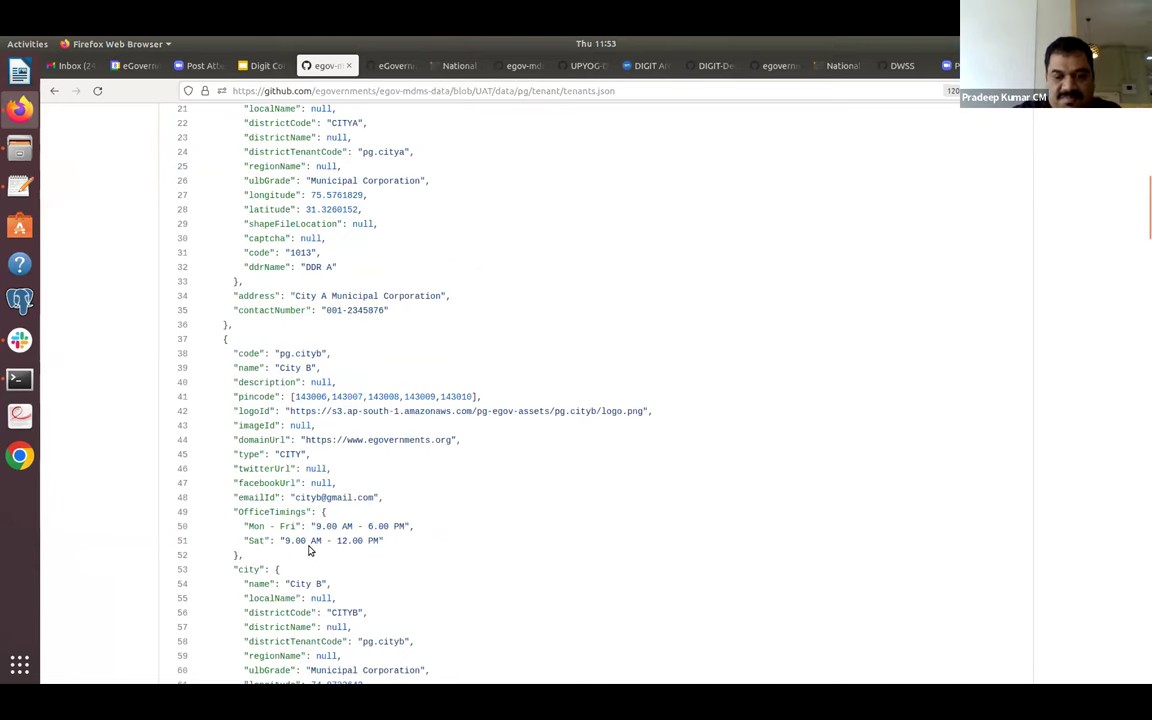
pyautogui.scroll(-1, 309, 545)
pyautogui.scroll(-7, 309, 545)
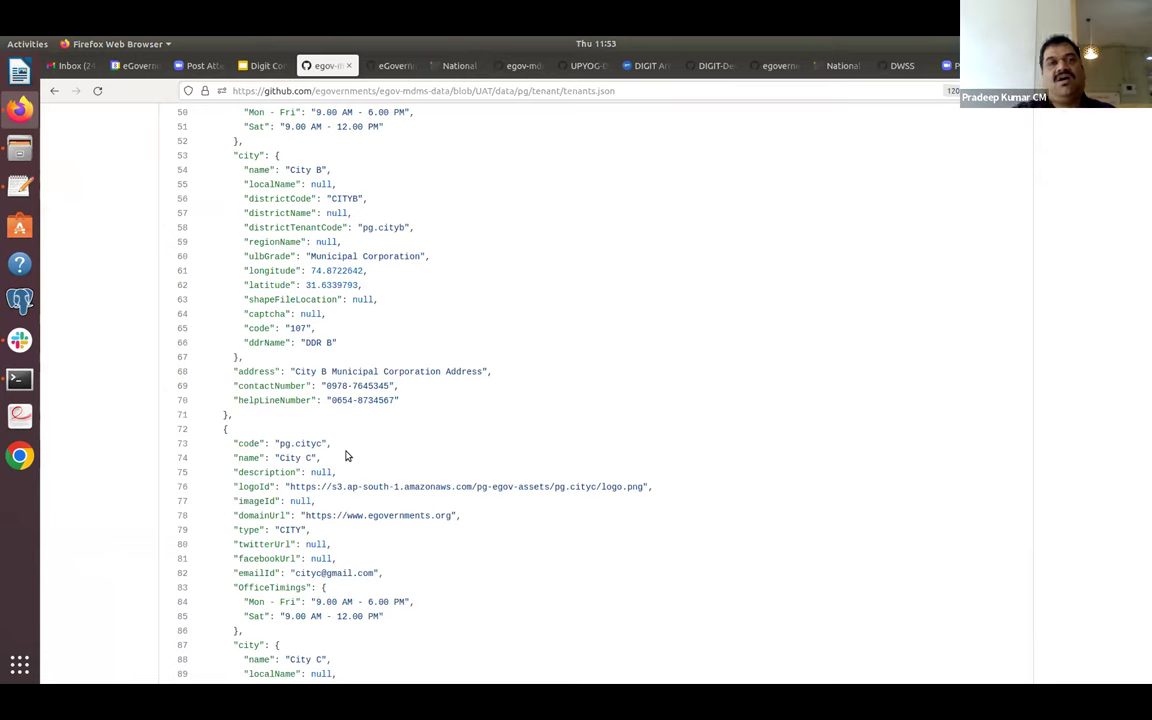
pyautogui.scroll(1, 347, 456)
pyautogui.scroll(14, 347, 456)
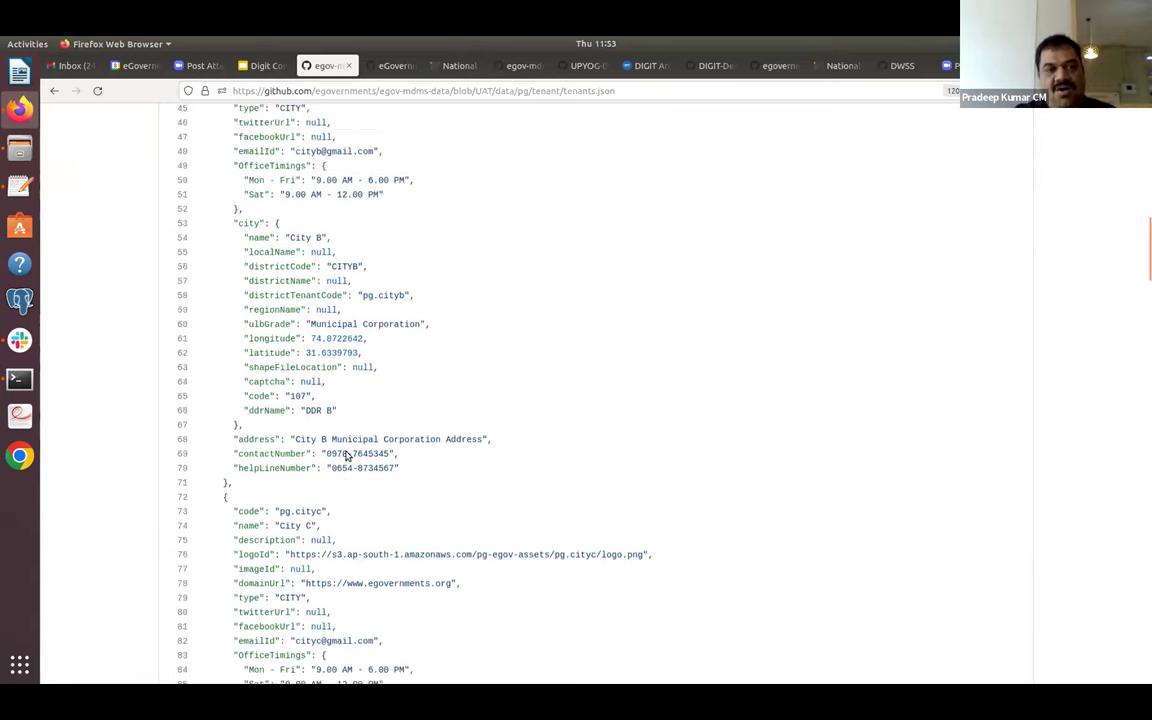
pyautogui.scroll(3, 347, 456)
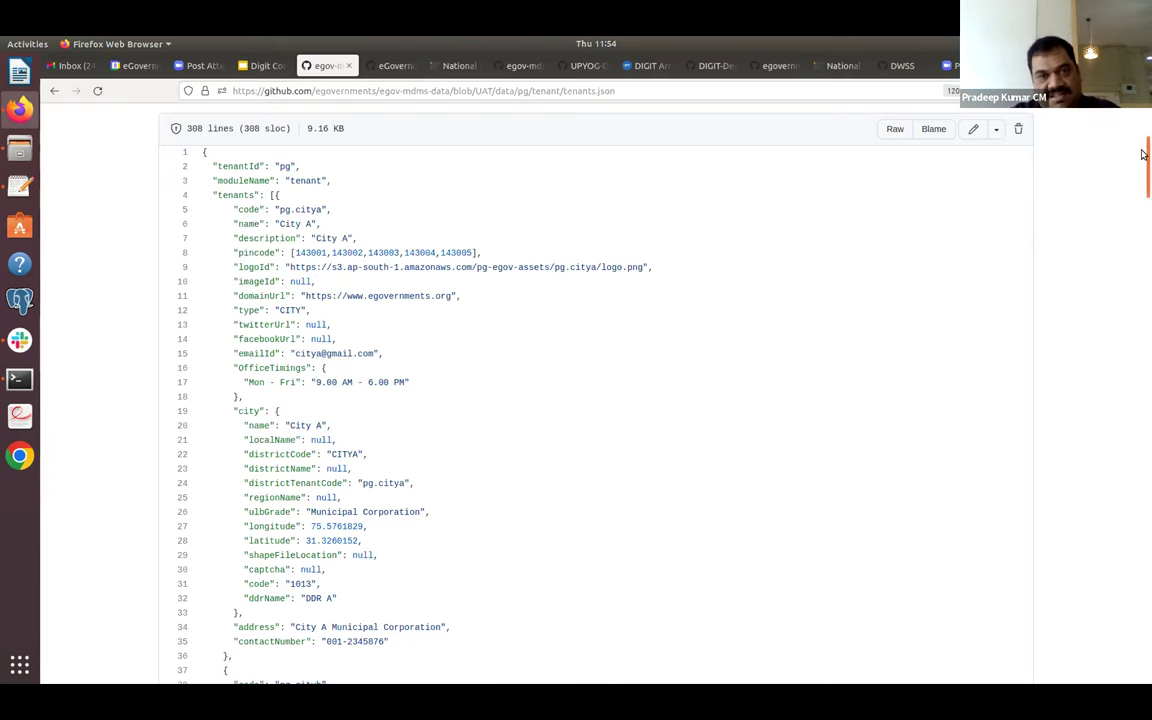
pyautogui.scroll(3, 800, 244)
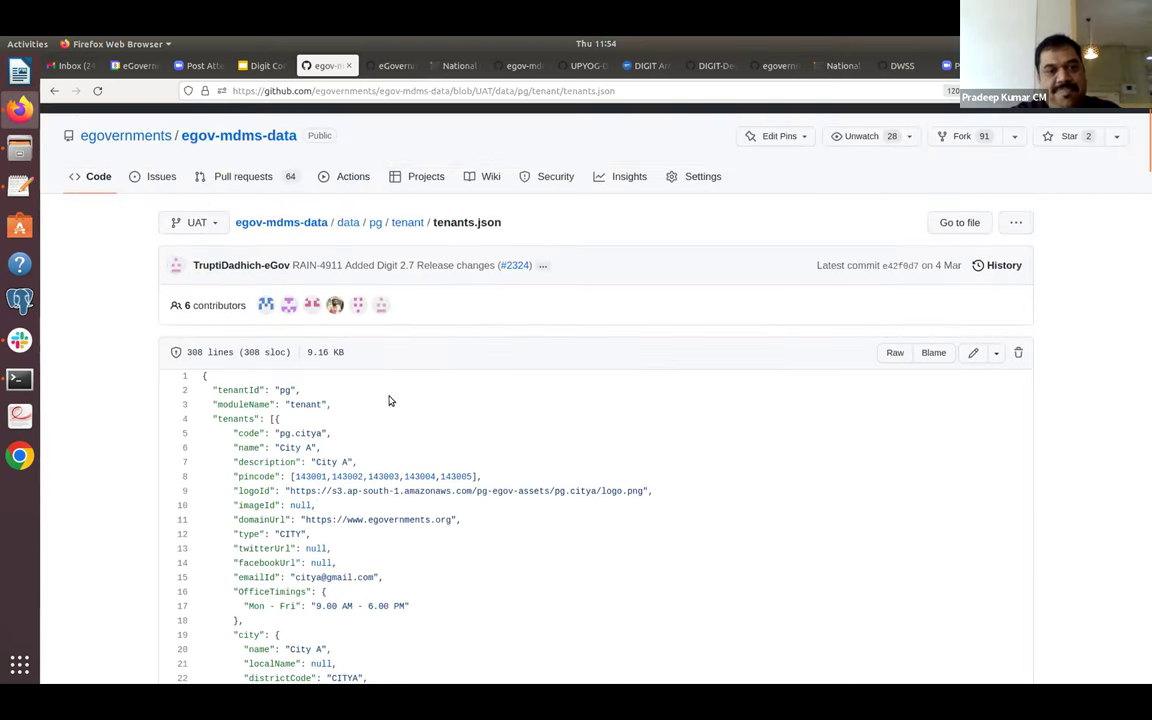
pyautogui.scroll(-1, 387, 409)
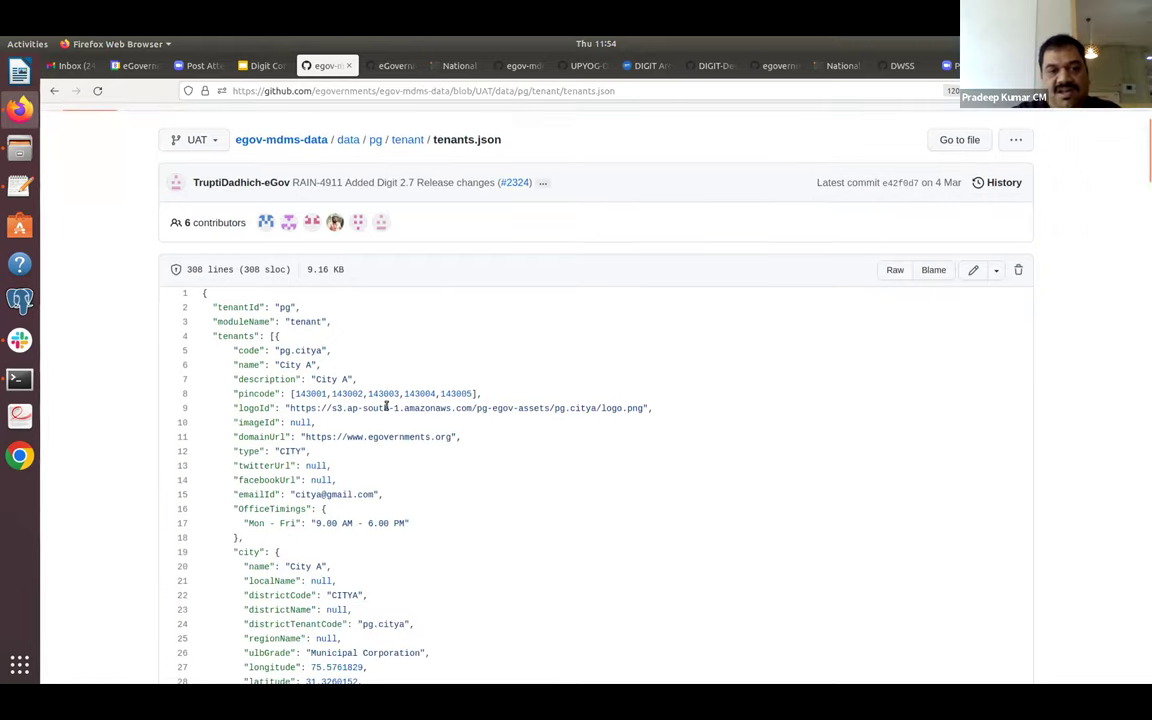
pyautogui.scroll(-10, 387, 407)
pyautogui.scroll(1, 387, 407)
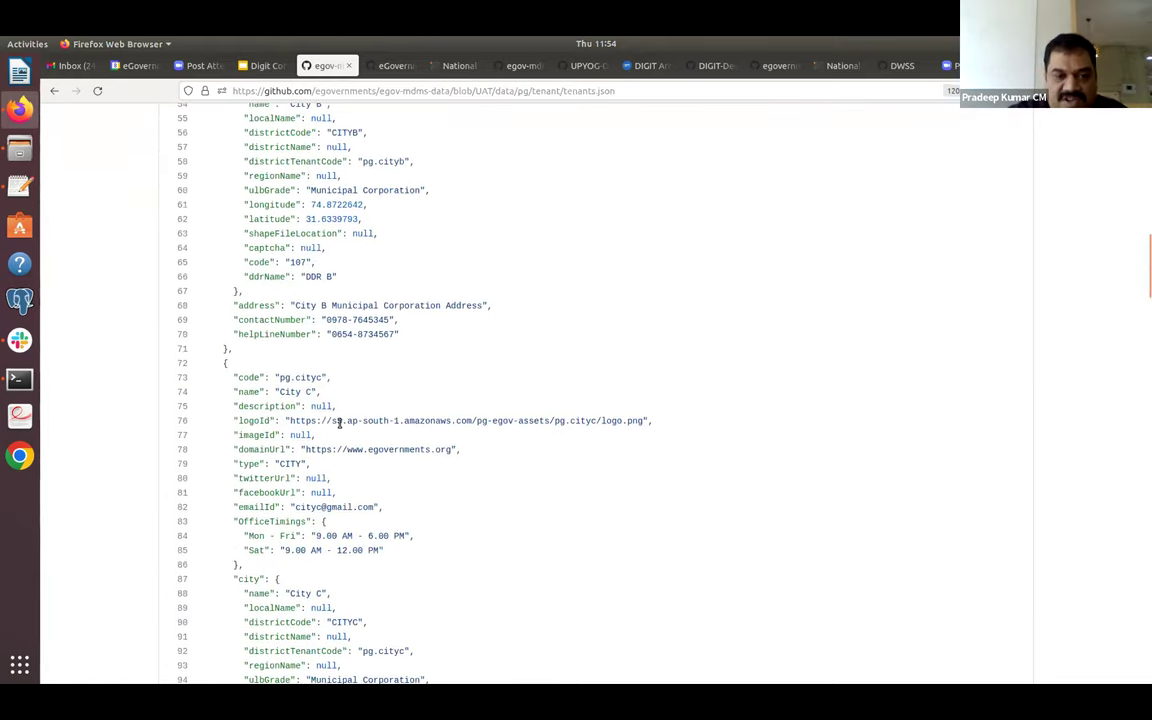
pyautogui.moveTo(289, 420); pyautogui.dragTo(647, 420)
pyautogui.hotkey('ctrl', 'c')
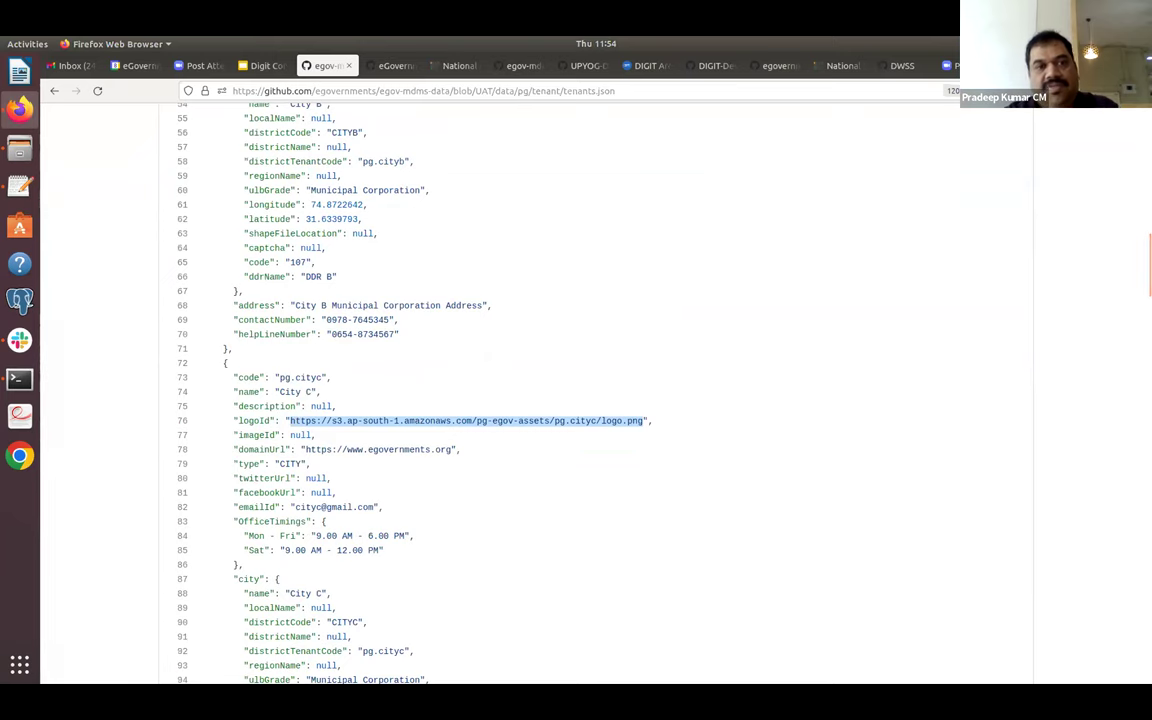
pyautogui.hotkey('ctrl', 't')
pyautogui.hotkey('ctrl', 'v')
pyautogui.press('Return')
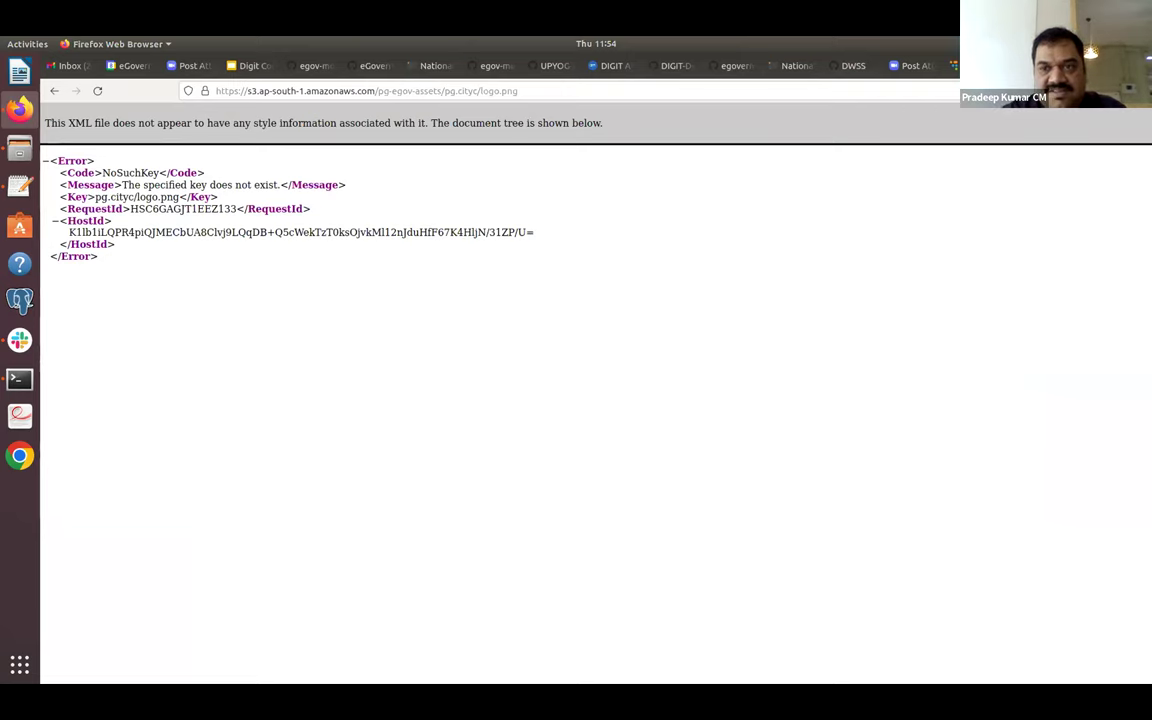
# View City A's line-9 logoId URL in a new tab, showing the 'A' logo, then close it.
pyautogui.hotkey('ctrl', 'w')
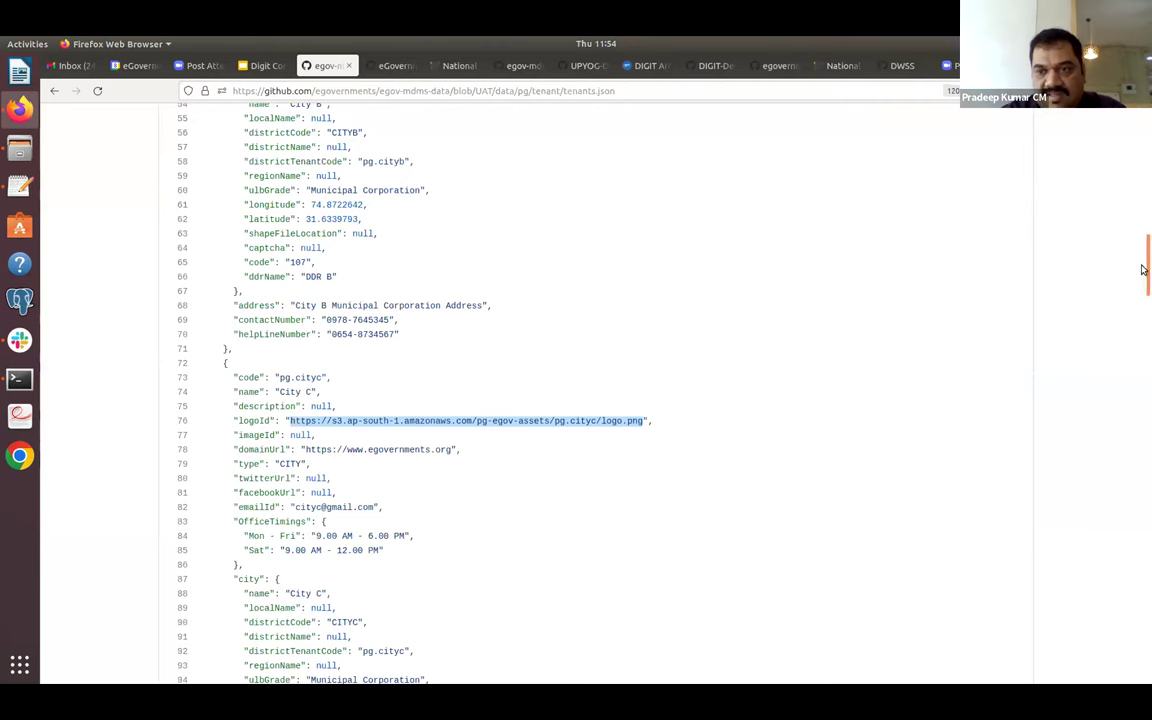
pyautogui.moveTo(1145, 239); pyautogui.dragTo(1142, 159)
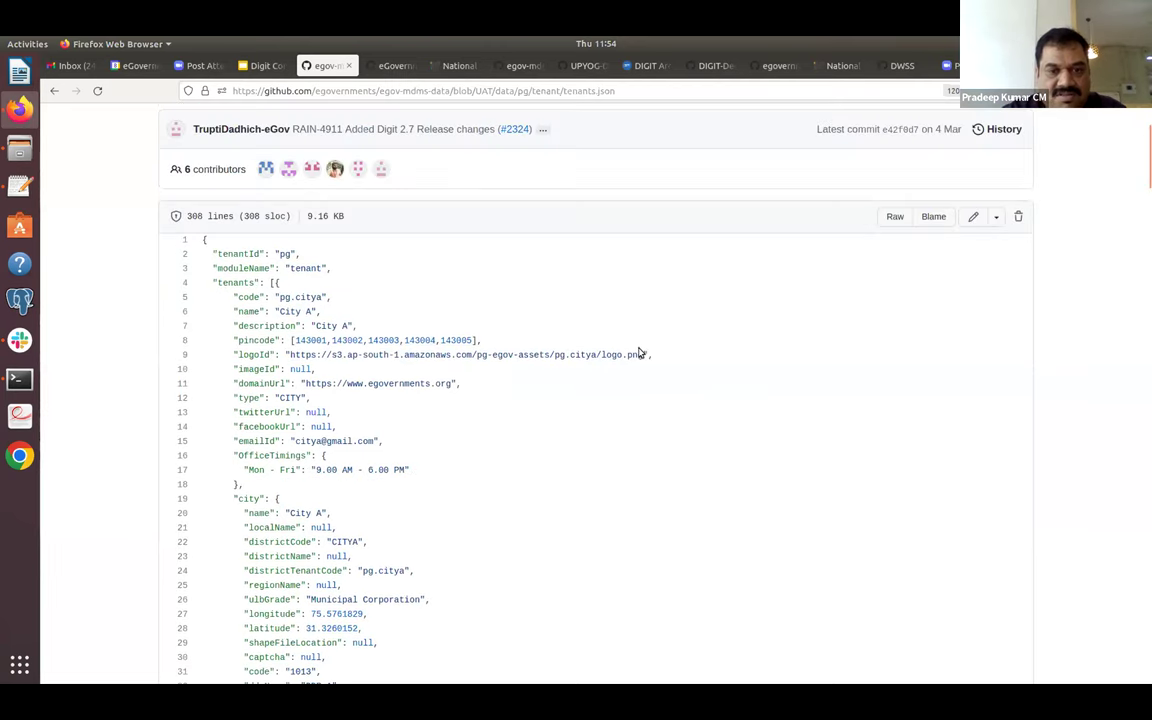
pyautogui.moveTo(589, 355); pyautogui.dragTo(299, 360)
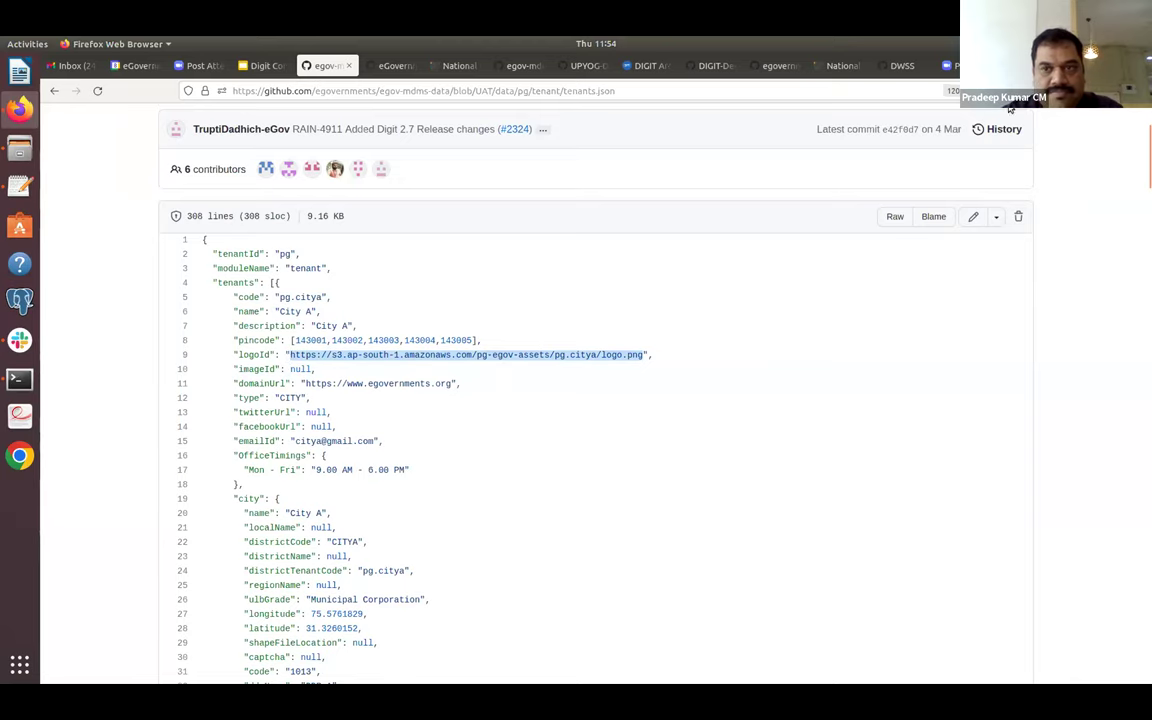
pyautogui.hotkey('ctrl', 'c')
pyautogui.hotkey('ctrl', 't')
pyautogui.hotkey('ctrl', 'v')
pyautogui.press('Return')
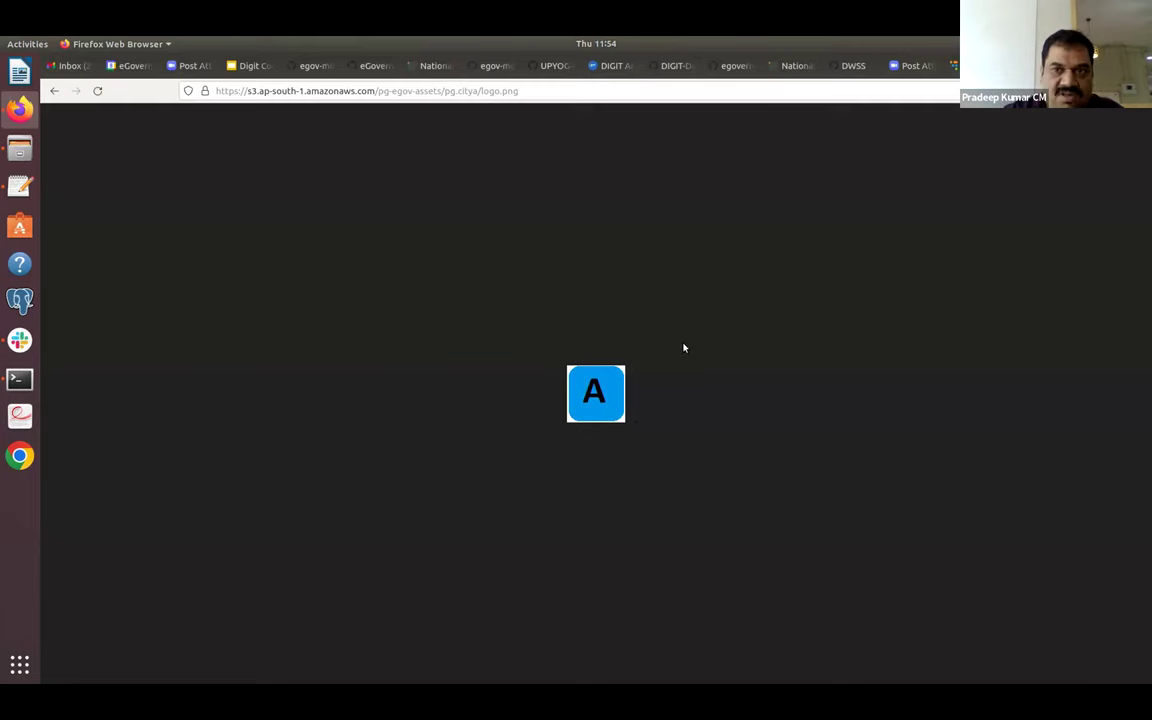
pyautogui.hotkey('ctrl', 'w')
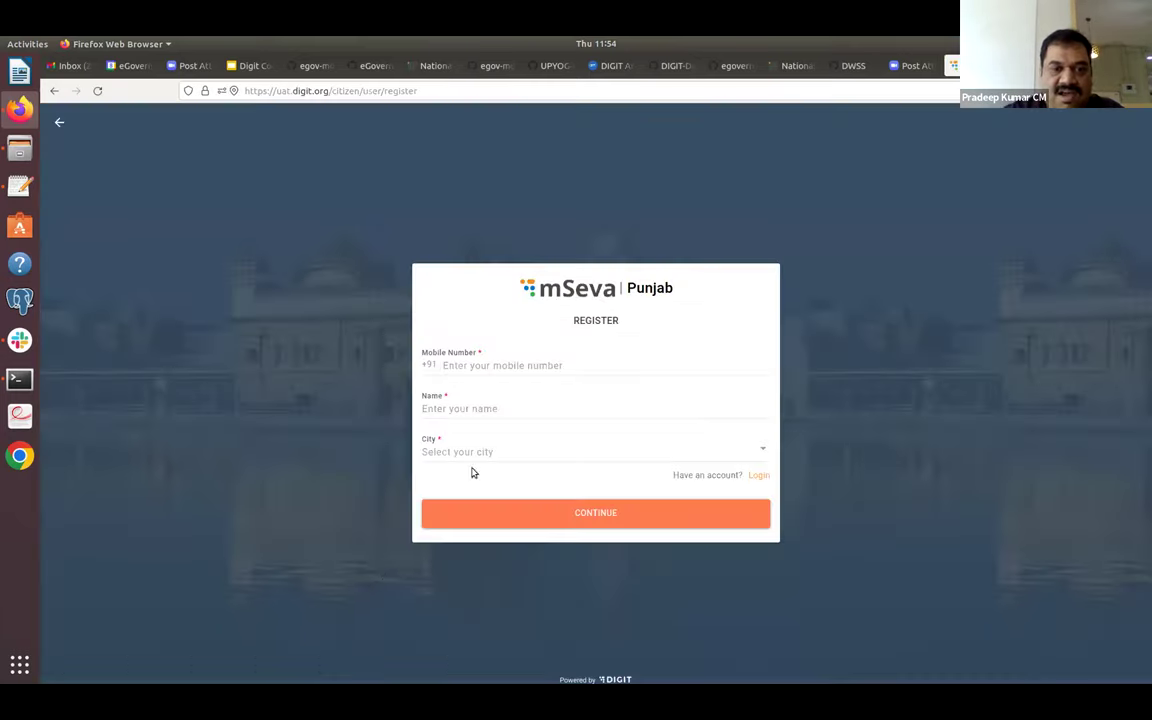
# Choose City A and log in with the citizen's mobile number and the received OTP.
pyautogui.click(494, 455)
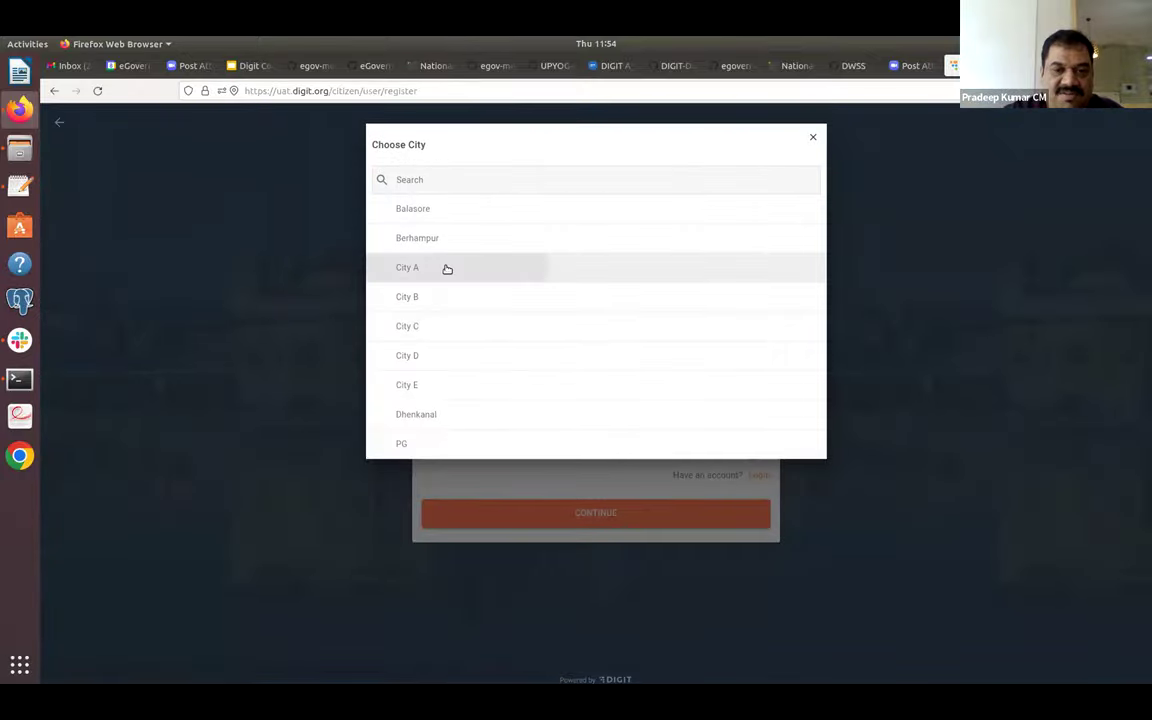
pyautogui.click(445, 267)
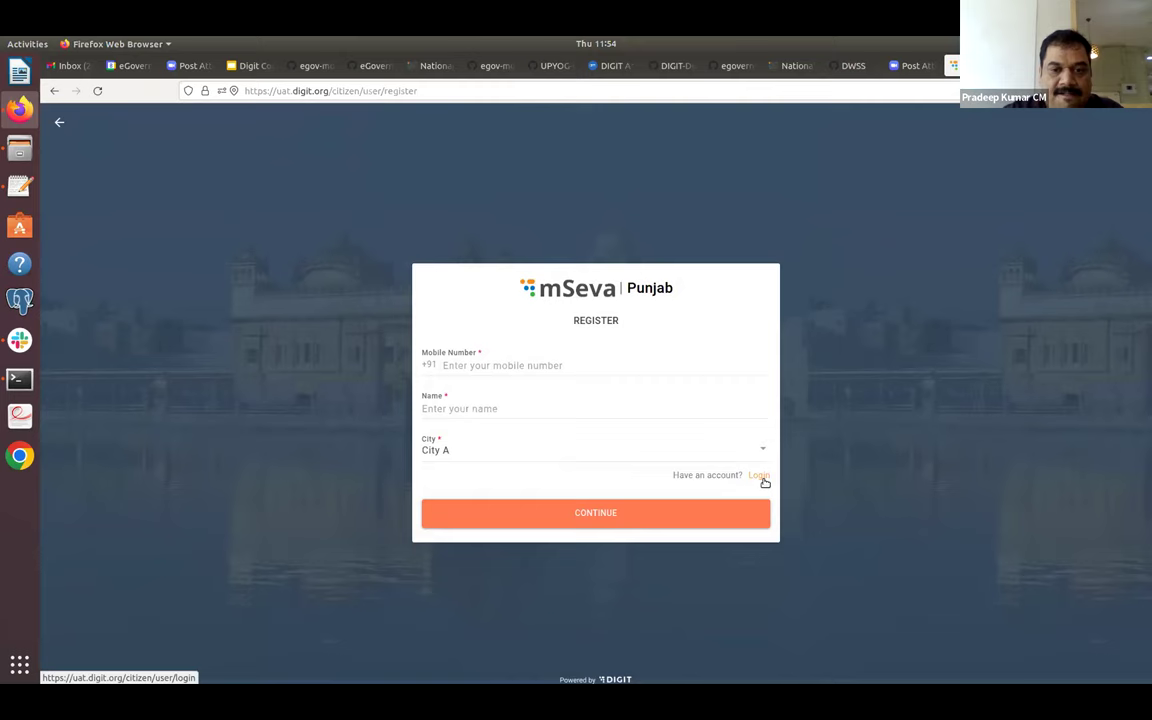
pyautogui.click(759, 476)
pyautogui.click(604, 406)
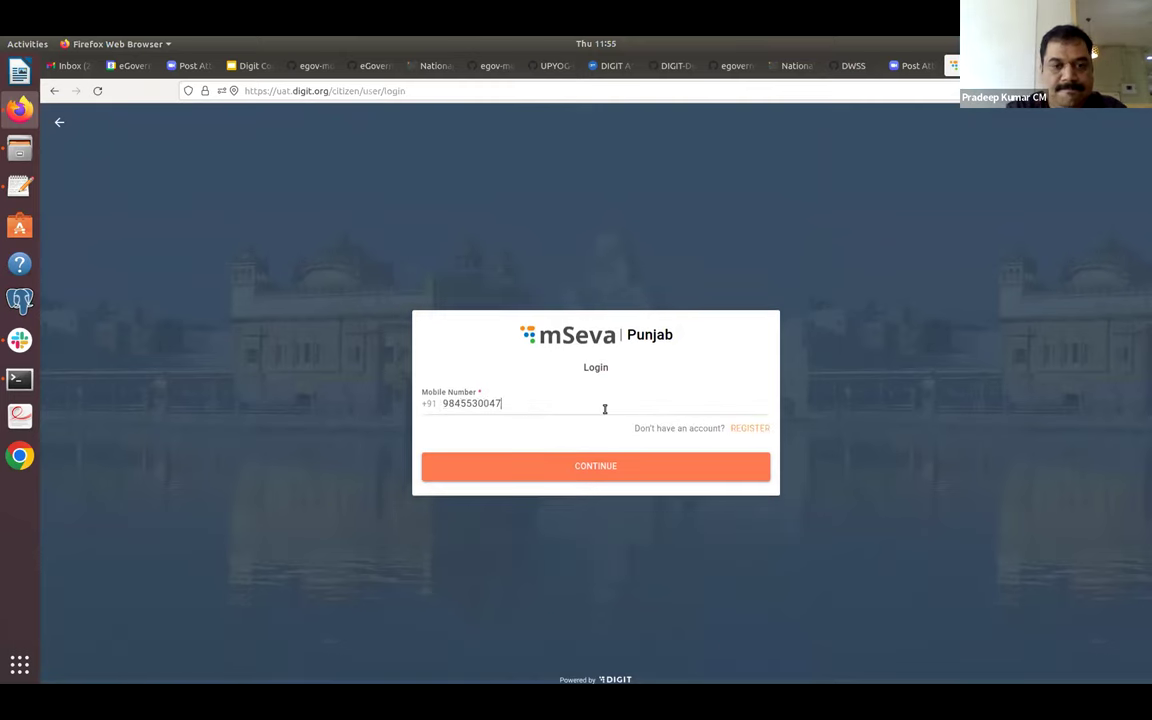
pyautogui.press('Return')
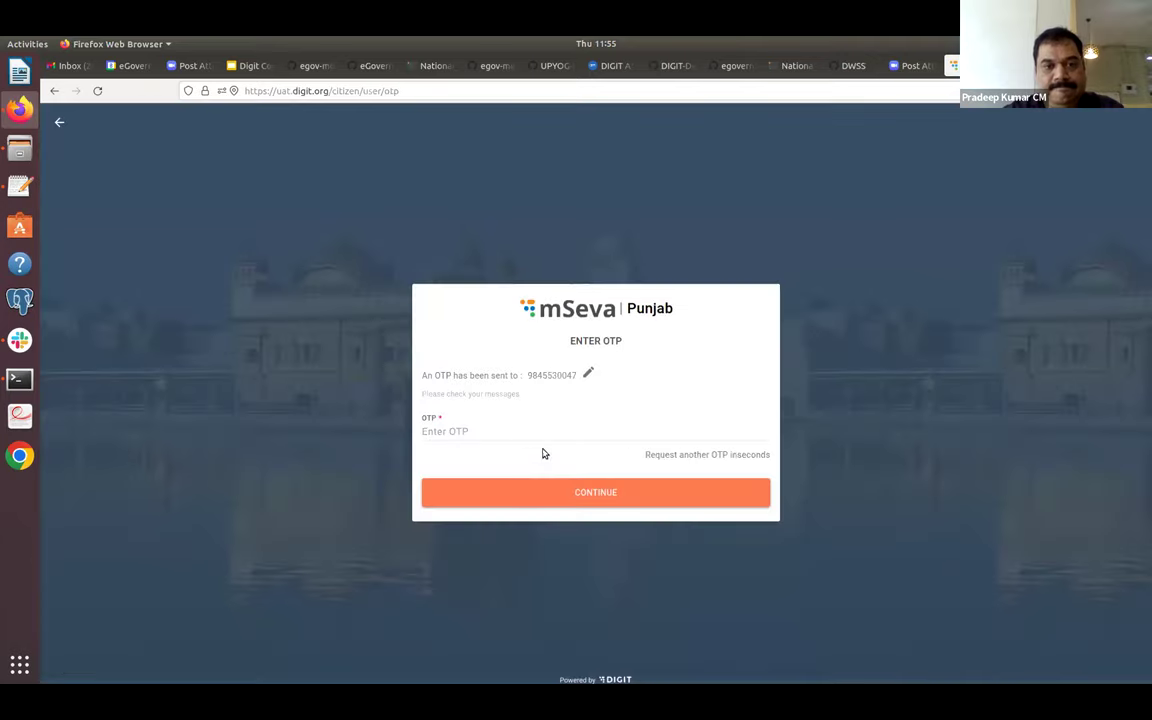
pyautogui.write('12345')
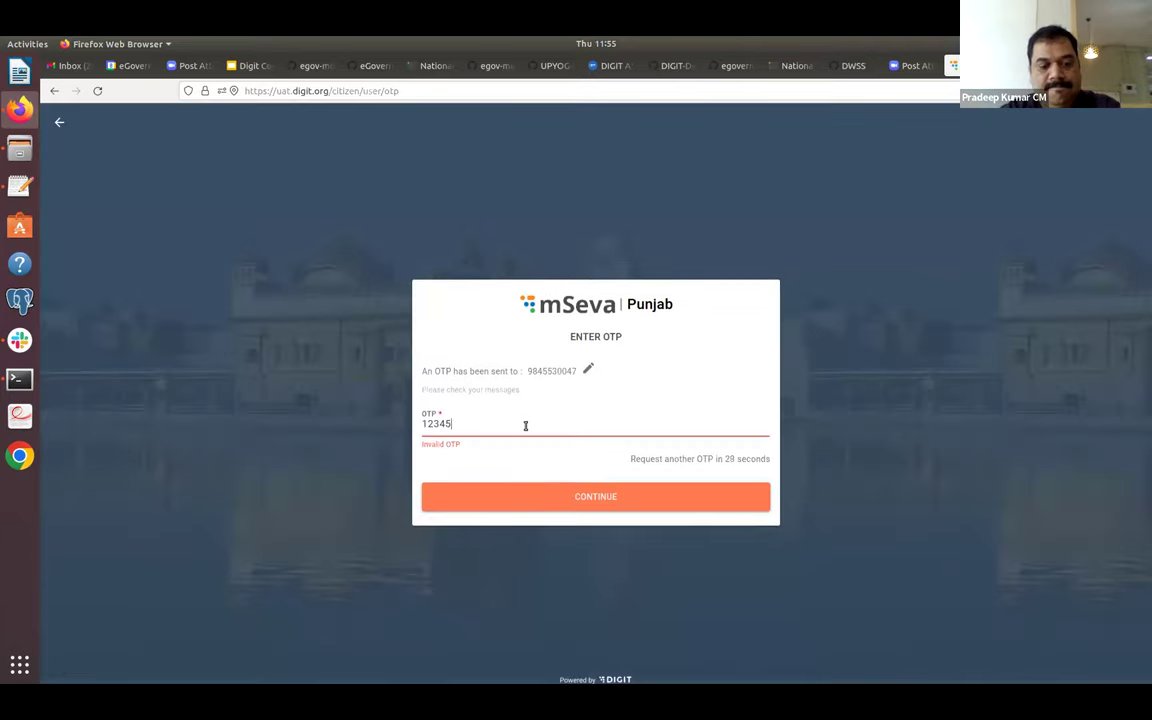
pyautogui.write('6')
pyautogui.press('Return')
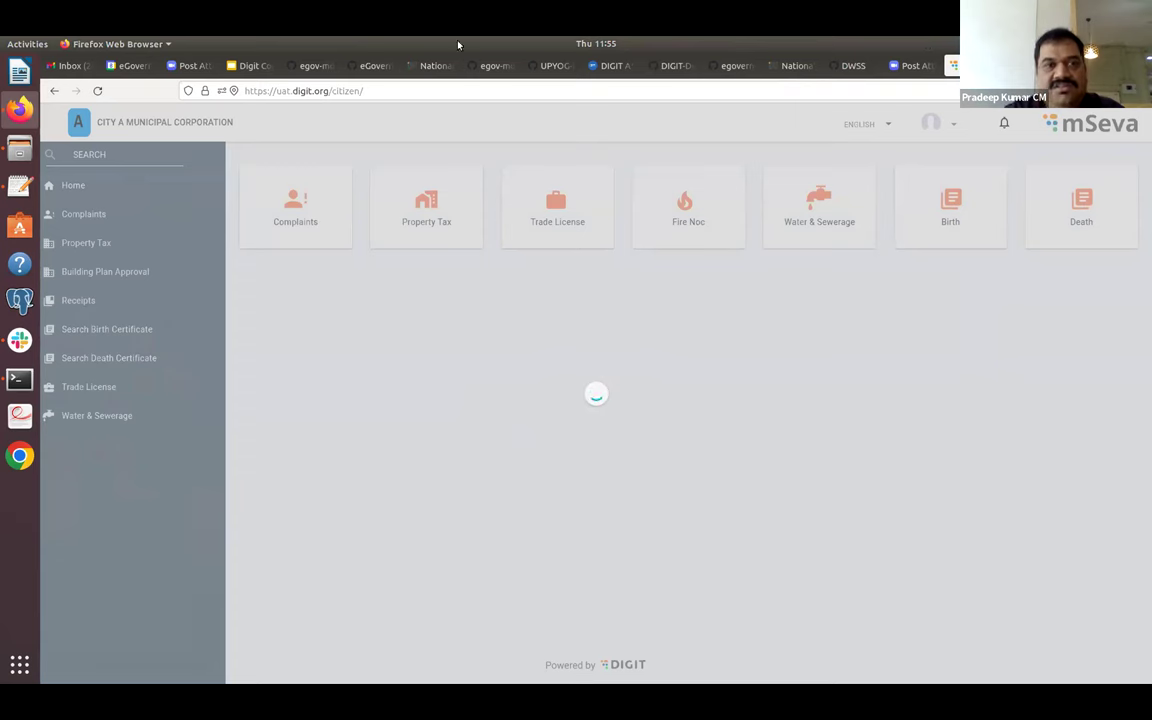
# In tenants.json, highlight City A's pg.citya tenant code and its code line.
pyautogui.click(374, 66)
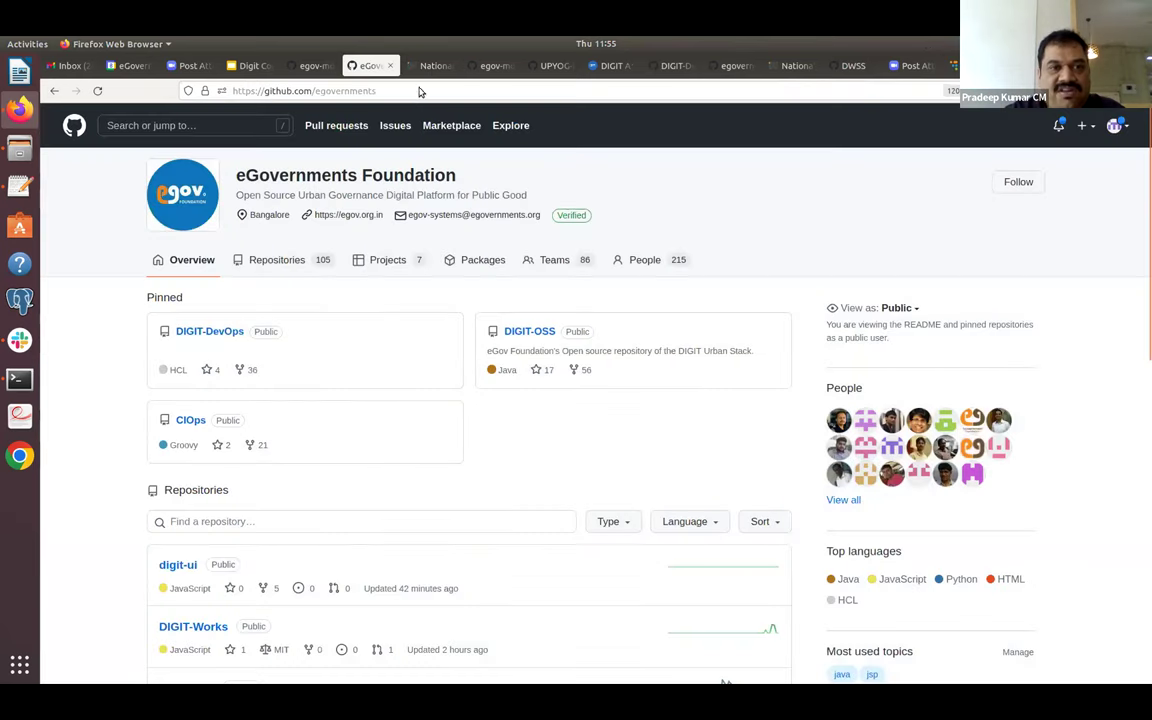
pyautogui.click(312, 66)
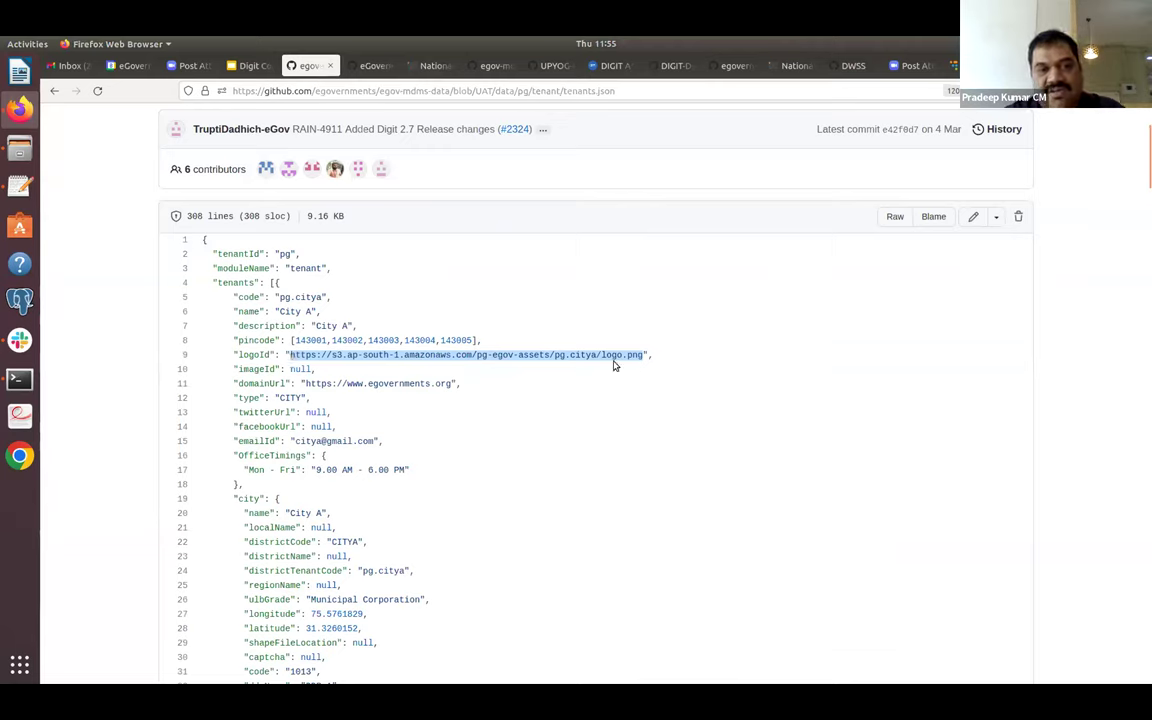
pyautogui.doubleClick(305, 298)
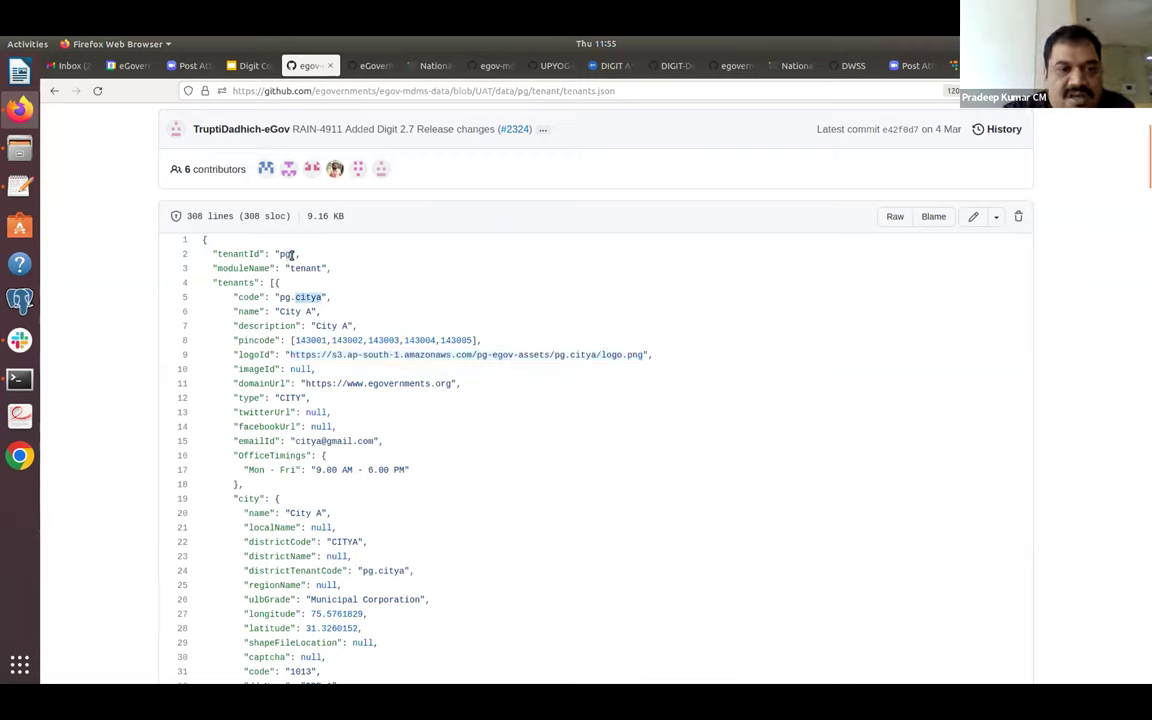
pyautogui.scroll(3, 540, 206)
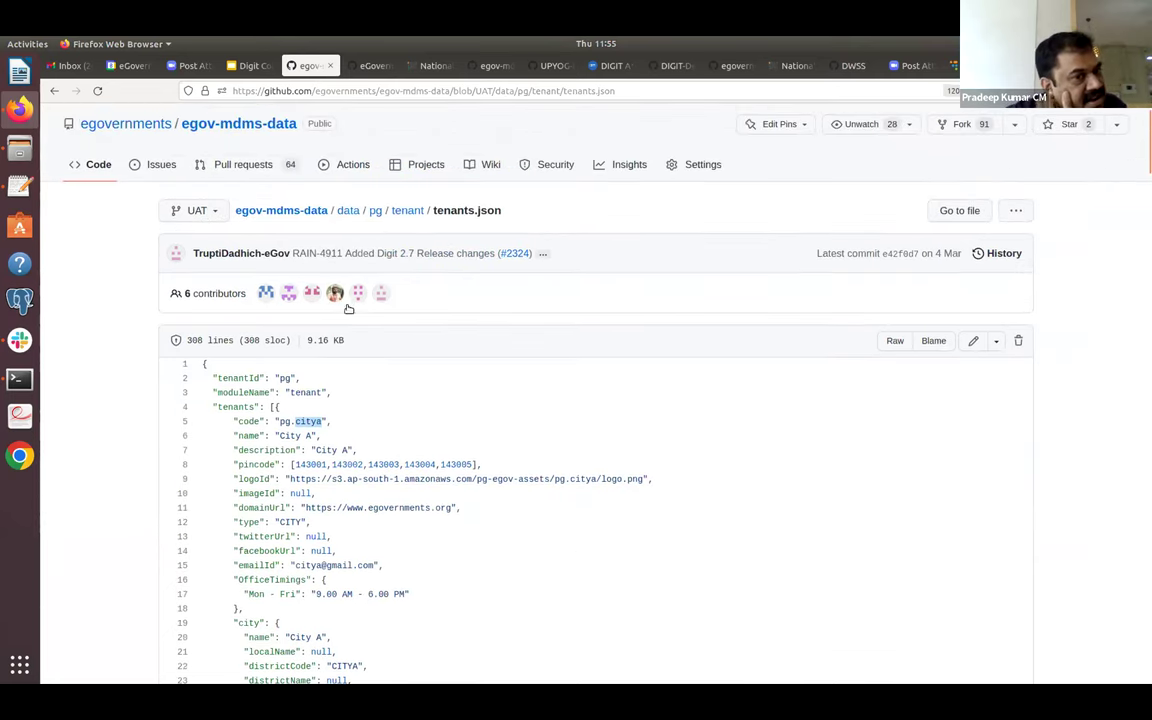
pyautogui.tripleClick(310, 424)
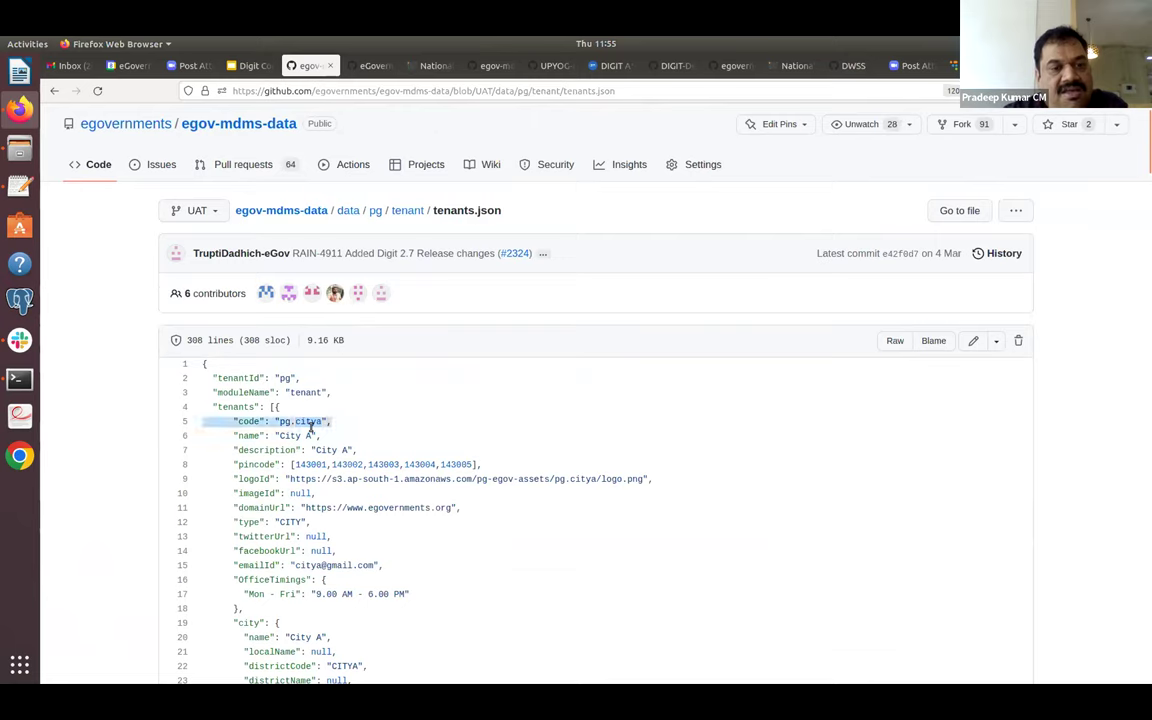
pyautogui.click(310, 425)
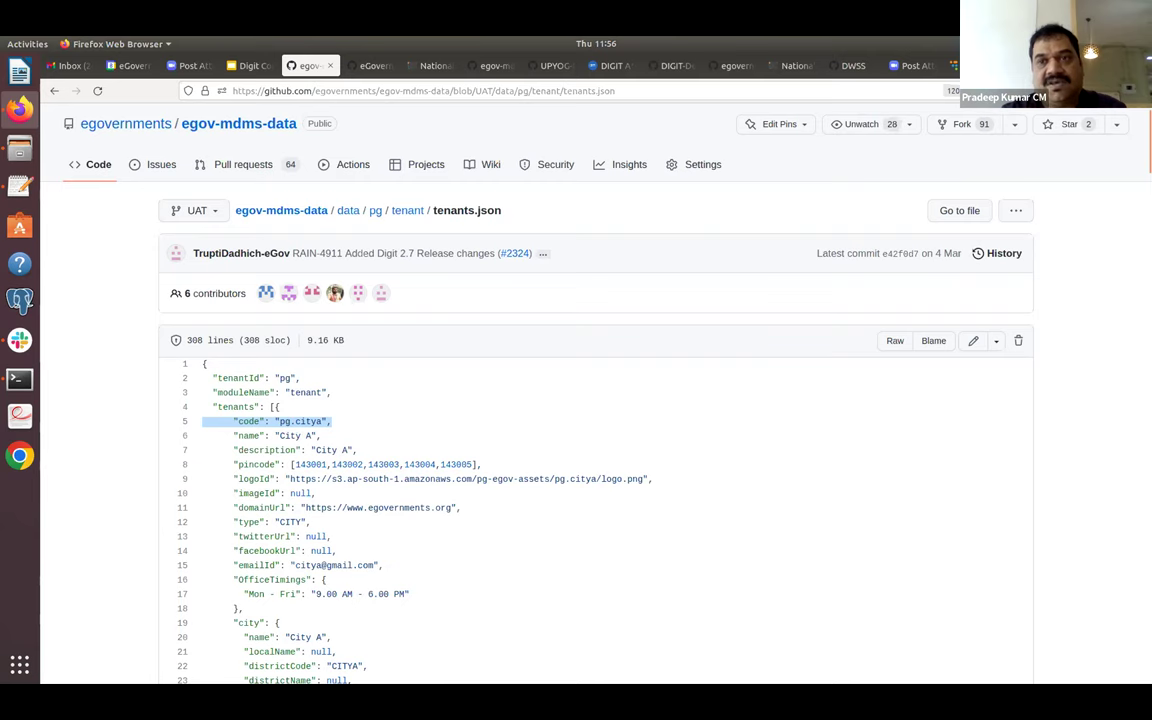
# Check the mSeva page, then return to the data/pg/tenant folder listing.
pyautogui.click(955, 65)
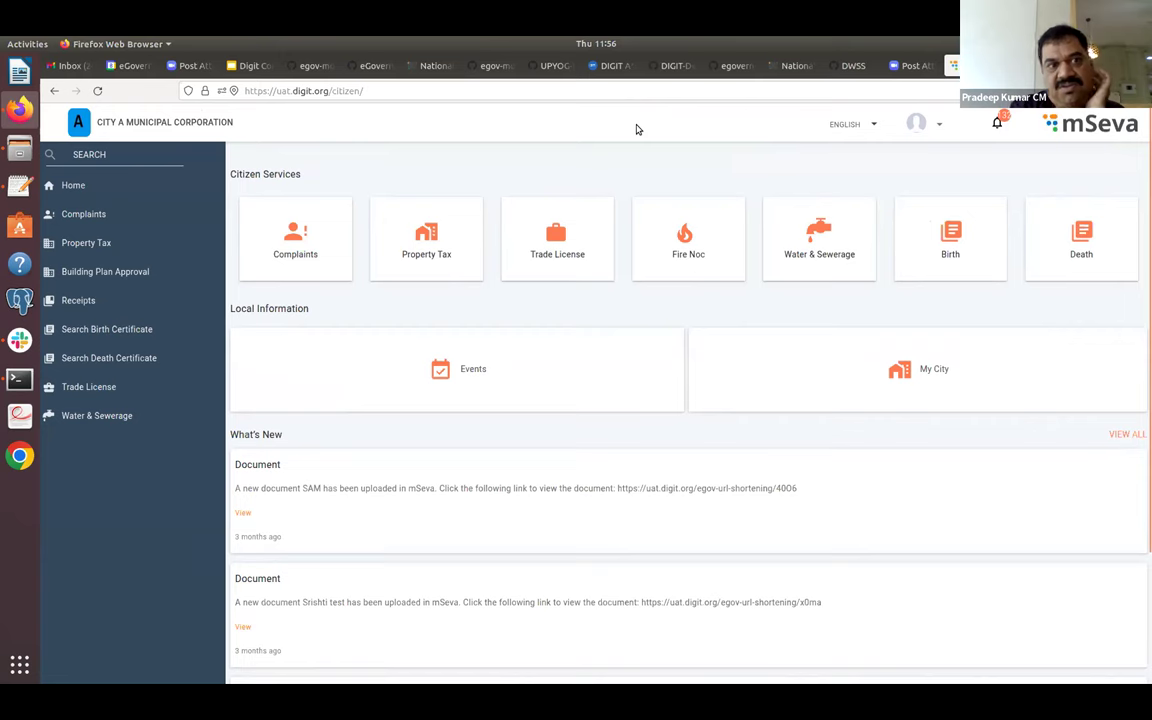
pyautogui.click(308, 65)
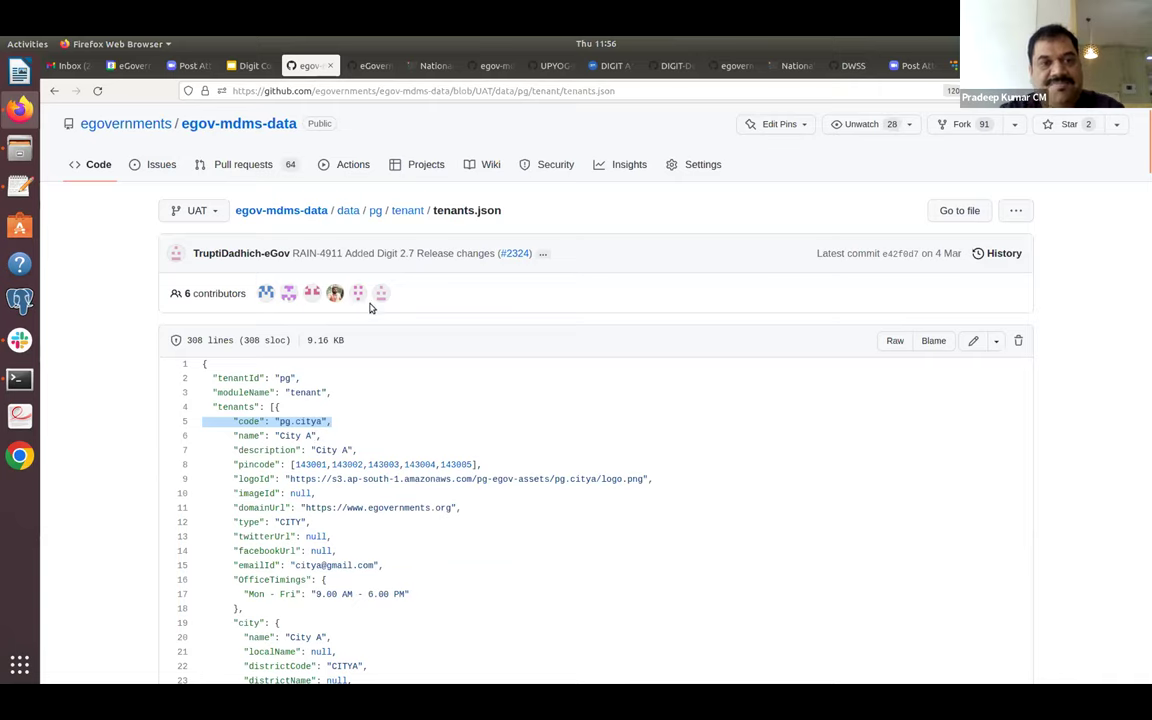
pyautogui.click(406, 212)
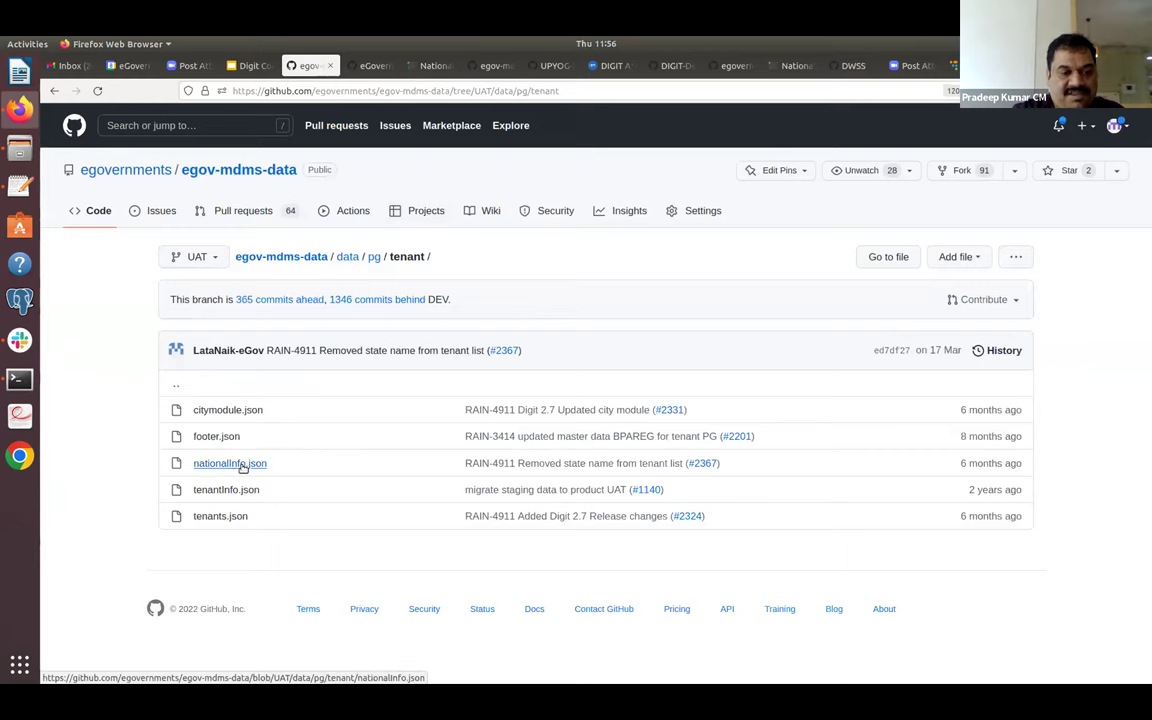
# Look through nationalInfo.json and return to the tenant folder.
pyautogui.click(243, 464)
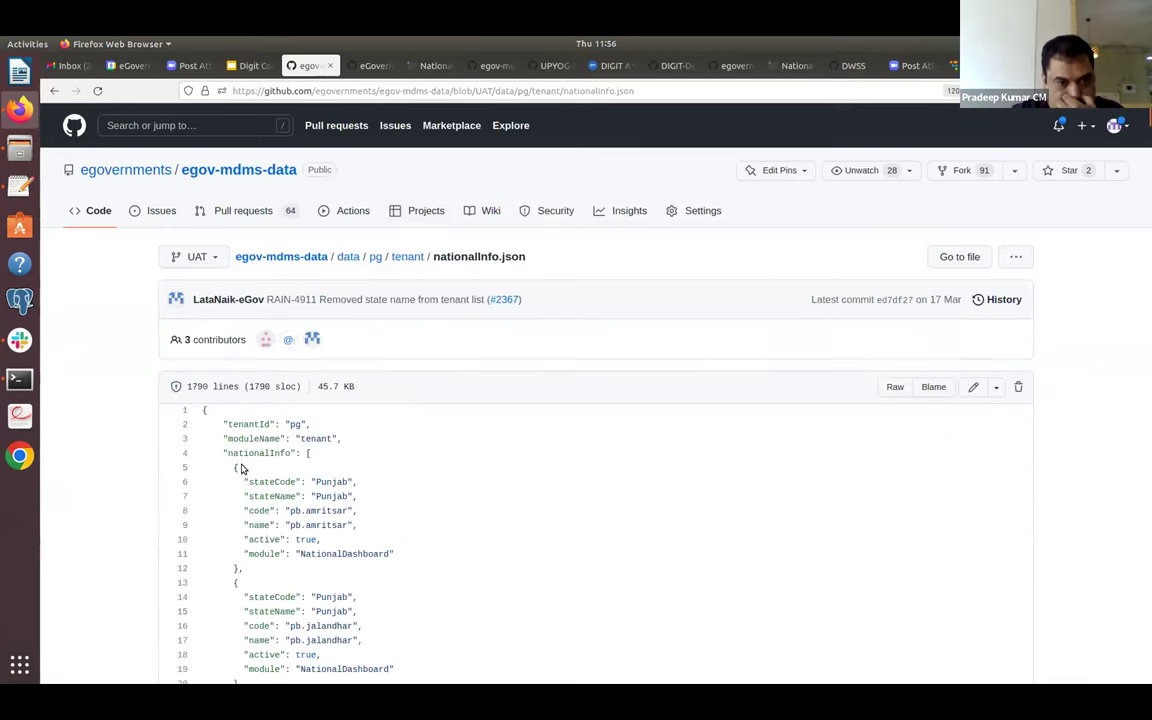
pyautogui.scroll(-3, 241, 466)
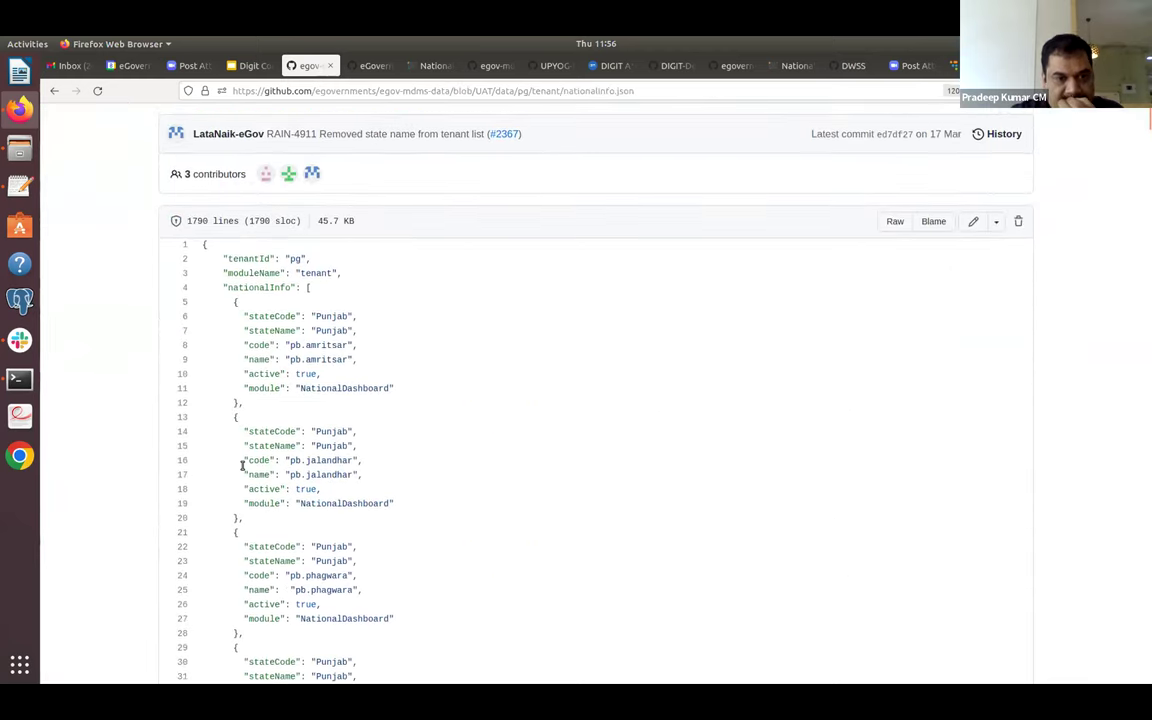
pyautogui.click(53, 91)
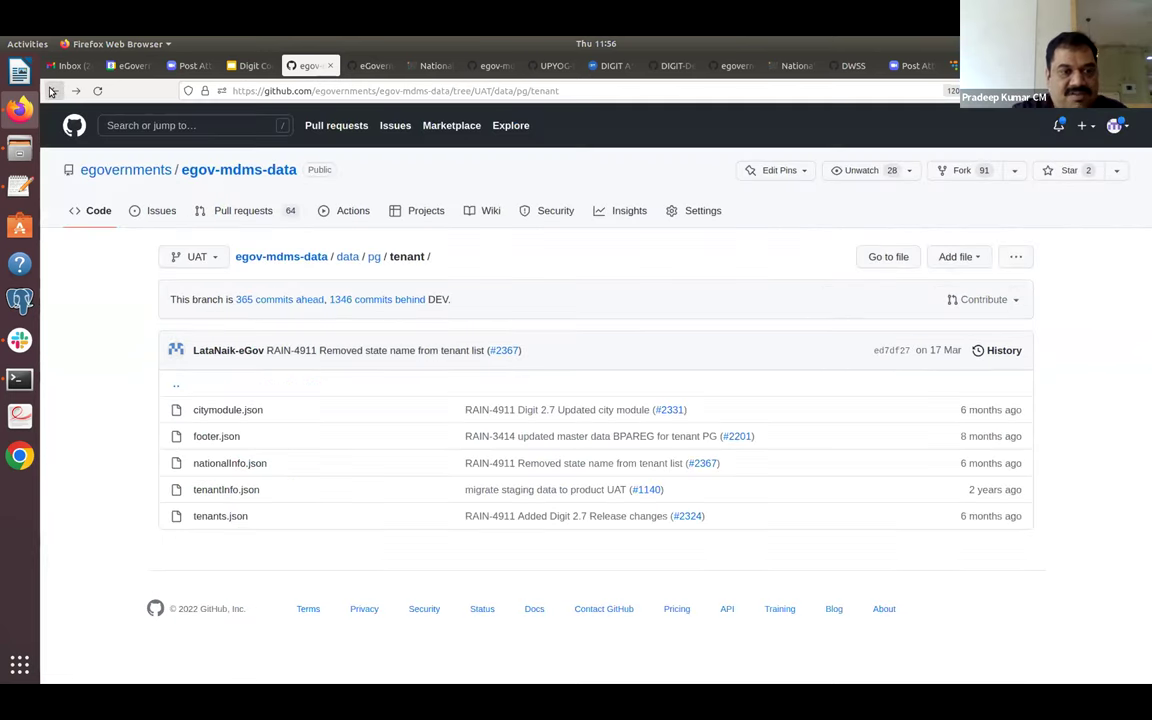
# Review tenantInfo.json's population and literacy figures for pg.citya–pg.cityc, then open citymodule.json.
pyautogui.click(230, 490)
pyautogui.scroll(-1, 231, 490)
pyautogui.scroll(-2, 231, 490)
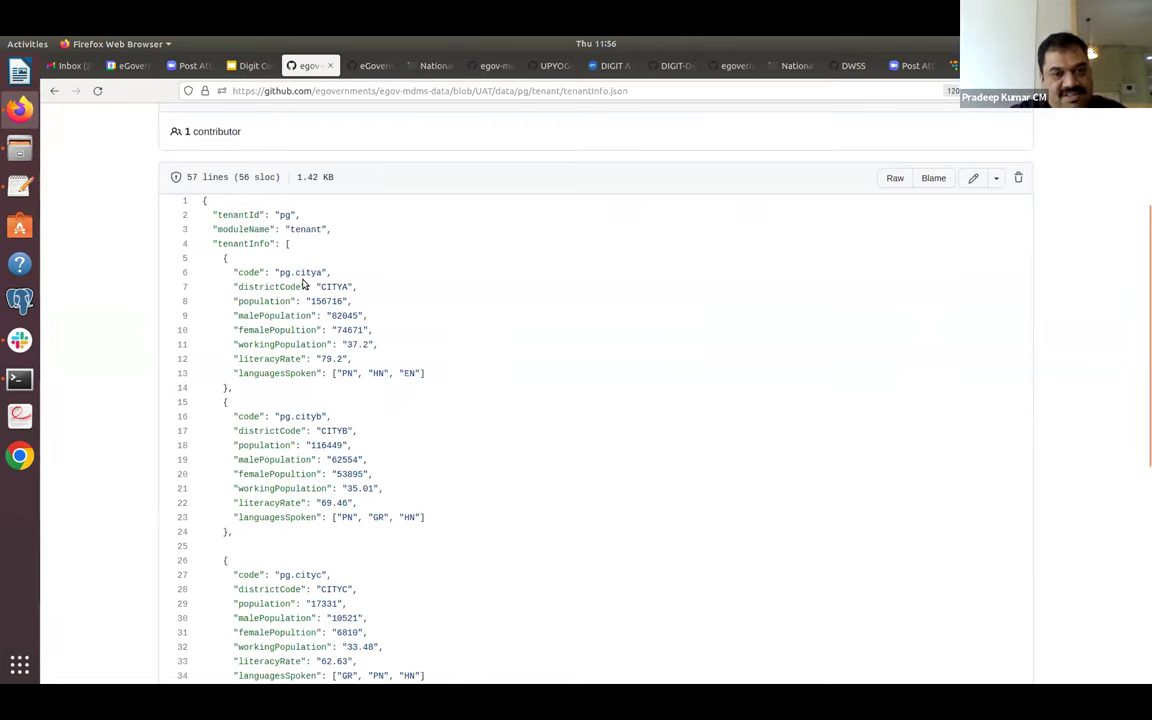
pyautogui.click(56, 91)
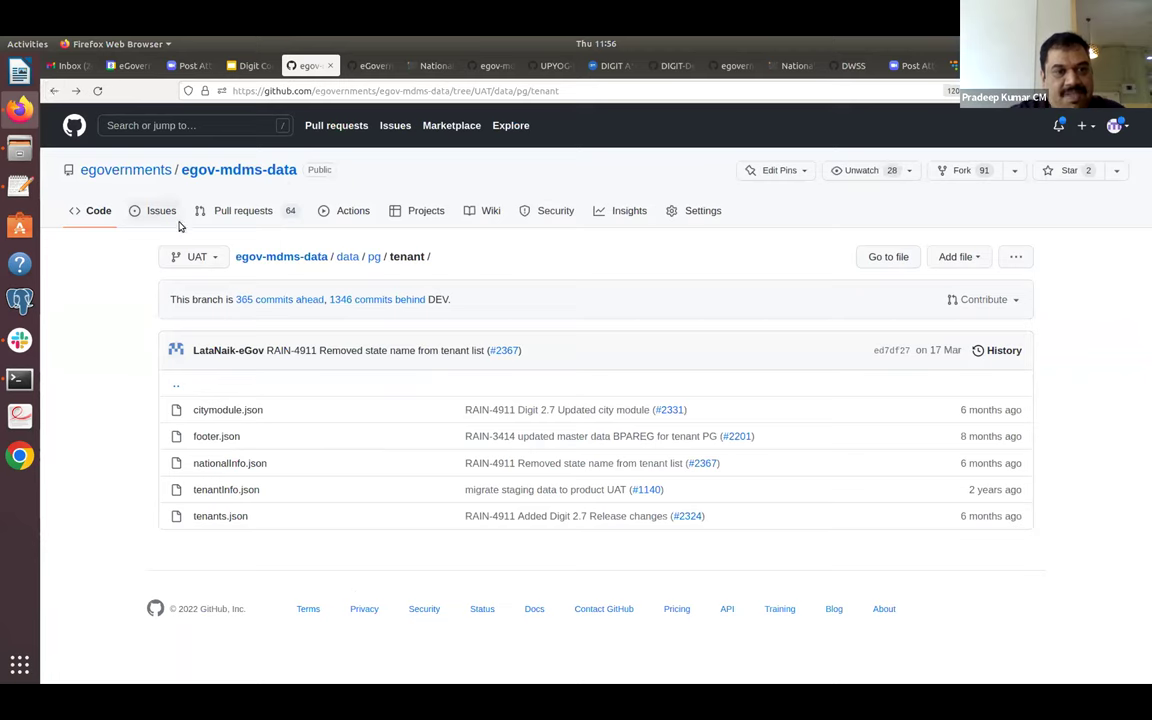
pyautogui.click(227, 411)
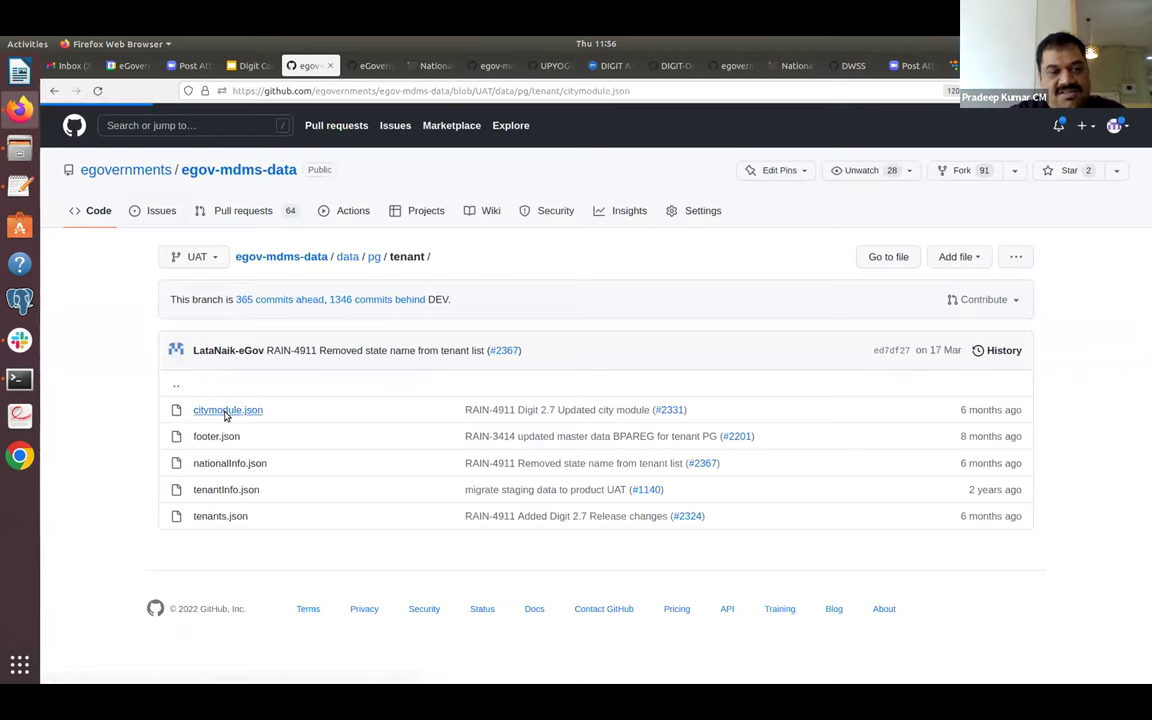
# Select the PGR module's tenant codes pg.citya through pg.citye in citymodule.json.
pyautogui.scroll(-3, 225, 416)
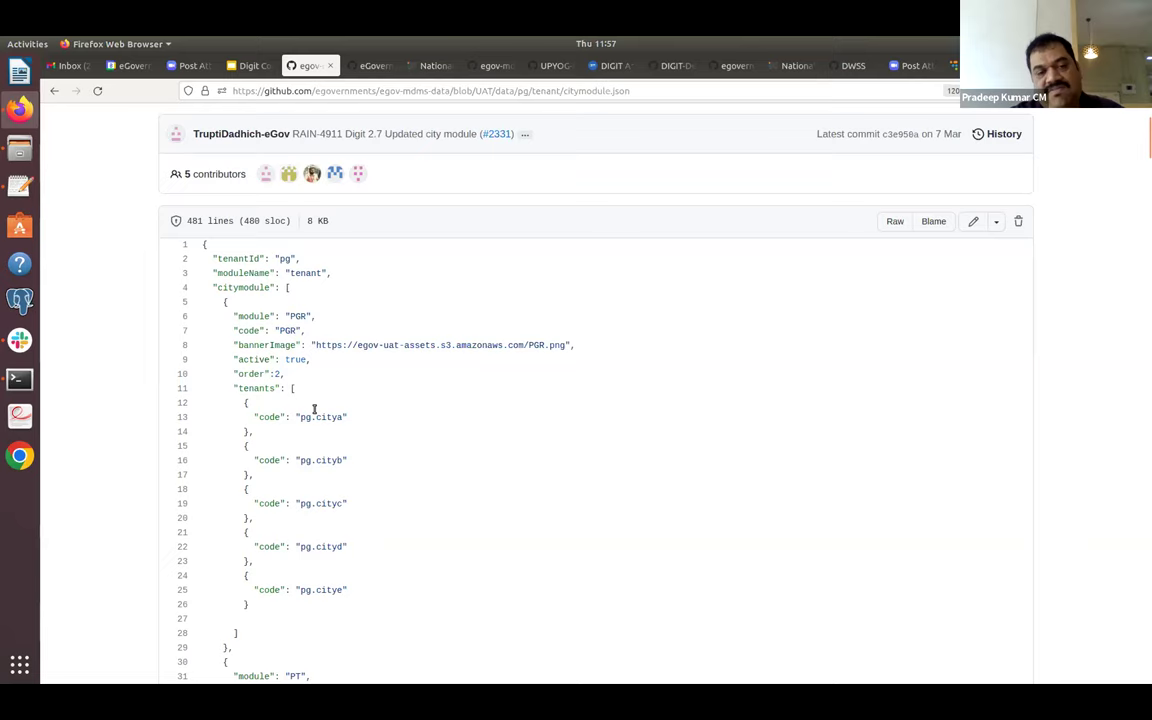
pyautogui.moveTo(240, 401); pyautogui.dragTo(380, 594)
pyautogui.click(380, 594)
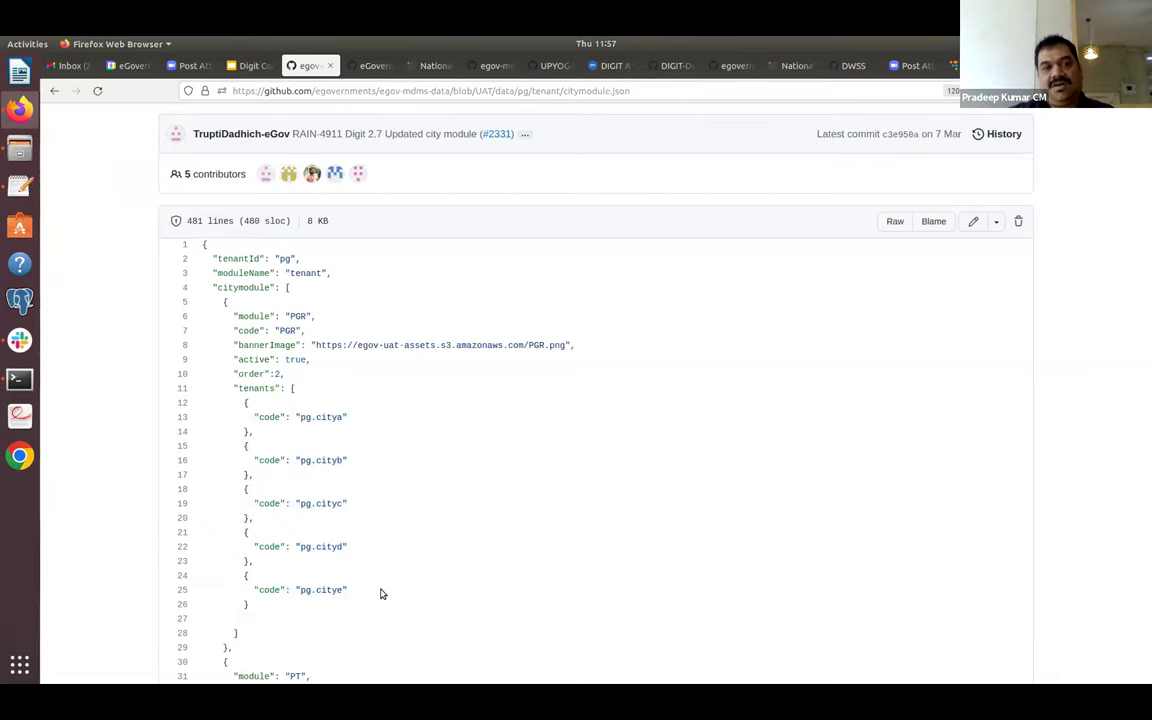
pyautogui.scroll(-1, 380, 594)
pyautogui.scroll(-2, 380, 594)
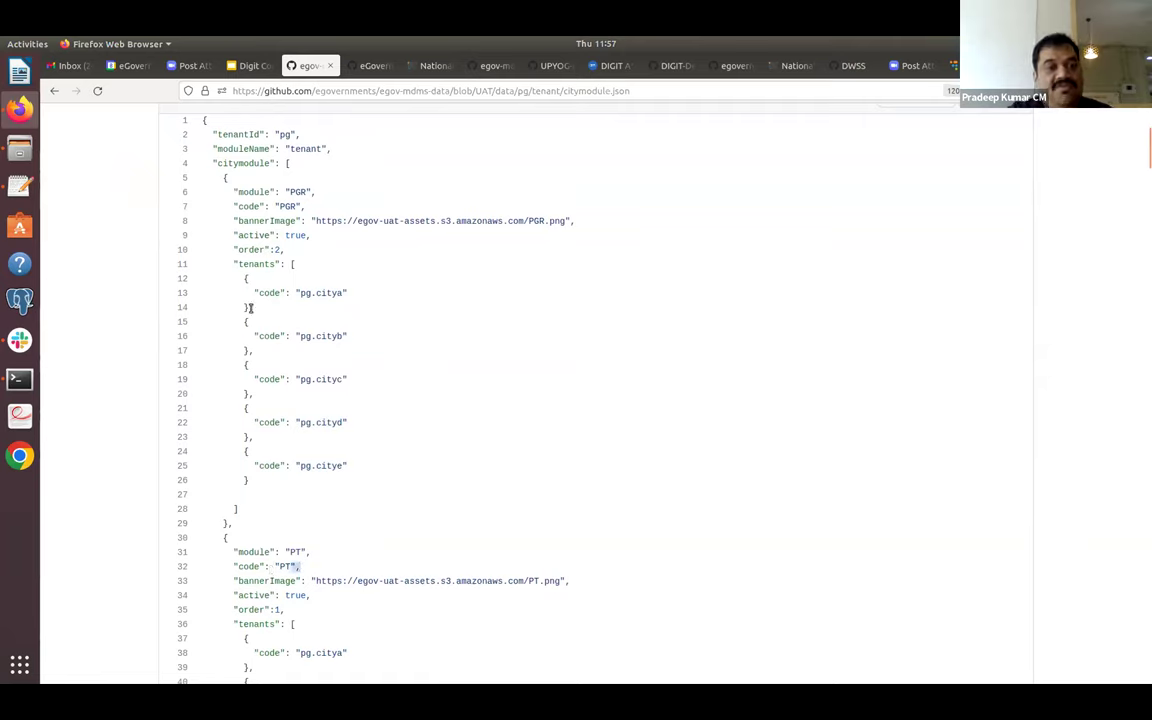
pyautogui.moveTo(208, 284); pyautogui.dragTo(340, 465)
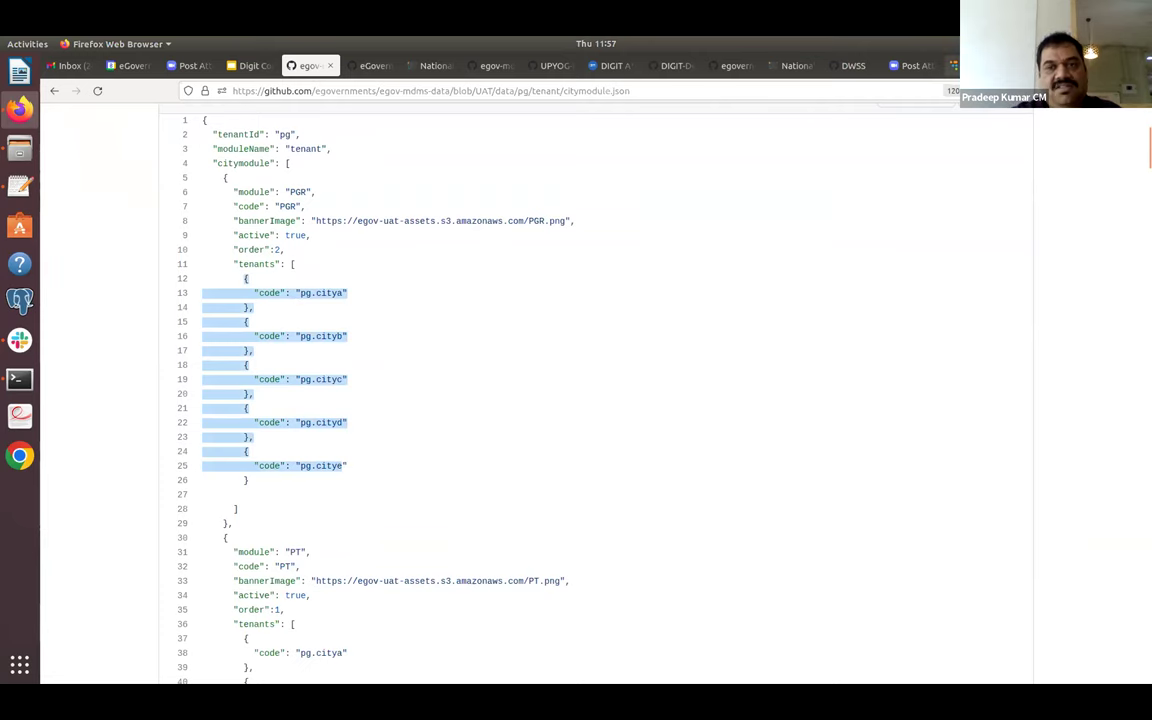
# Glance at the mSeva home page, then return to the pg/tenant folder listing.
pyautogui.hotkey('ctrl', 'Tab')
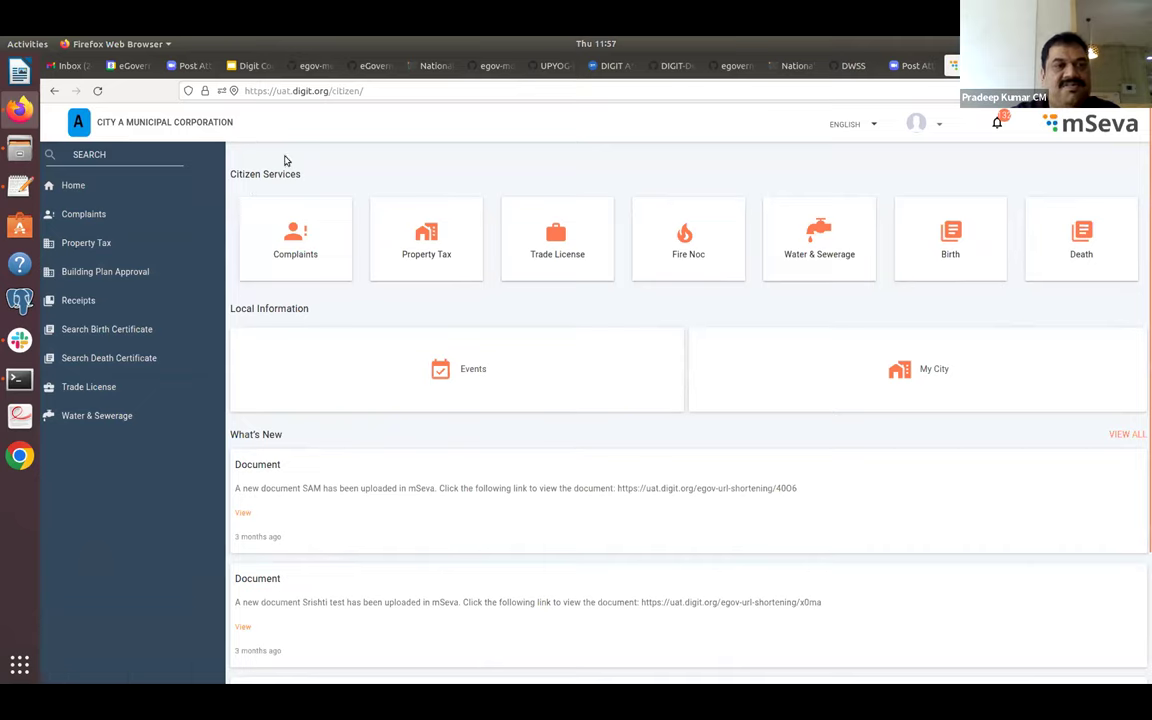
pyautogui.click(322, 67)
pyautogui.click(355, 148)
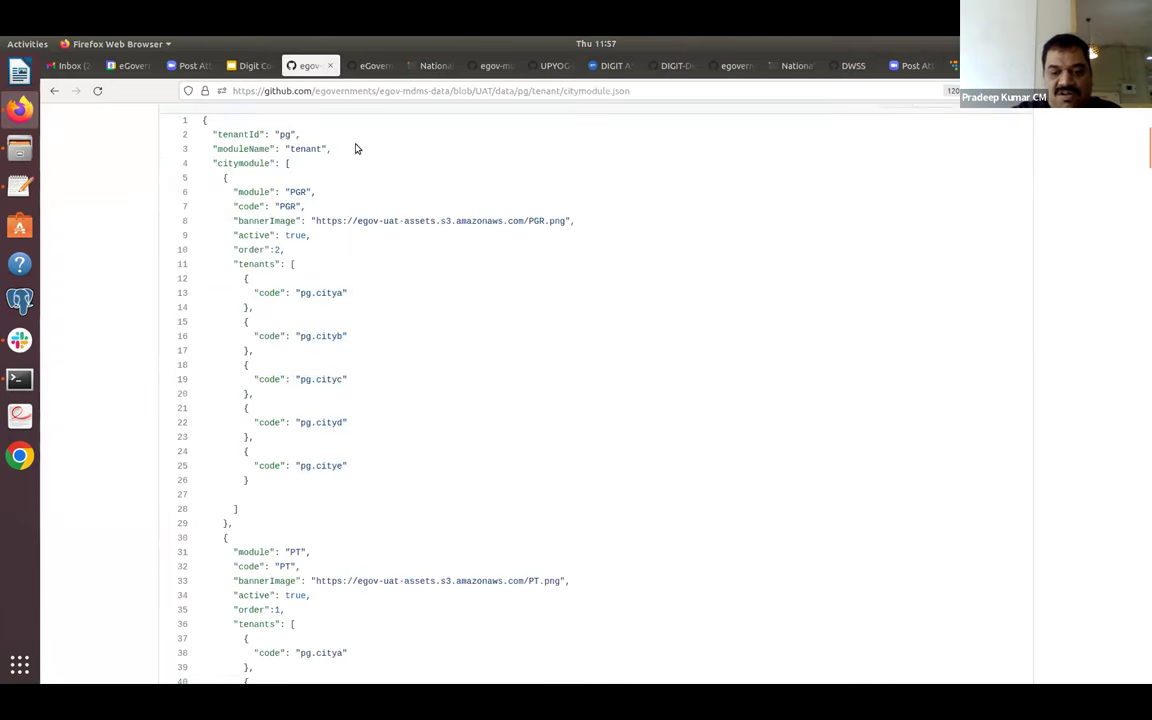
pyautogui.scroll(3, 355, 148)
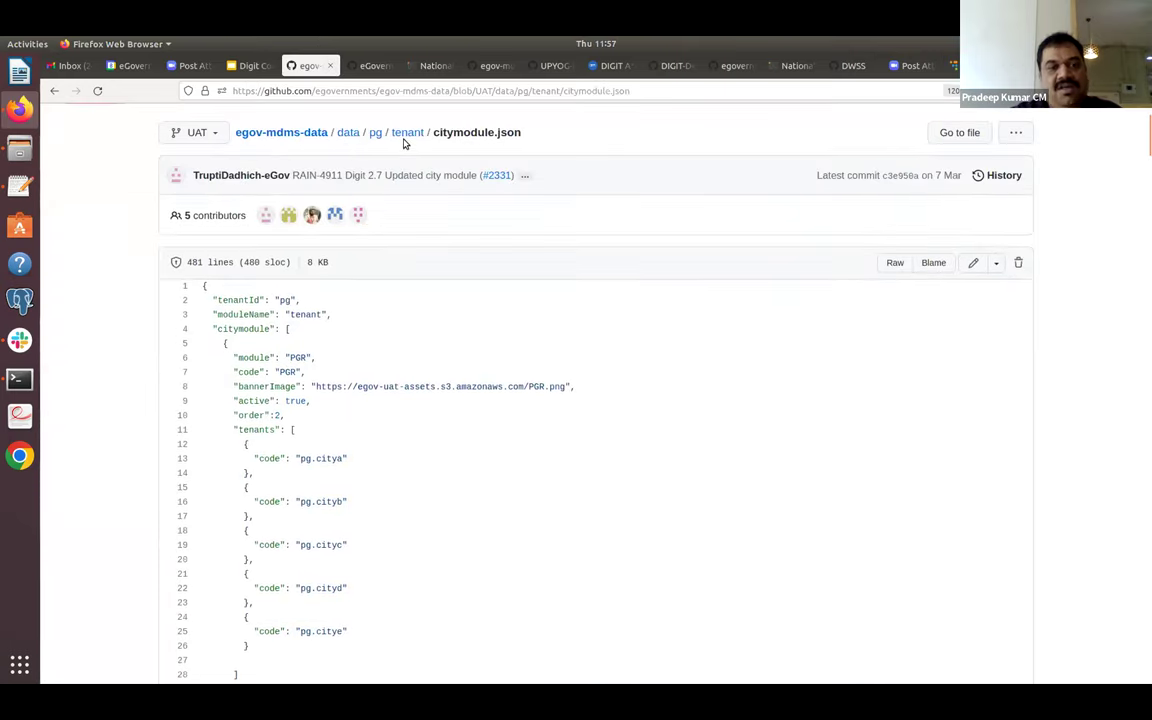
pyautogui.click(409, 135)
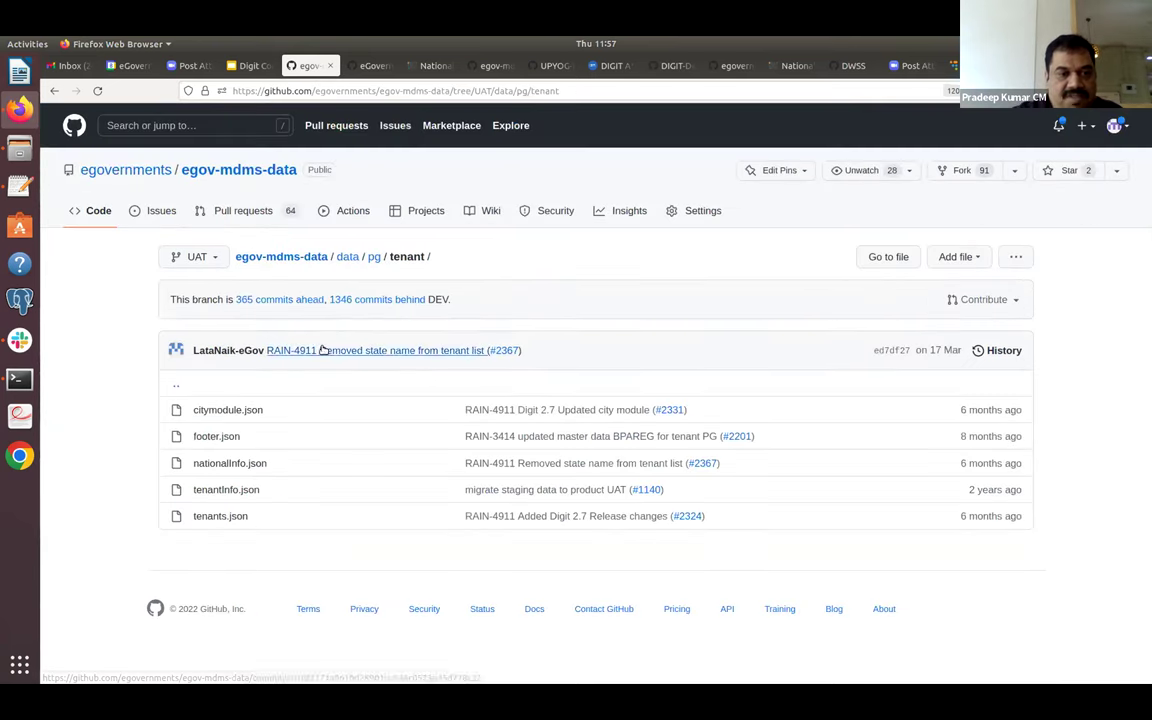
# Look through footer.json and return to the tenant folder.
pyautogui.click(216, 436)
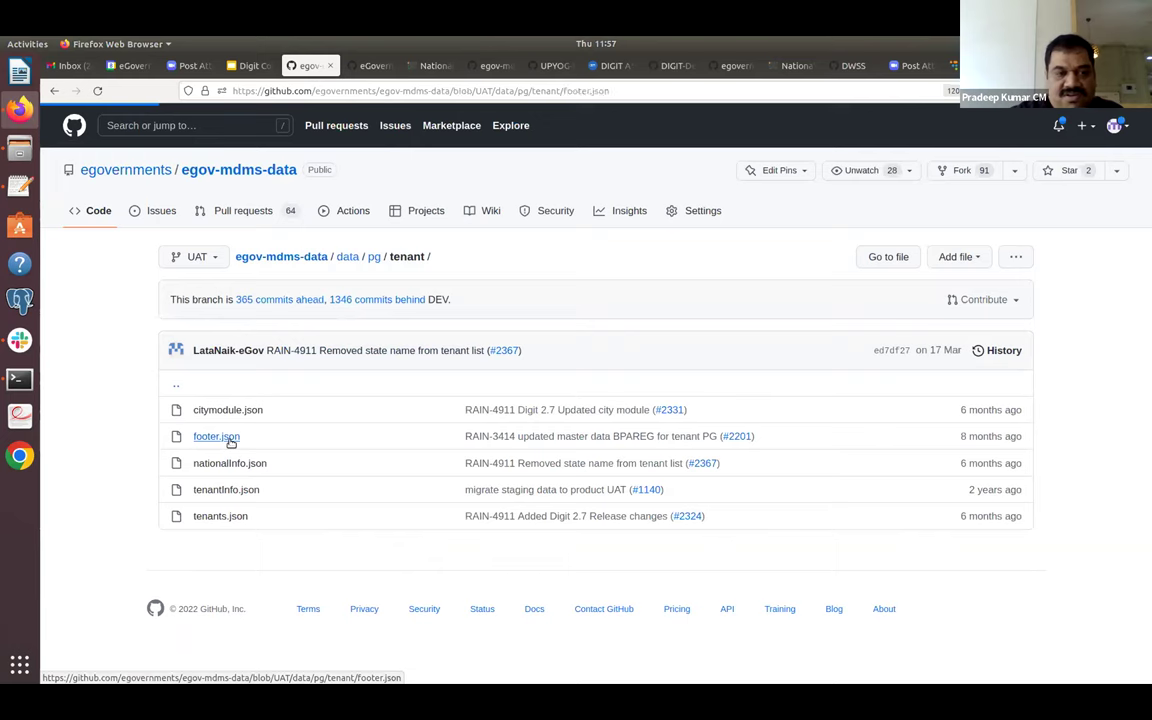
pyautogui.scroll(-1, 230, 441)
pyautogui.scroll(-2, 230, 441)
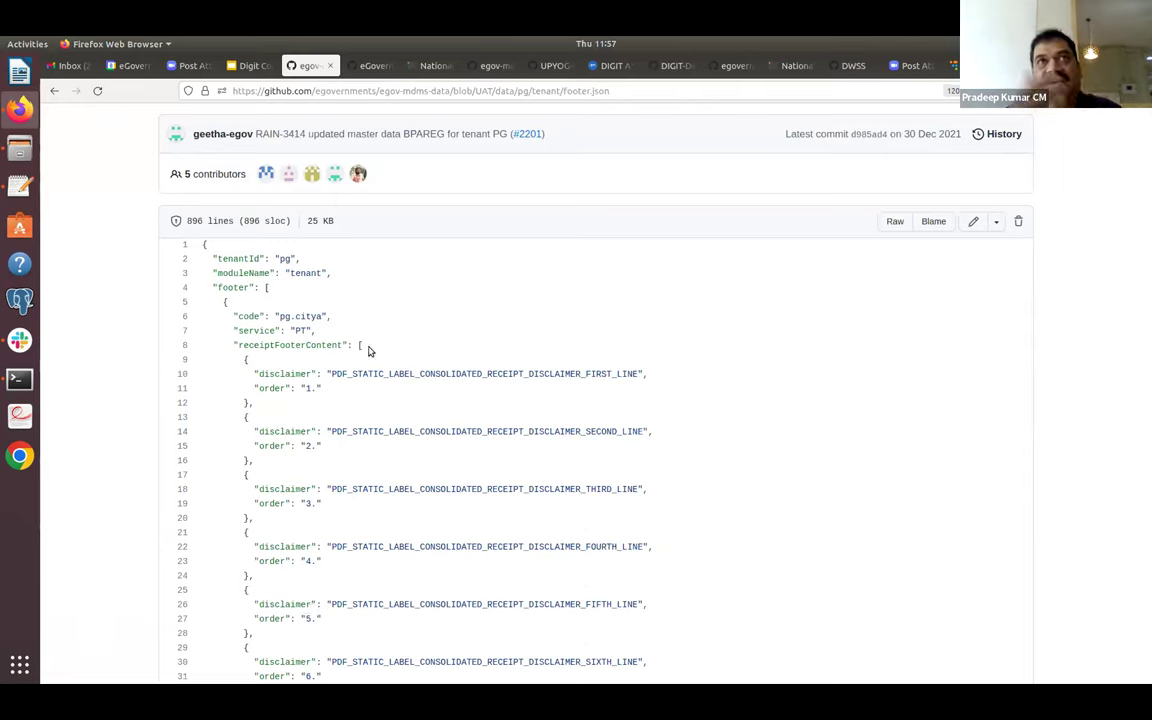
pyautogui.scroll(-1, 368, 350)
pyautogui.scroll(-5, 368, 350)
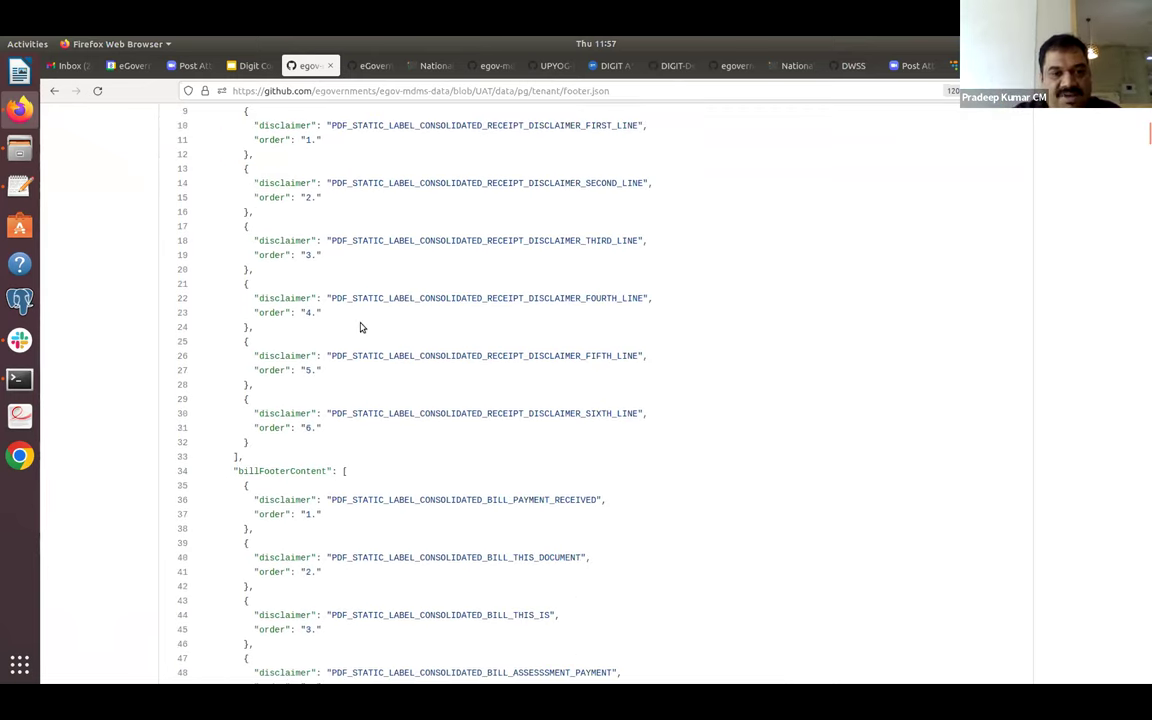
pyautogui.scroll(9, 362, 327)
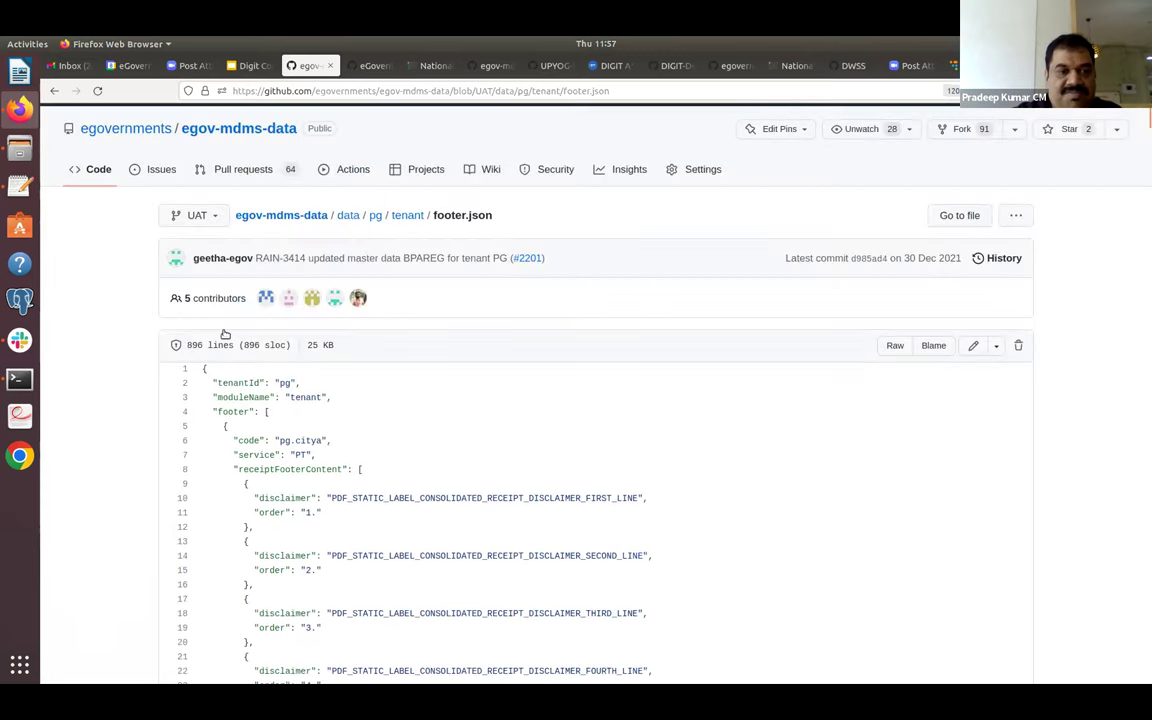
pyautogui.click(54, 91)
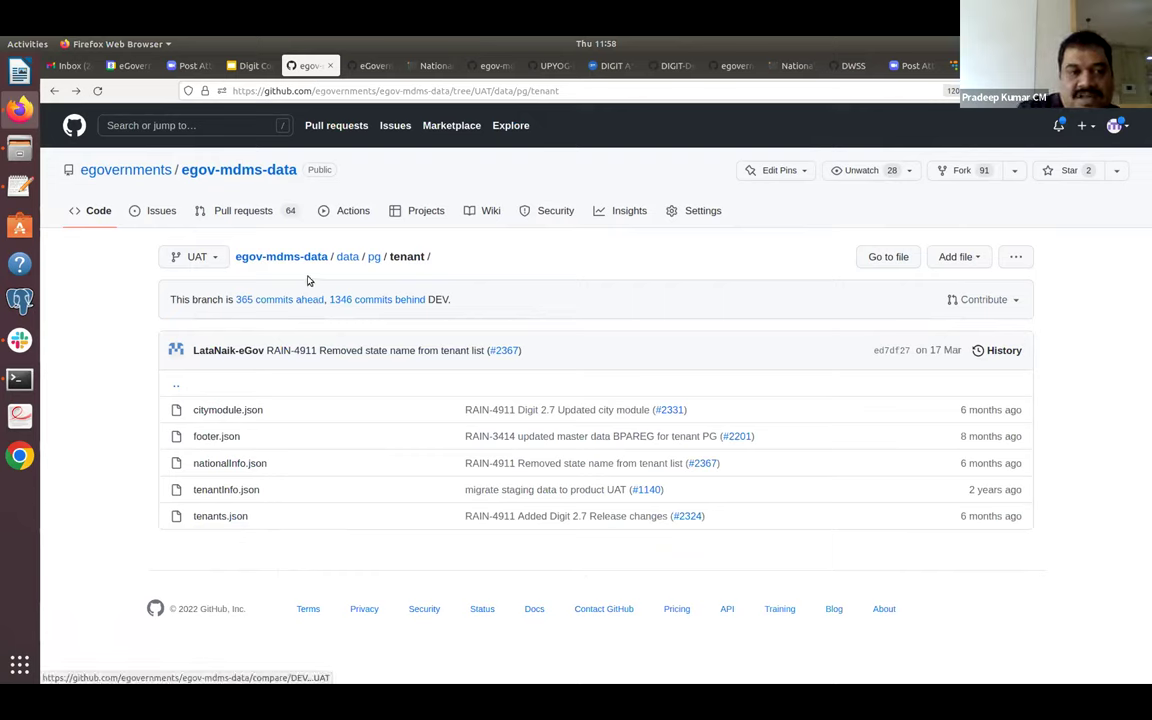
# Go up to the pg data folder and open common-masters.
pyautogui.click(377, 257)
pyautogui.scroll(-5, 377, 257)
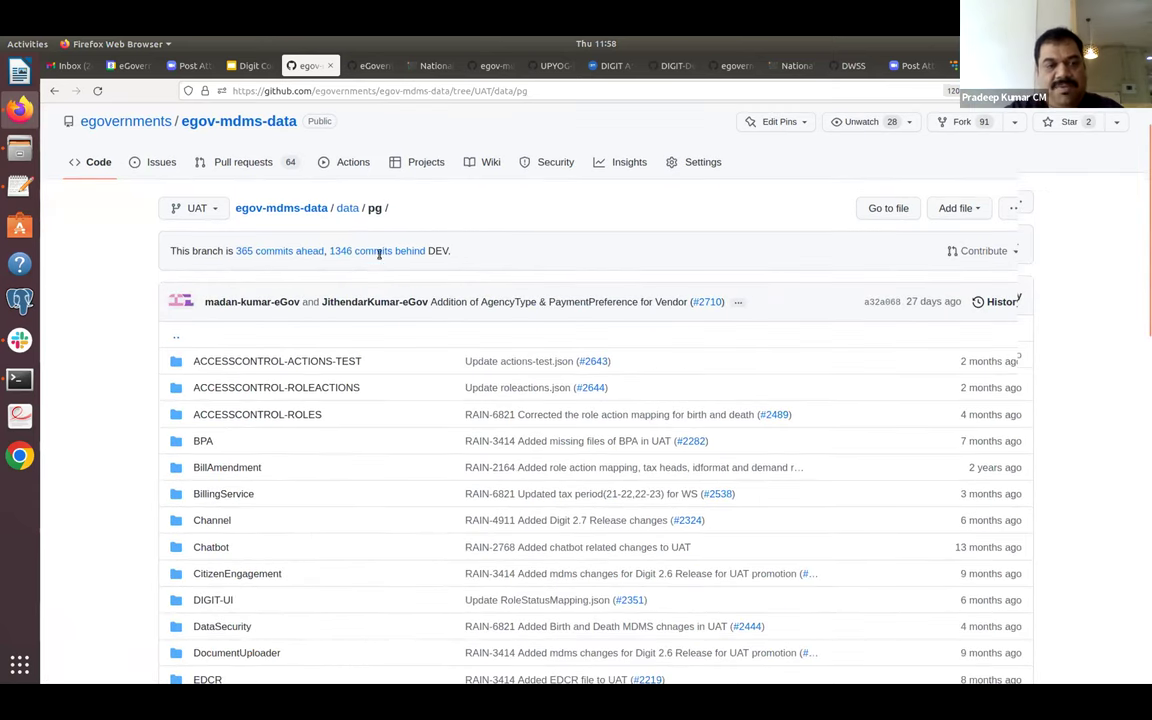
pyautogui.scroll(-7, 241, 243)
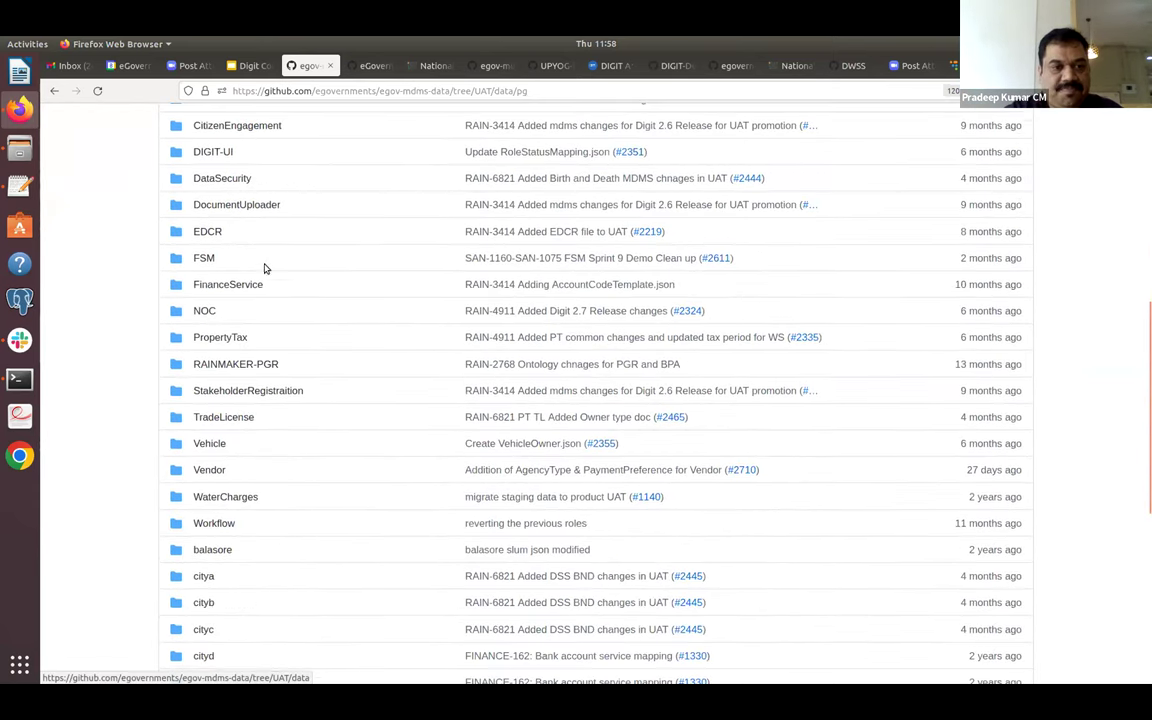
pyautogui.scroll(2, 293, 186)
pyautogui.scroll(3, 293, 186)
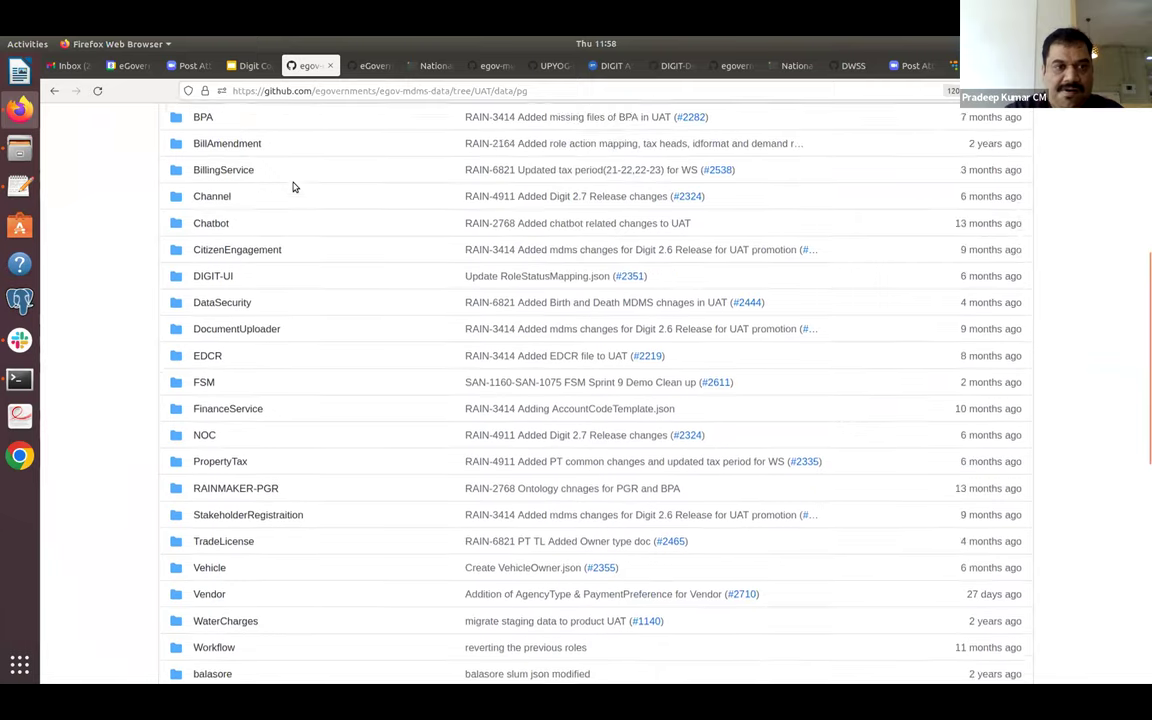
pyautogui.scroll(-3, 293, 186)
pyautogui.scroll(-8, 293, 186)
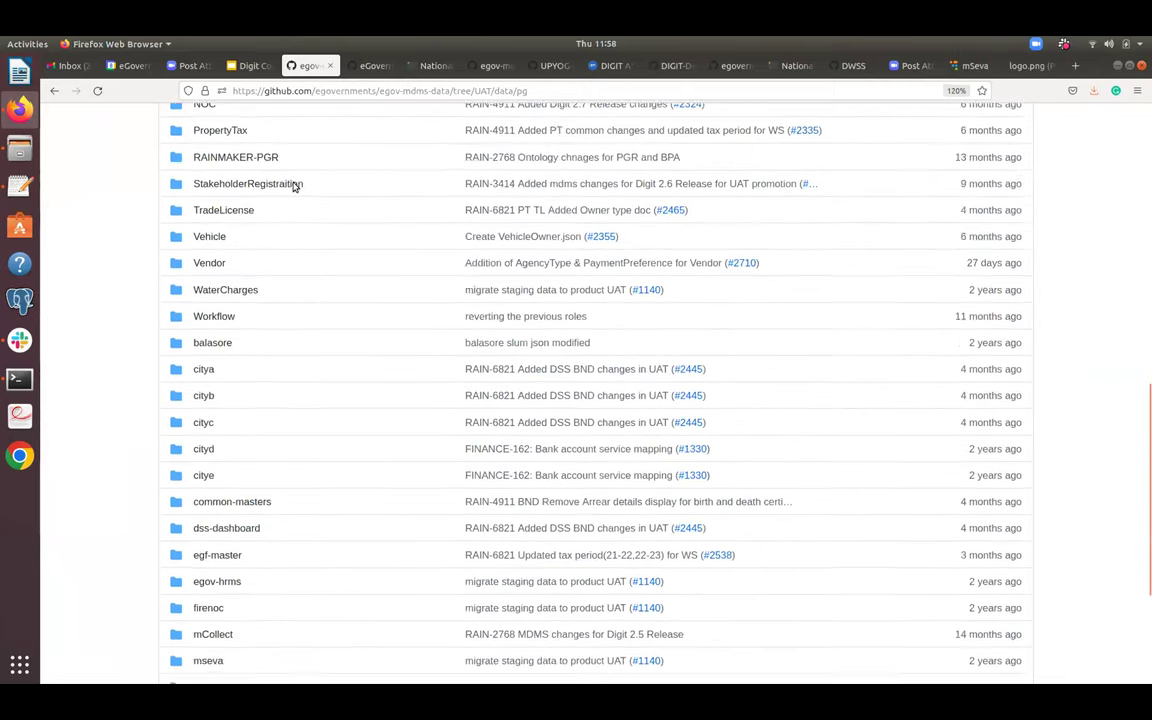
pyautogui.click(264, 342)
pyautogui.scroll(-5, 414, 460)
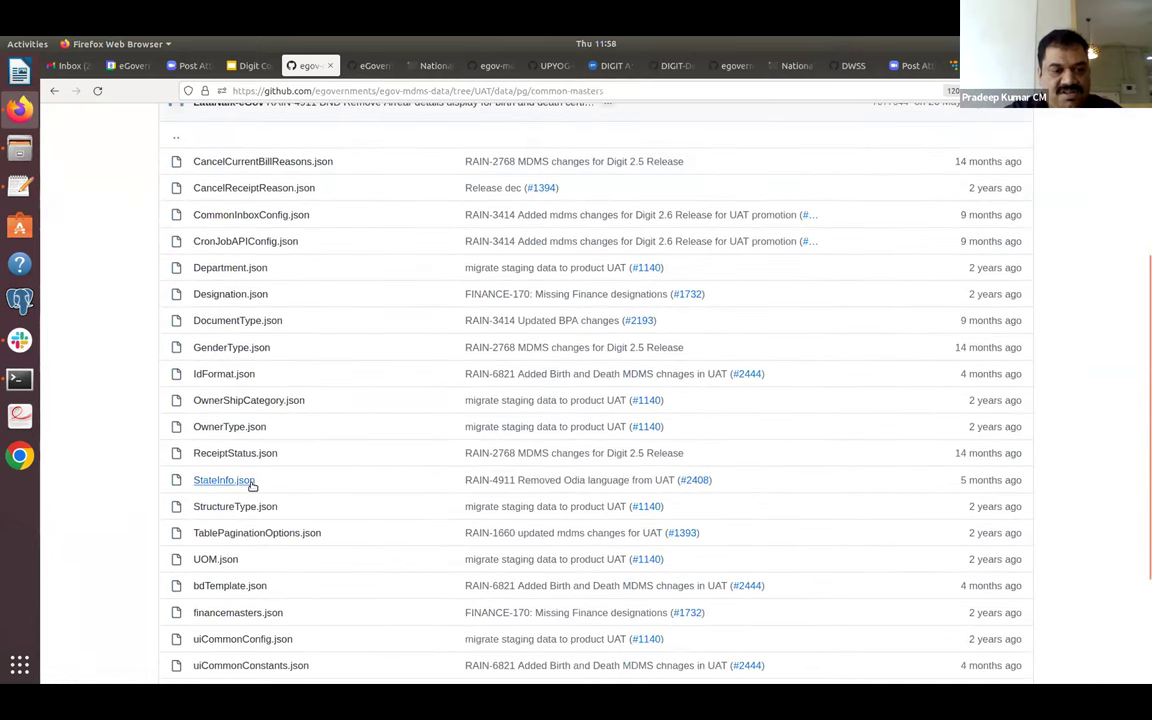
# Open StateInfo.json in common-masters, compare it with the mSeva page, and return.
pyautogui.click(249, 482)
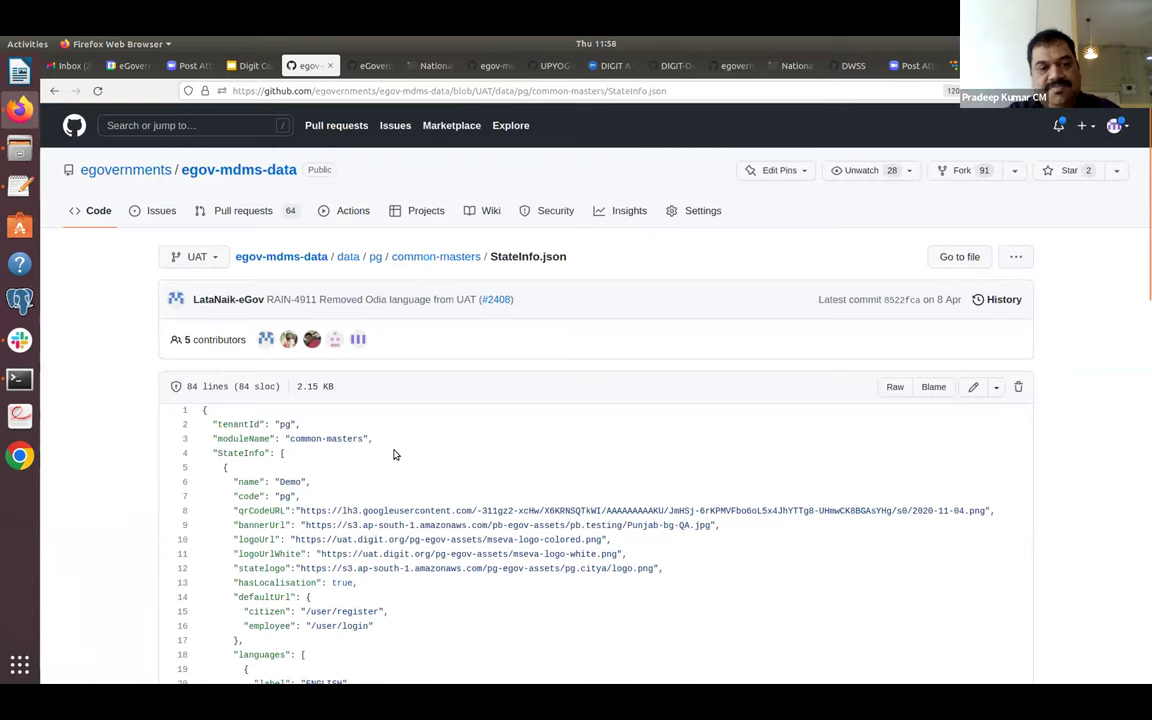
pyautogui.scroll(-5, 418, 458)
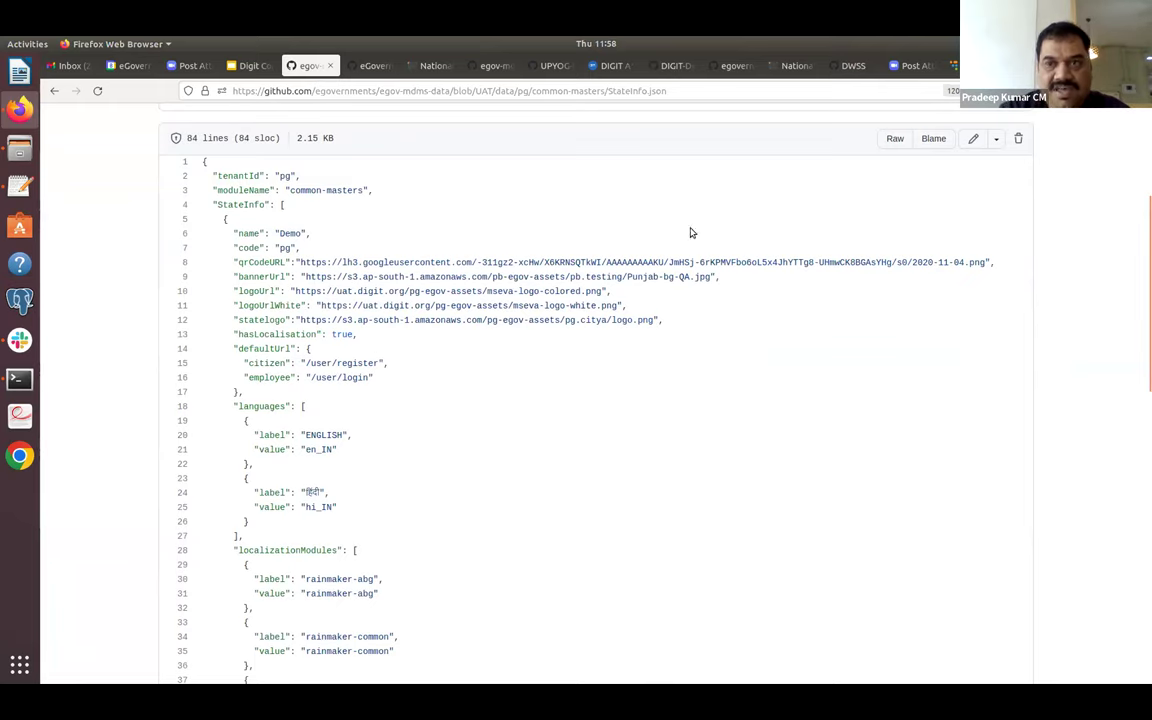
pyautogui.click(950, 65)
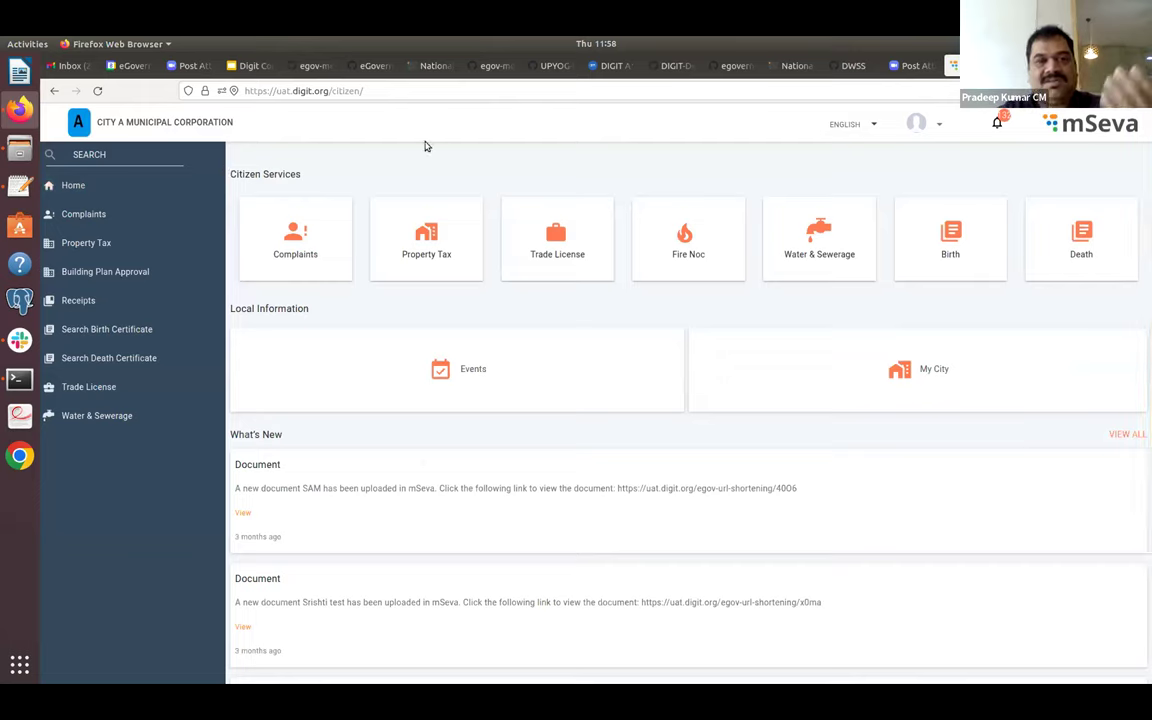
pyautogui.click(303, 66)
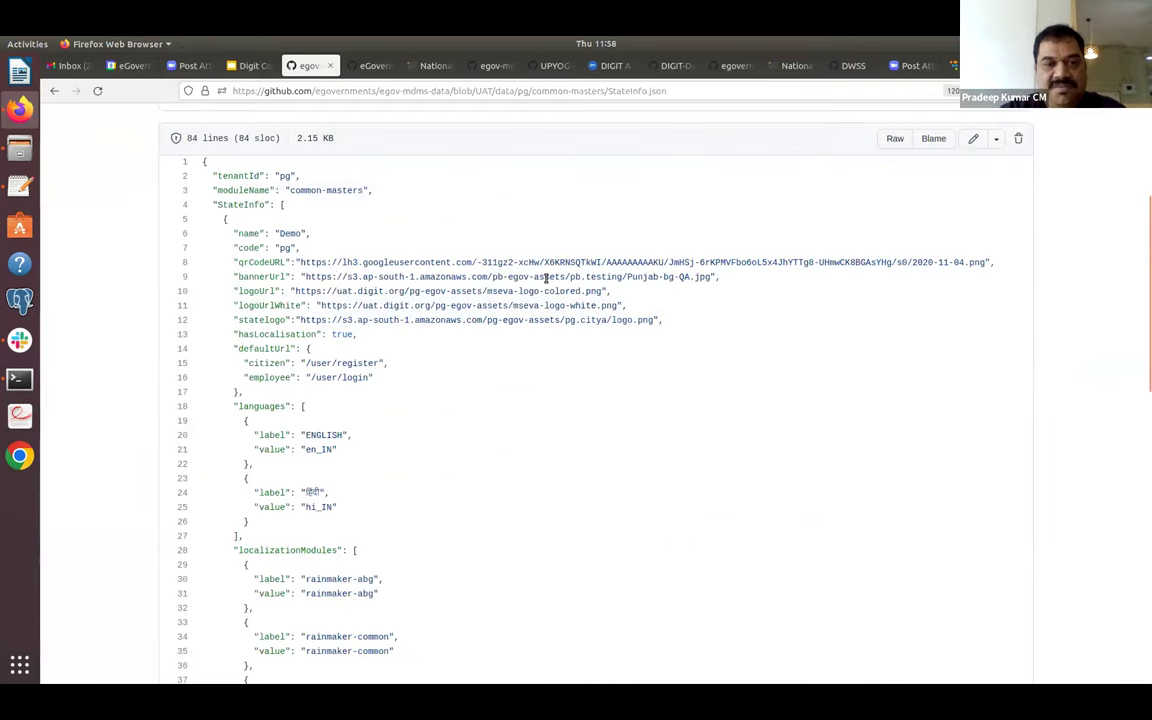
# Load the line-9 bannerUrl Punjab-bg-QA.jpg to view the Golden Temple banner, then go back.
pyautogui.moveTo(306, 275); pyautogui.dragTo(598, 274)
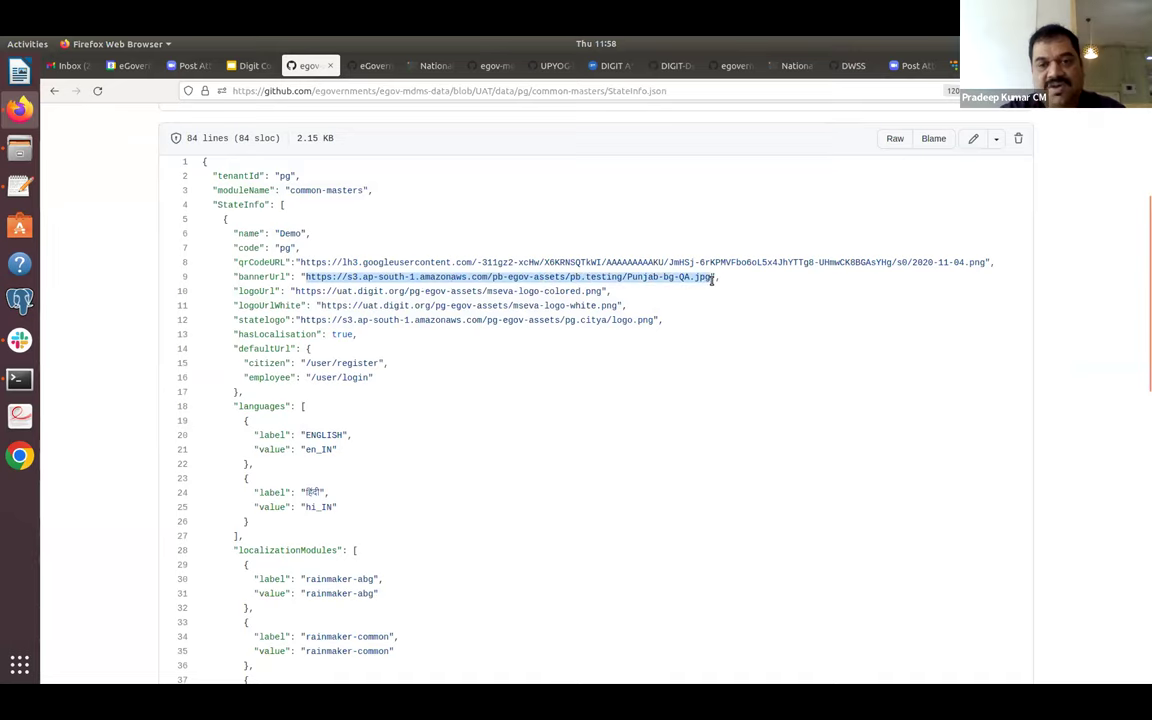
pyautogui.moveTo(508, 277); pyautogui.dragTo(781, 91)
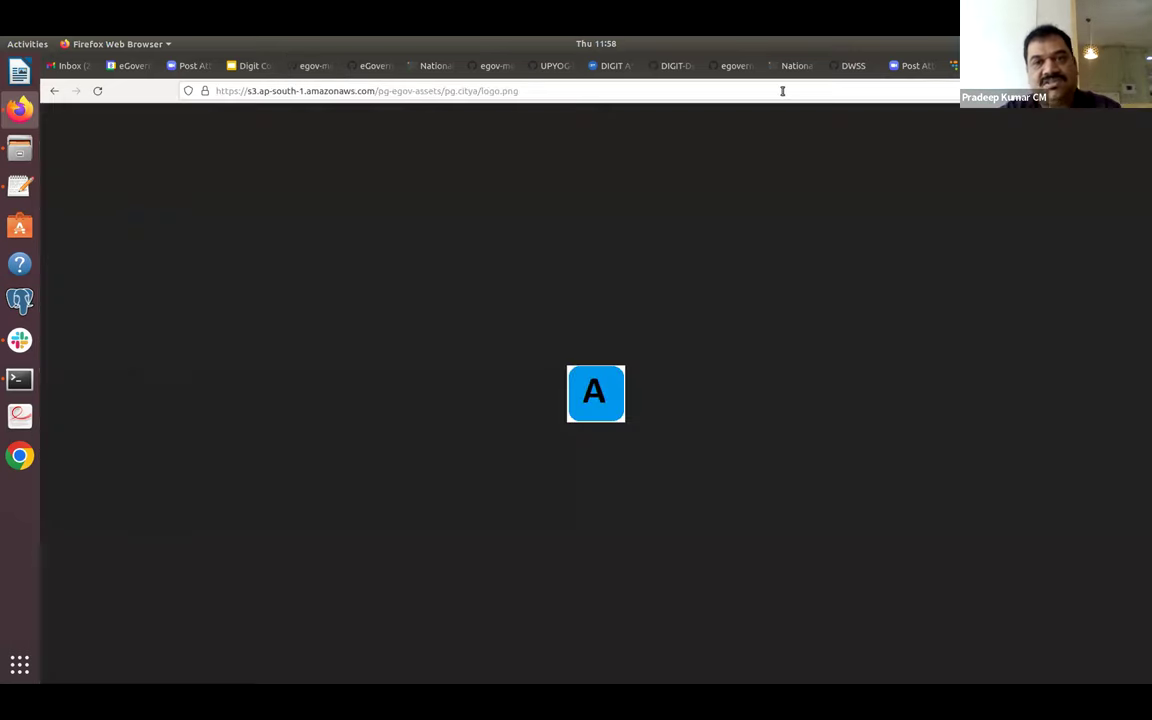
pyautogui.click(781, 91)
pyautogui.press('Return')
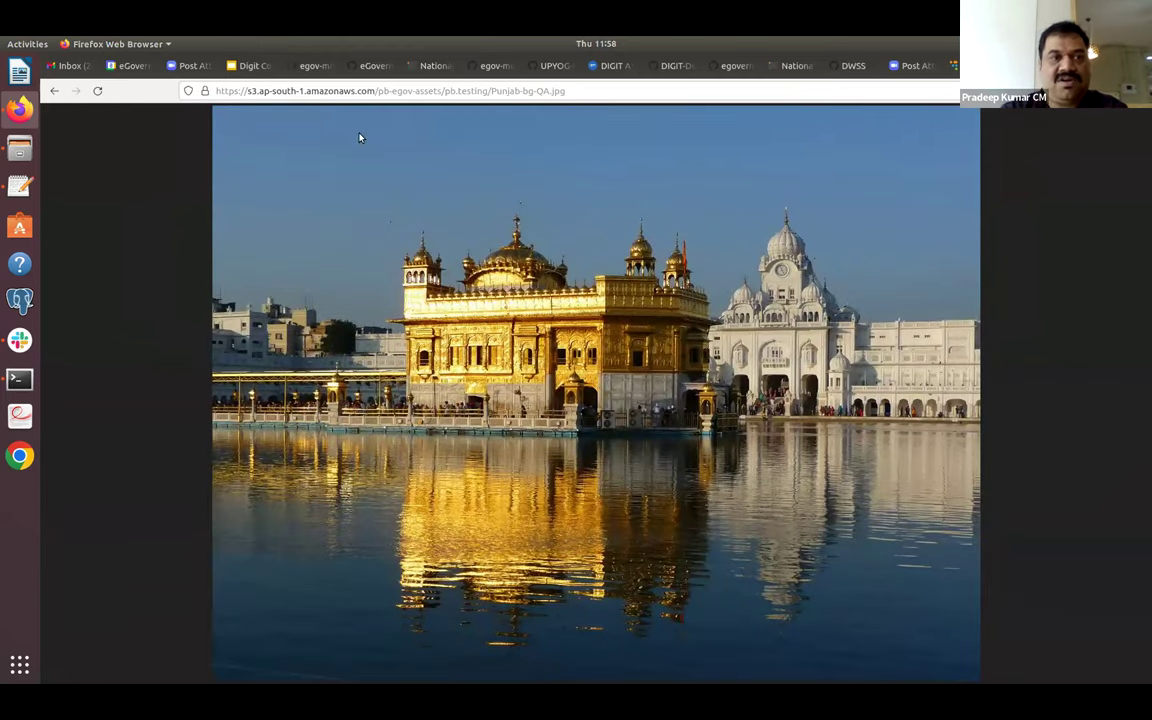
pyautogui.hotkey('alt', 'Left')
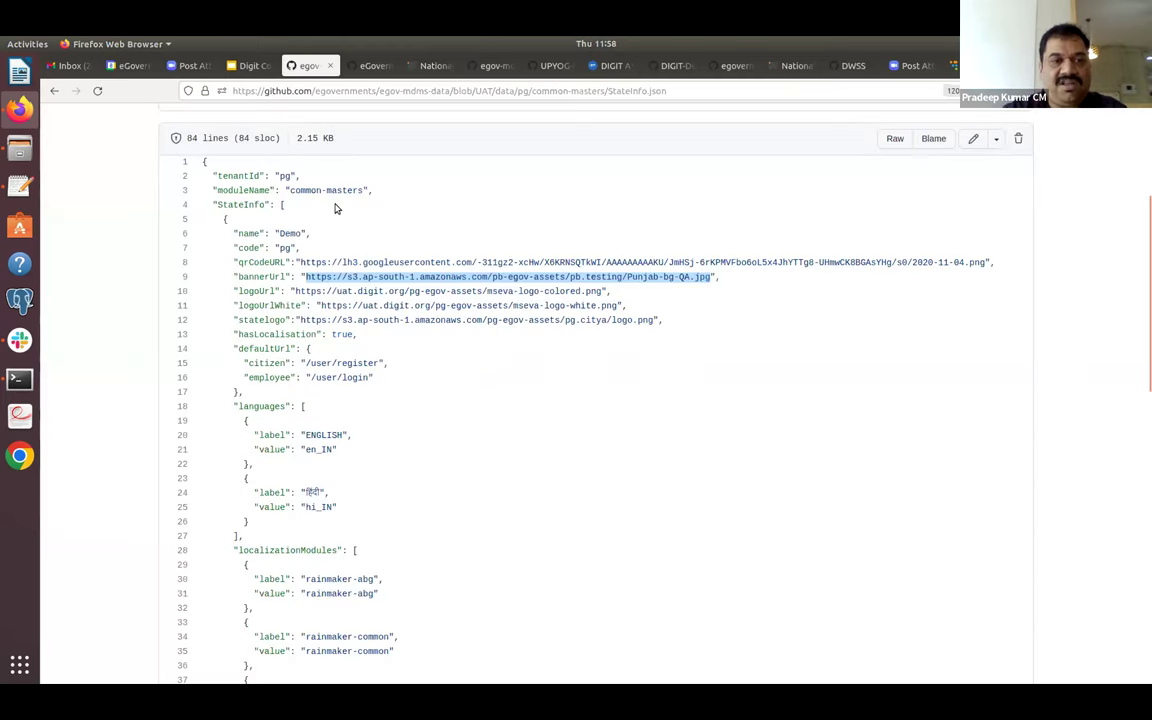
pyautogui.scroll(2, 335, 208)
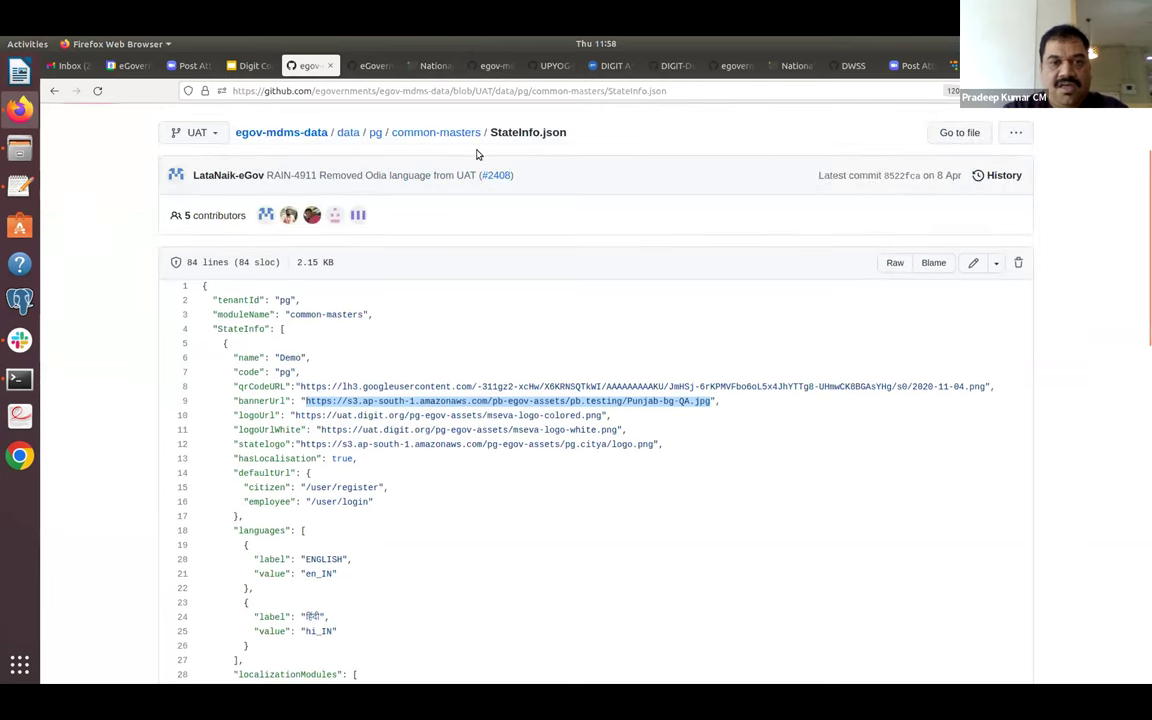
pyautogui.click(413, 354)
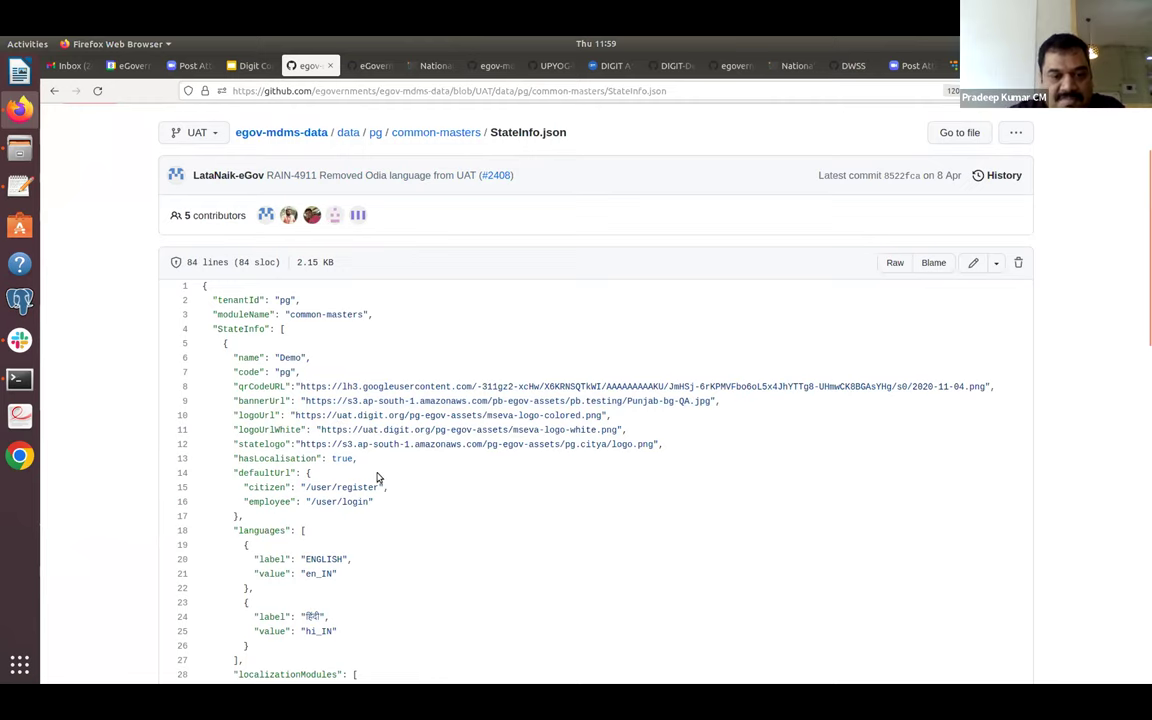
pyautogui.scroll(-4, 376, 477)
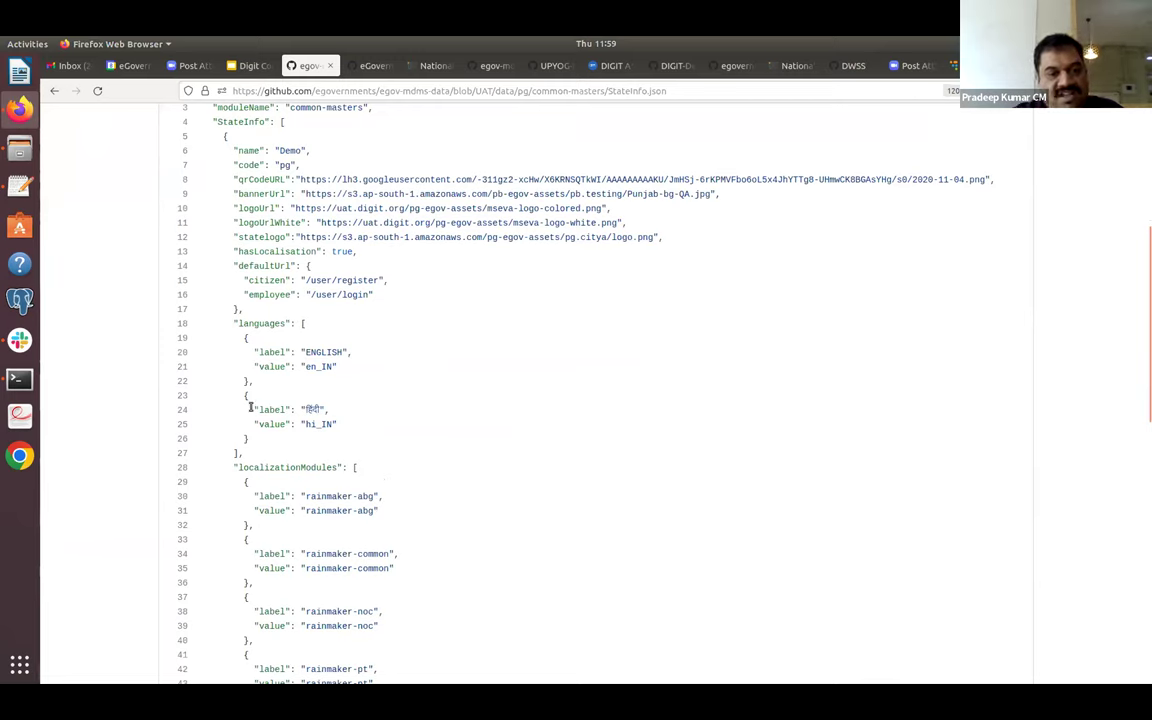
pyautogui.moveTo(247, 384); pyautogui.dragTo(257, 446)
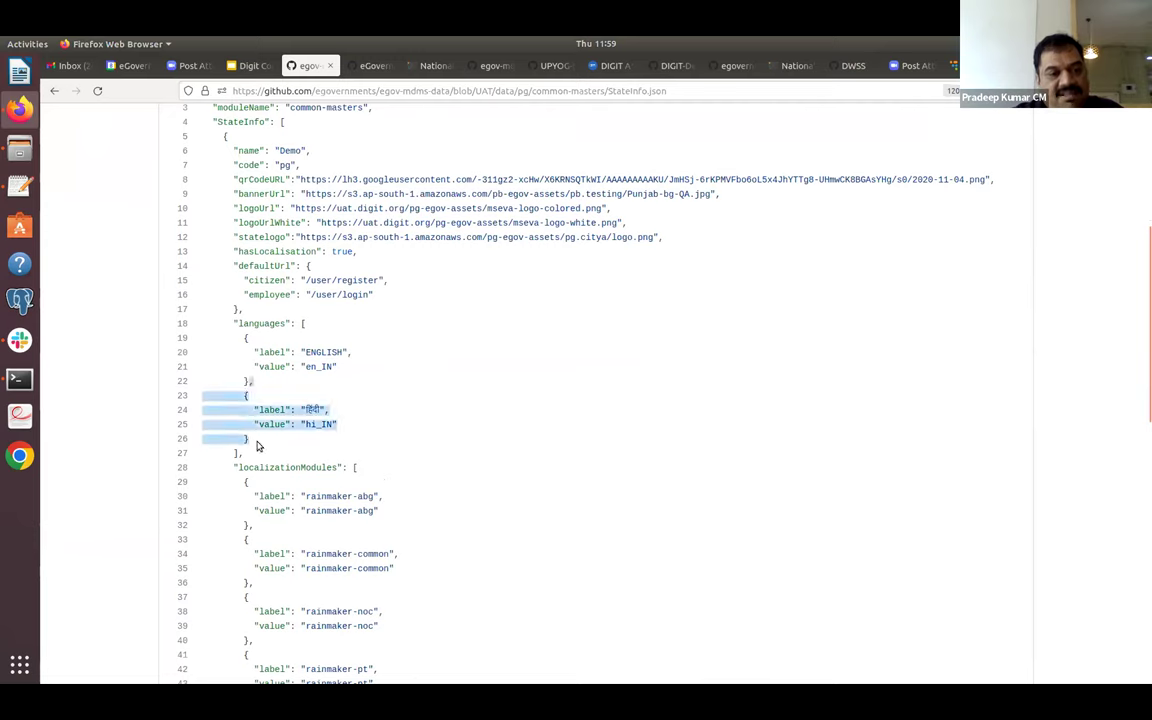
pyautogui.click(275, 447)
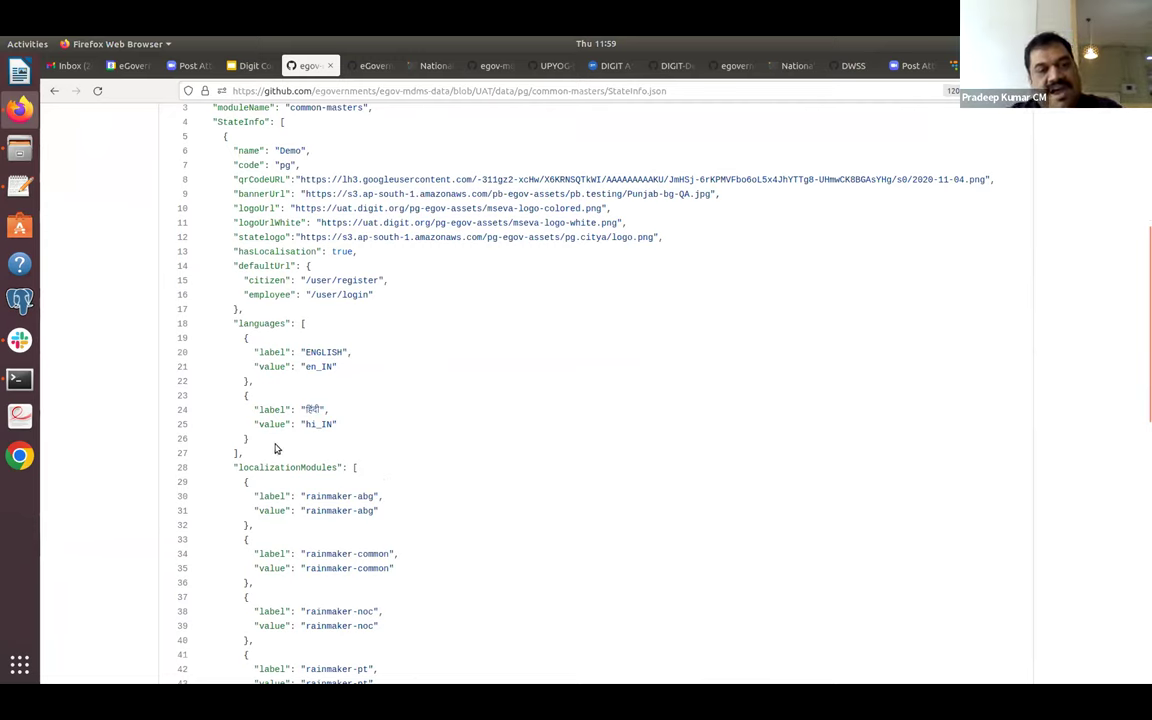
pyautogui.doubleClick(316, 366)
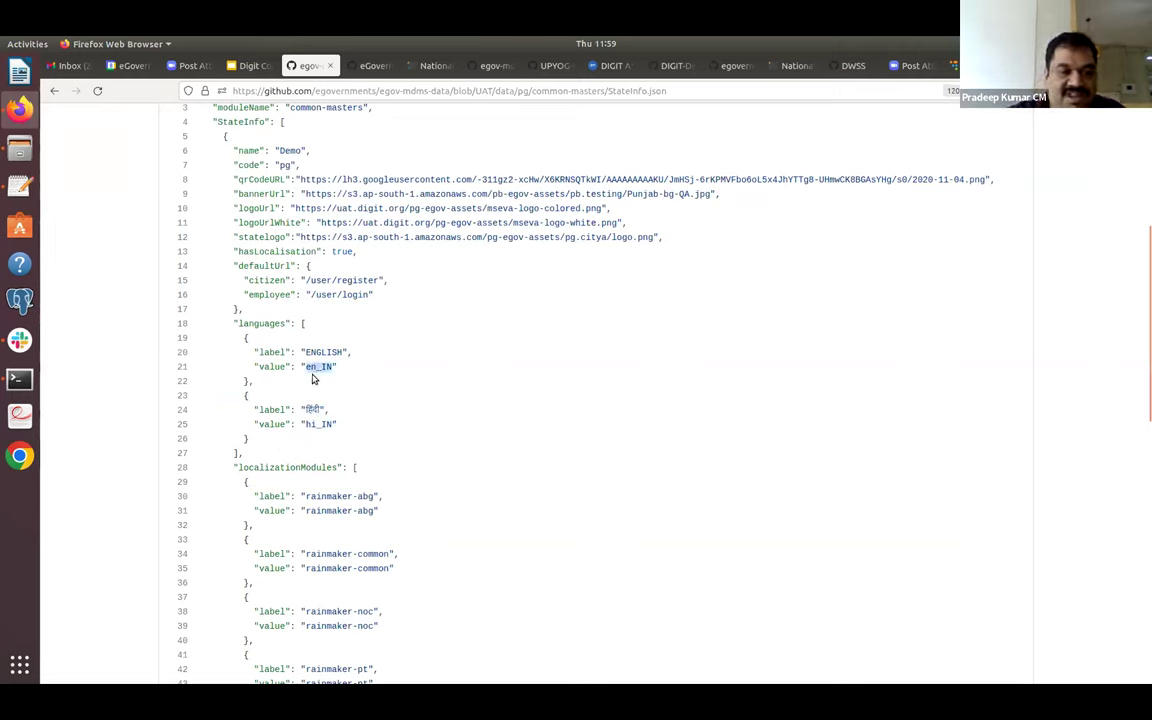
pyautogui.doubleClick(310, 425)
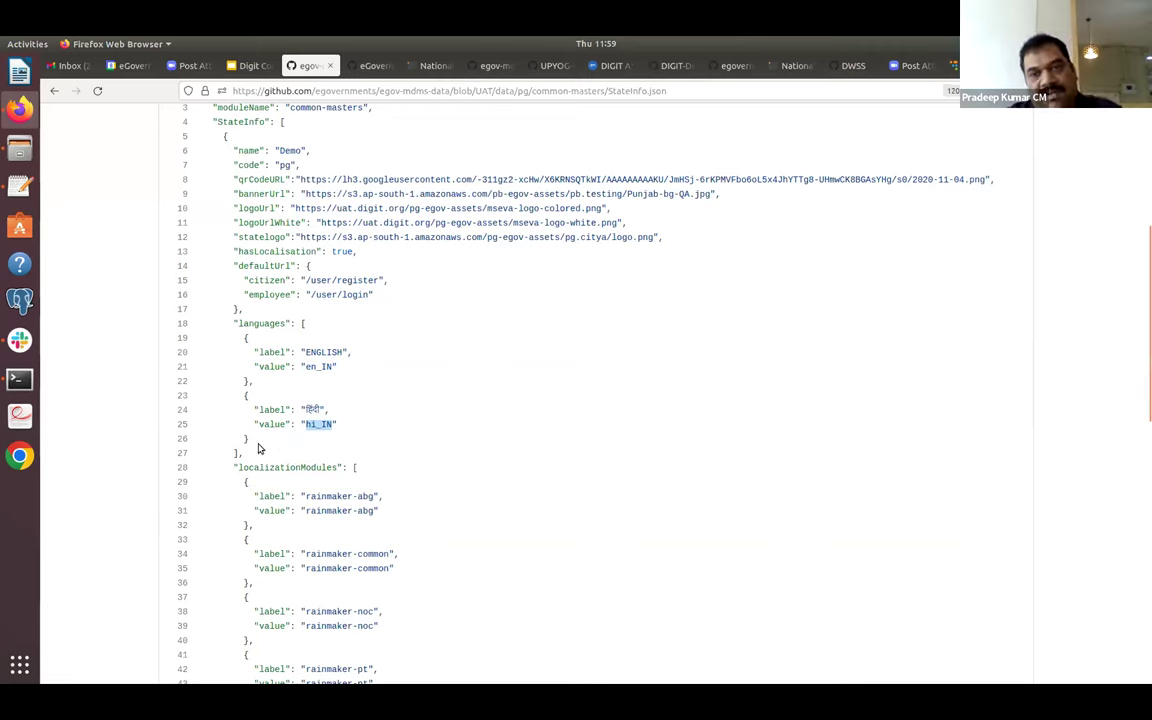
# Check that the mSeva language menu offers ENGLISH and हिंदी, then return to GitHub.
pyautogui.click(952, 65)
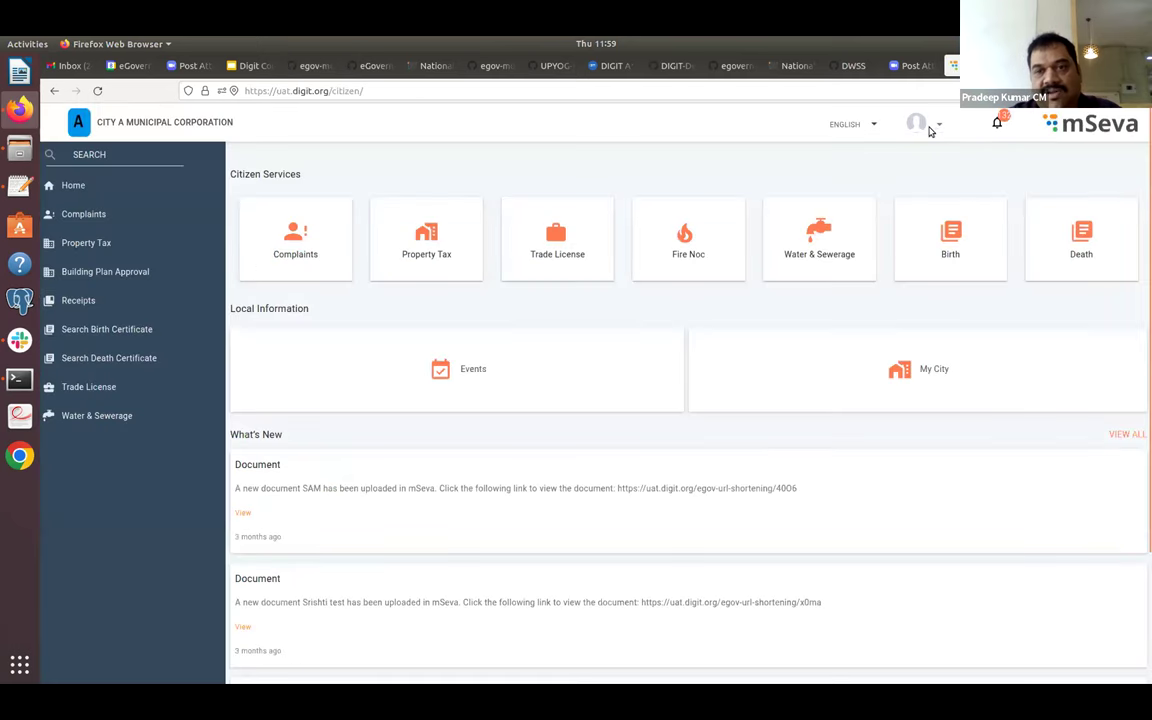
pyautogui.click(870, 124)
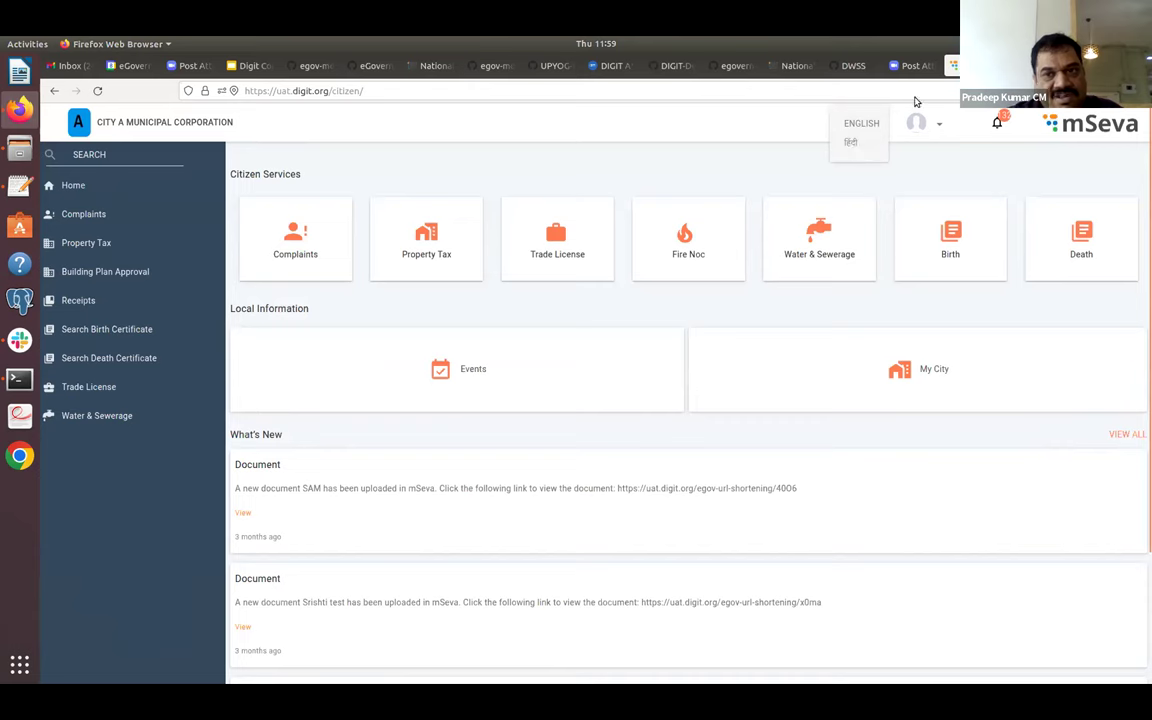
pyautogui.click(324, 66)
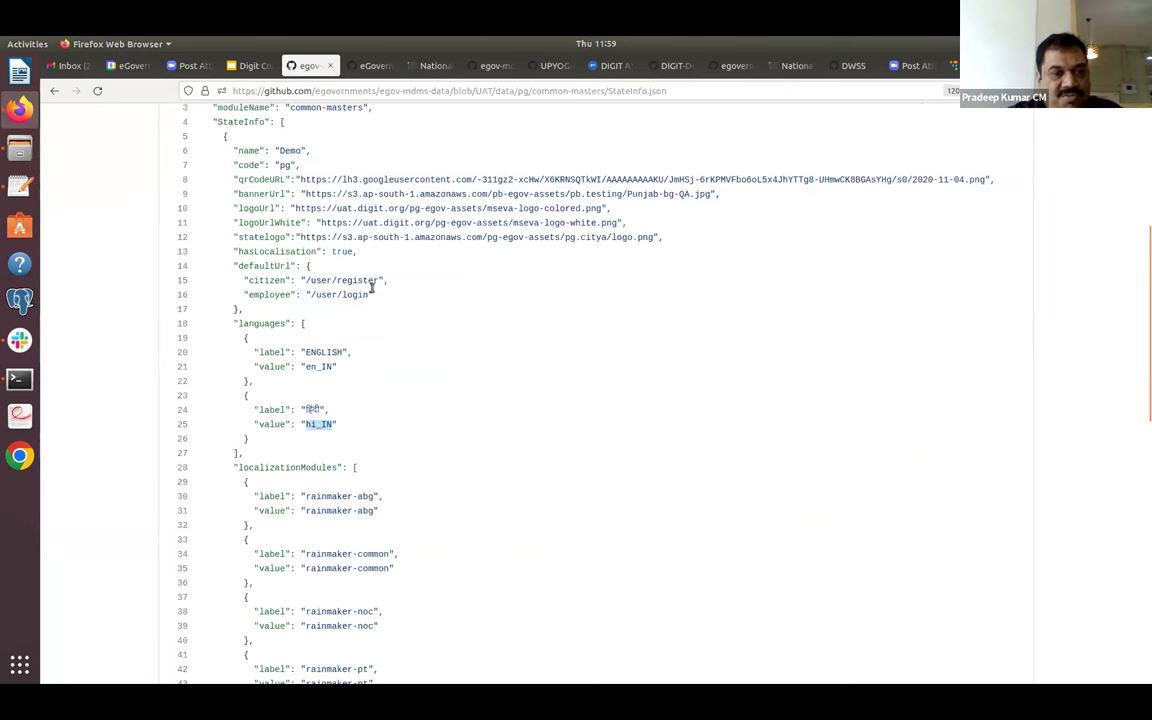
# Skim StateInfo.json and go back to the common-masters folder listing.
pyautogui.click(420, 364)
pyautogui.scroll(-6, 420, 364)
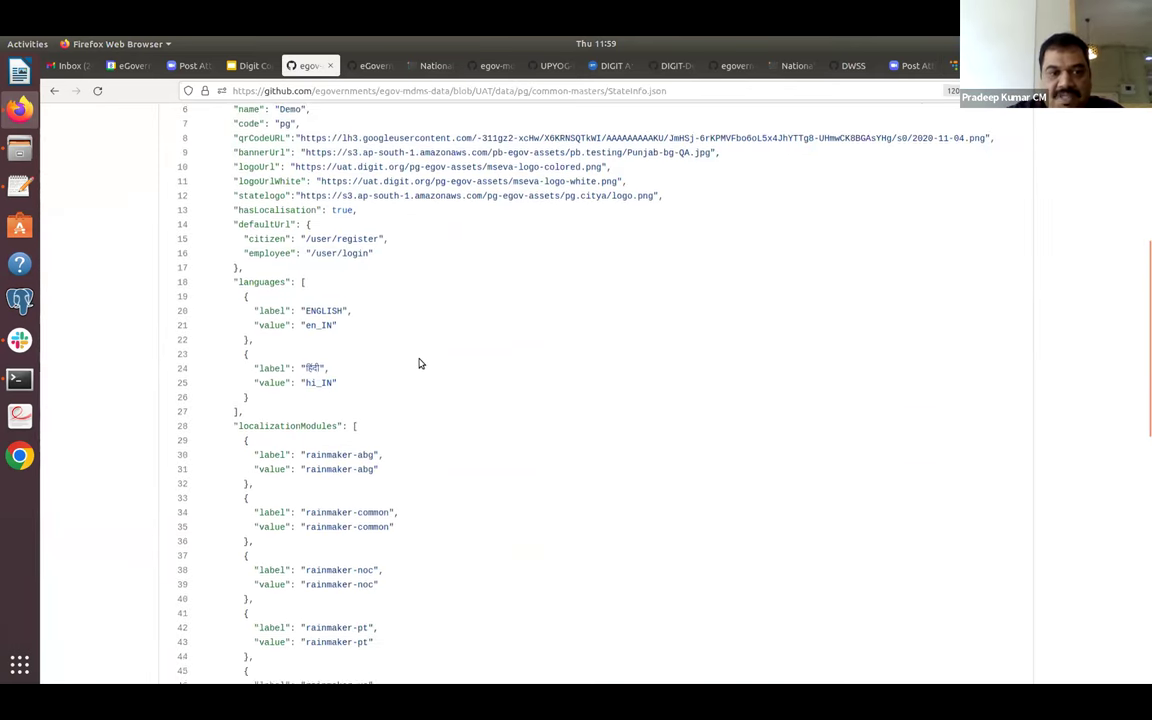
pyautogui.scroll(-6, 420, 364)
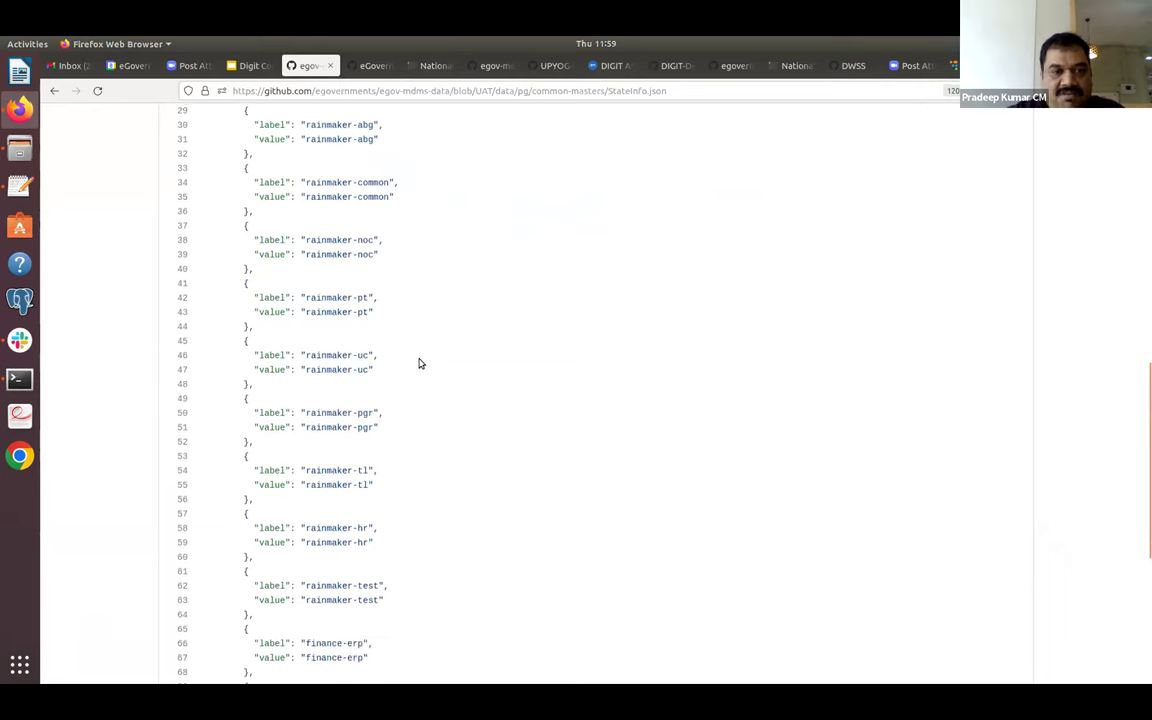
pyautogui.scroll(15, 420, 364)
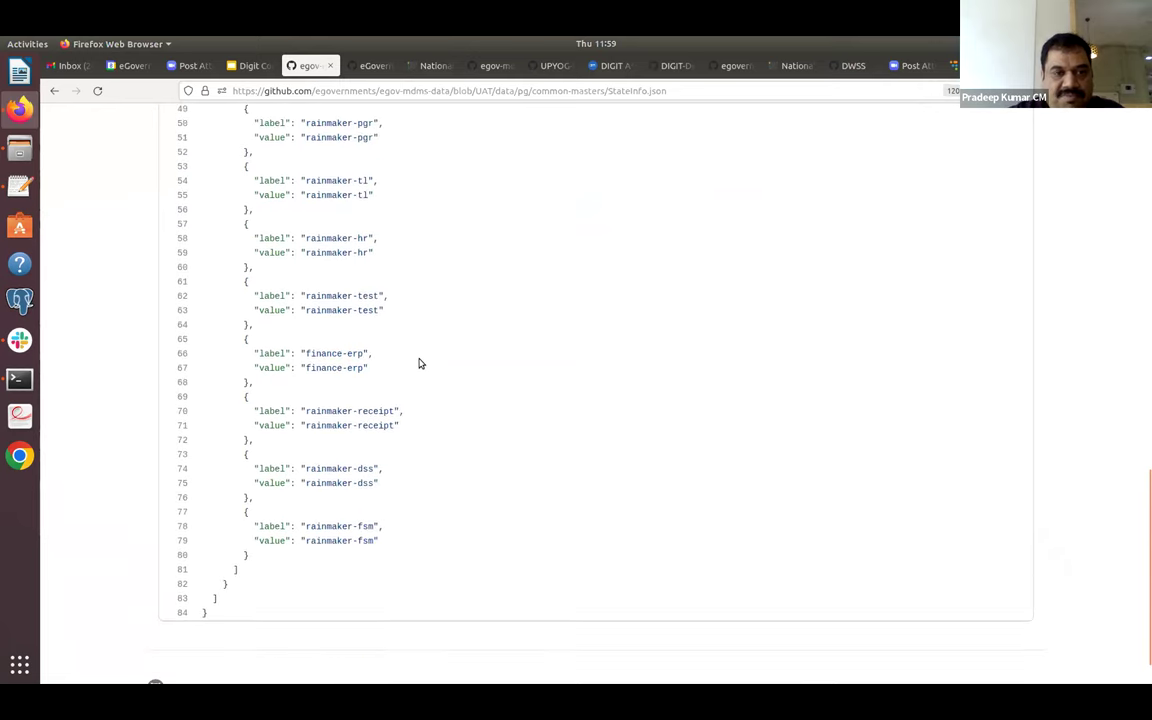
pyautogui.click(469, 257)
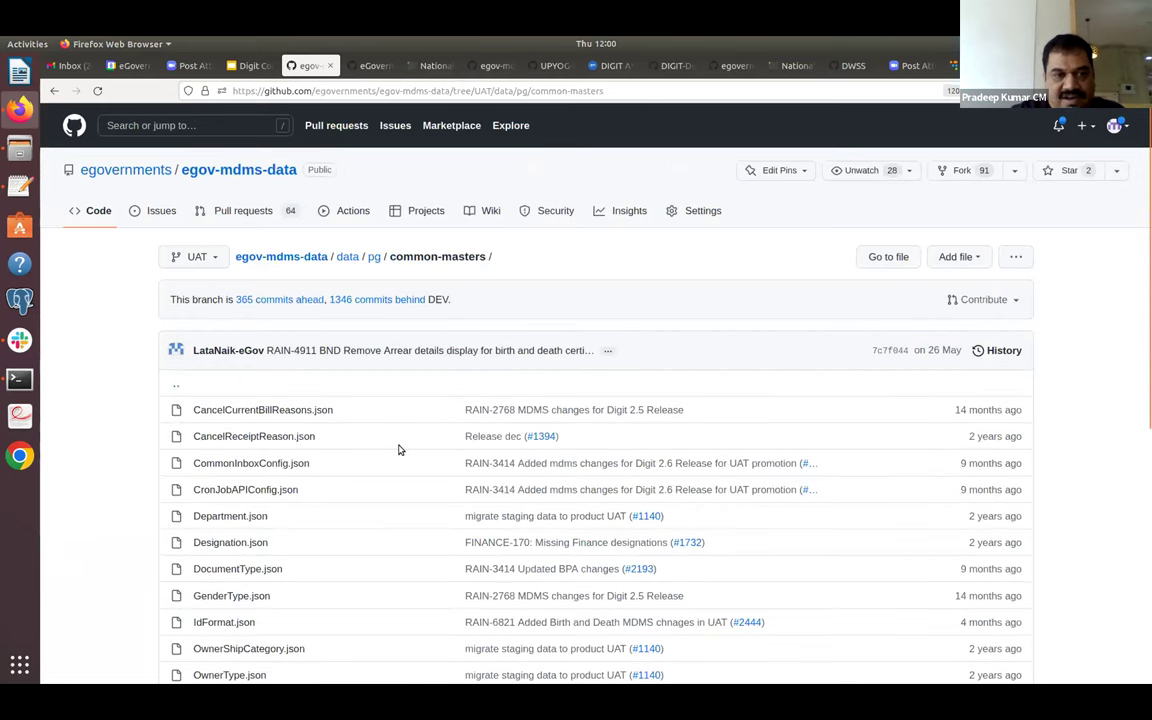
pyautogui.scroll(-3, 398, 450)
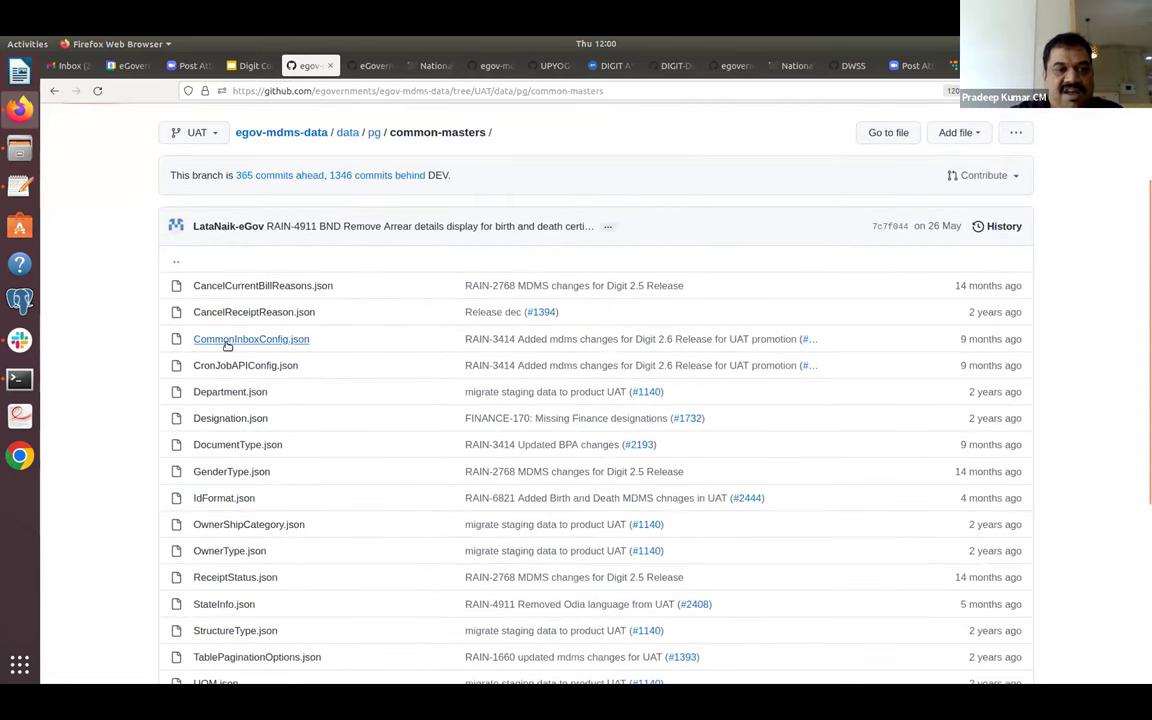
pyautogui.click(241, 418)
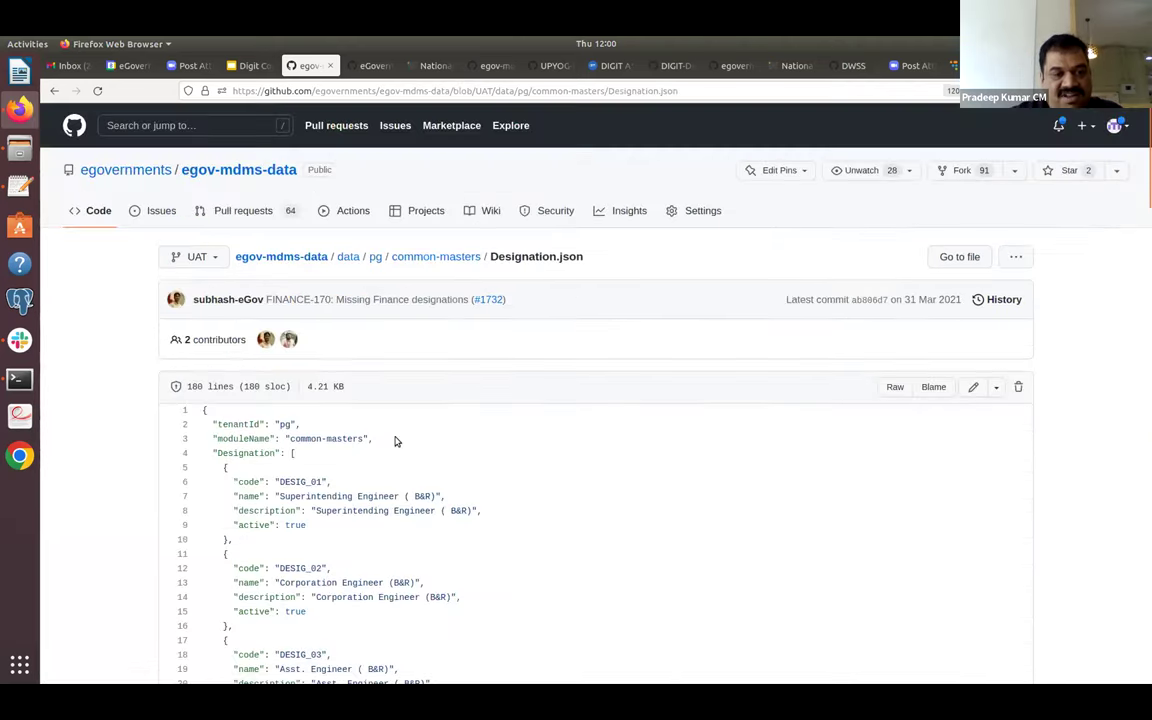
pyautogui.scroll(-1, 395, 441)
pyautogui.scroll(-2, 395, 441)
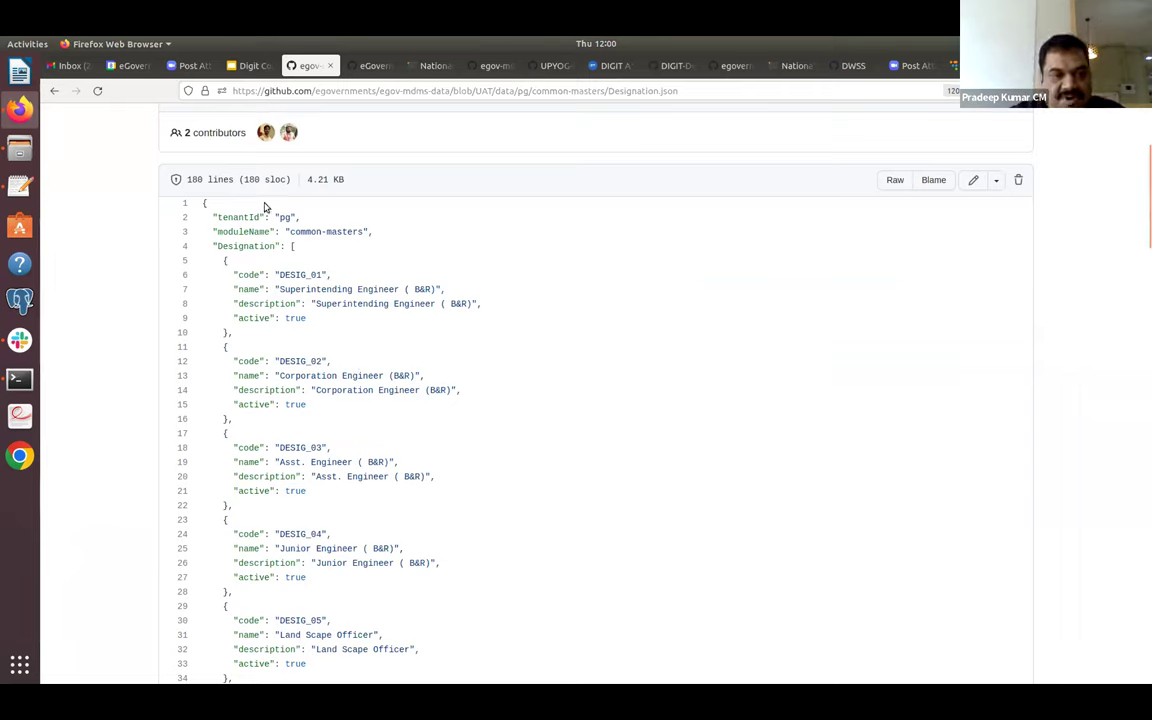
pyautogui.click(52, 96)
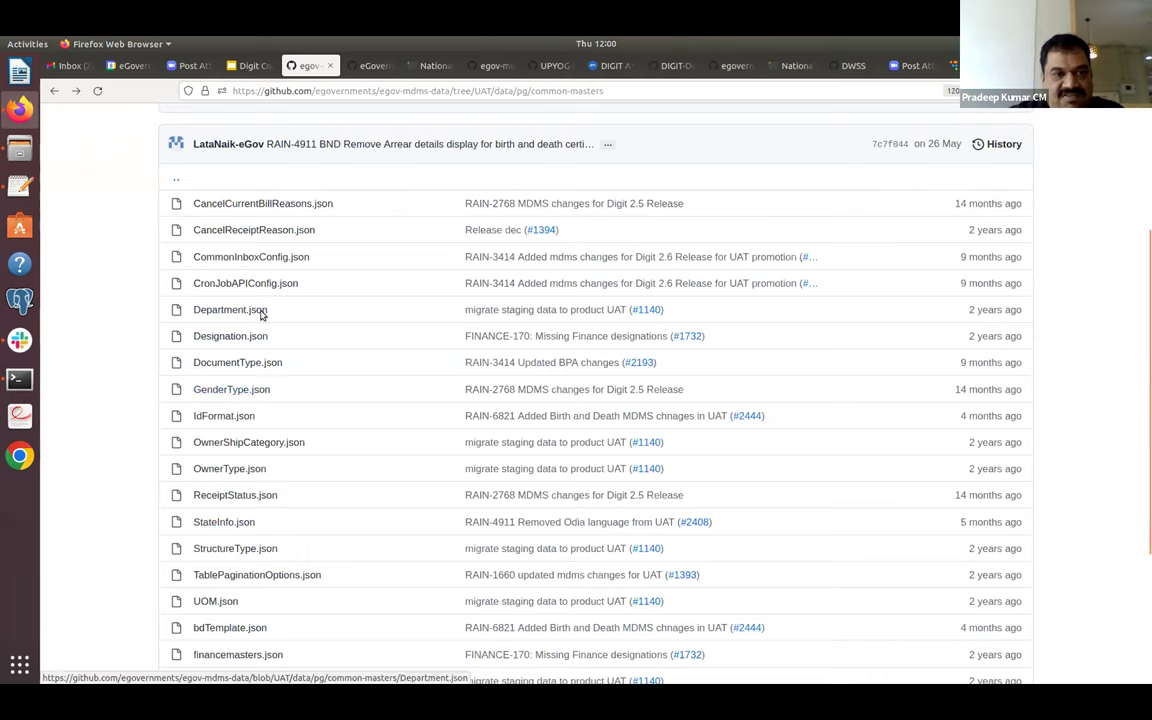
pyautogui.click(268, 288)
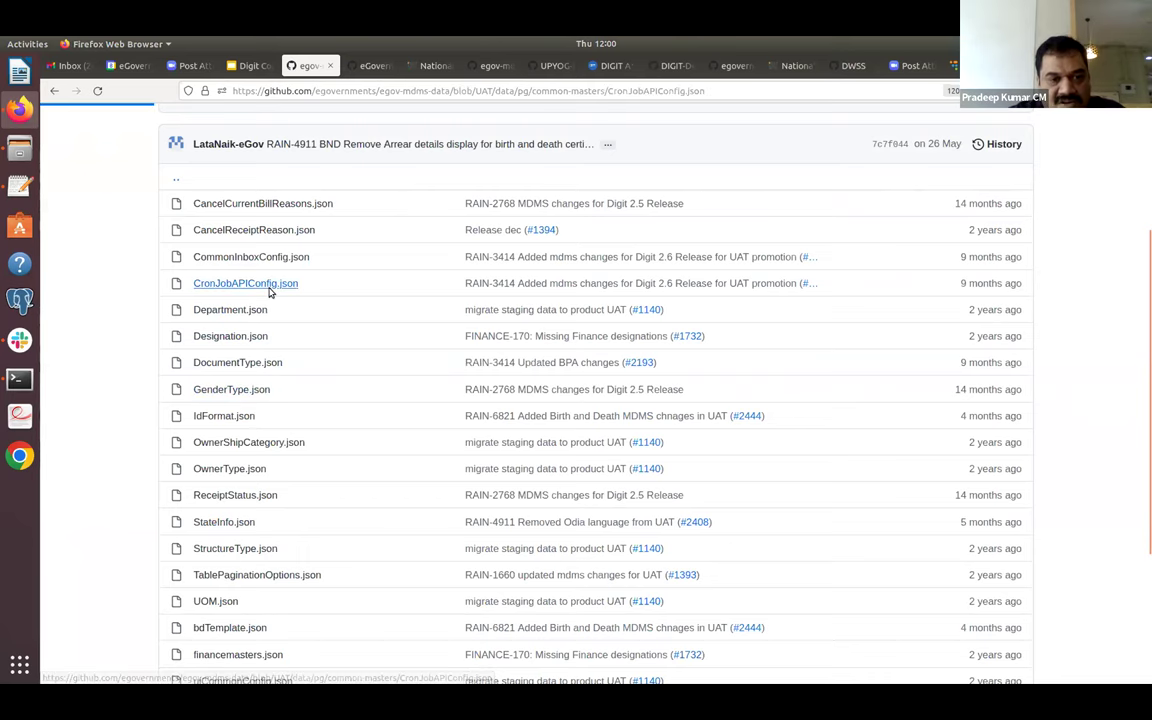
pyautogui.scroll(-3, 369, 376)
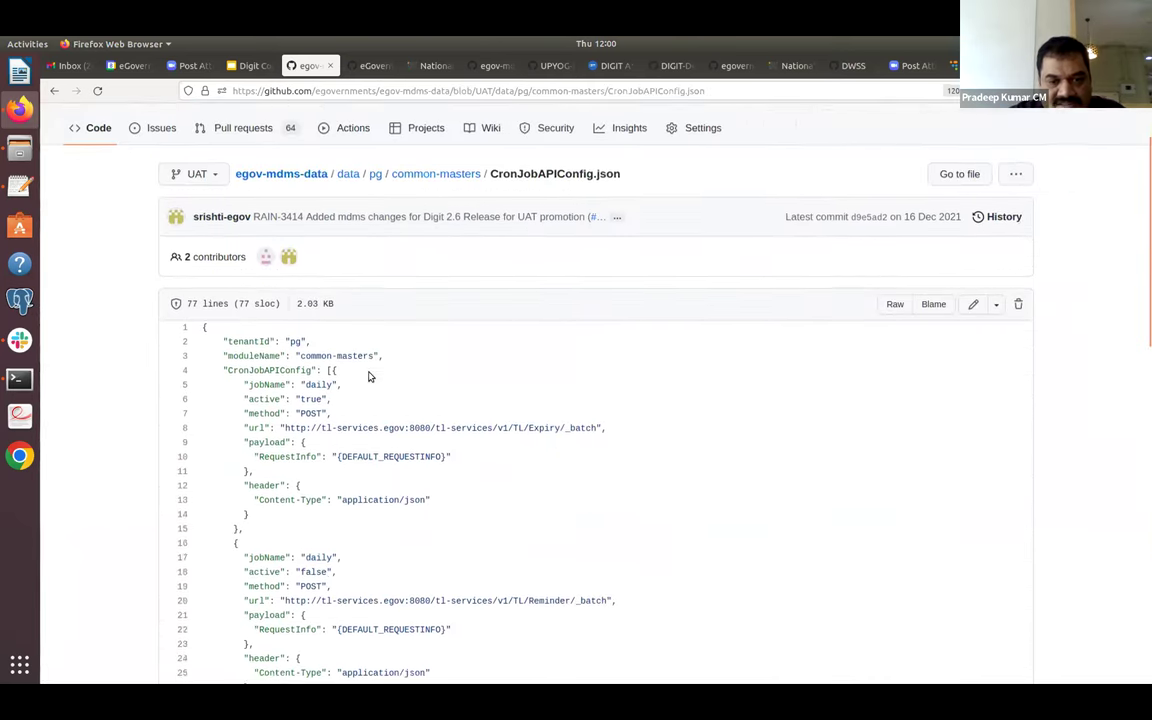
pyautogui.scroll(-2, 369, 374)
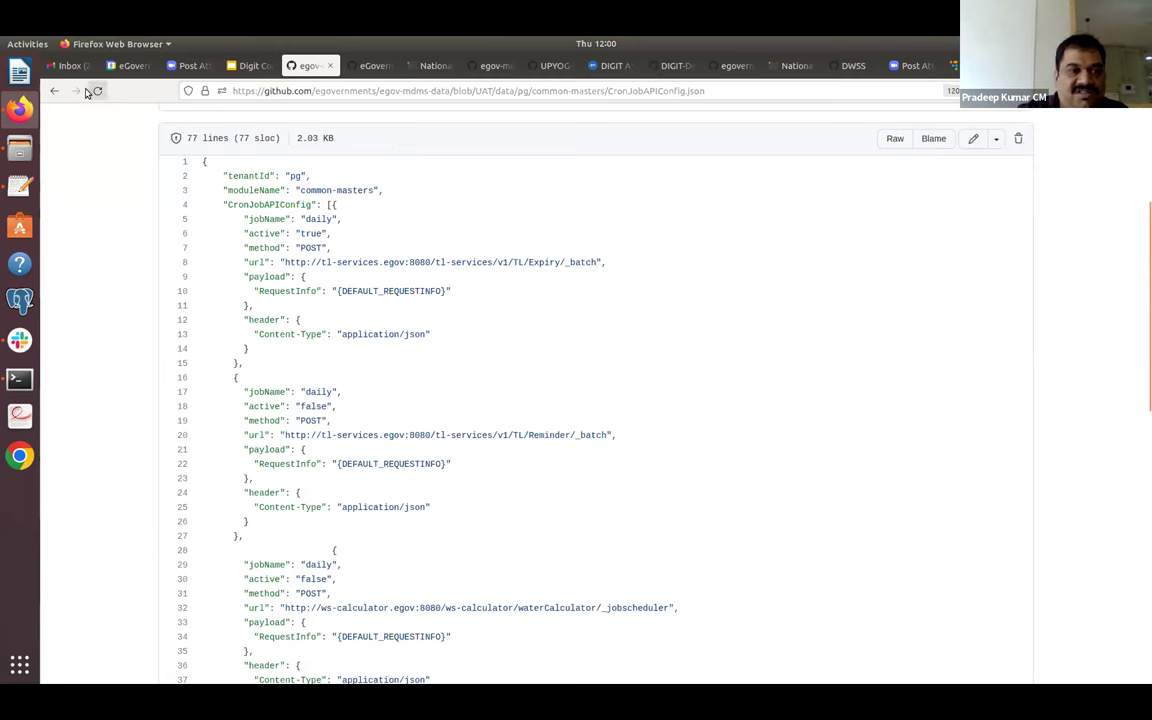
pyautogui.click(54, 90)
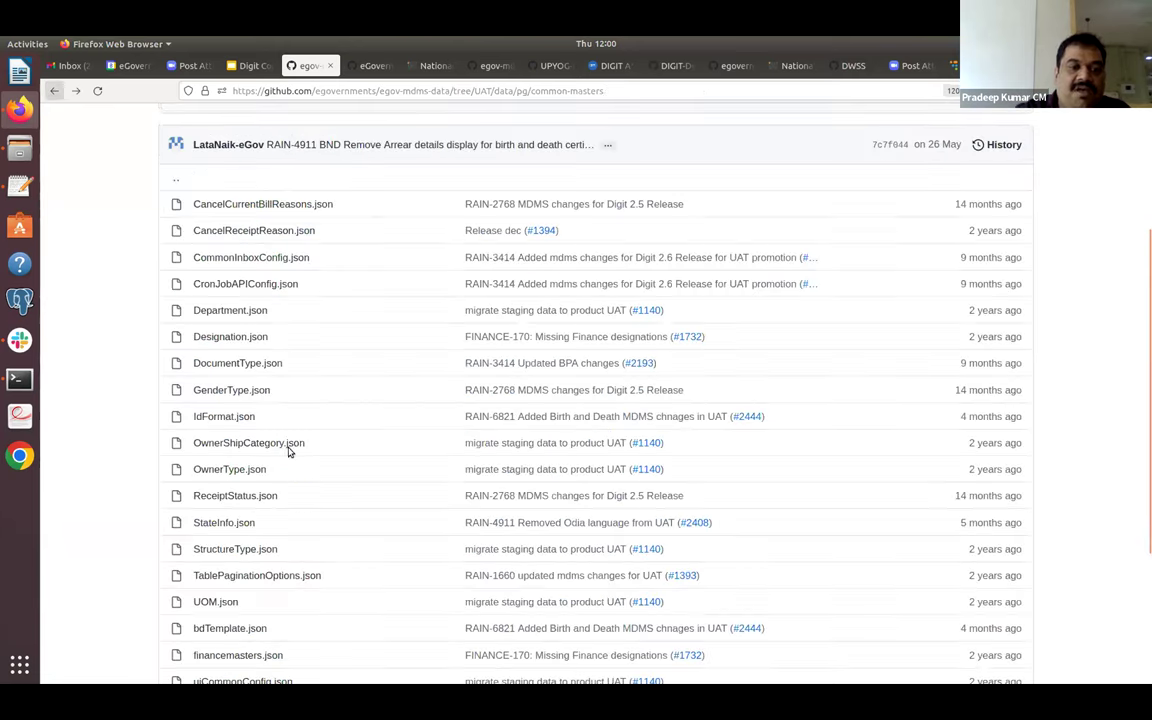
pyautogui.click(238, 420)
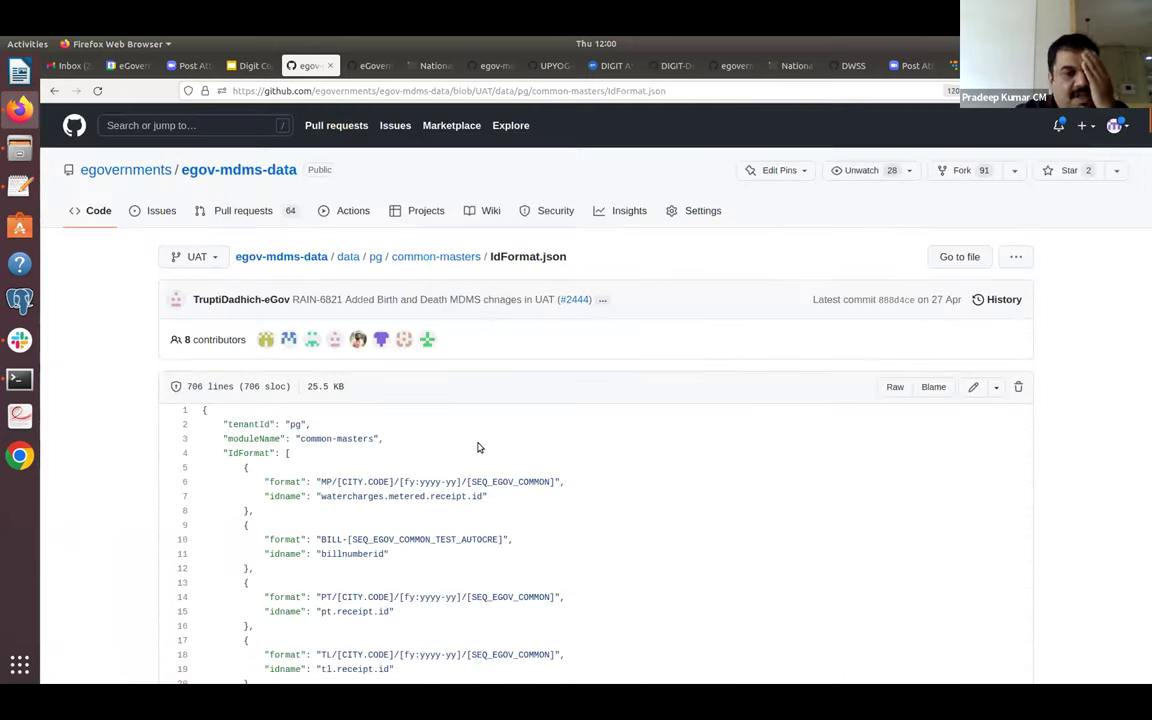
pyautogui.scroll(-3, 478, 447)
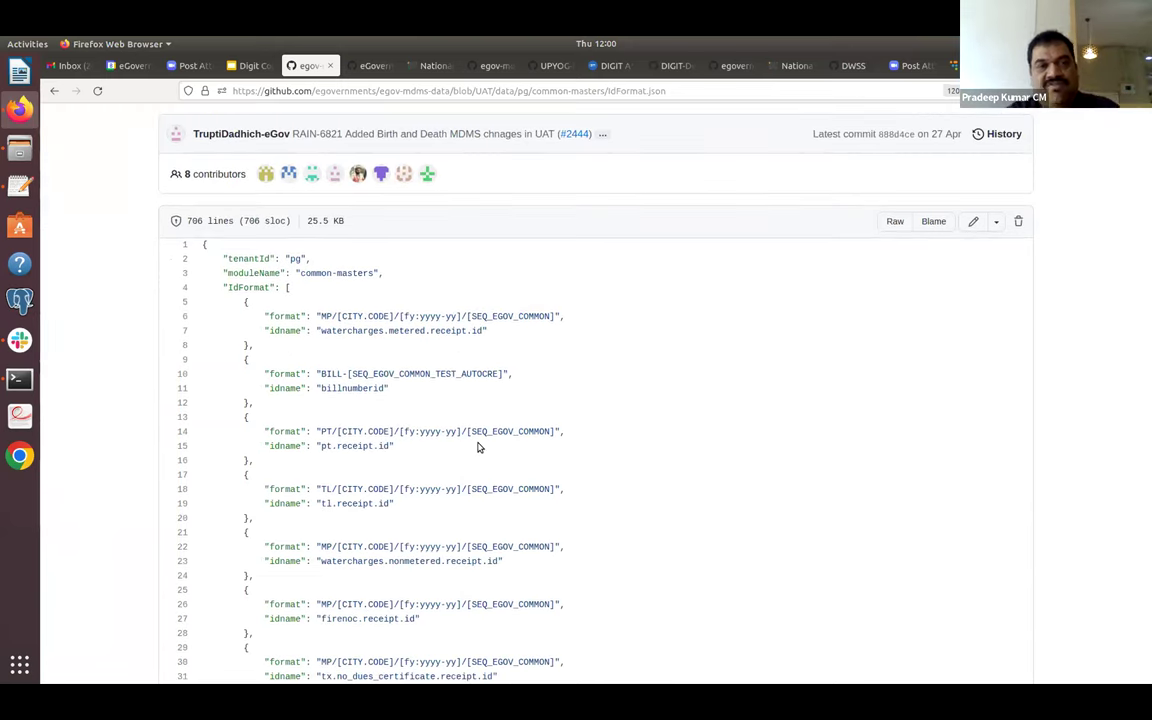
pyautogui.scroll(1, 478, 447)
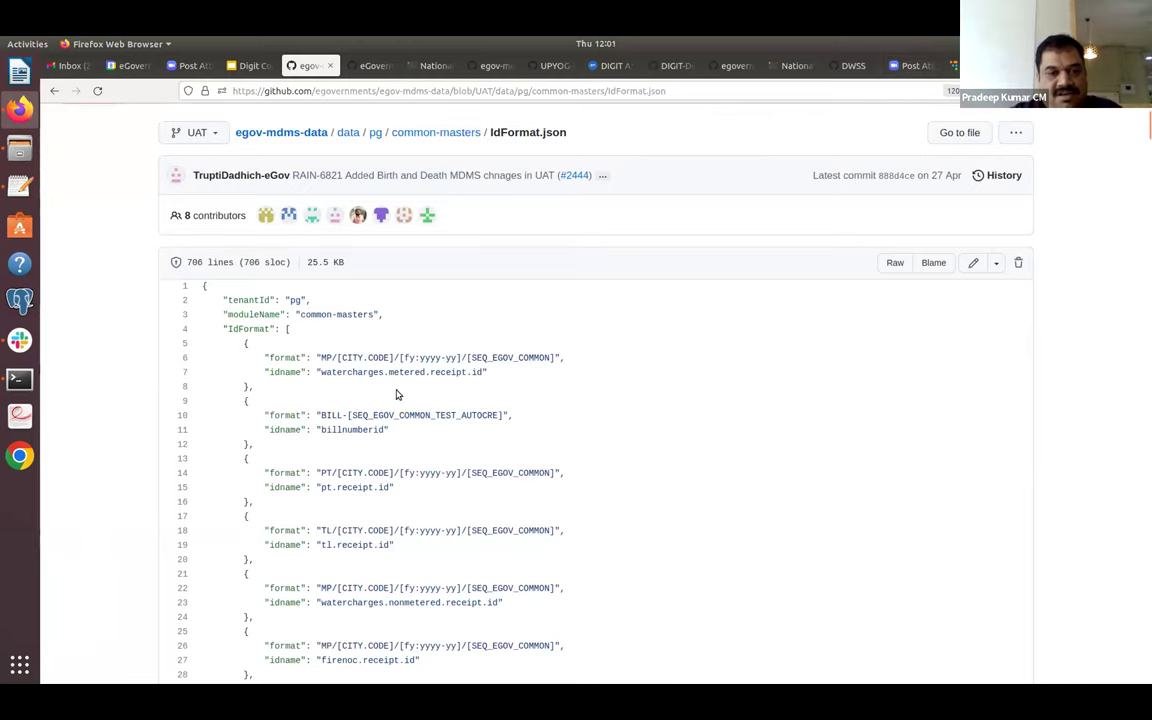
pyautogui.tripleClick(325, 359)
pyautogui.click(325, 359)
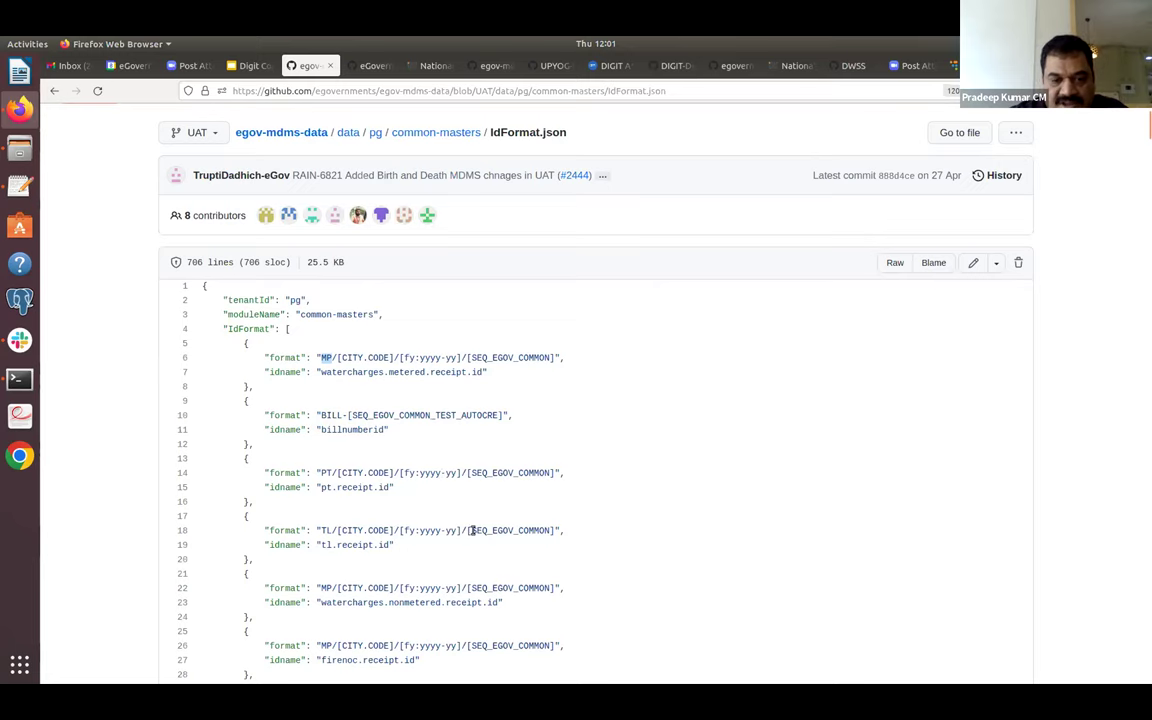
pyautogui.scroll(-10, 536, 553)
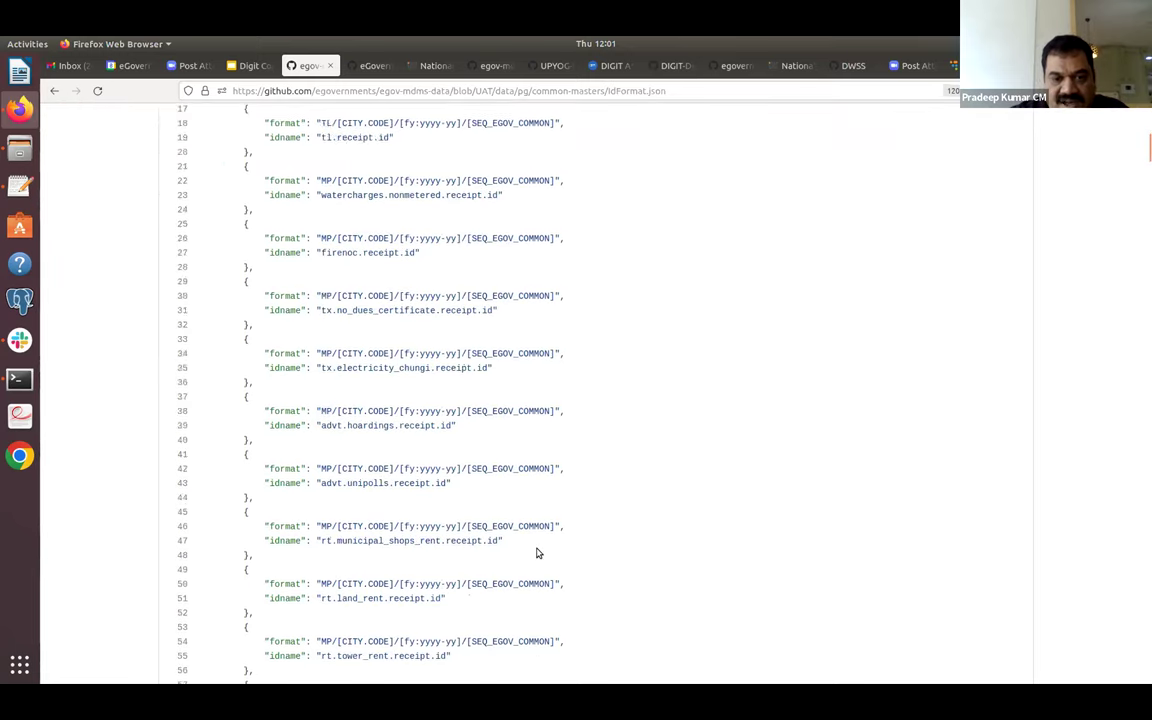
pyautogui.scroll(-5, 536, 553)
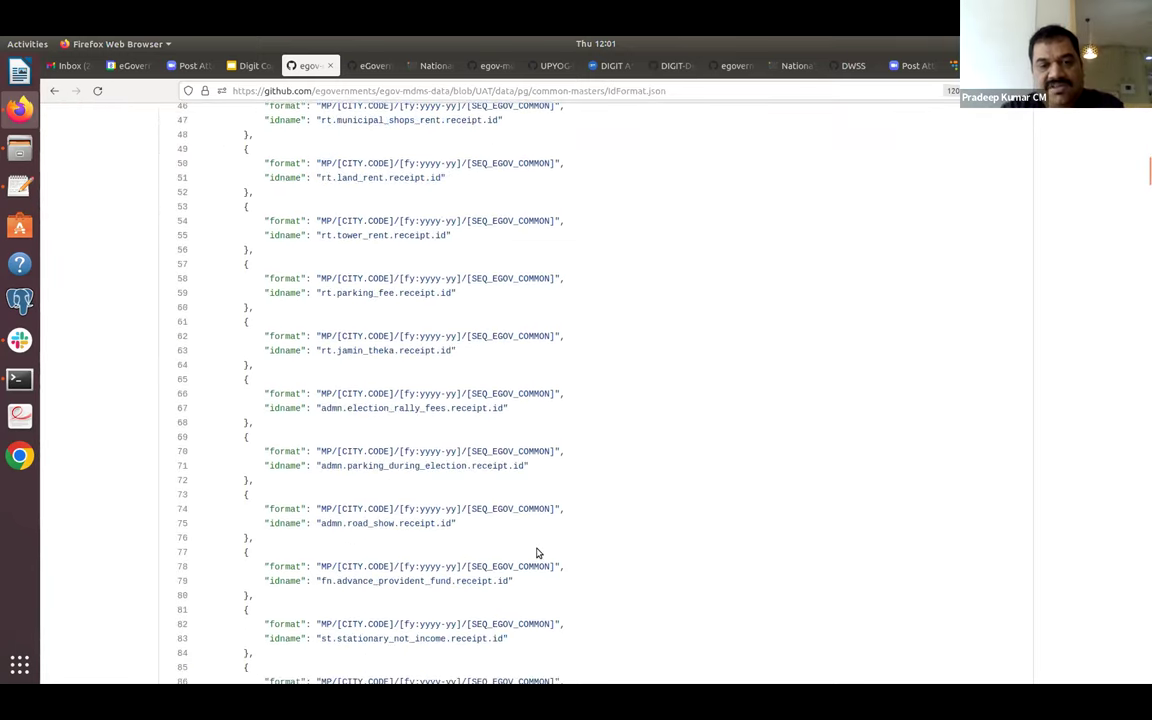
pyautogui.hotkey('ctrl', 'f')
pyautogui.write('TENANT')
pyautogui.press('Return')
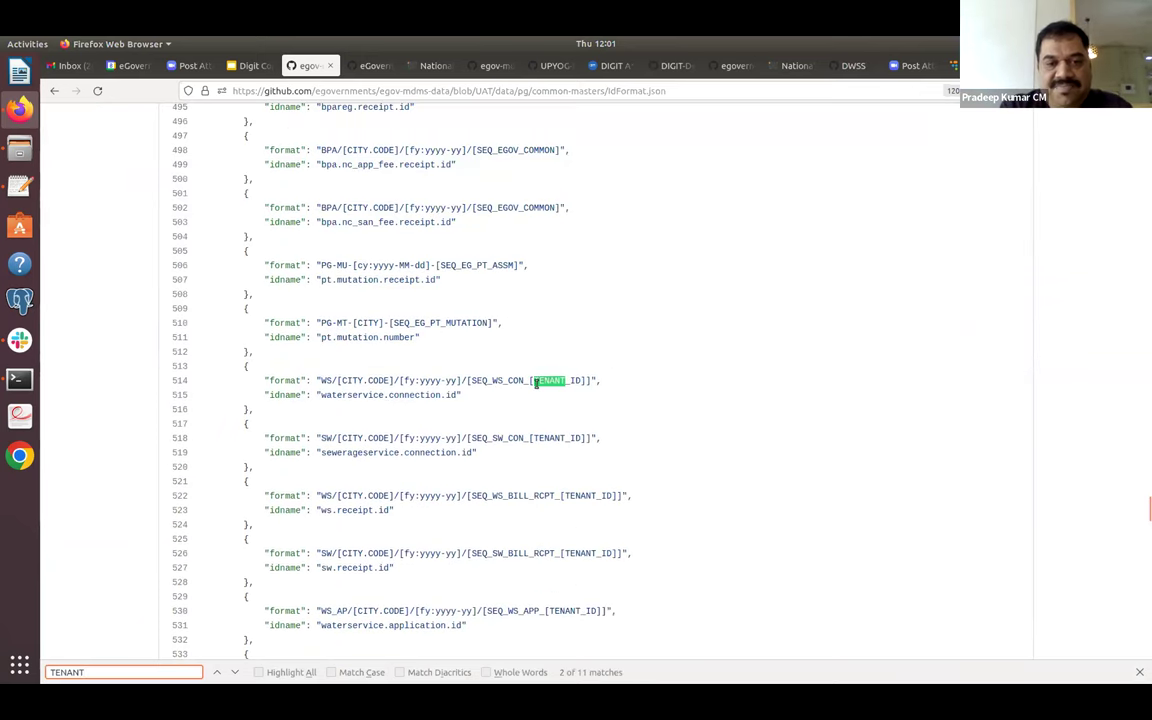
pyautogui.click(486, 381)
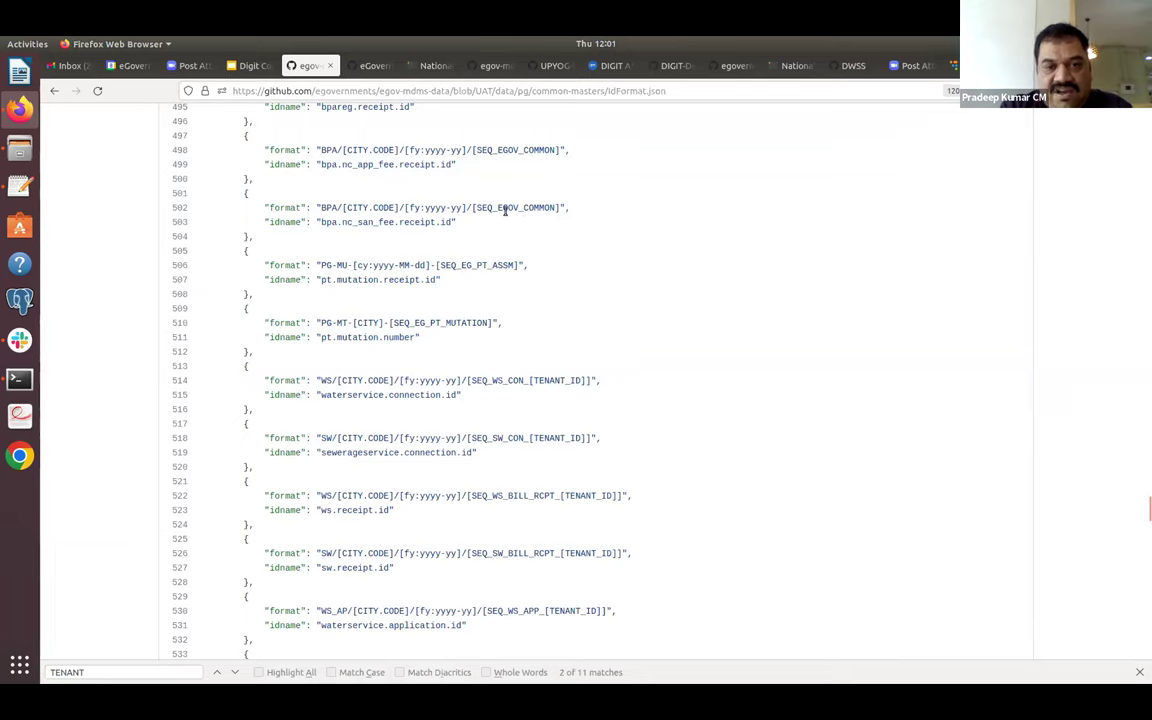
pyautogui.moveTo(478, 209); pyautogui.dragTo(557, 208)
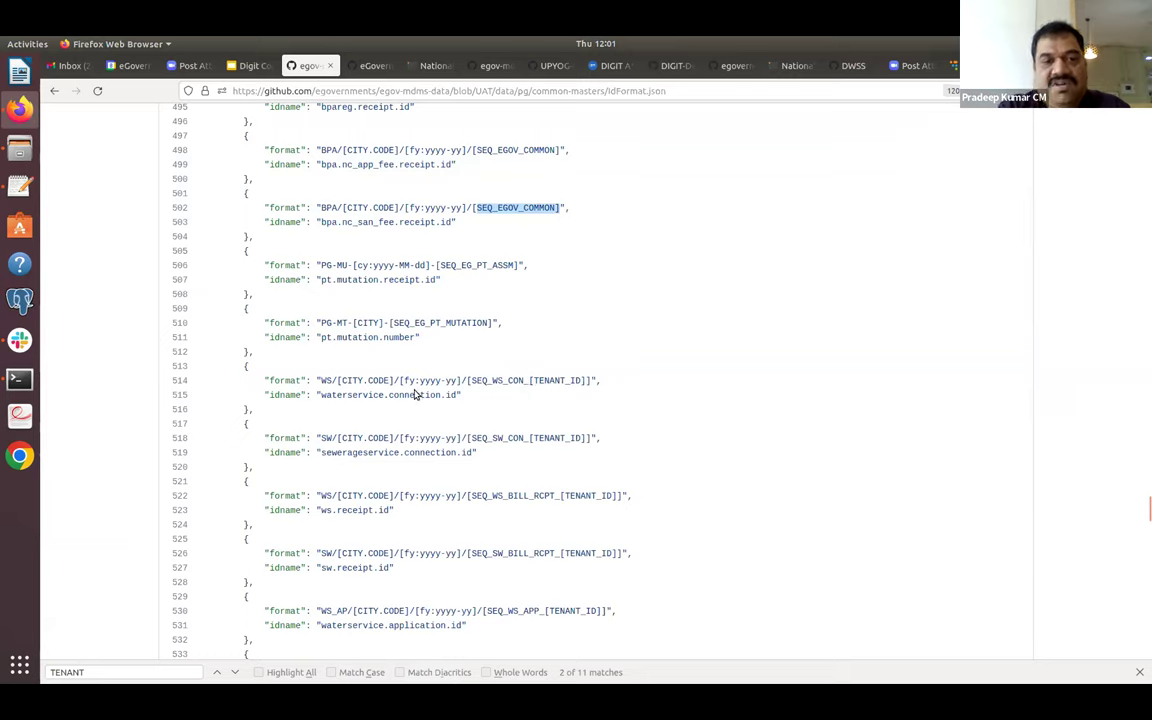
pyautogui.moveTo(323, 382); pyautogui.dragTo(474, 399)
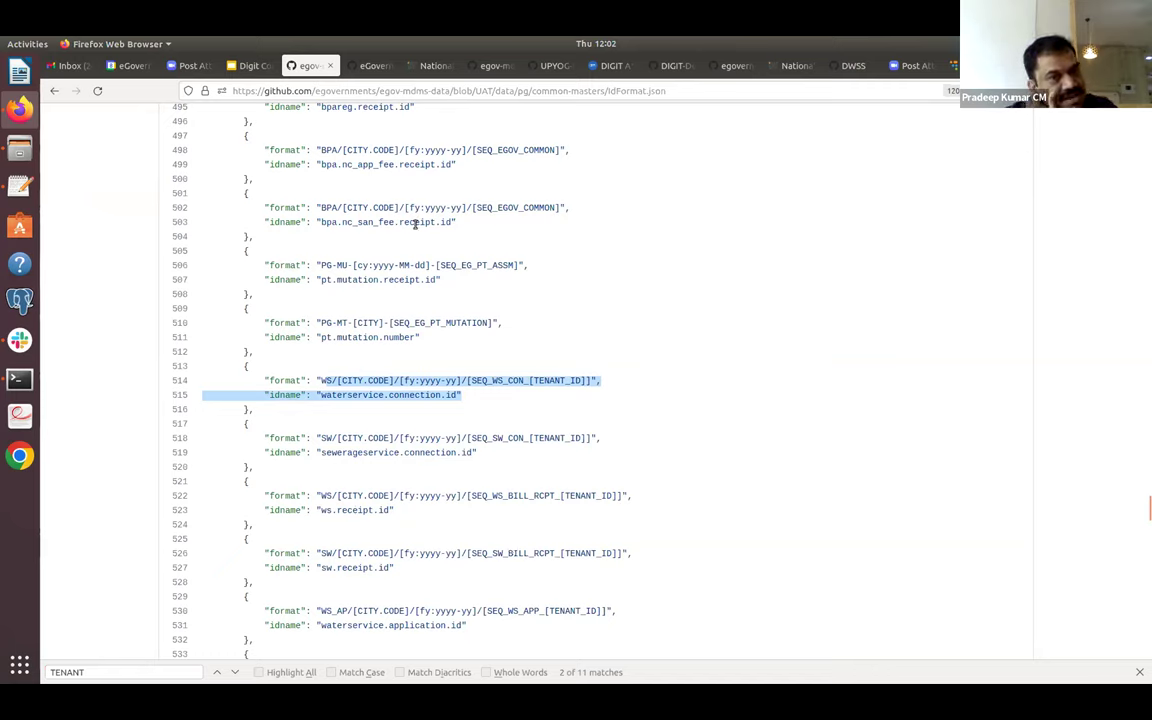
pyautogui.click(588, 395)
pyautogui.scroll(-10, 588, 395)
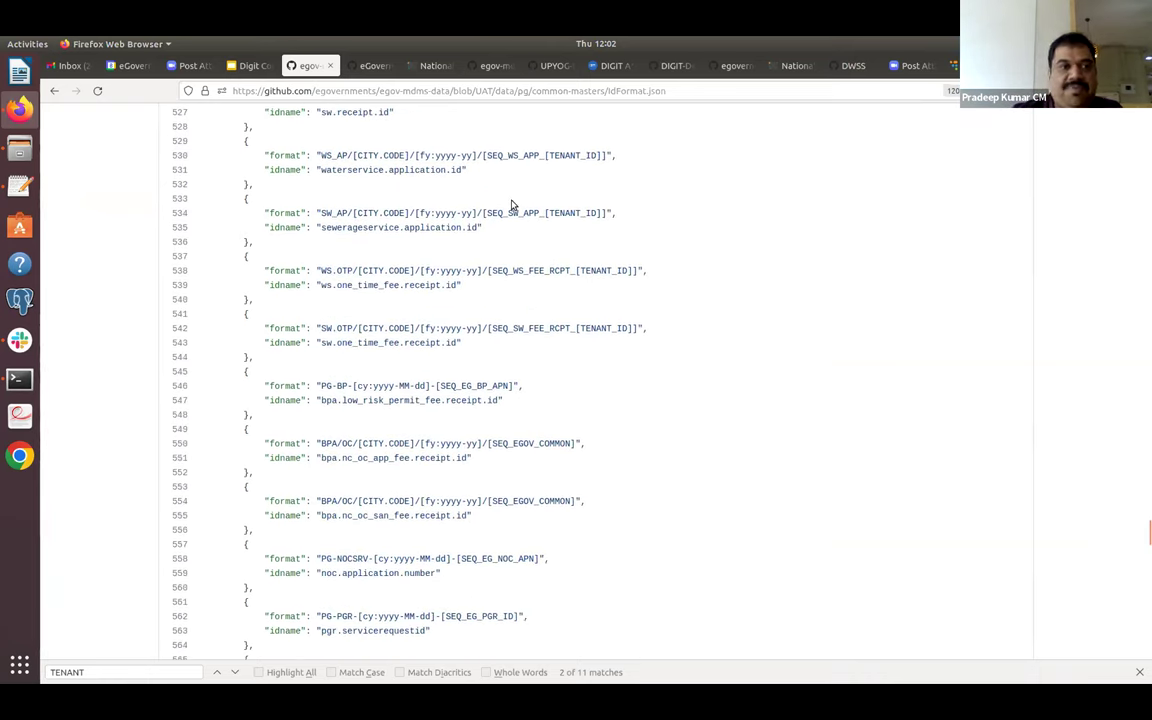
pyautogui.click(57, 91)
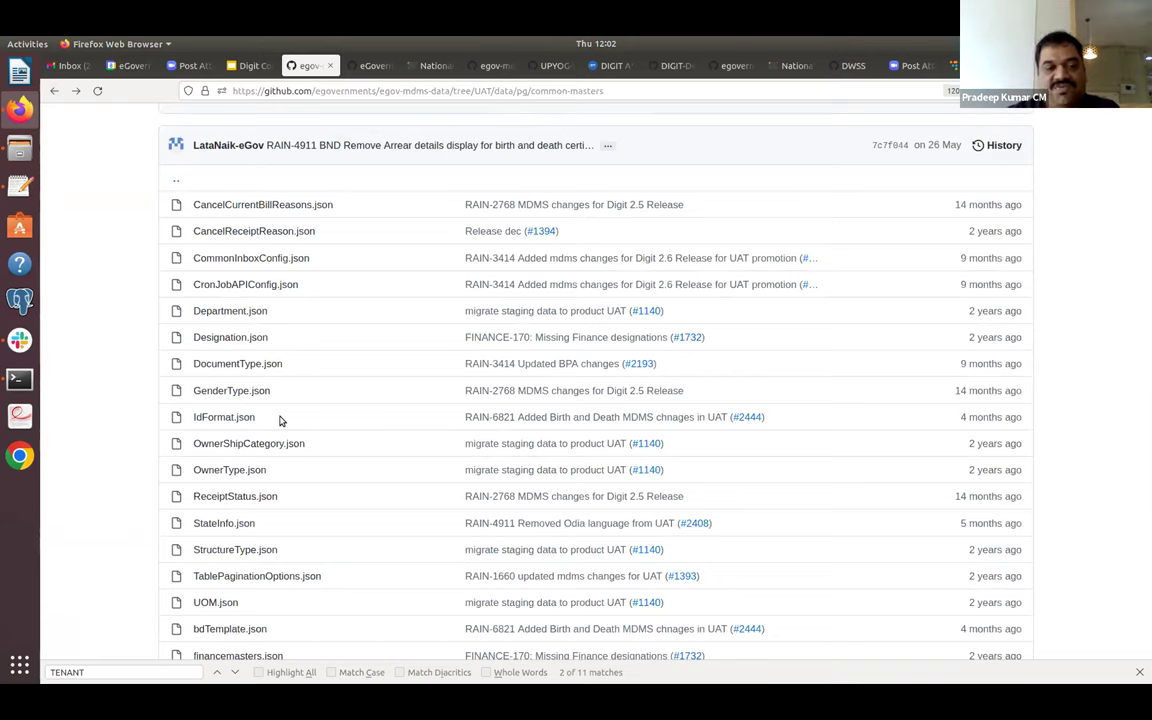
# Go from StateInfo.json up through common-masters to pg, then open ACCESSCONTROL-ROLES.
pyautogui.scroll(-4, 278, 417)
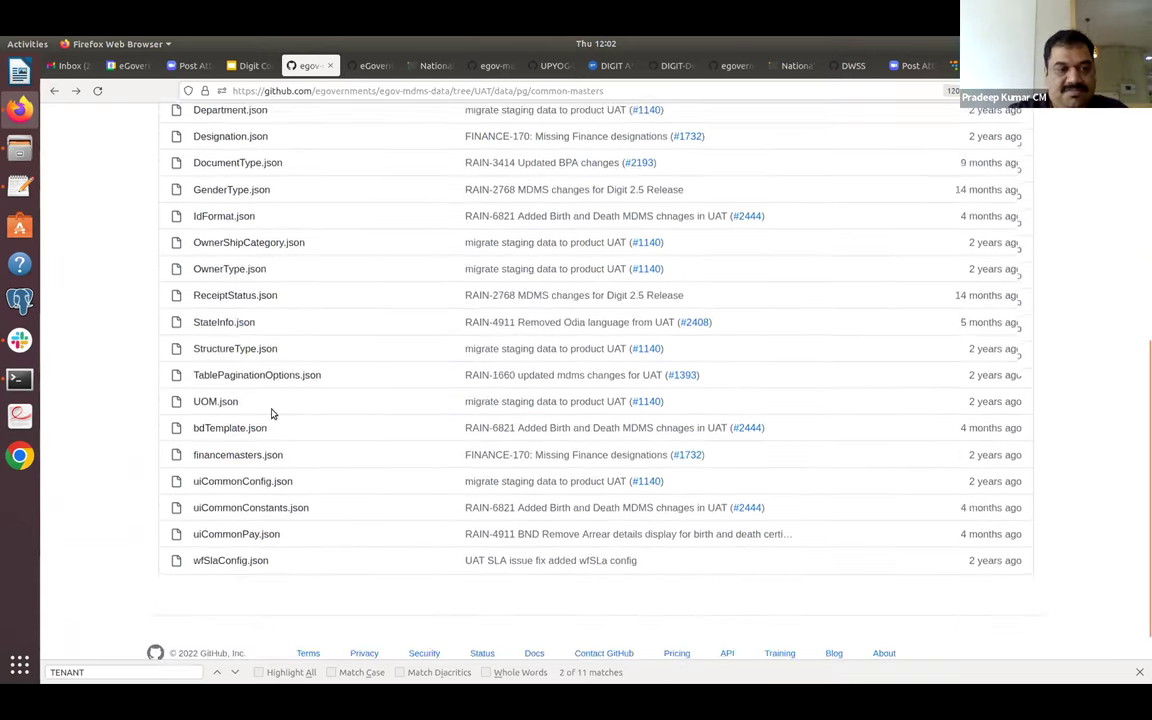
pyautogui.click(57, 91)
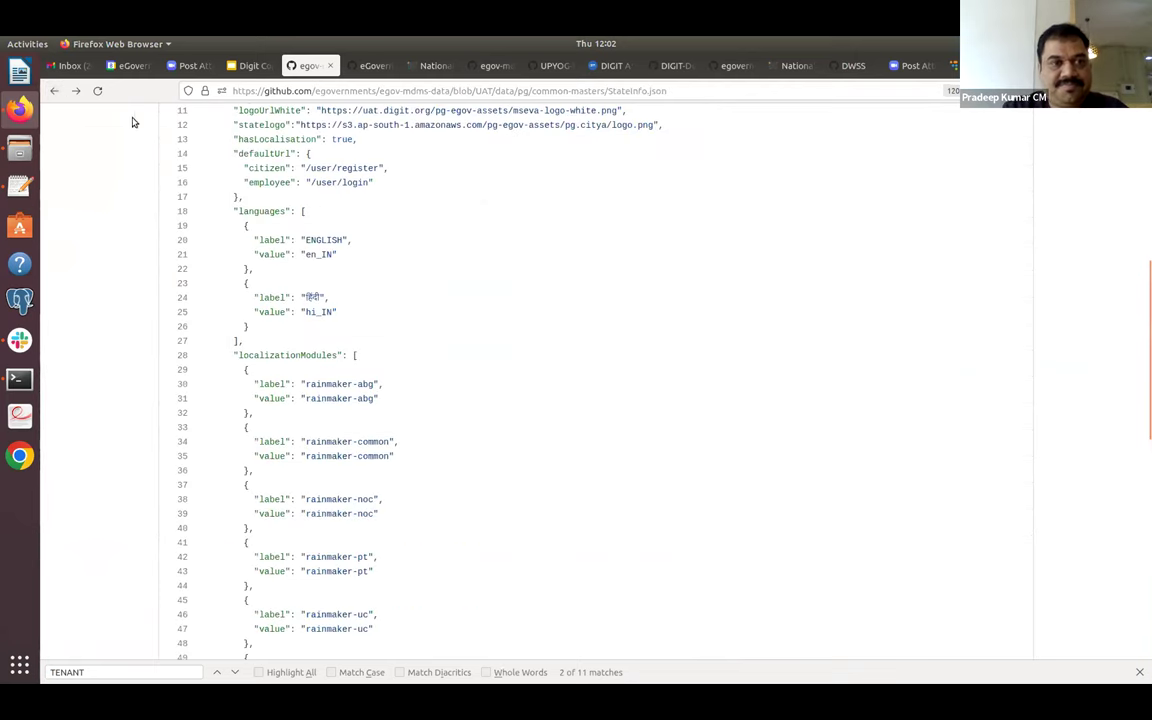
pyautogui.scroll(4, 1141, 180)
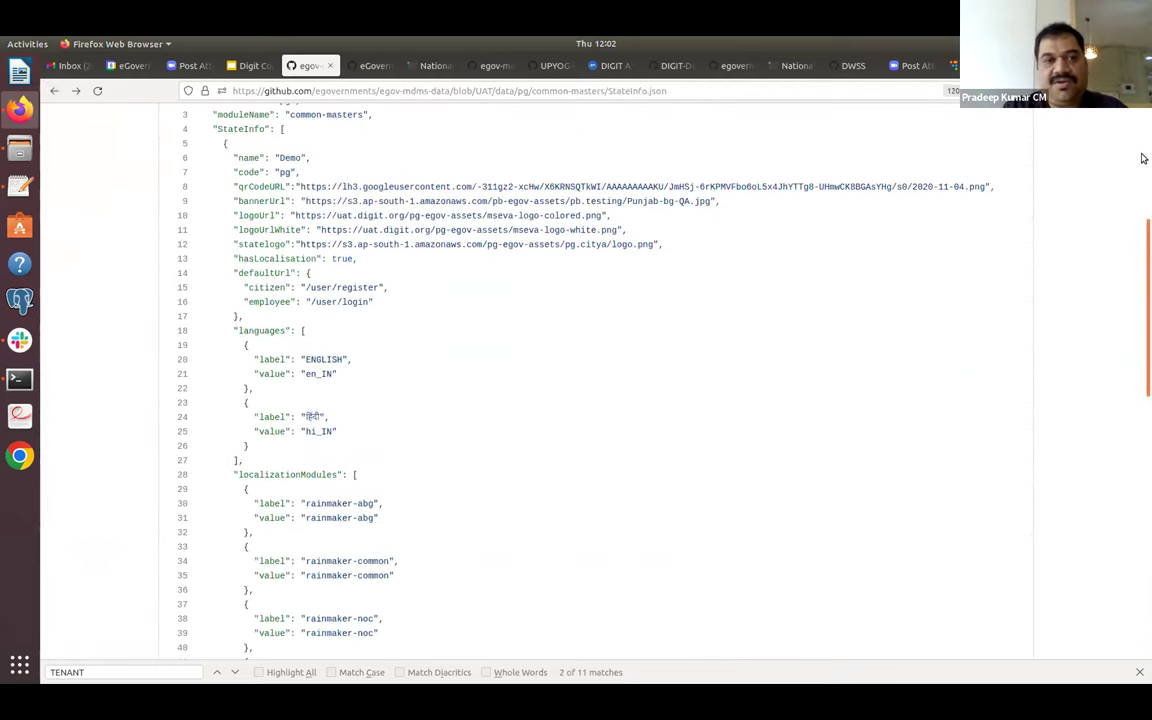
pyautogui.click(410, 177)
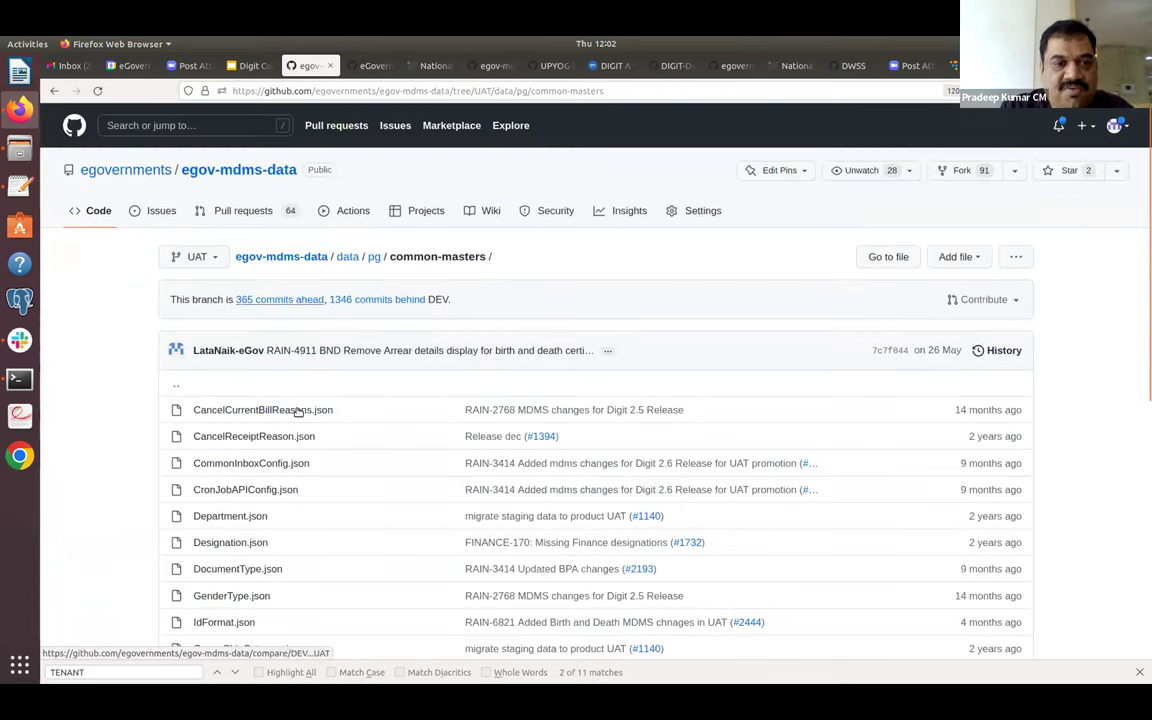
pyautogui.click(375, 257)
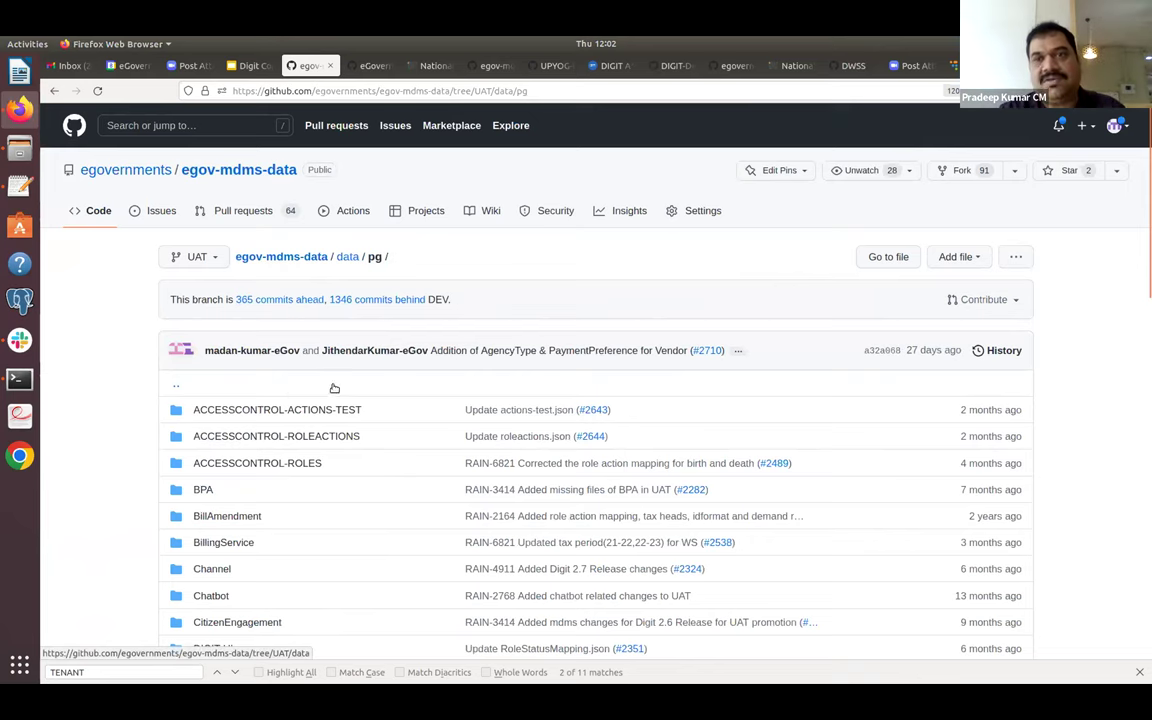
pyautogui.hotkey('ctrl', 'Tab')
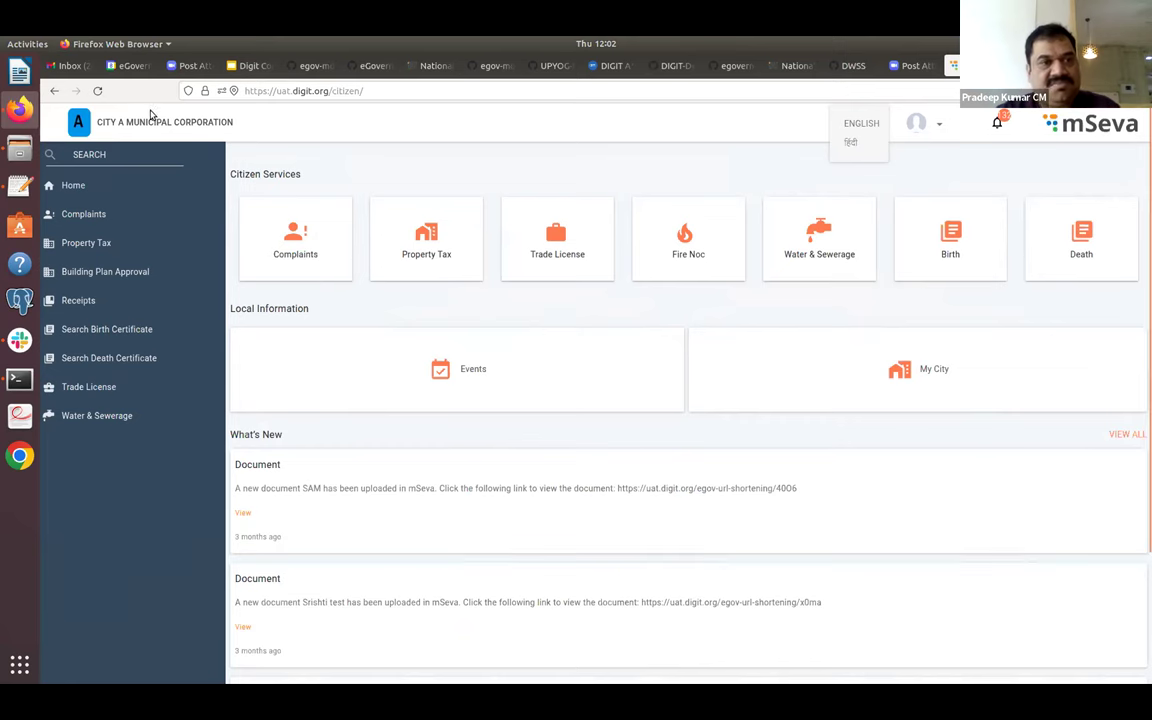
pyautogui.click(288, 67)
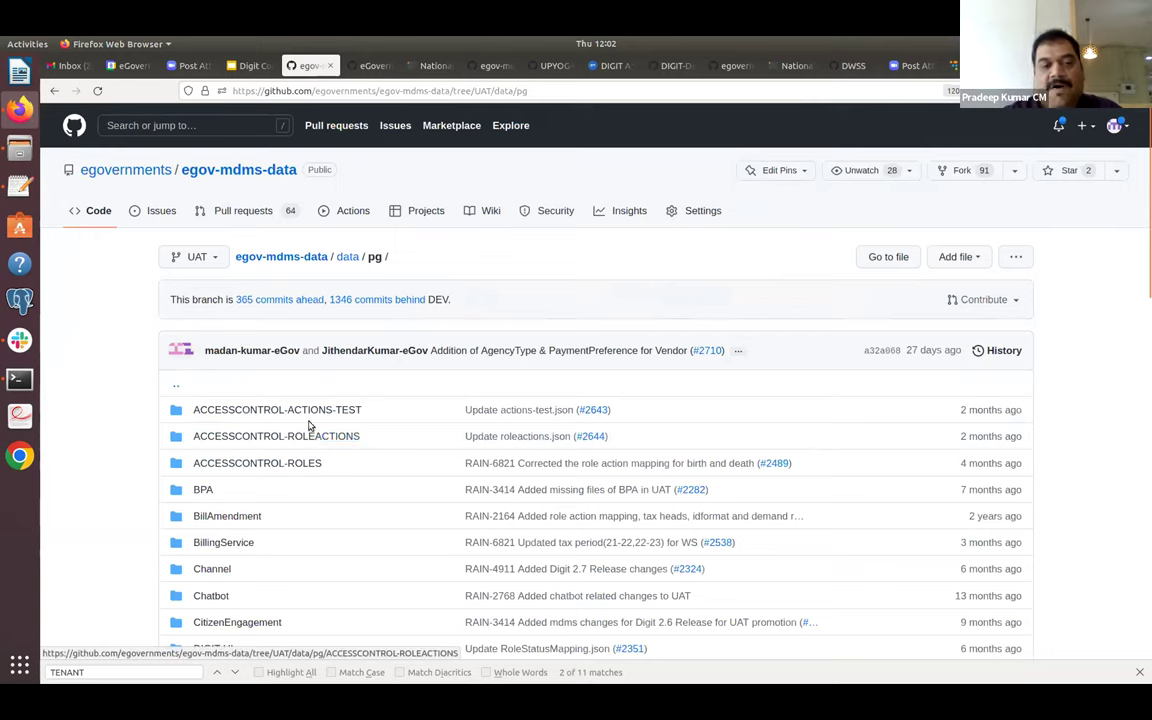
pyautogui.click(293, 463)
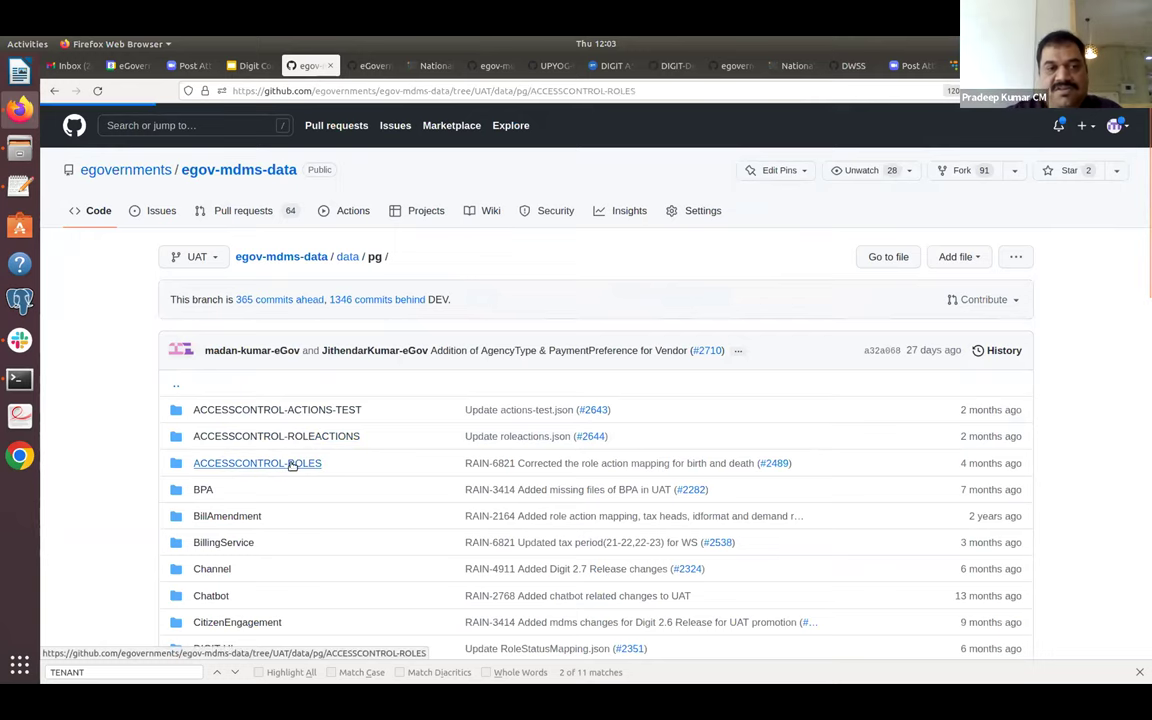
# Look over the role definitions in roles.json, then return to ACCESSCONTROL-ROLES.
pyautogui.click(231, 411)
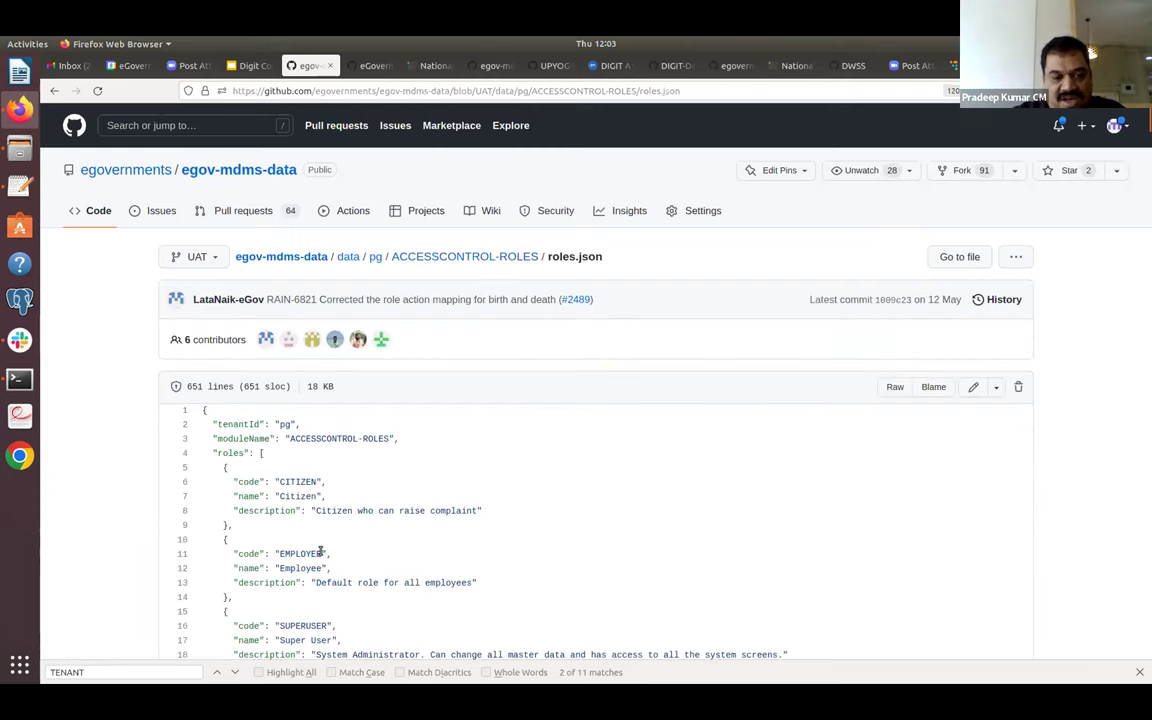
pyautogui.scroll(-8, 321, 552)
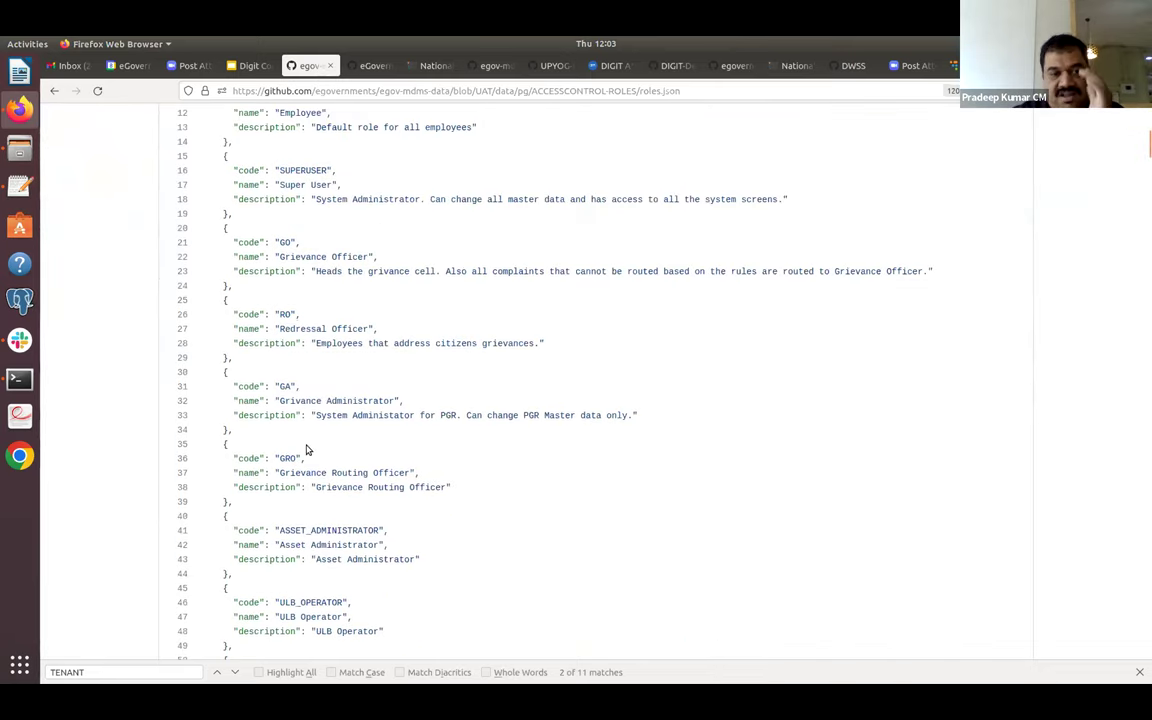
pyautogui.click(56, 91)
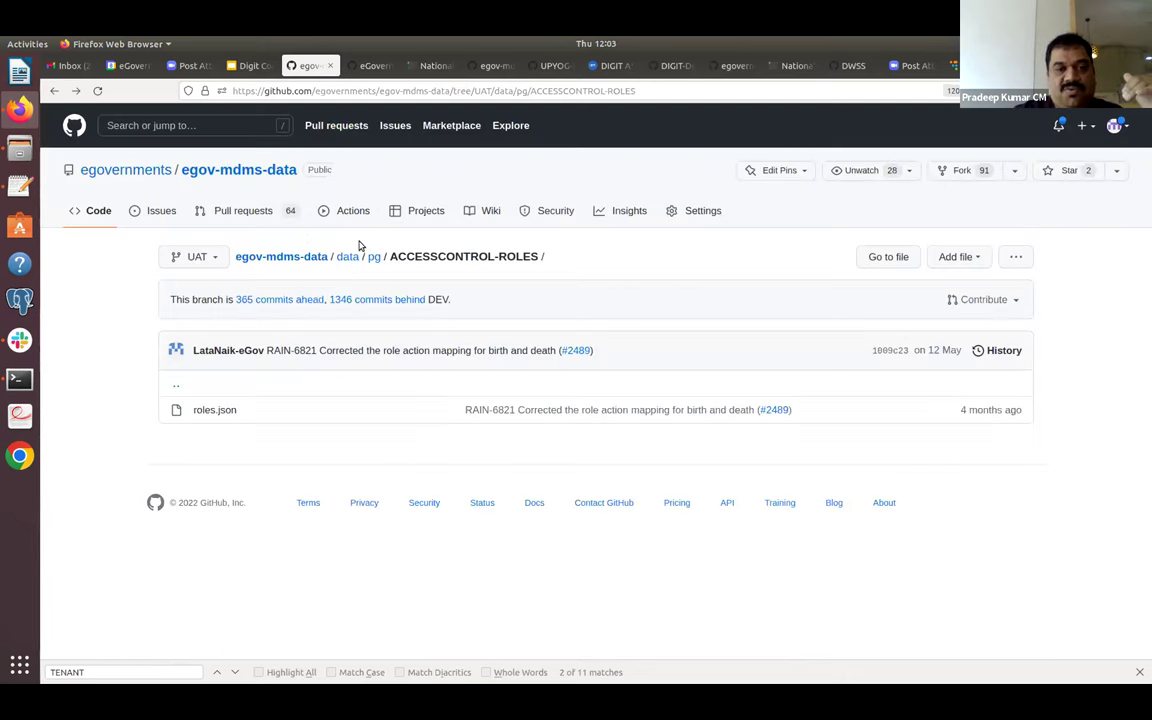
# Review the first action's URL and path in ACCESSCONTROL-ACTIONS-TEST's actions-test.json, then return to its folder.
pyautogui.click(375, 258)
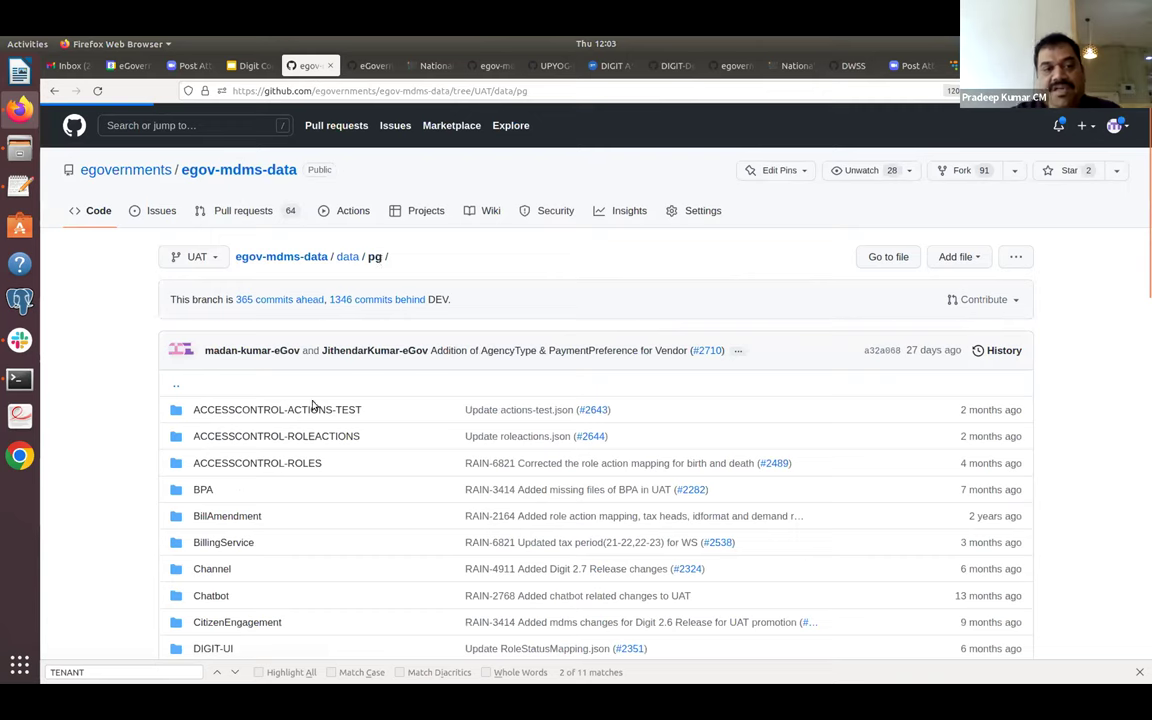
pyautogui.click(321, 411)
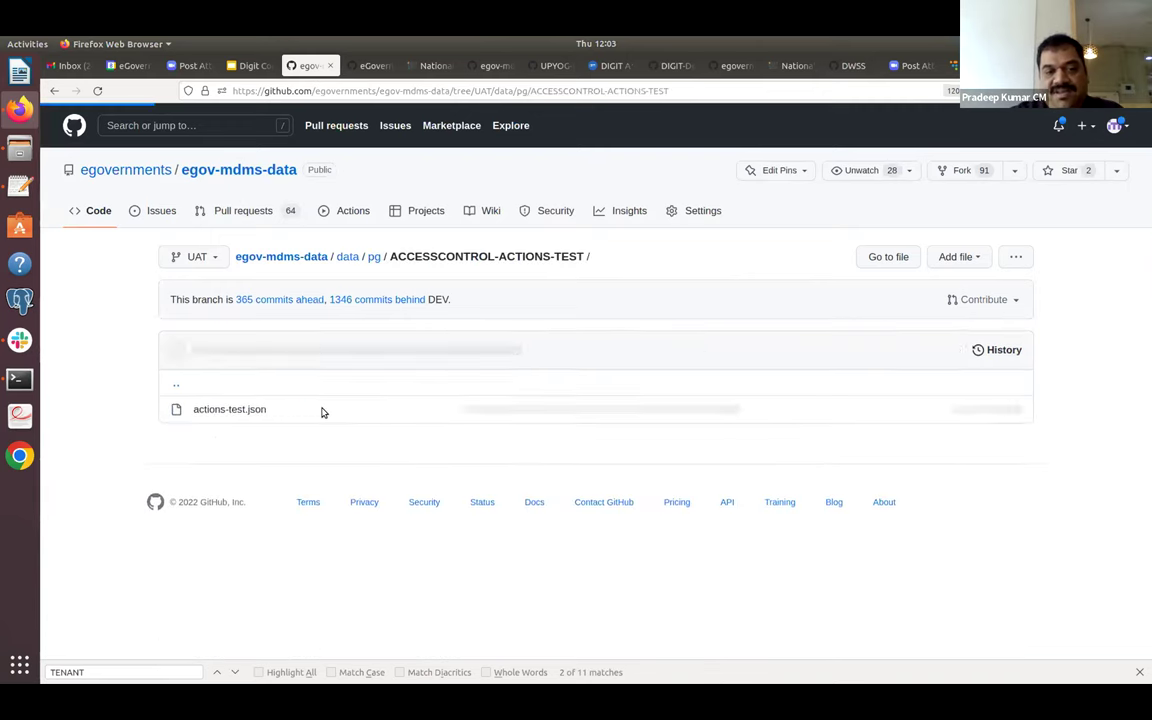
pyautogui.click(251, 414)
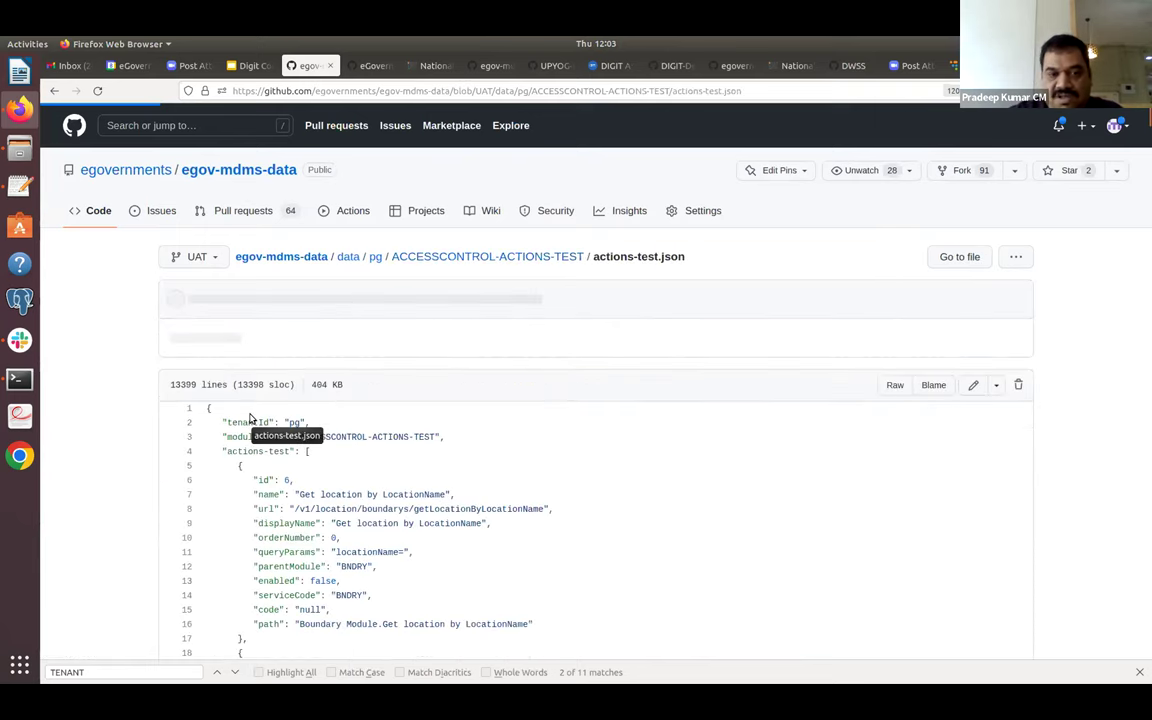
pyautogui.scroll(-3, 540, 380)
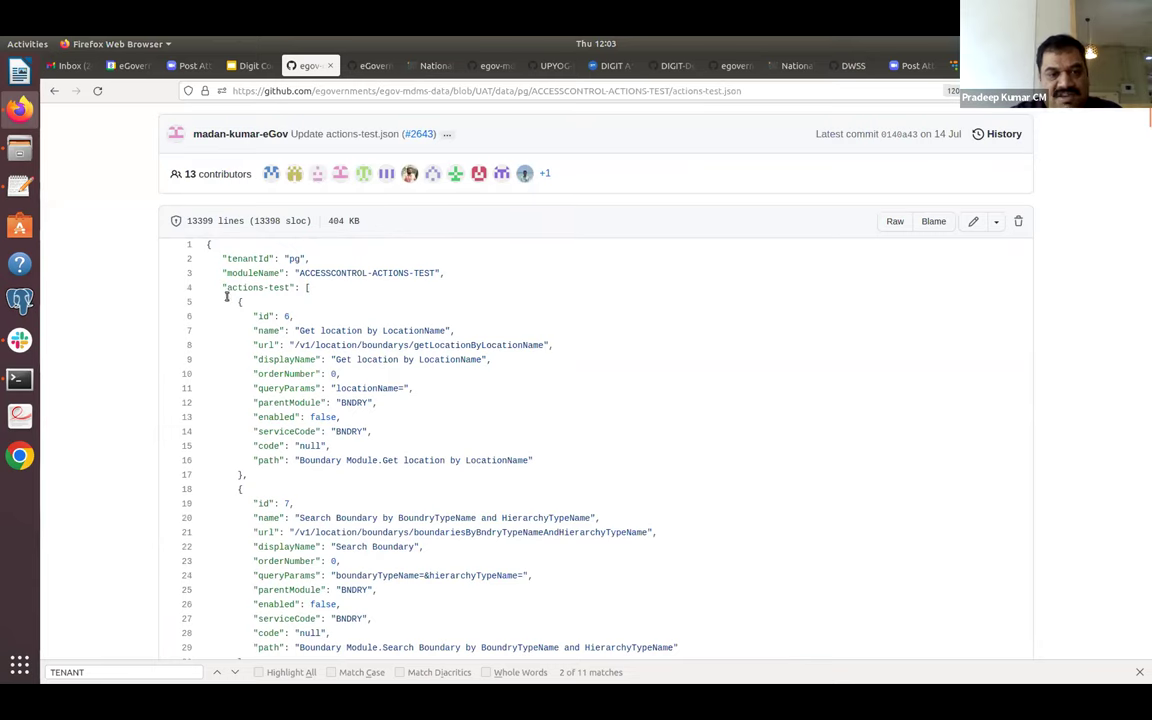
pyautogui.moveTo(221, 288); pyautogui.dragTo(305, 481)
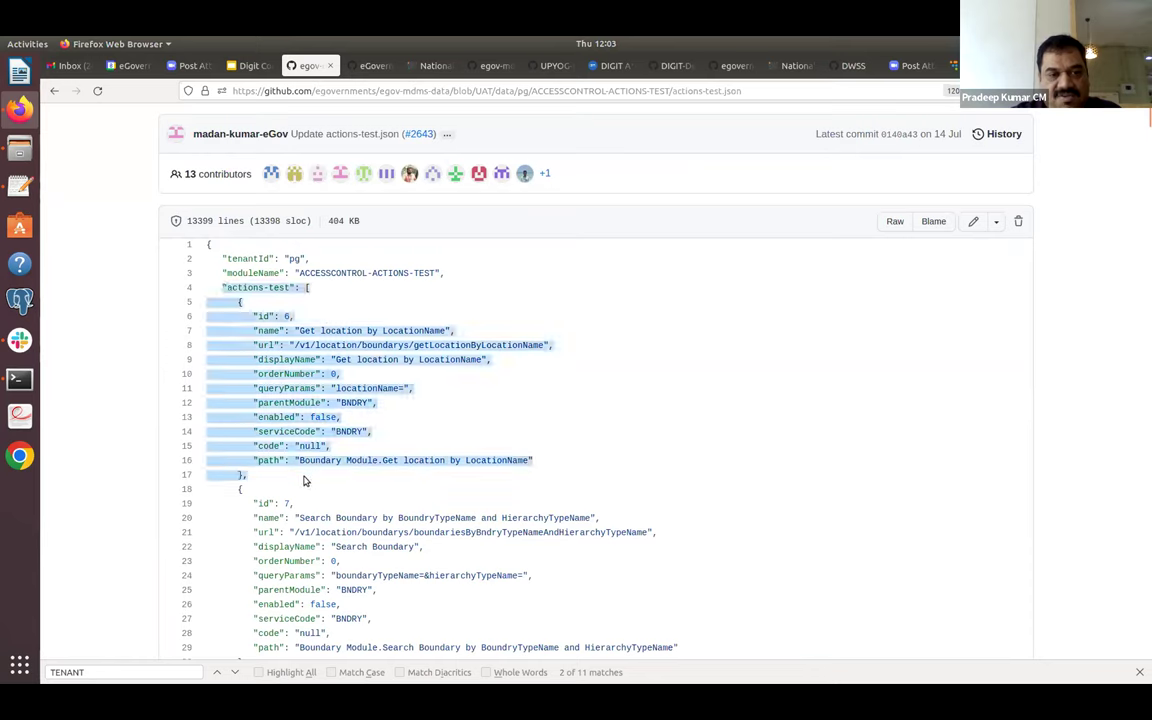
pyautogui.click(339, 437)
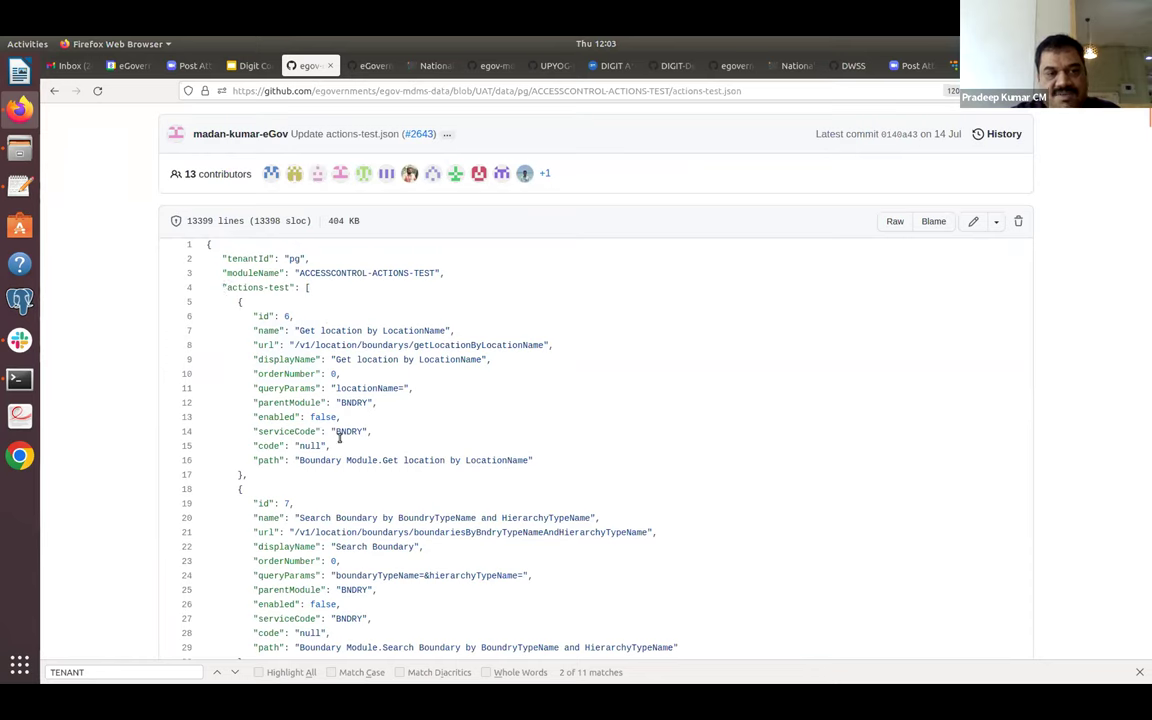
pyautogui.moveTo(320, 345); pyautogui.dragTo(533, 345)
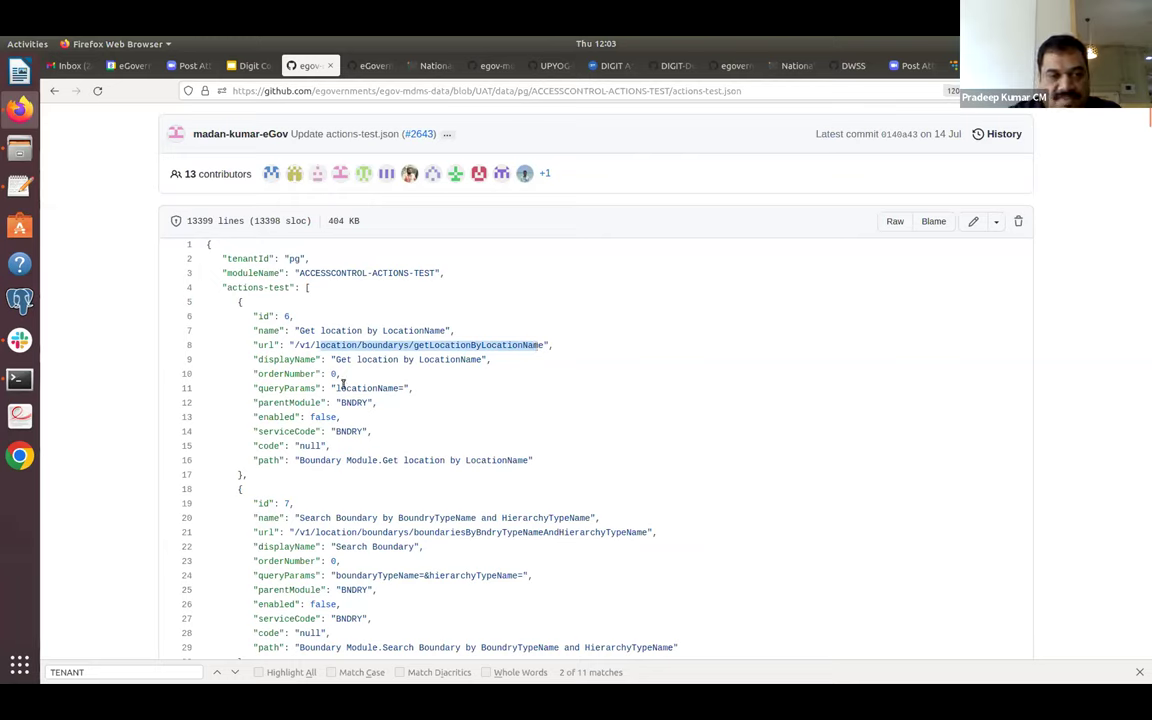
pyautogui.tripleClick(370, 458)
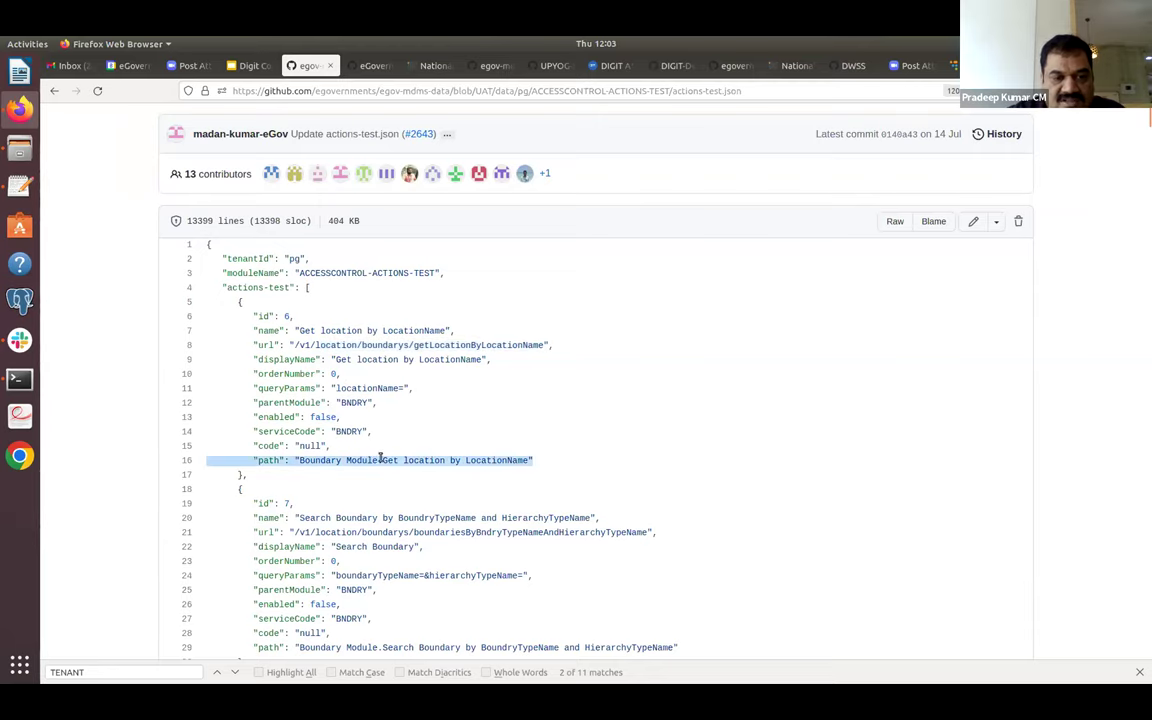
pyautogui.click(383, 460)
pyautogui.scroll(-5, 383, 460)
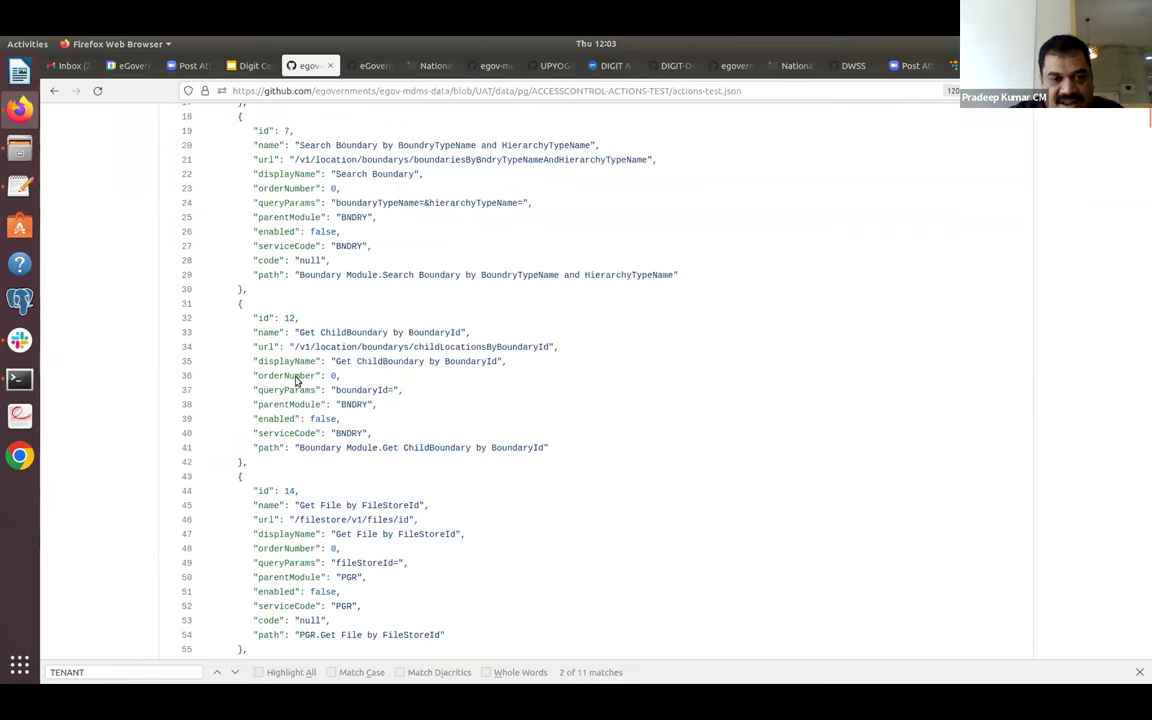
pyautogui.click(54, 92)
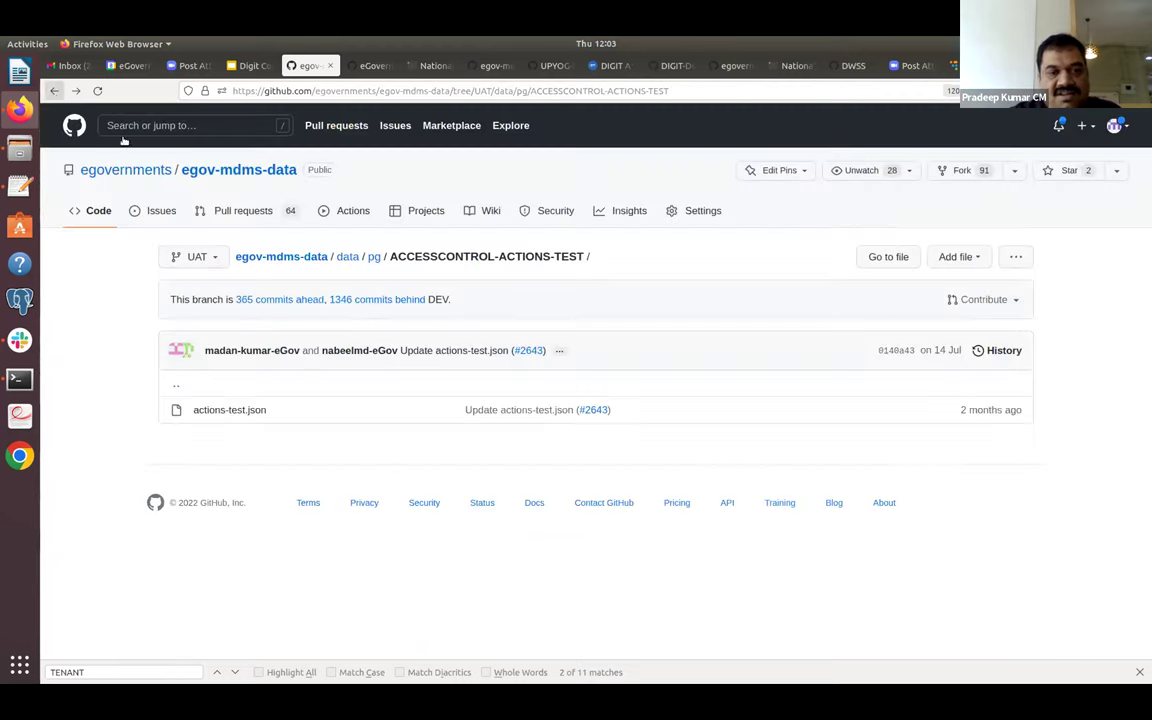
# Review roleactions.json in ACCESSCONTROL-ROLEACTIONS, noting tenantId pg, then return to the pg folder.
pyautogui.click(54, 91)
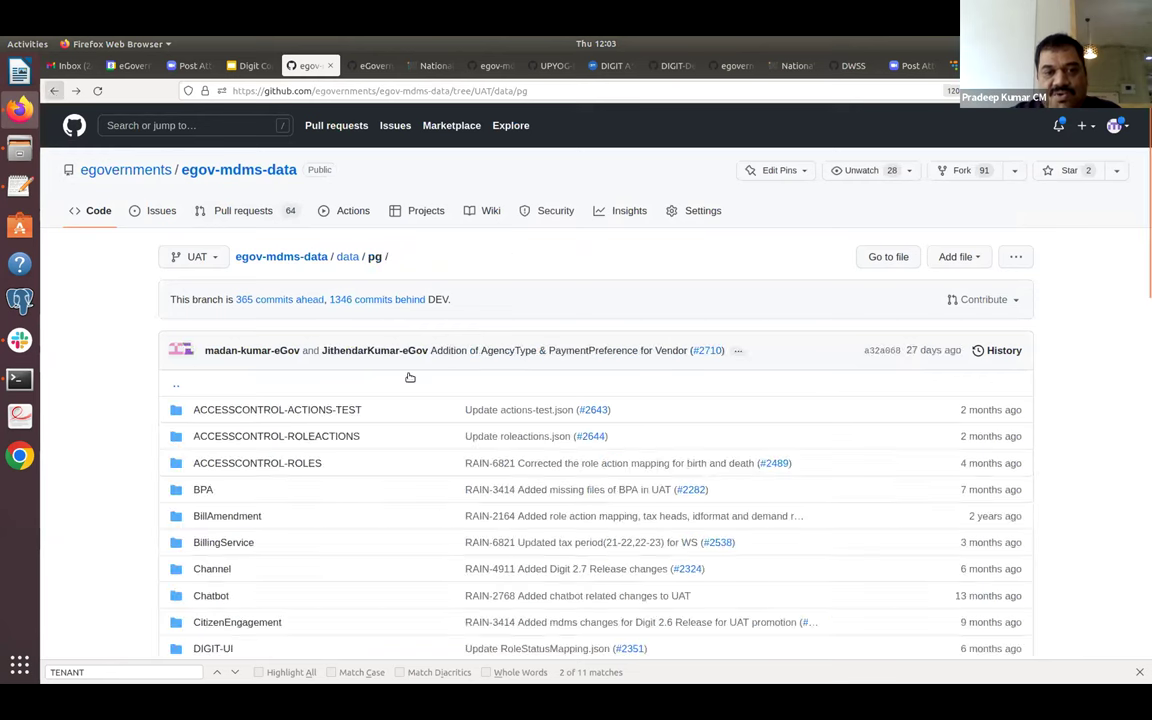
pyautogui.click(333, 440)
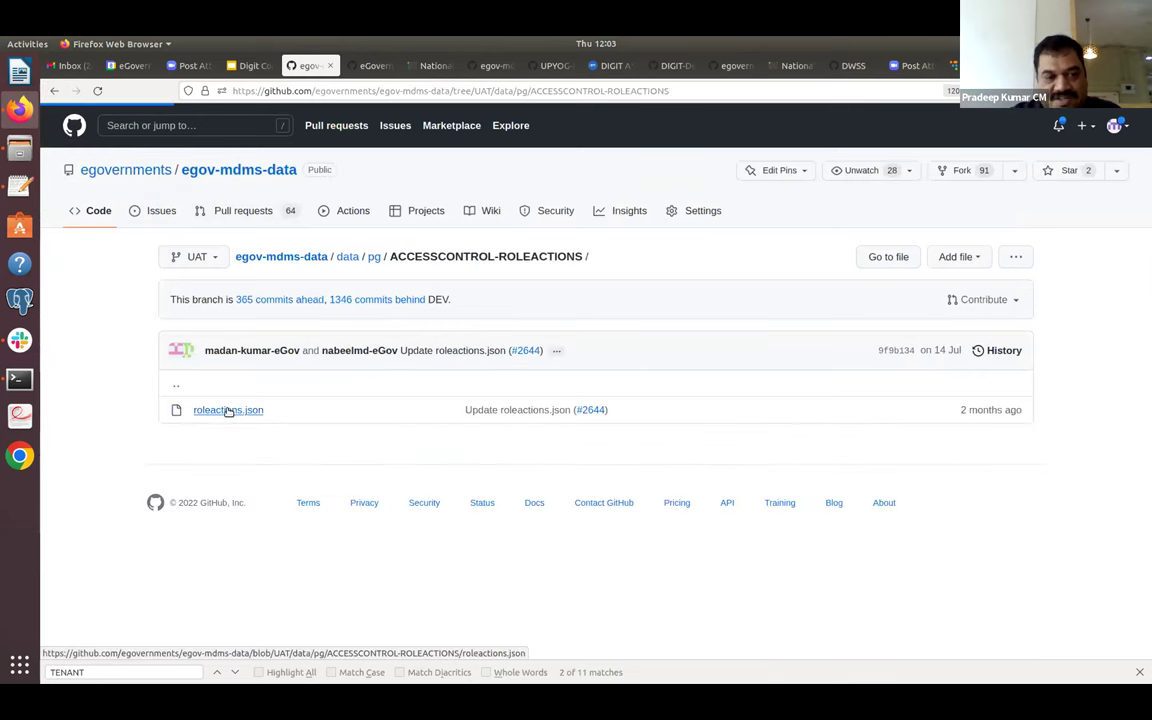
pyautogui.click(229, 410)
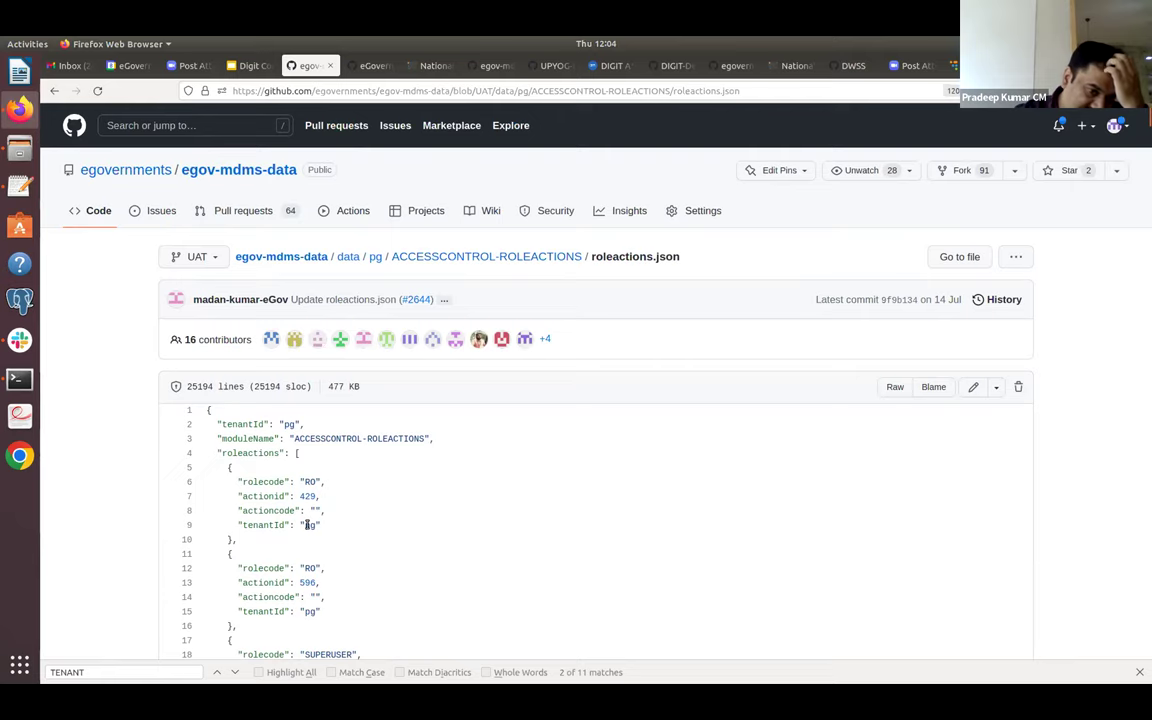
pyautogui.doubleClick(308, 525)
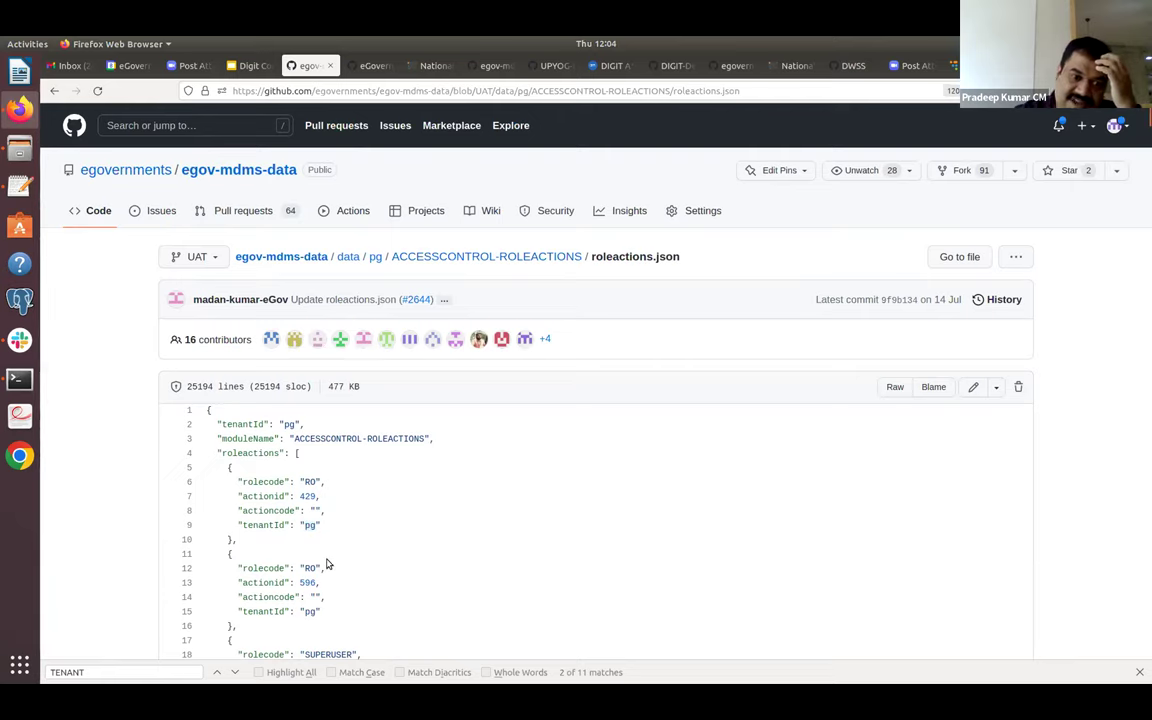
pyautogui.scroll(-5, 328, 565)
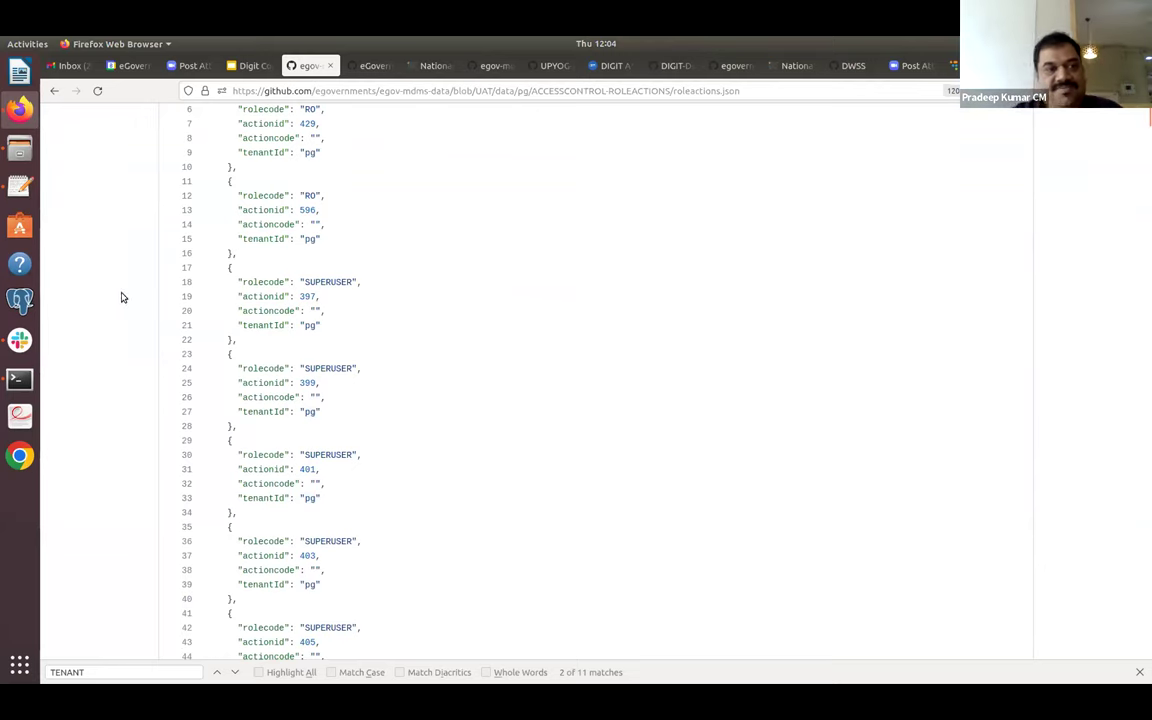
pyautogui.click(54, 91)
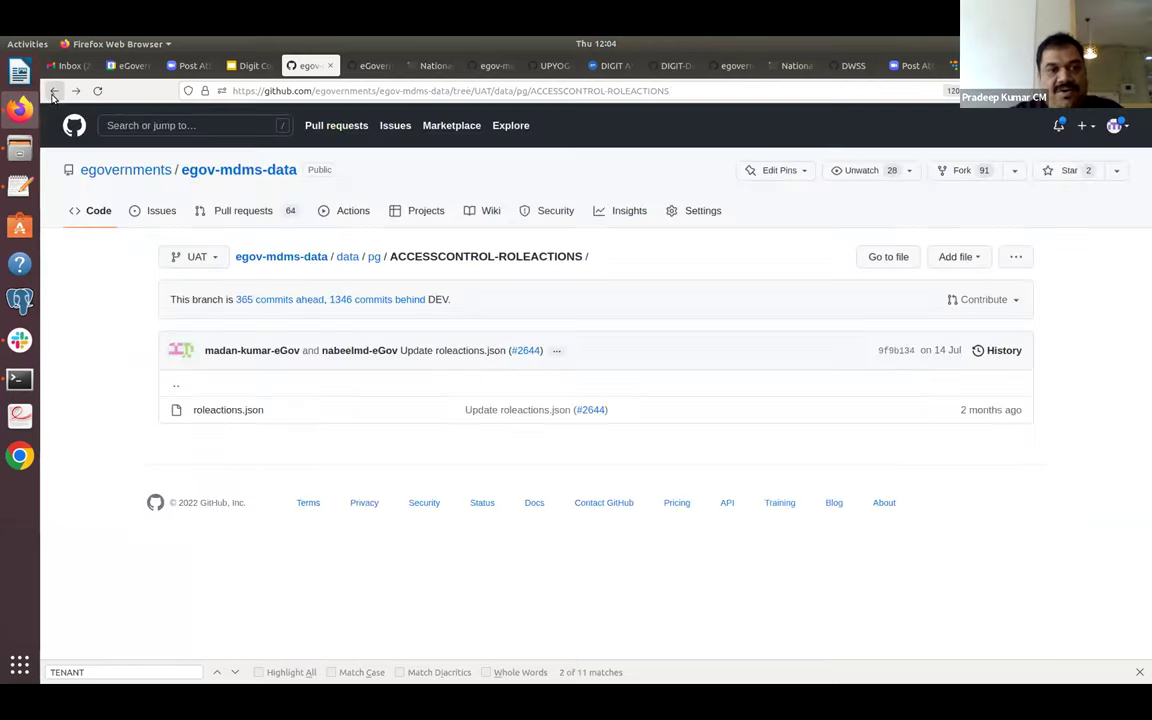
pyautogui.click(54, 91)
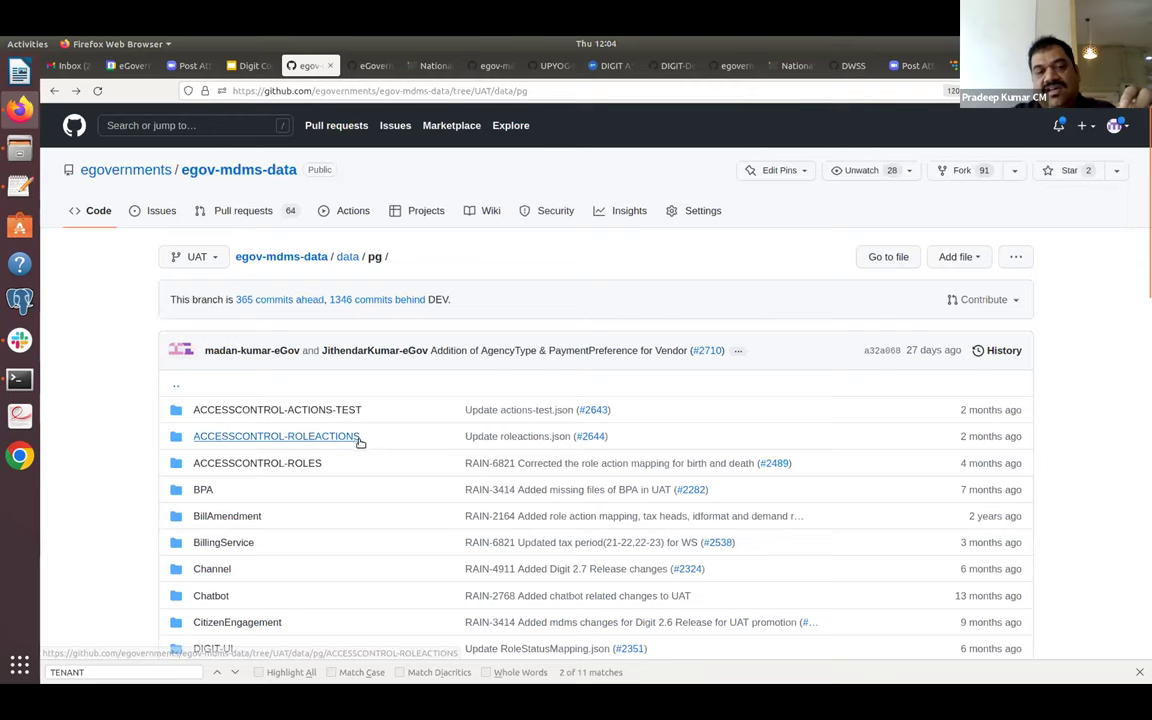
pyautogui.hotkey('ctrl', 'Tab')
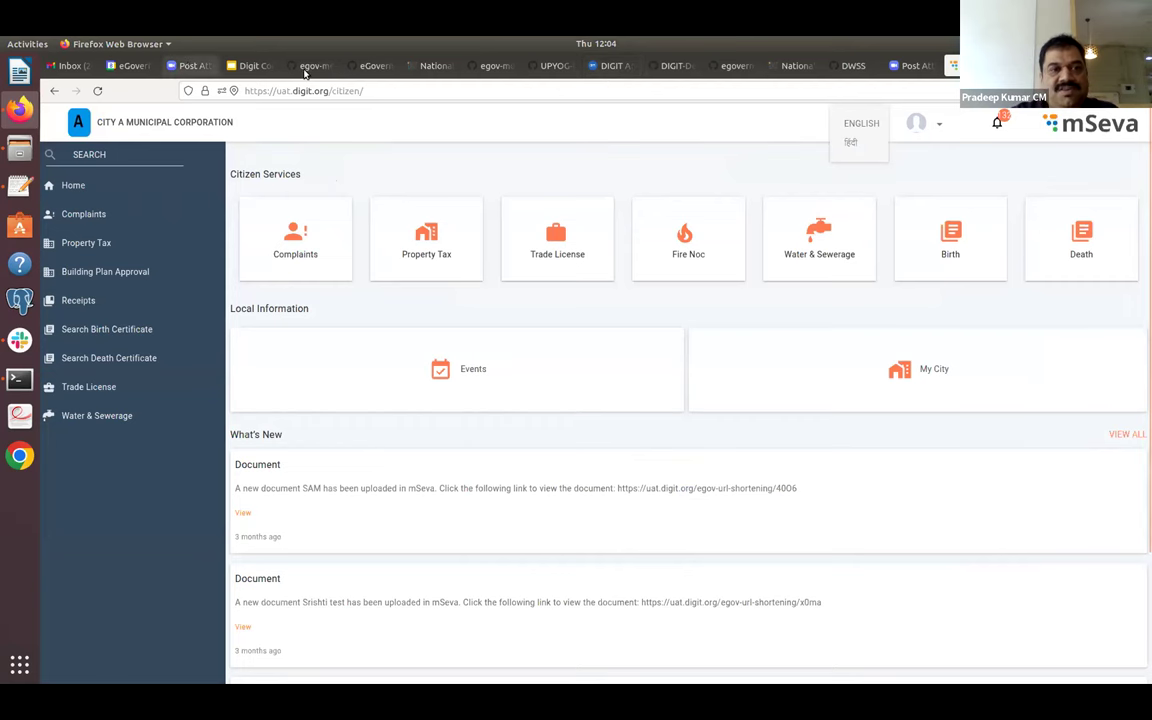
pyautogui.click(314, 67)
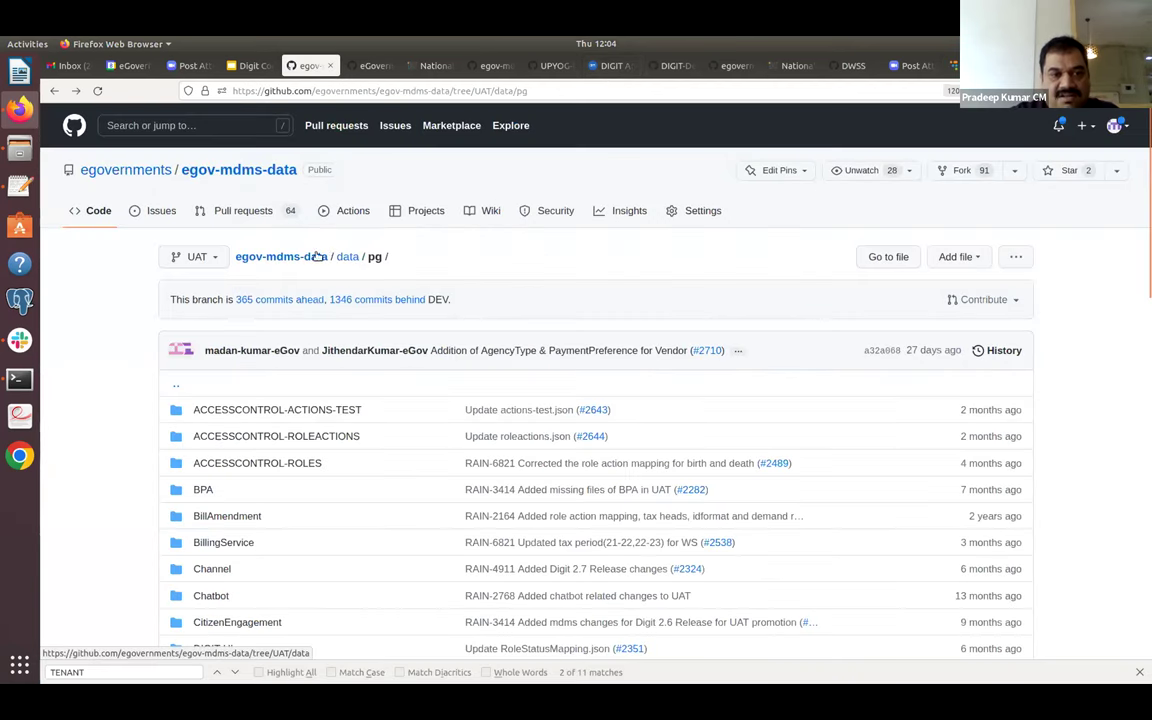
# Navigate from data through pg and citya to egov-location's boundary-data.json.
pyautogui.click(347, 258)
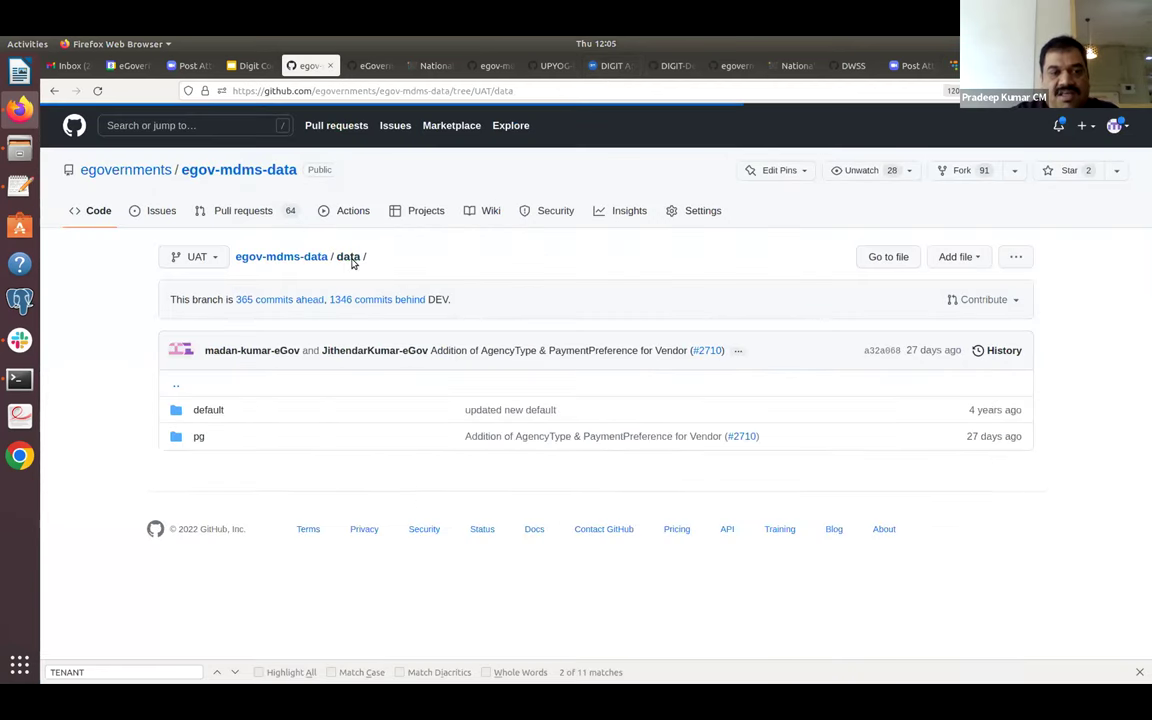
pyautogui.click(199, 437)
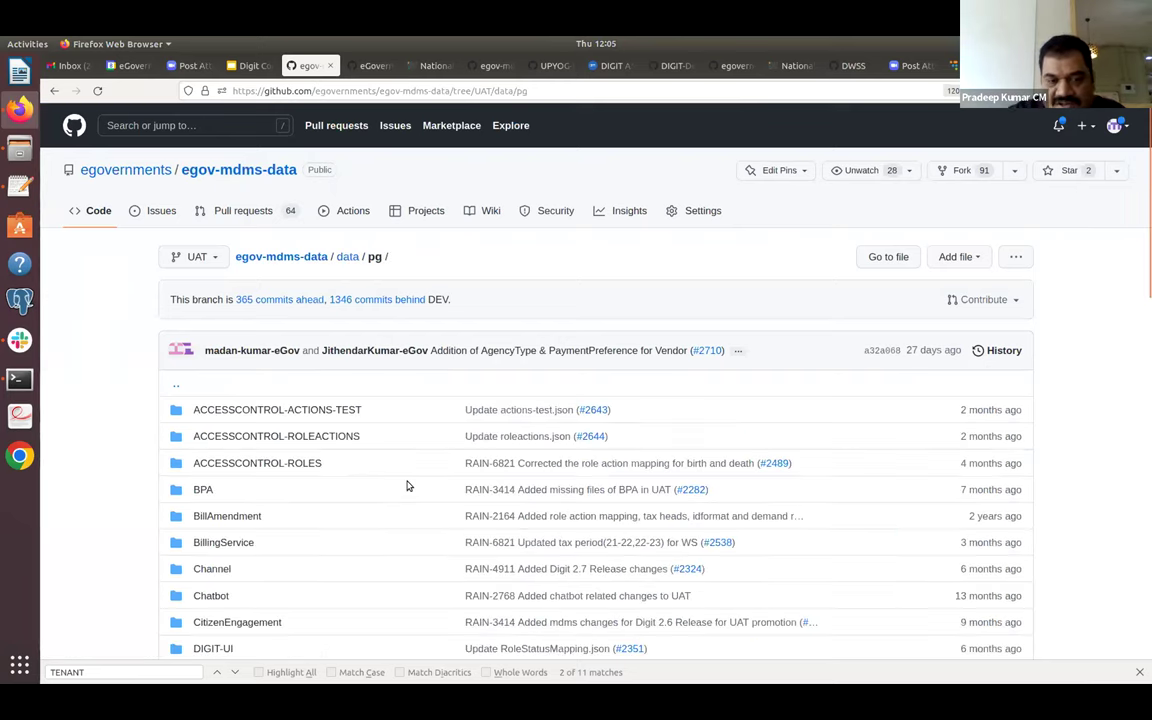
pyautogui.scroll(-1, 407, 486)
pyautogui.scroll(-15, 407, 486)
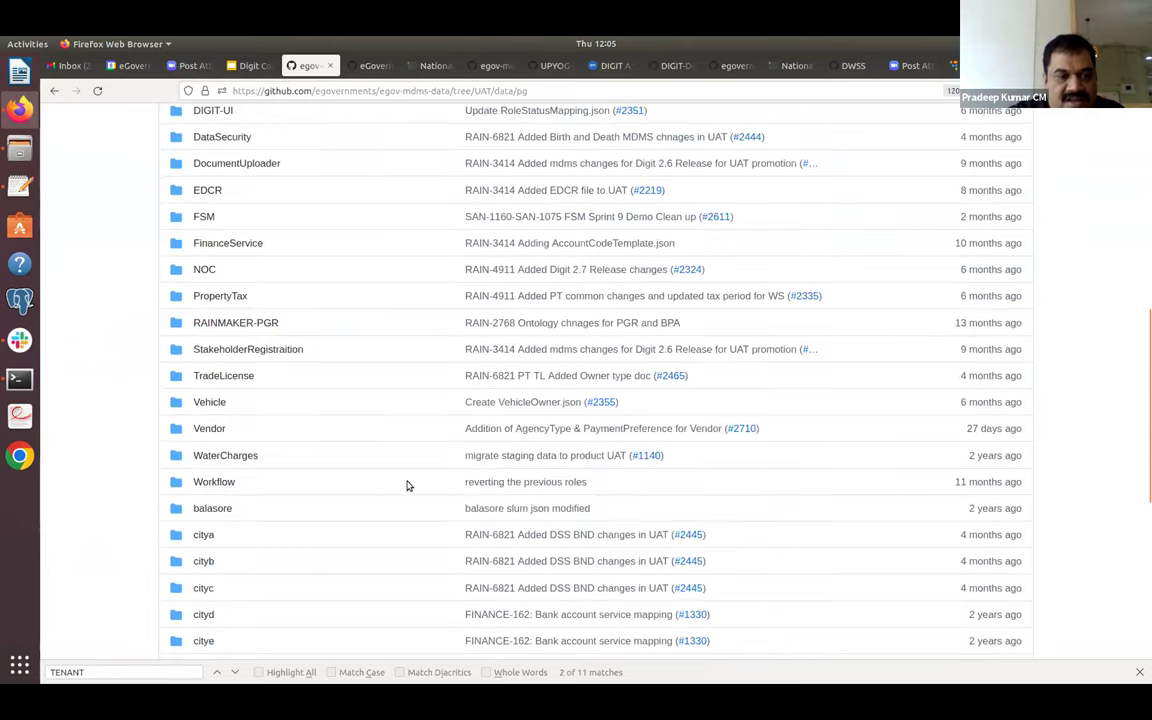
pyautogui.click(208, 372)
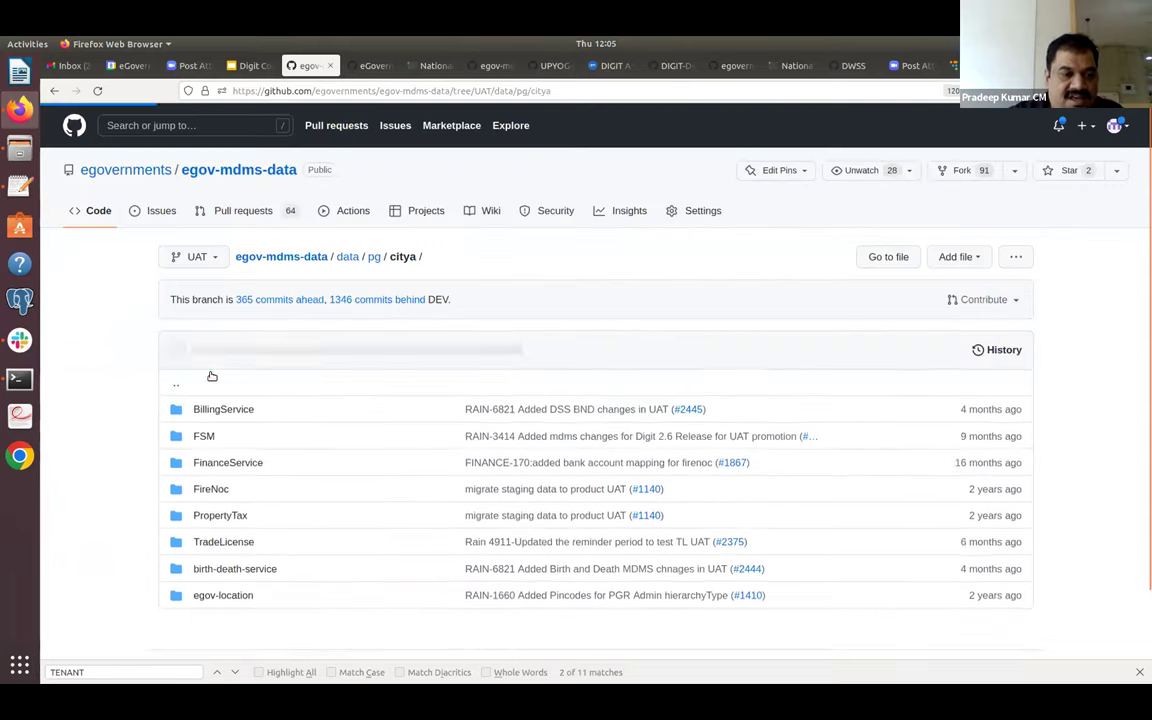
pyautogui.click(236, 597)
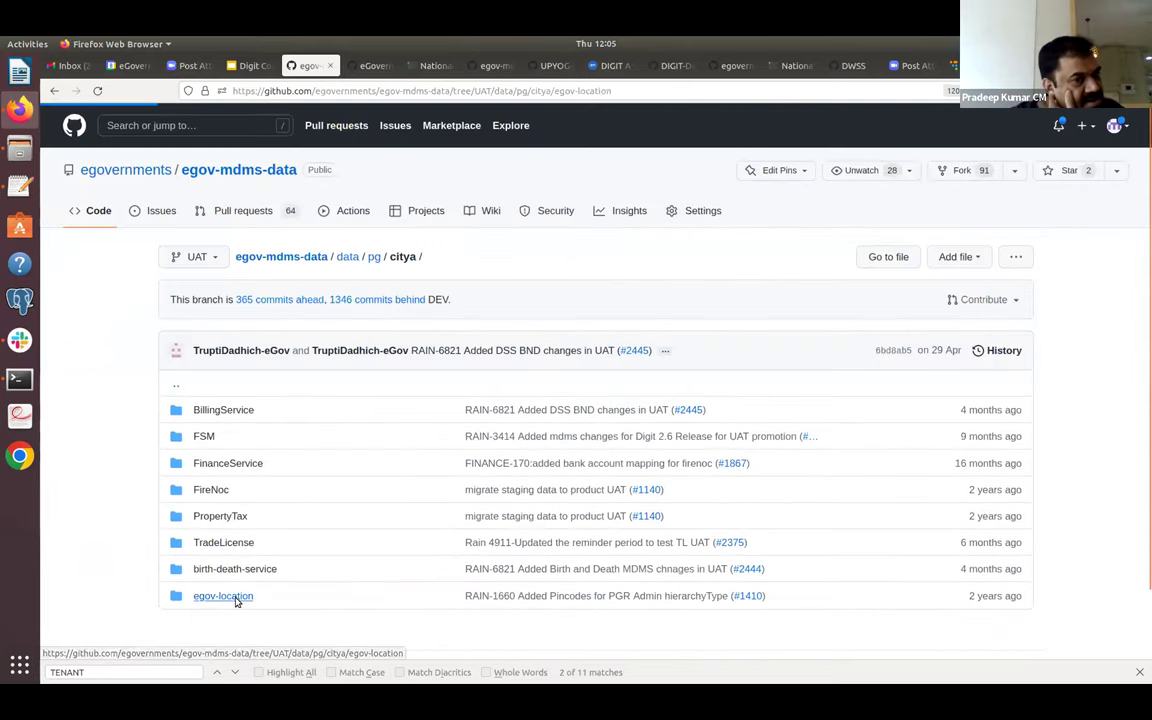
pyautogui.click(247, 411)
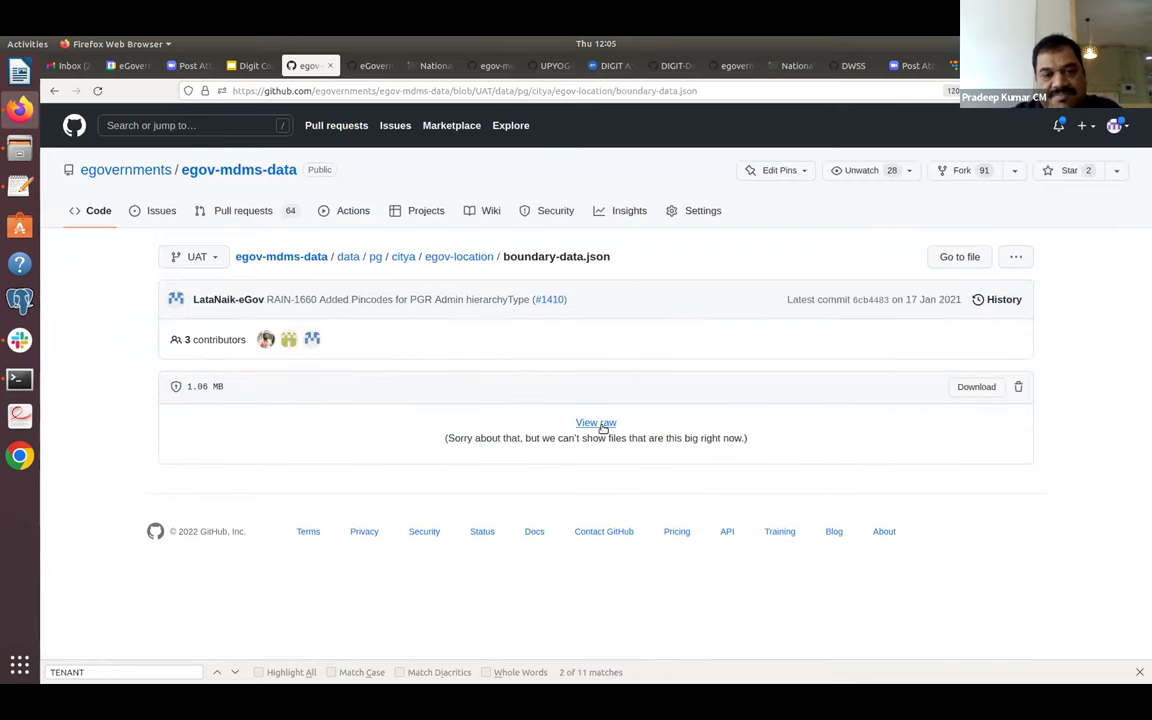
# View boundary-data.json raw and inspect the REVENUE boundary hierarchy.
pyautogui.click(596, 424)
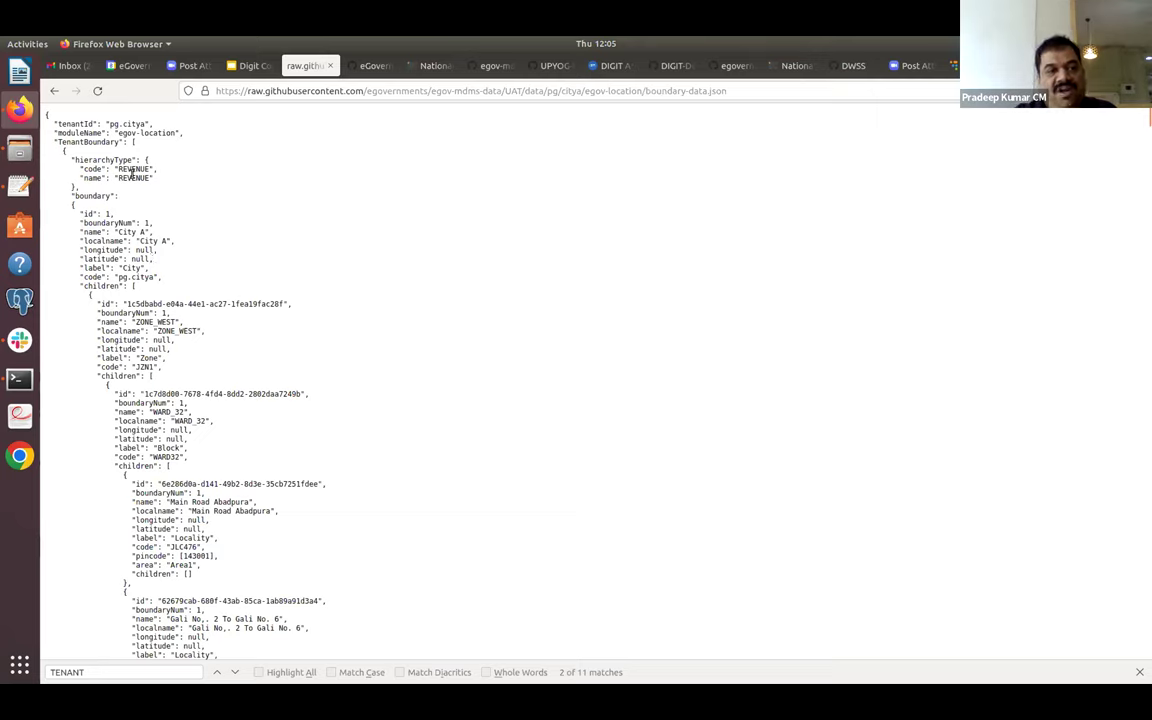
pyautogui.tripleClick(133, 175)
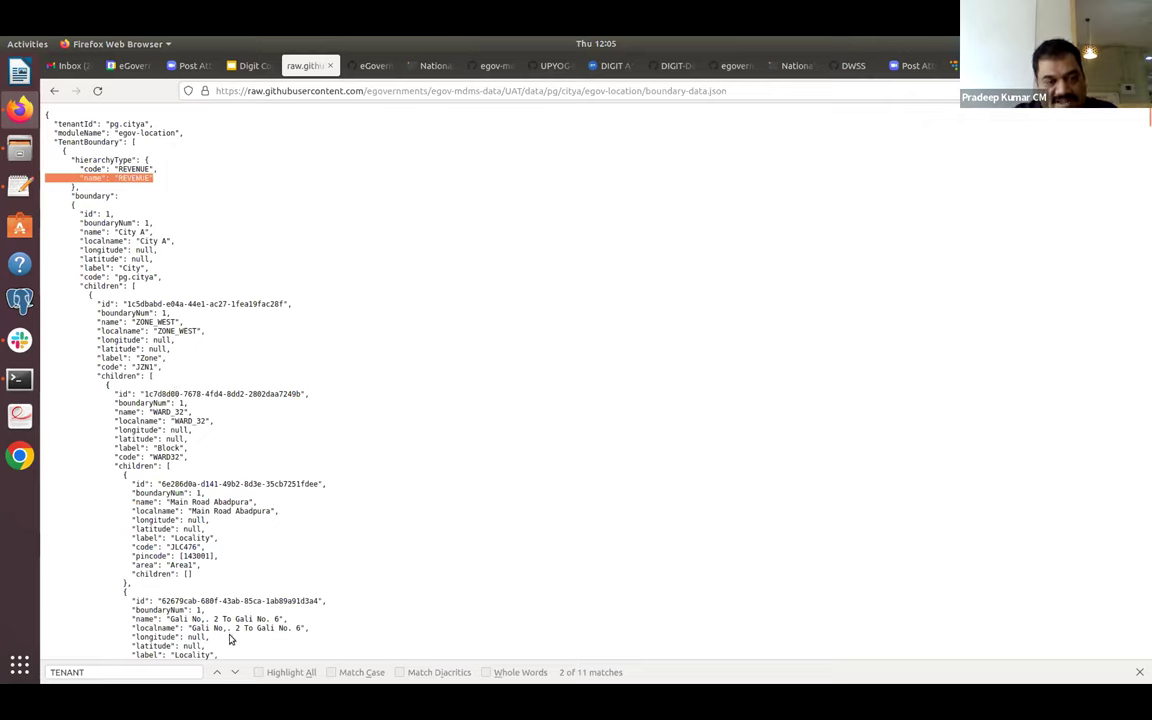
pyautogui.click(259, 578)
pyautogui.scroll(-15, 259, 578)
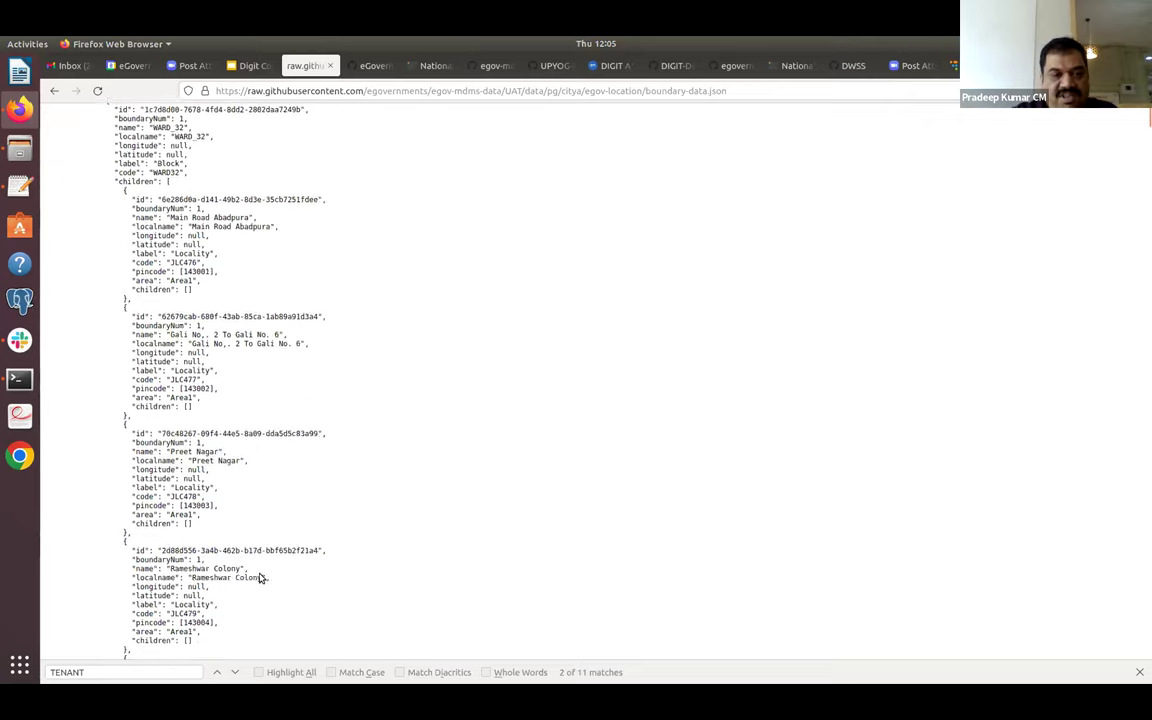
# Leave boundary-data.json and go up to the citya folder.
pyautogui.scroll(-20, 259, 578)
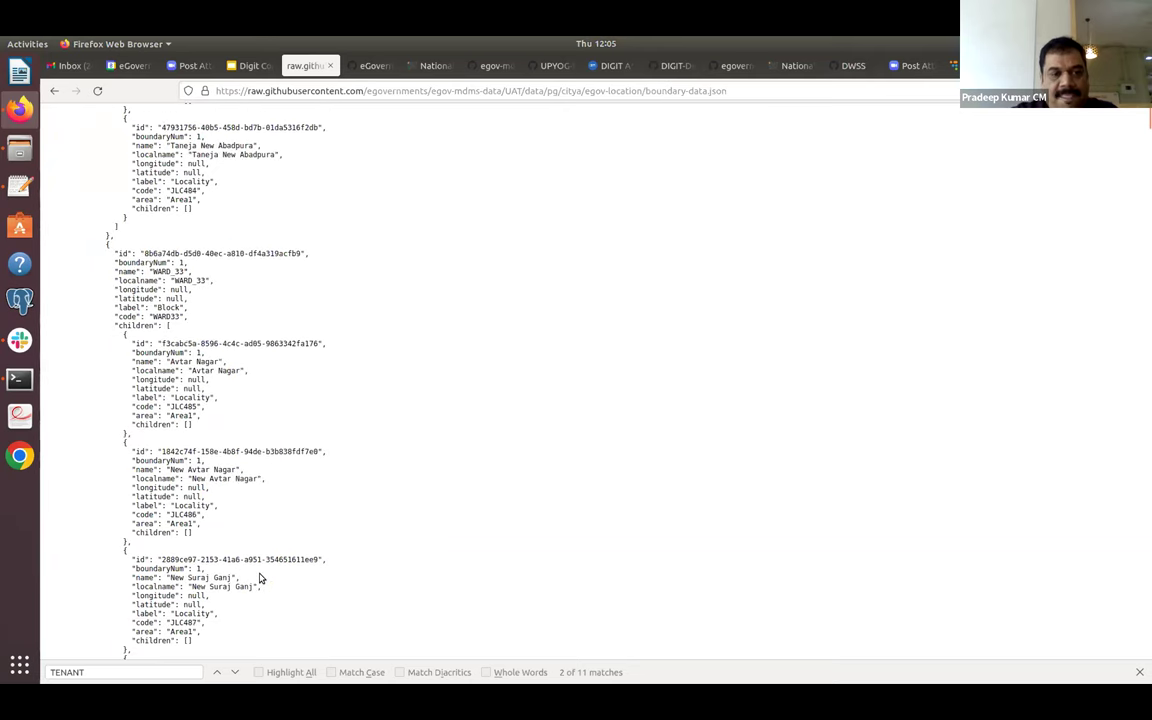
pyautogui.click(53, 91)
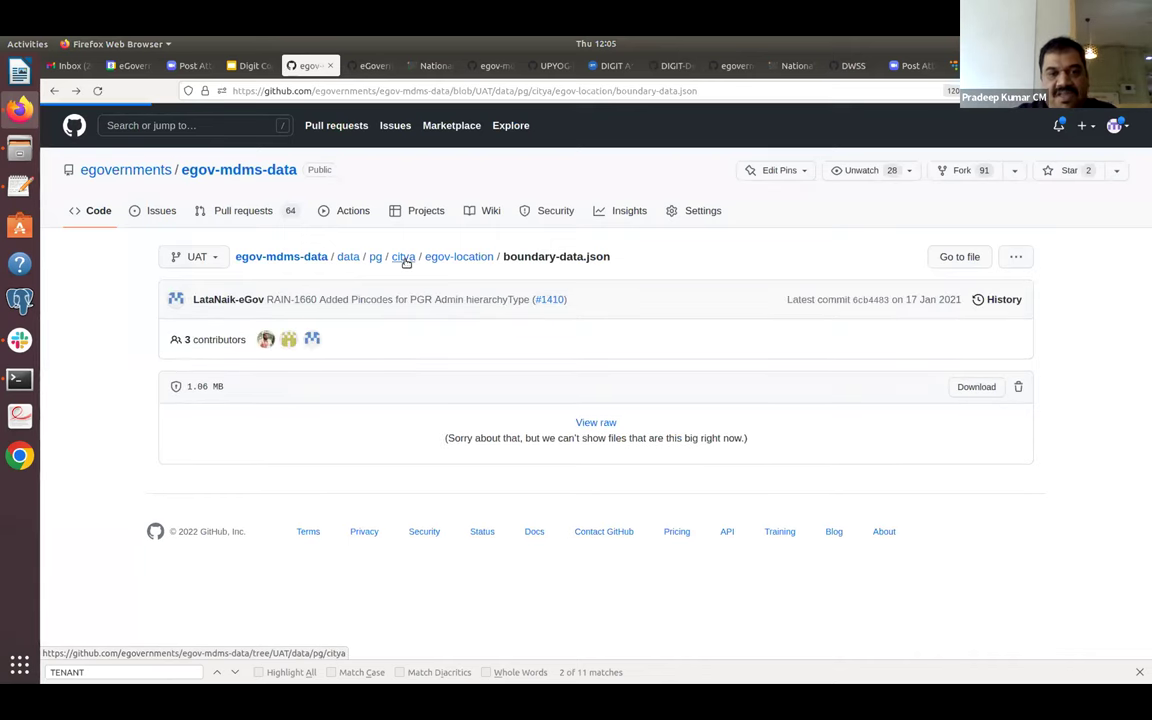
pyautogui.click(405, 258)
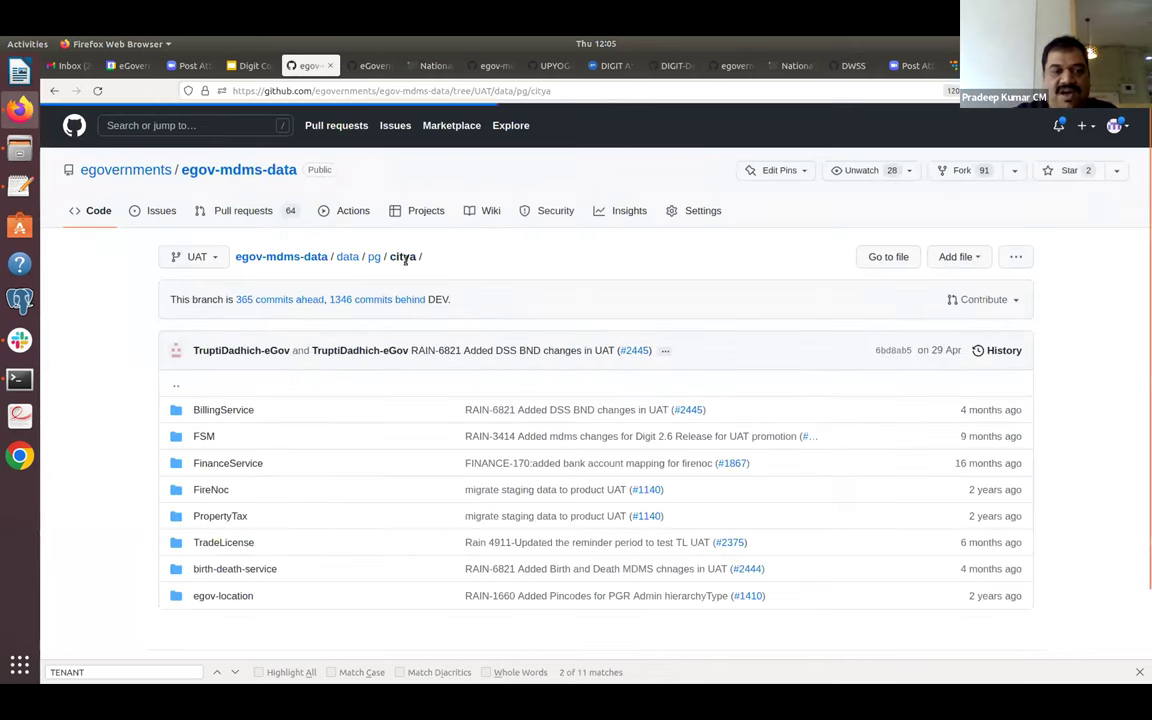
# Check the OWNER.ADDRESSPROOF.VOTERID code in PropertyTax MutationDocuments.json, then go back.
pyautogui.click(233, 517)
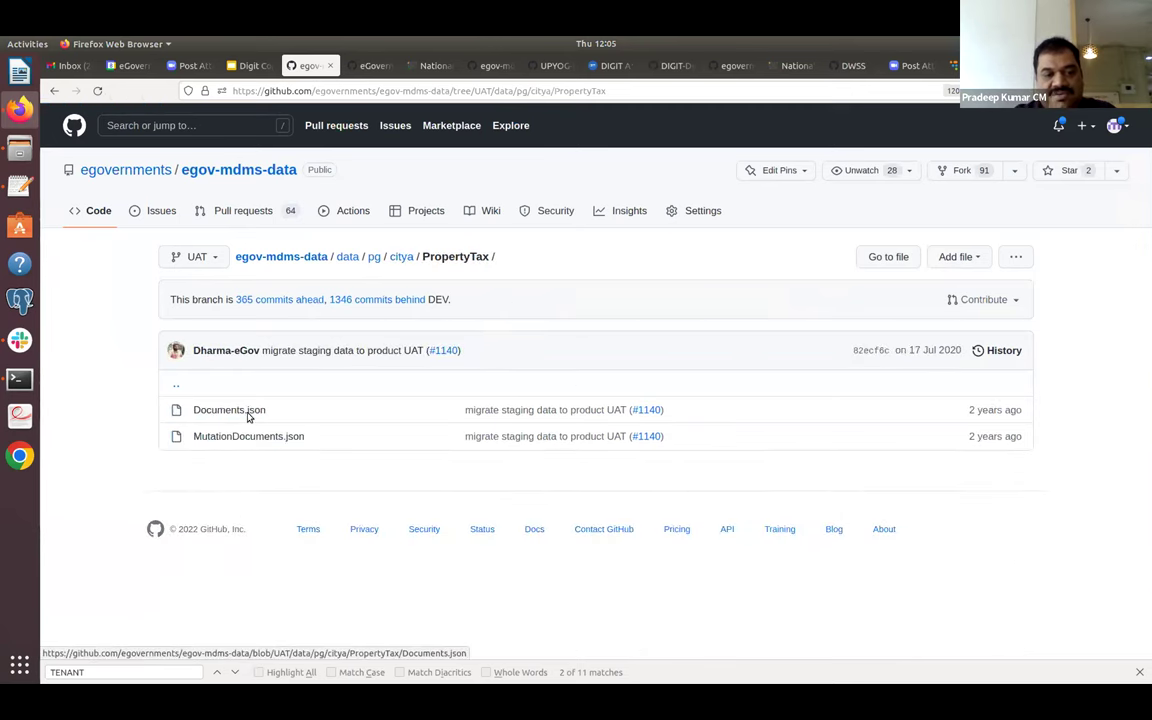
pyautogui.click(246, 439)
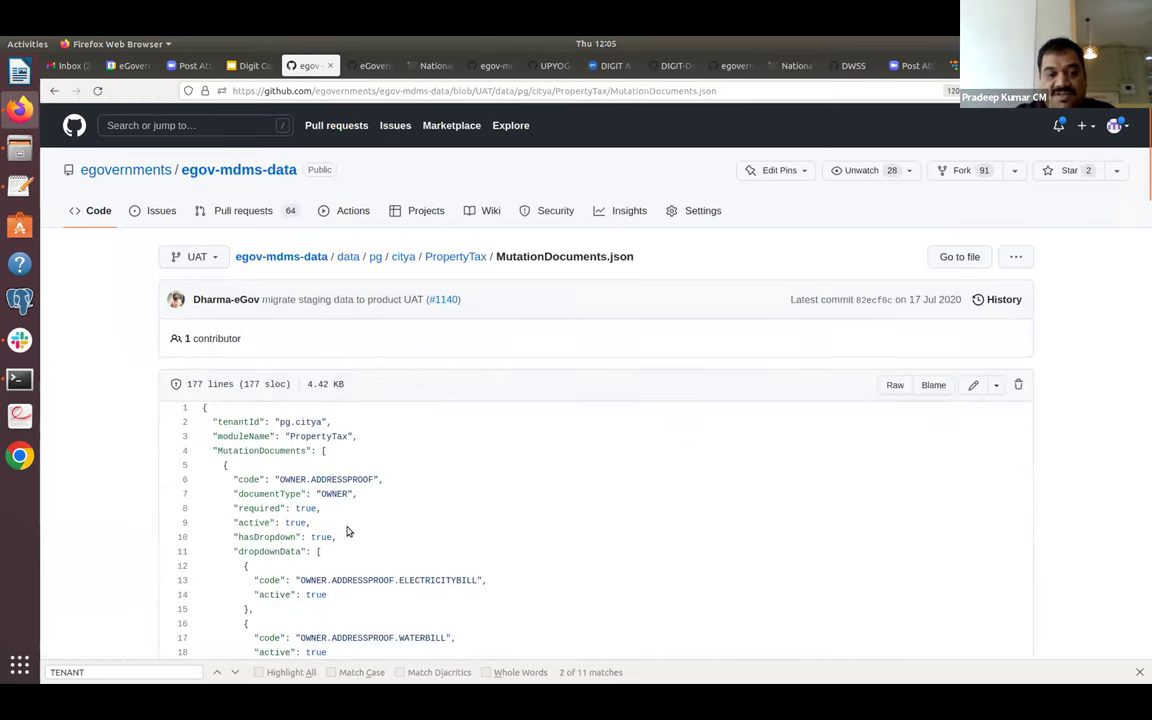
pyautogui.scroll(-3, 348, 531)
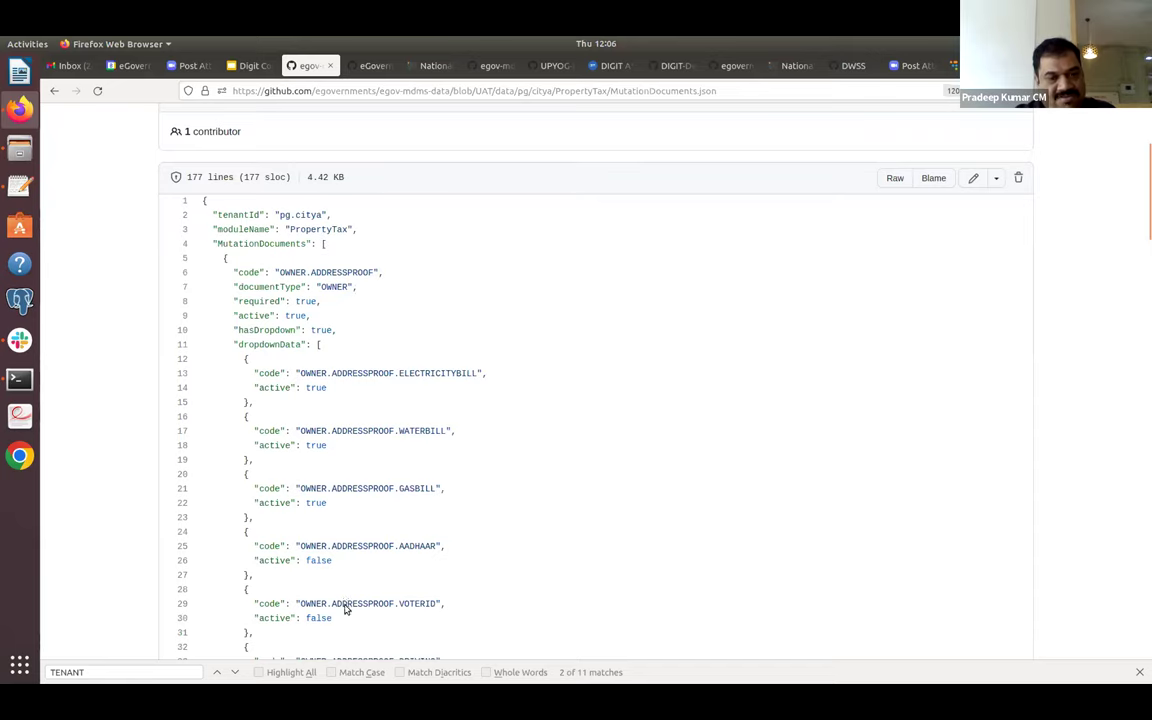
pyautogui.scroll(-4, 345, 601)
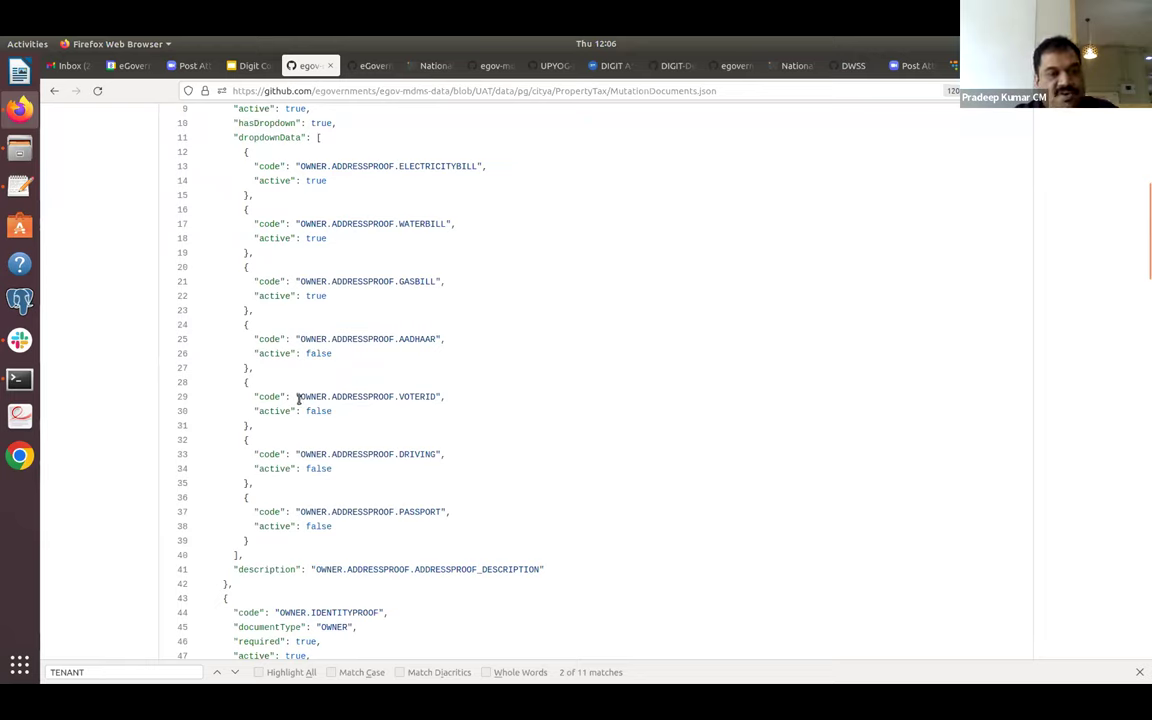
pyautogui.moveTo(299, 397); pyautogui.dragTo(435, 398)
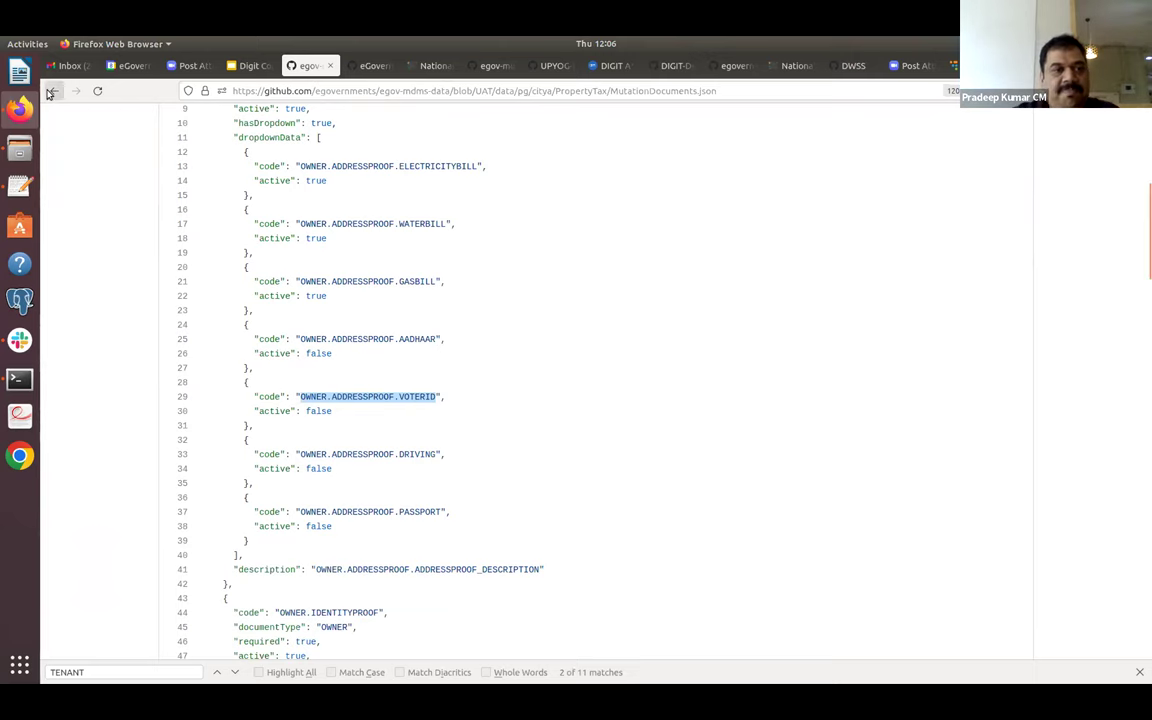
pyautogui.click(50, 92)
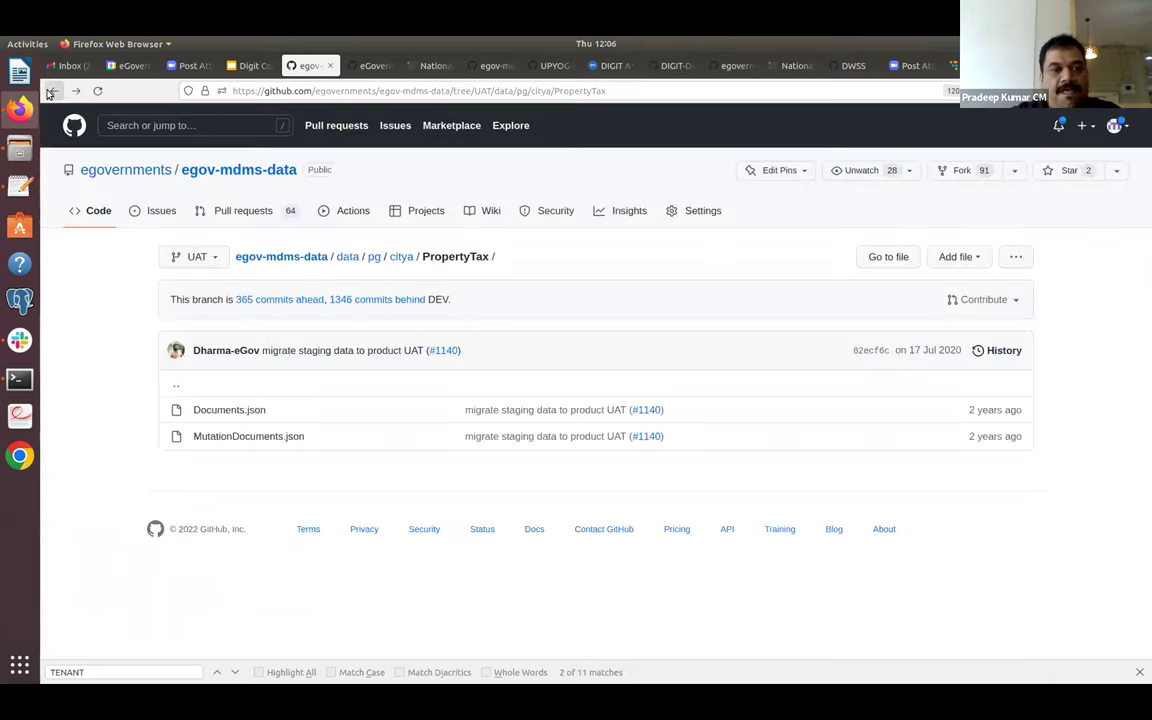
# Go up from citya to pg and open the state-level PropertyTax folder.
pyautogui.click(406, 257)
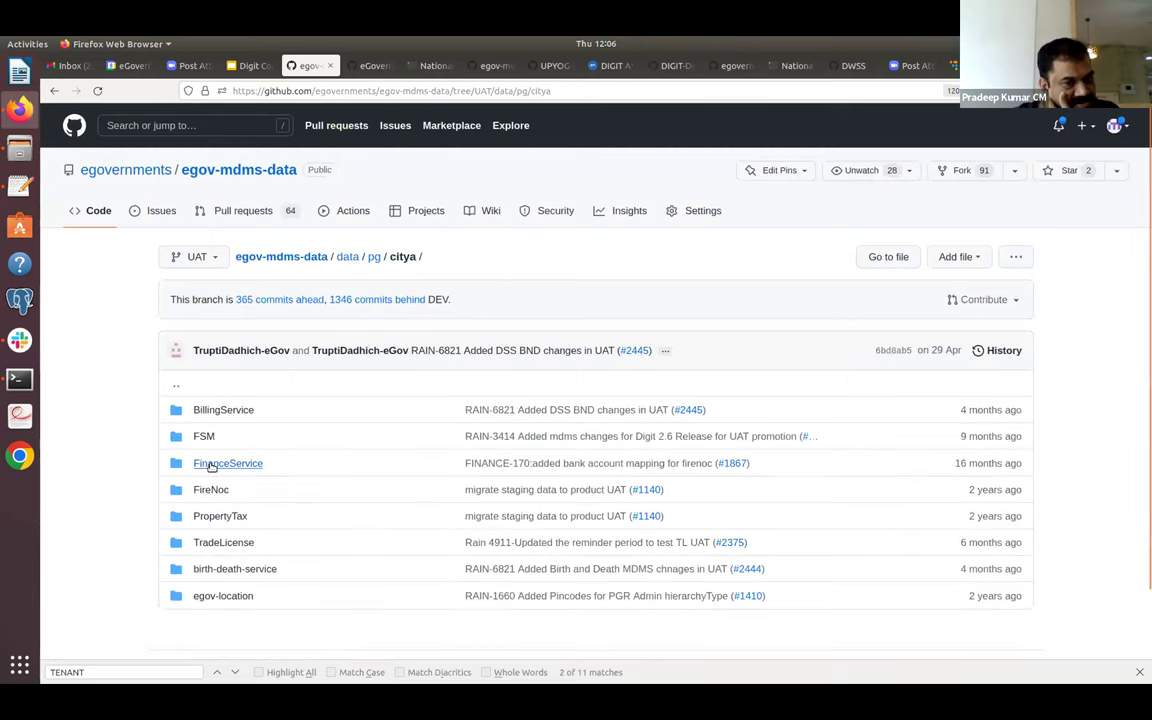
pyautogui.click(373, 258)
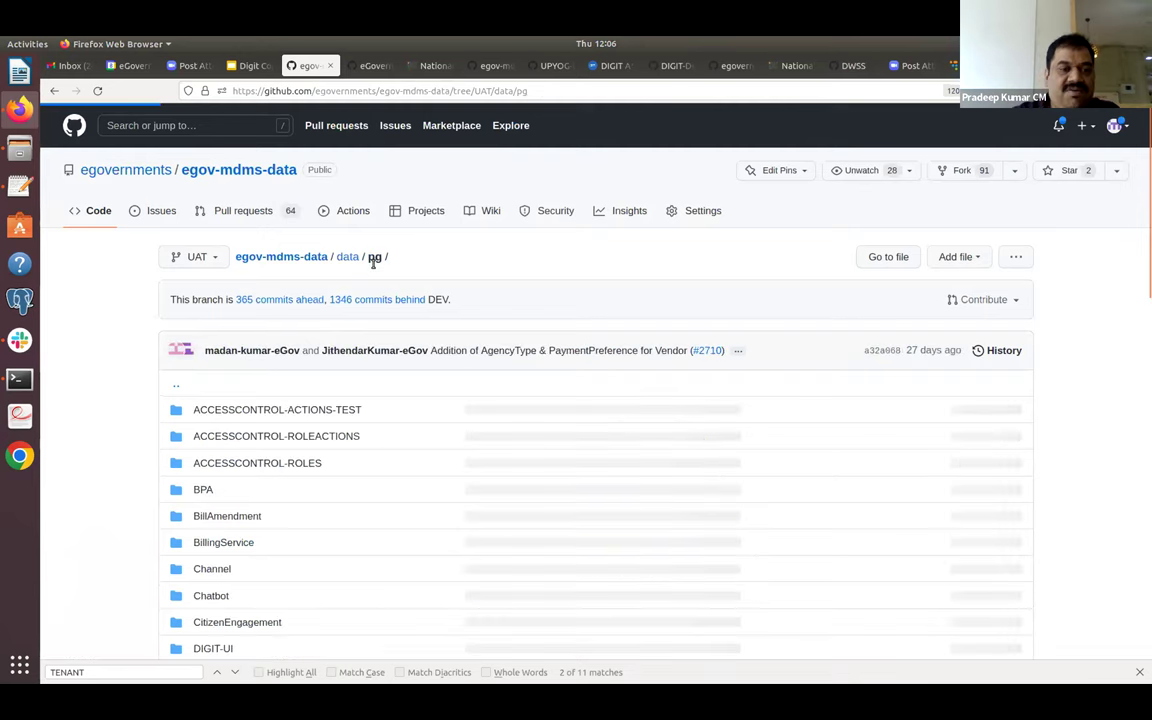
pyautogui.scroll(-10, 373, 262)
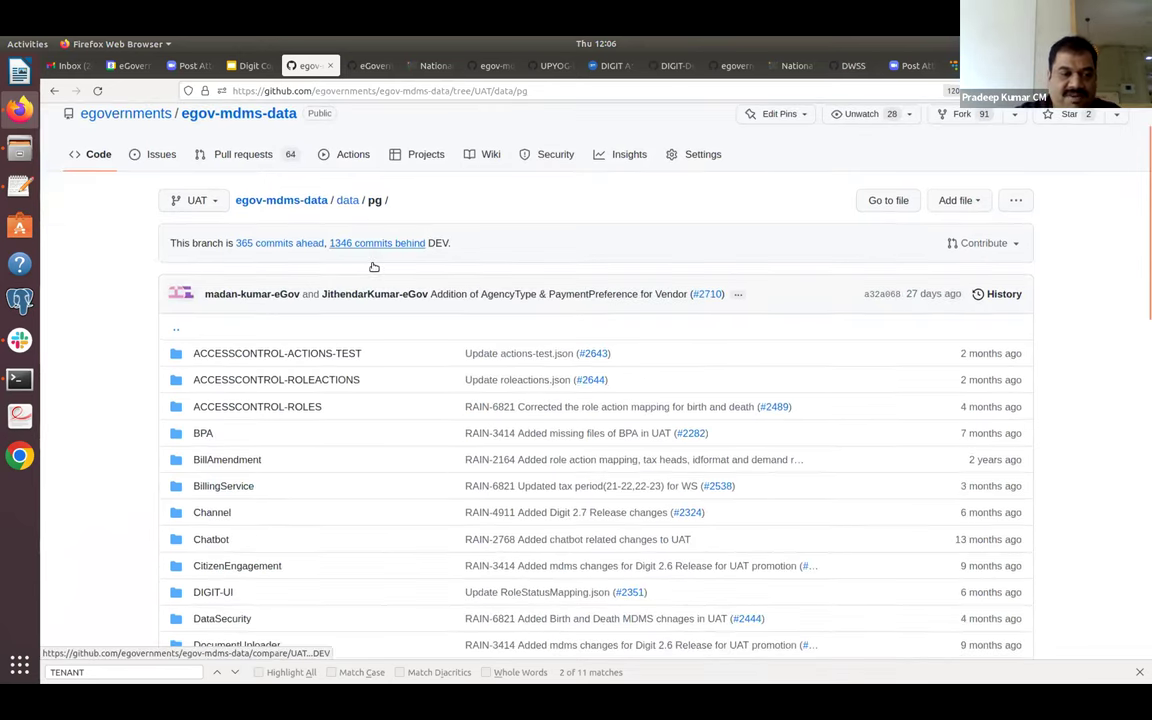
pyautogui.scroll(-7, 372, 267)
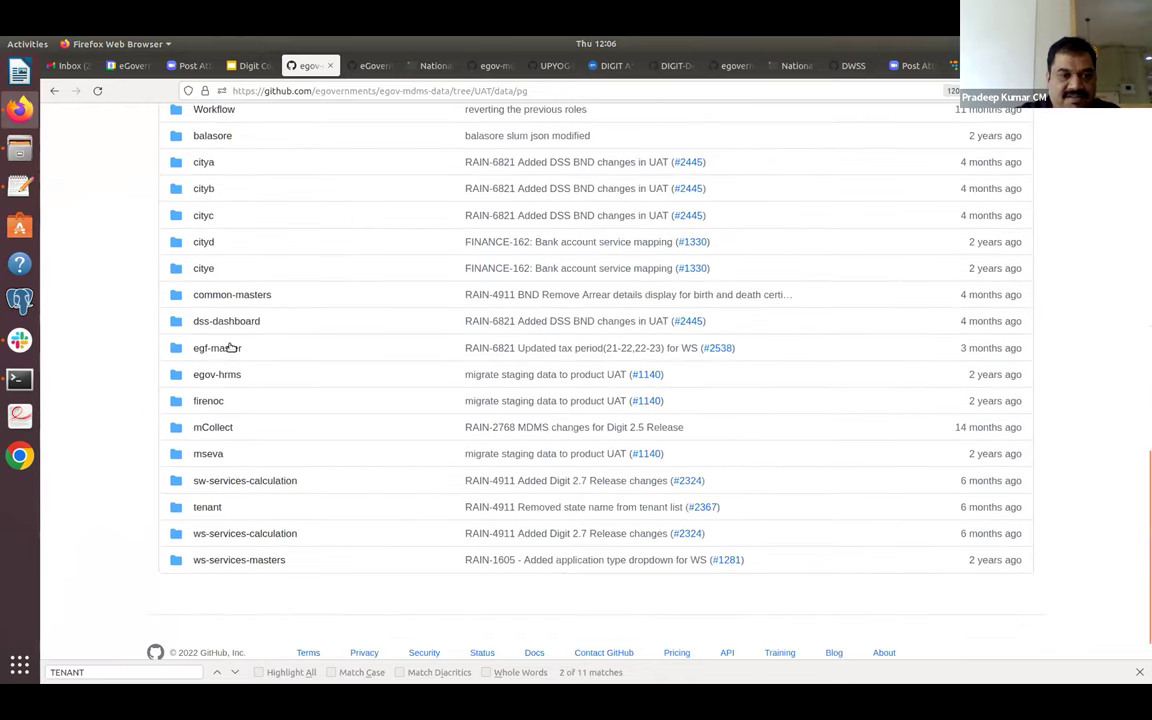
pyautogui.scroll(3, 266, 325)
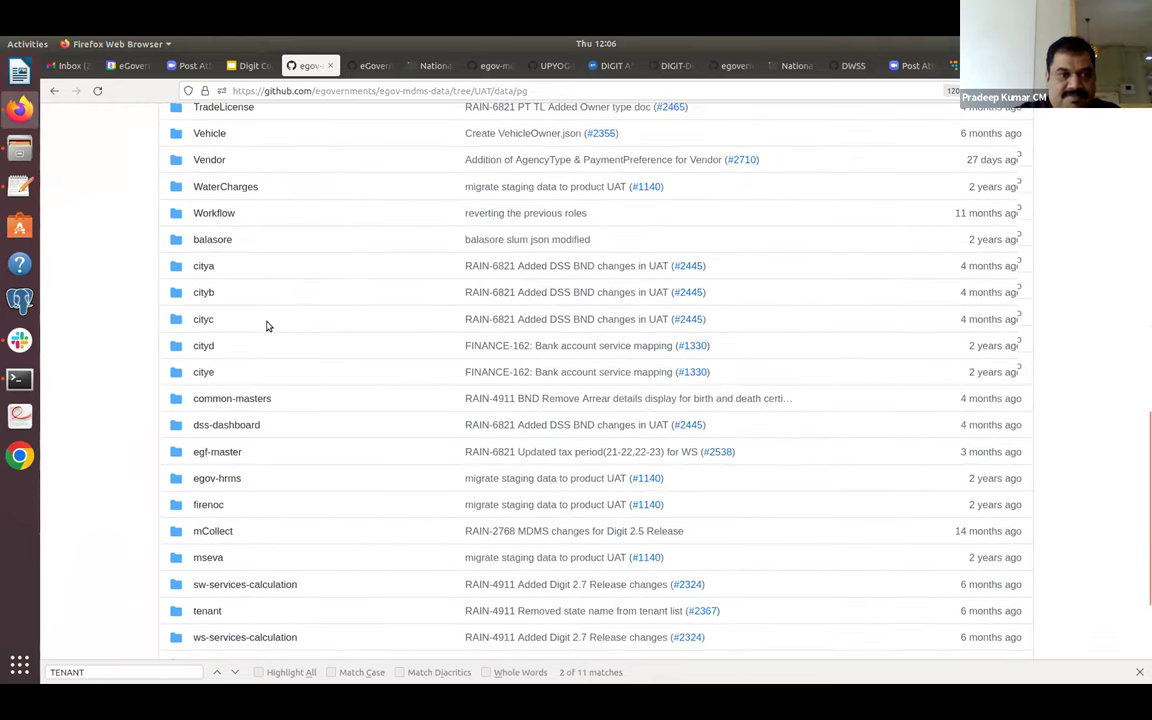
pyautogui.scroll(4, 240, 219)
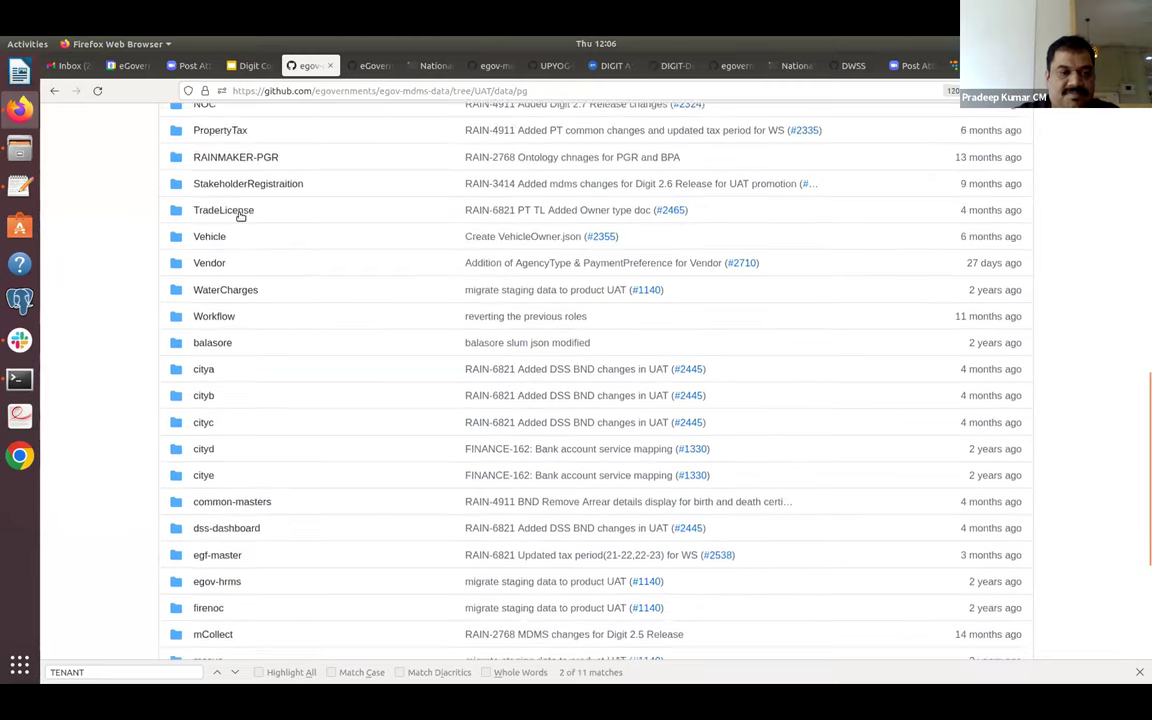
pyautogui.click(239, 216)
pyautogui.scroll(-4, 285, 400)
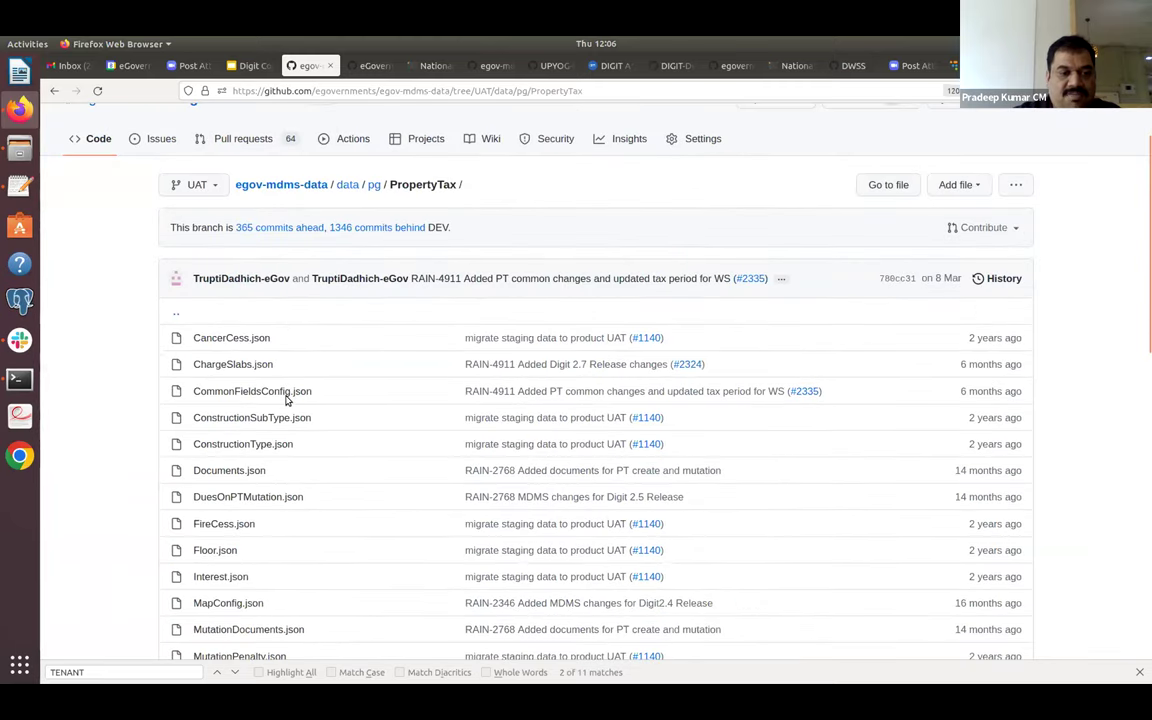
pyautogui.scroll(-1, 251, 255)
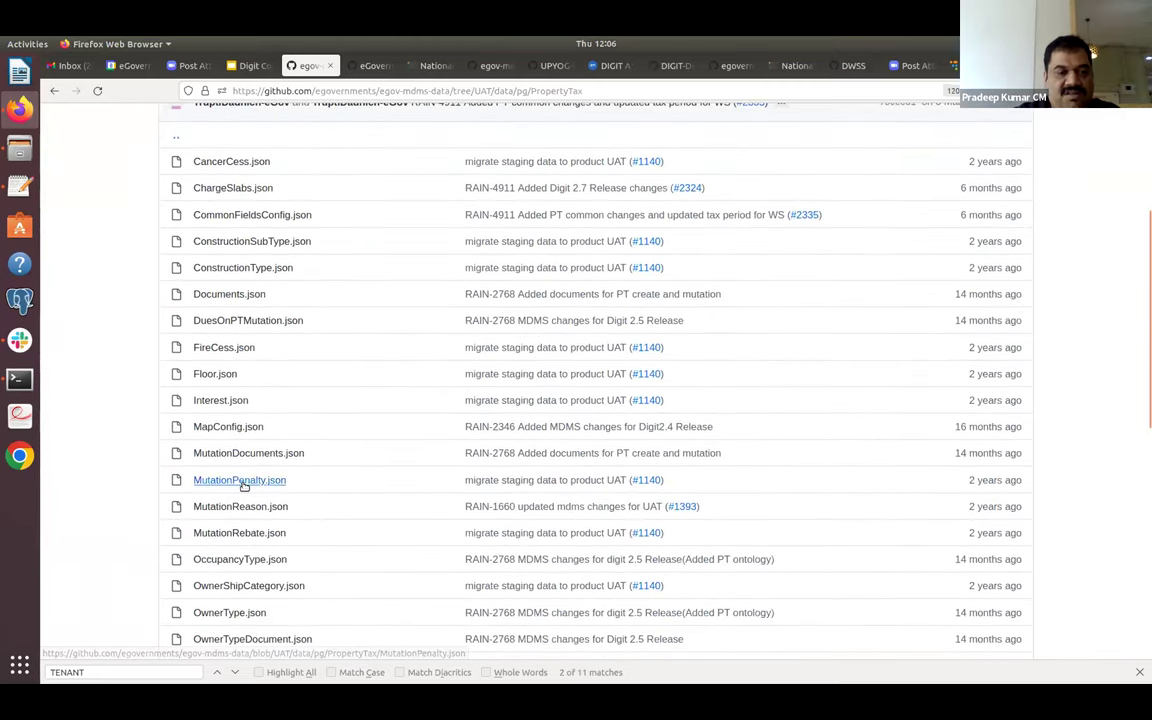
pyautogui.click(240, 480)
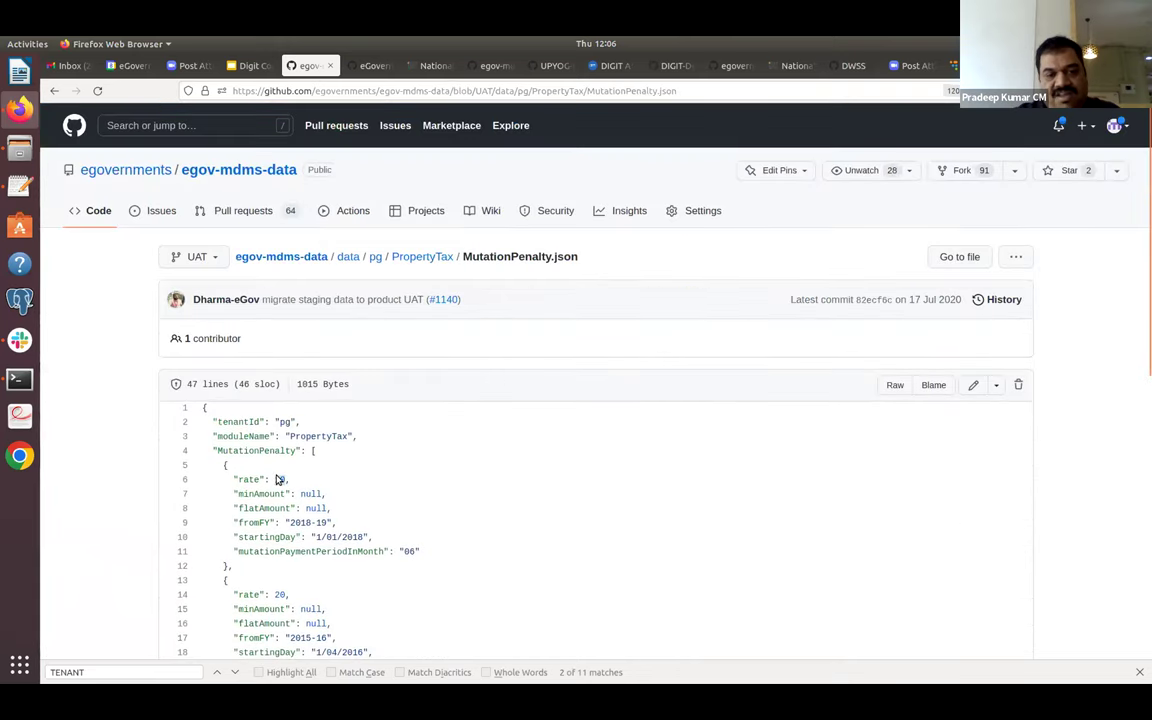
pyautogui.scroll(-3, 279, 480)
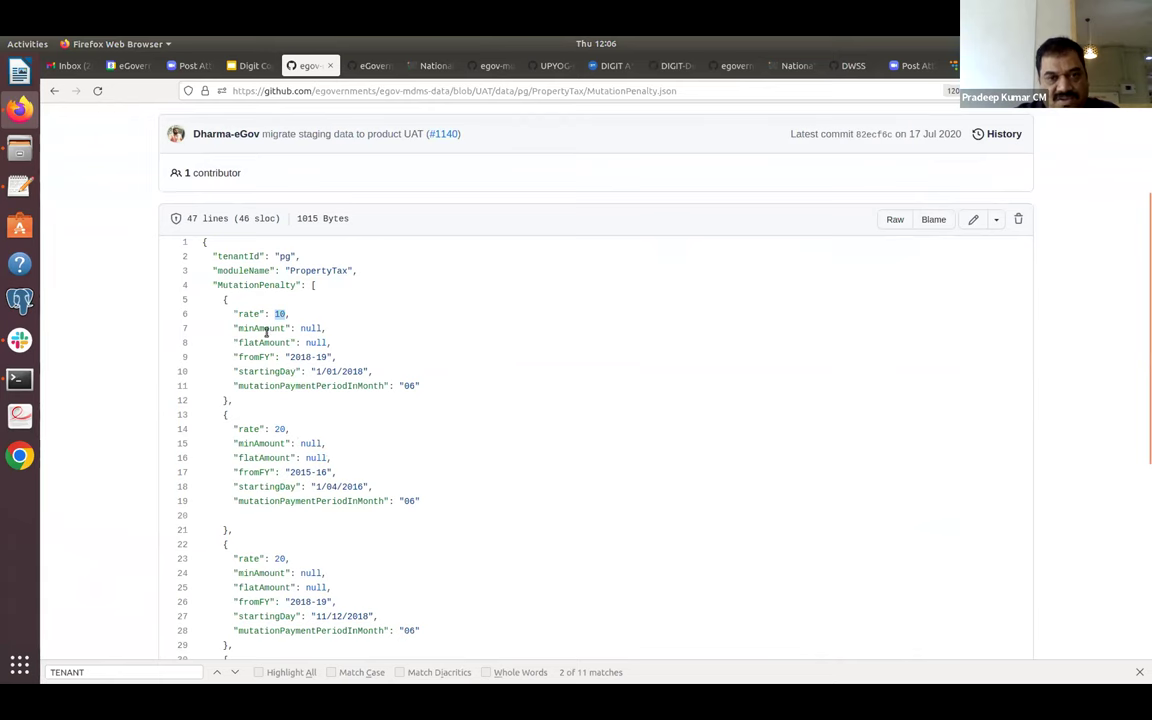
pyautogui.click(54, 90)
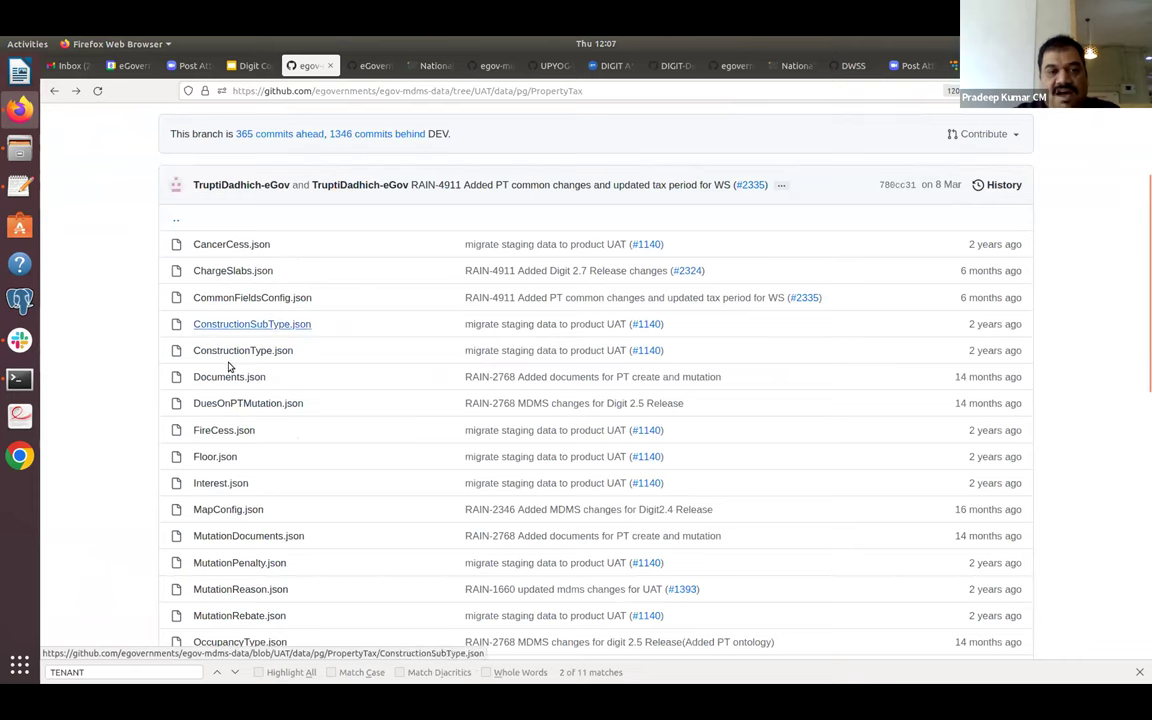
pyautogui.scroll(-3, 229, 443)
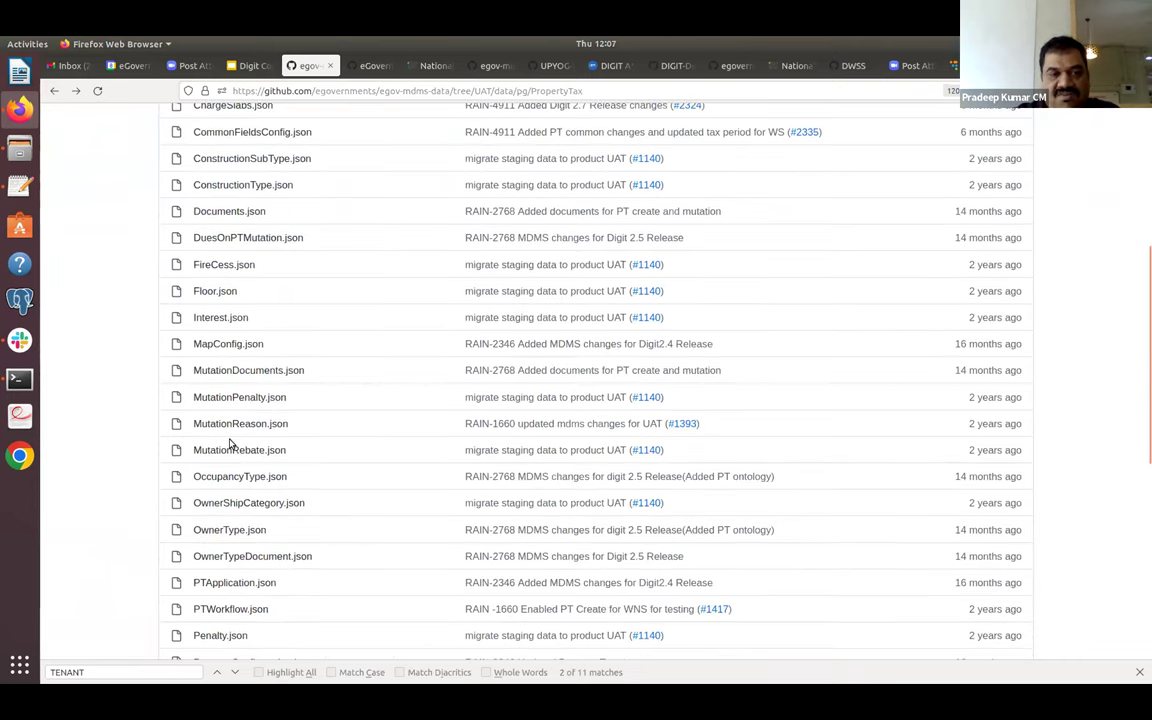
pyautogui.scroll(-2, 380, 430)
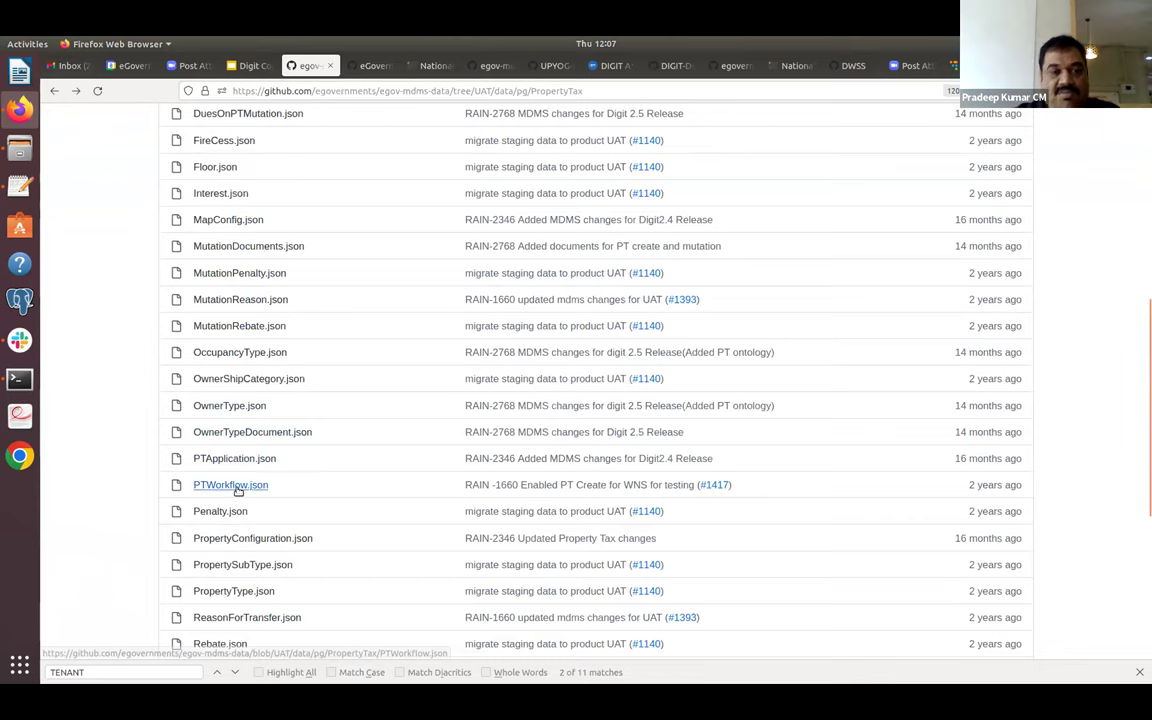
pyautogui.click(236, 490)
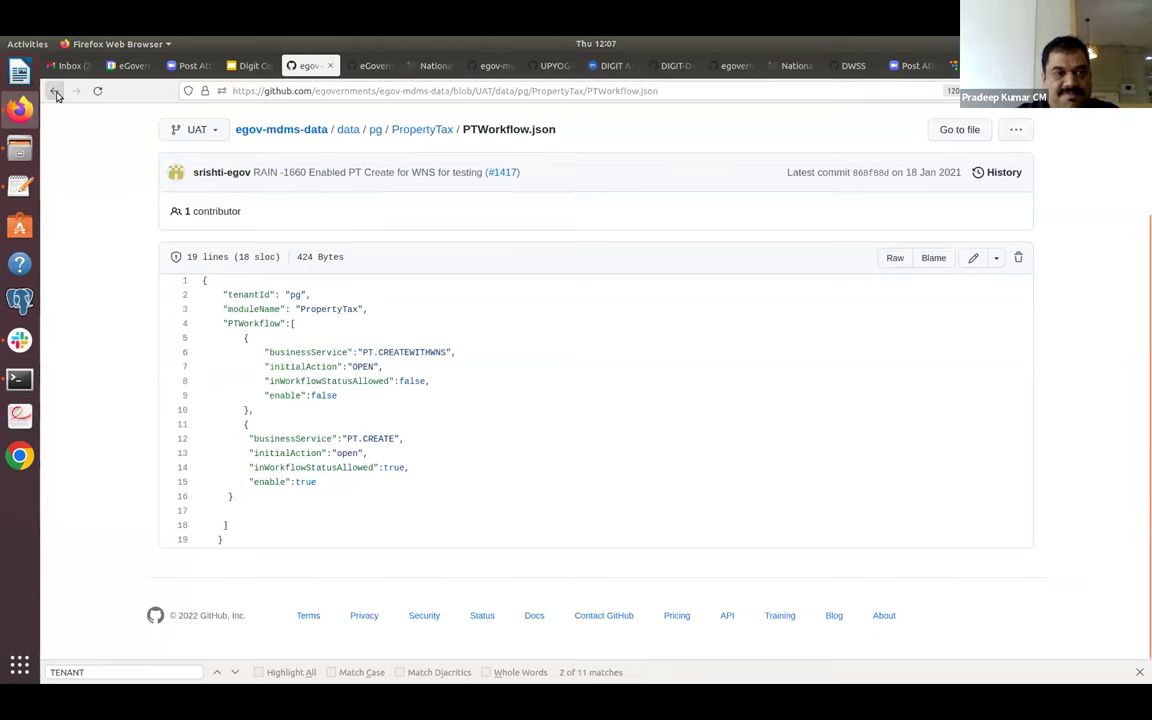
pyautogui.click(53, 91)
pyautogui.click(226, 514)
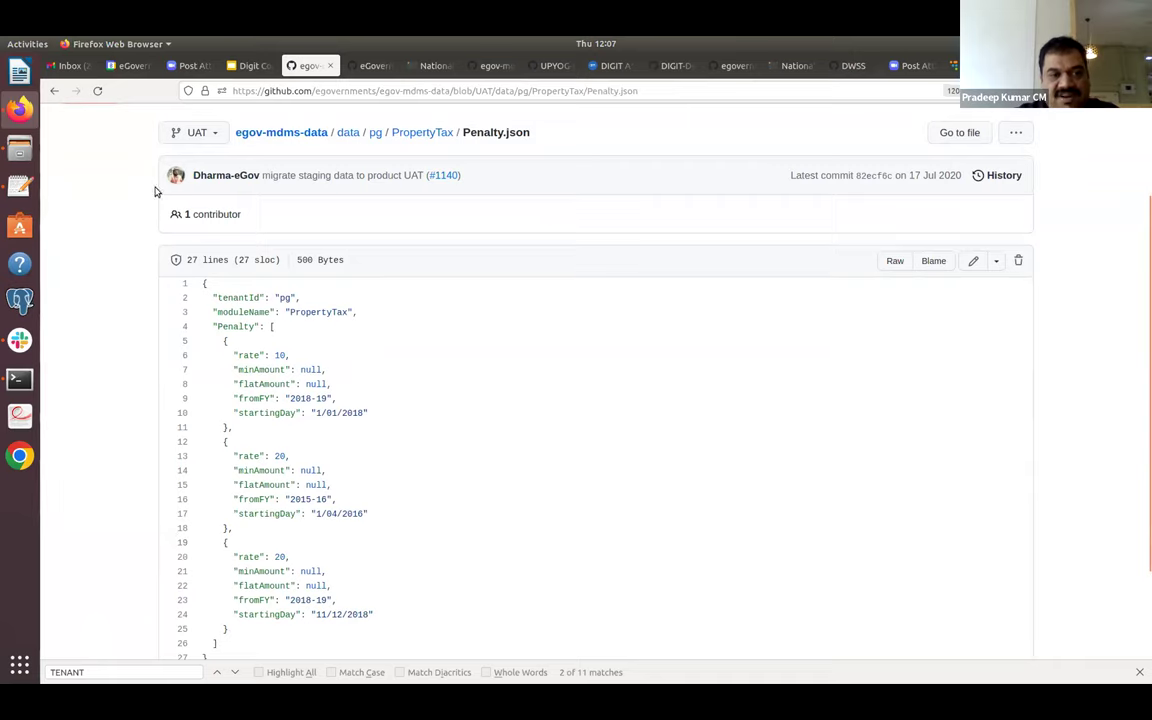
pyautogui.click(54, 90)
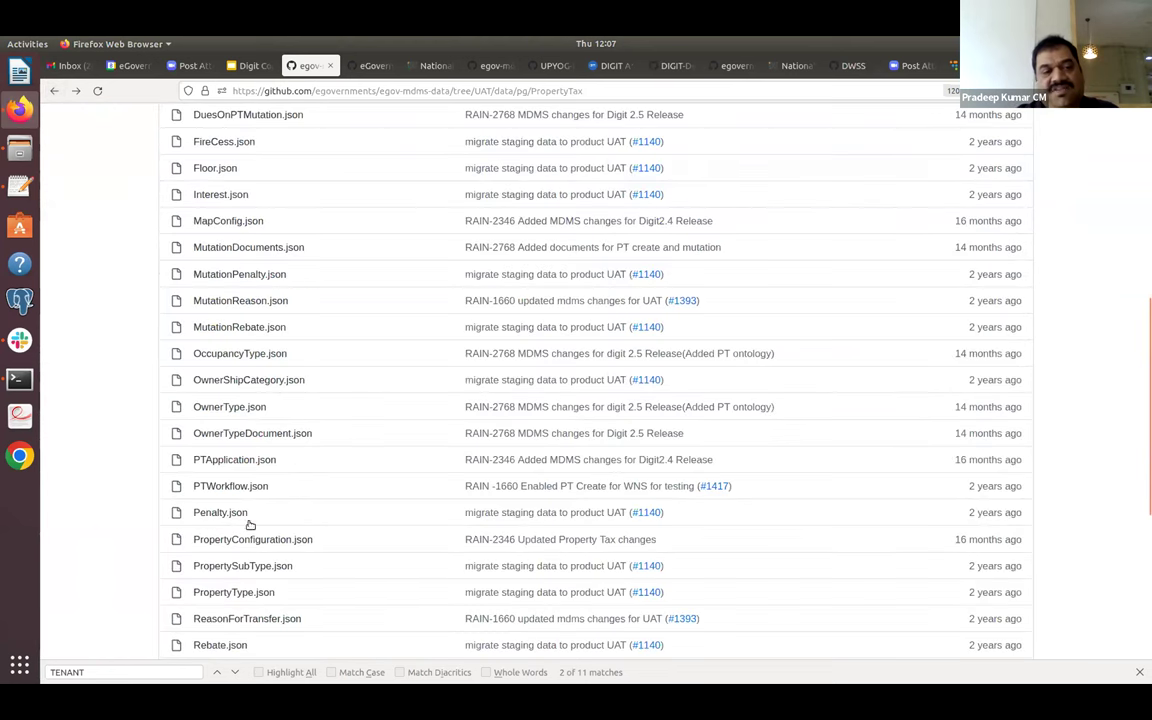
pyautogui.click(266, 592)
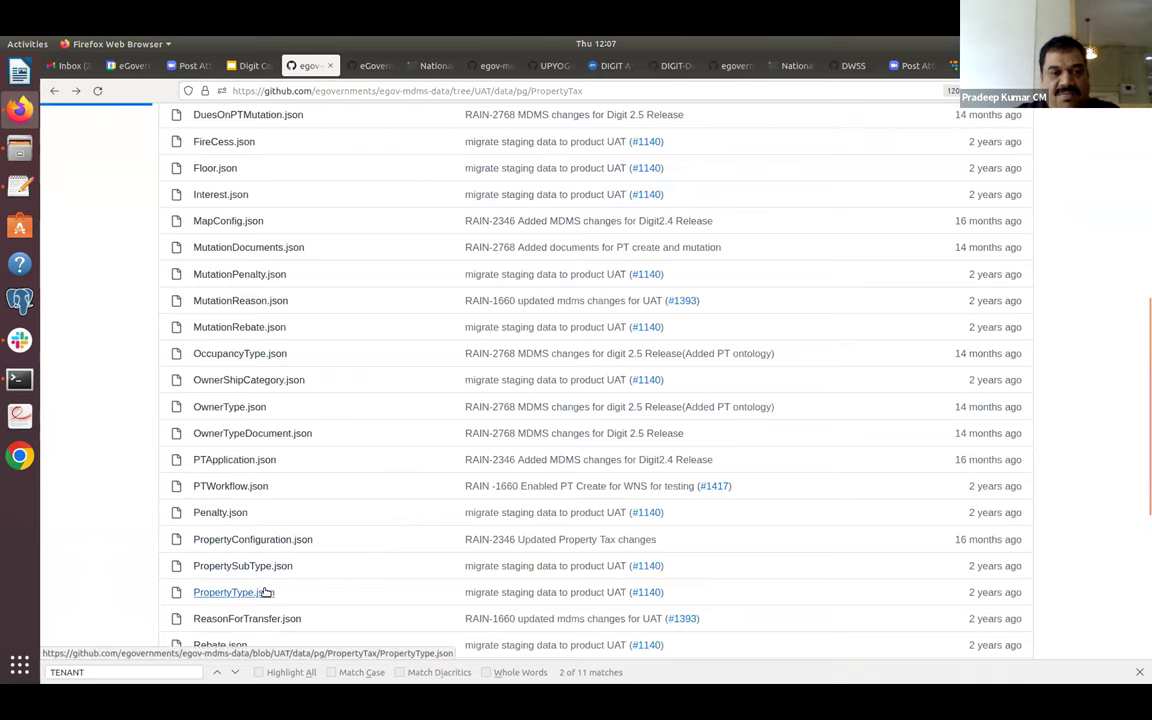
pyautogui.scroll(-2, 339, 464)
pyautogui.scroll(-3, 339, 464)
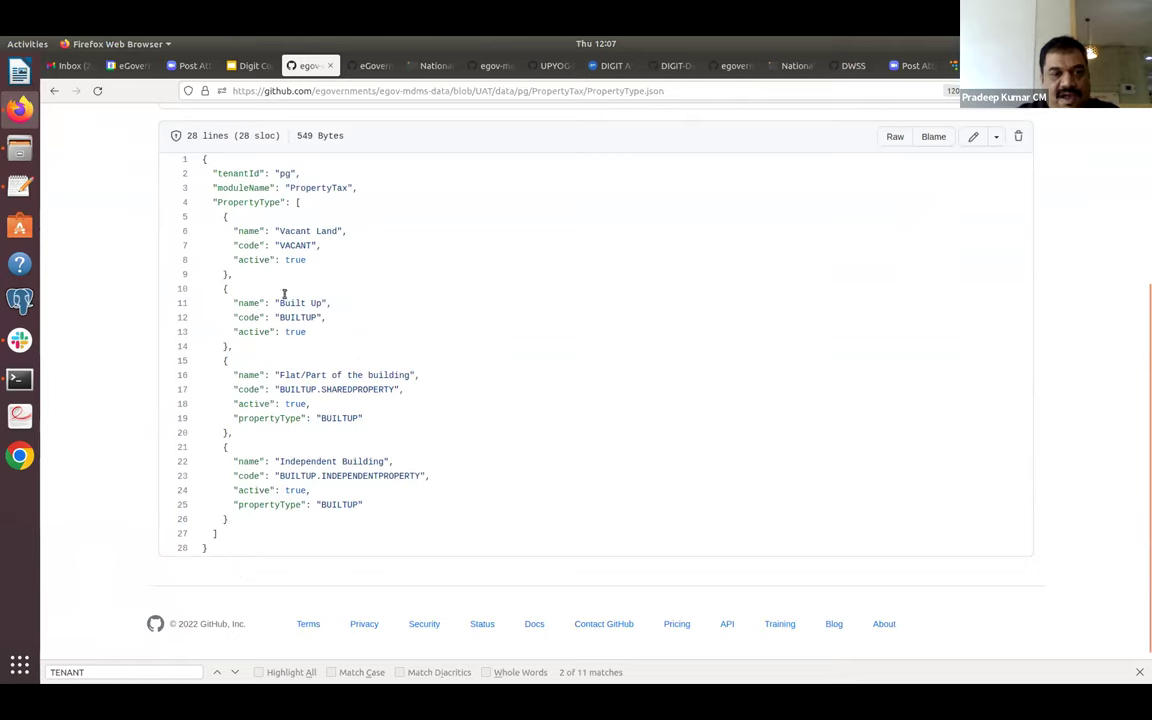
pyautogui.moveTo(280, 389); pyautogui.dragTo(391, 387)
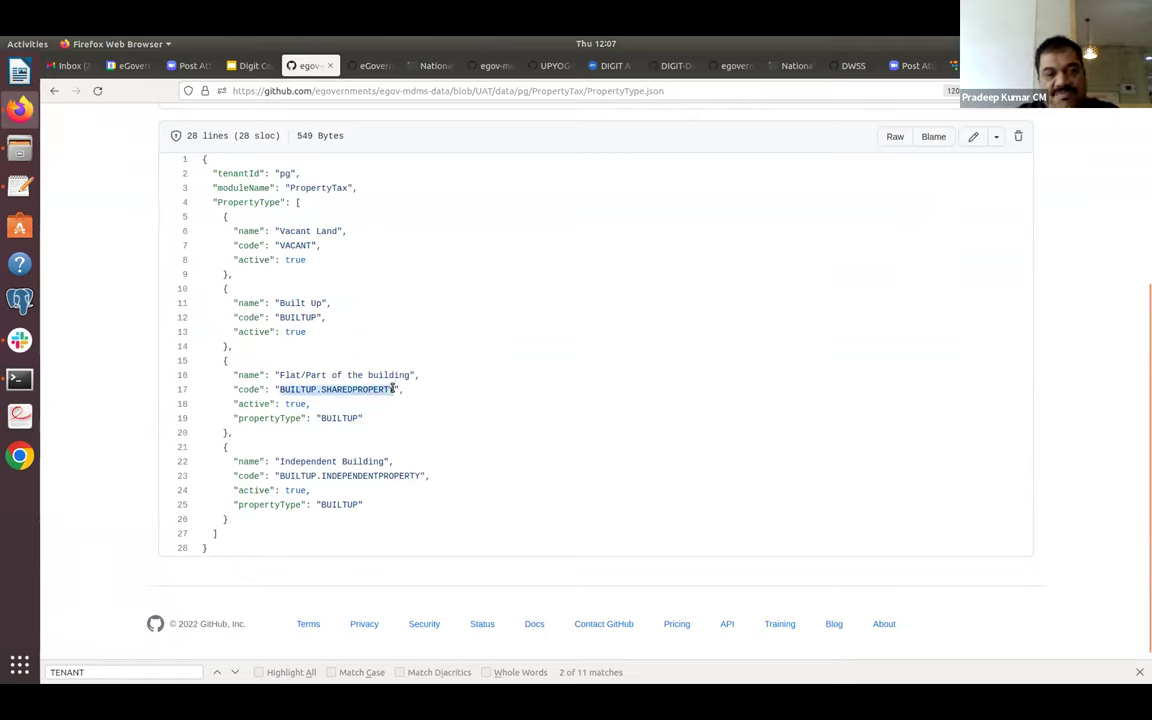
pyautogui.click(58, 90)
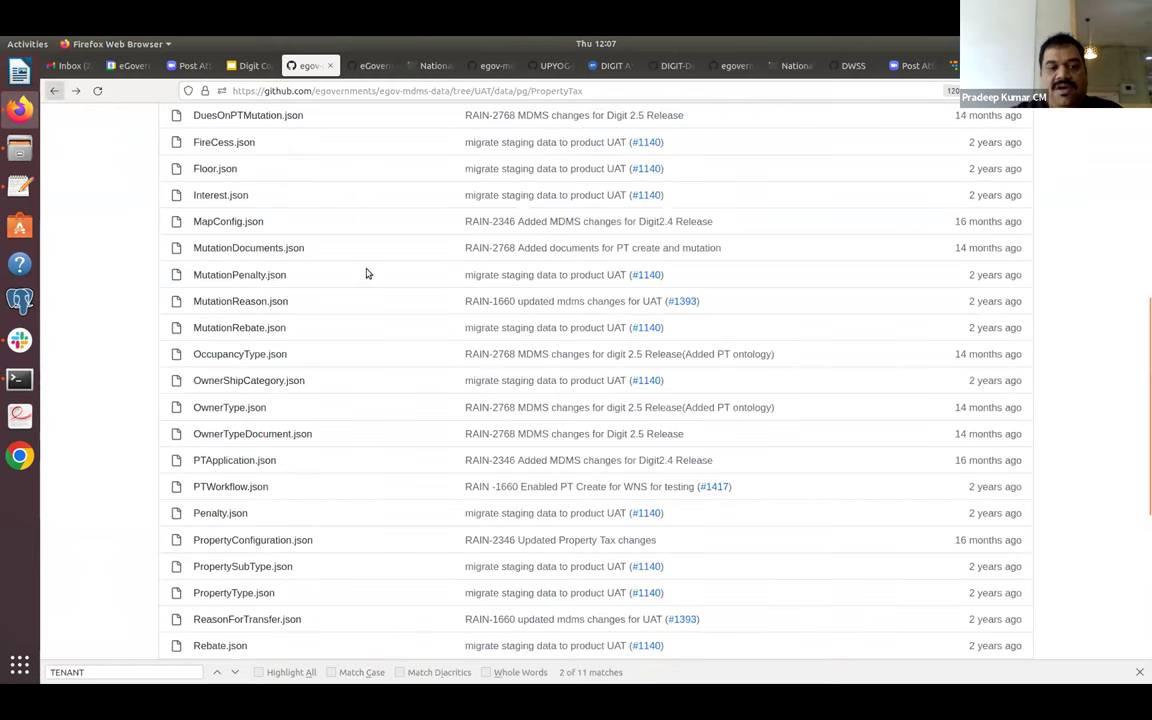
pyautogui.scroll(5, 1143, 271)
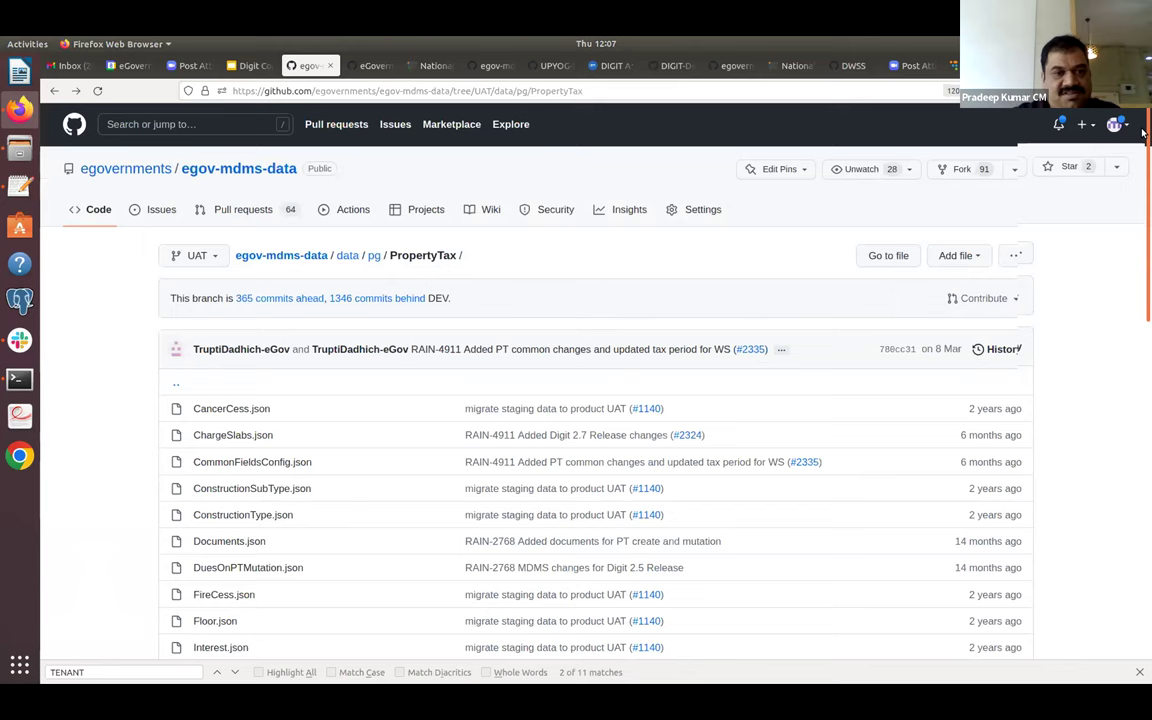
# Move between the PropertyTax, pg and data folders, then switch to the Digit Configuration slides.
pyautogui.click(374, 258)
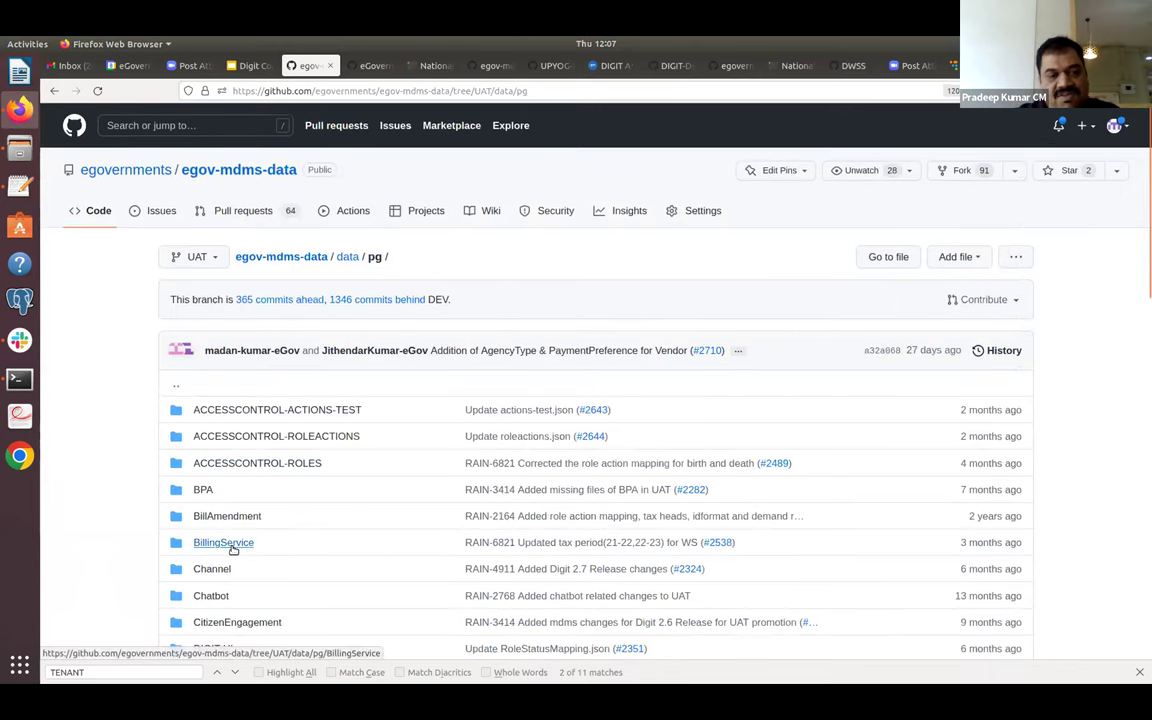
pyautogui.scroll(-8, 240, 549)
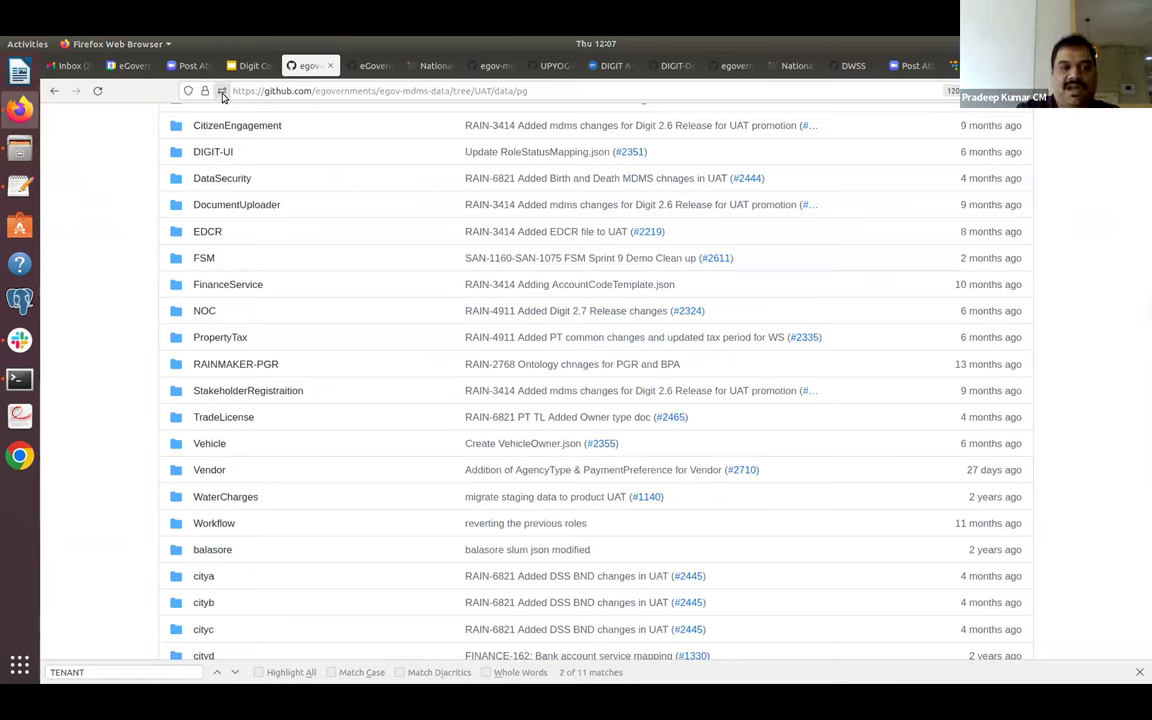
pyautogui.click(55, 91)
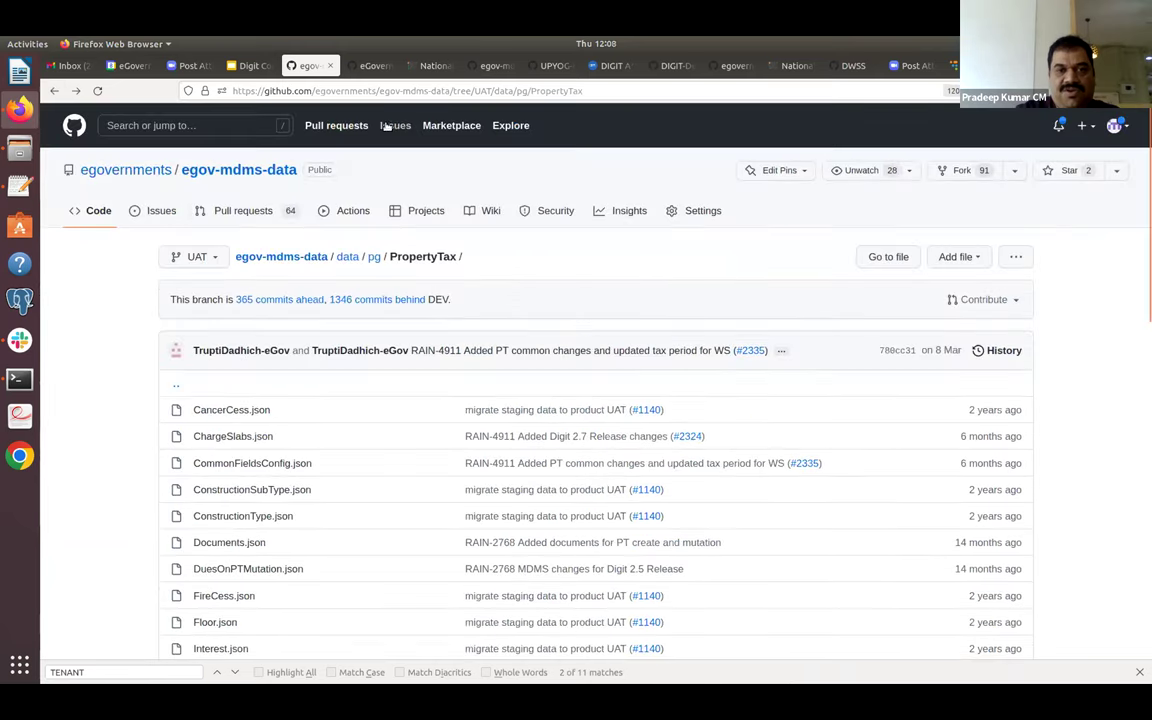
pyautogui.click(375, 257)
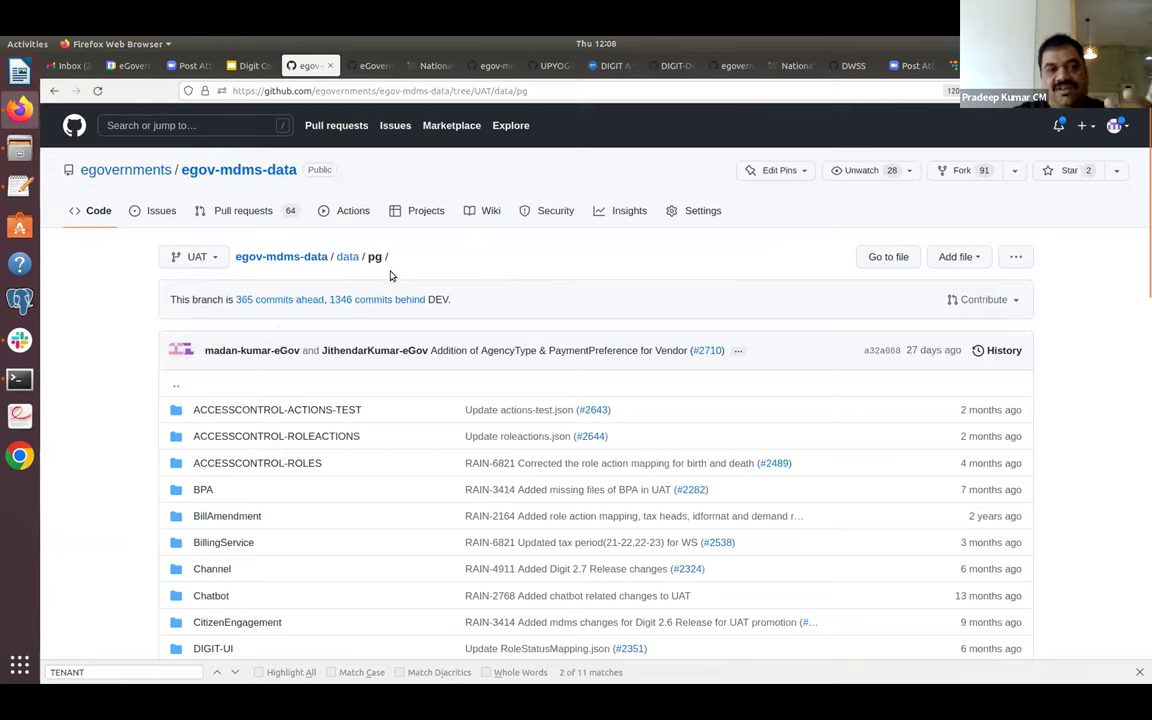
pyautogui.click(348, 262)
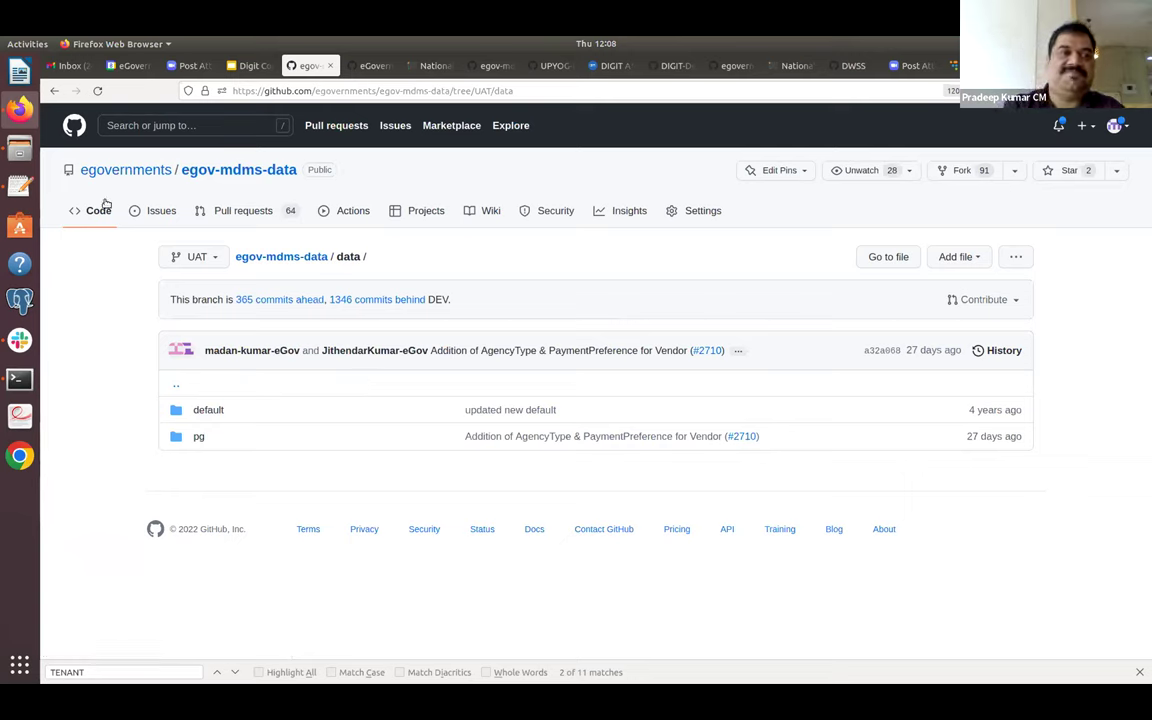
pyautogui.click(54, 91)
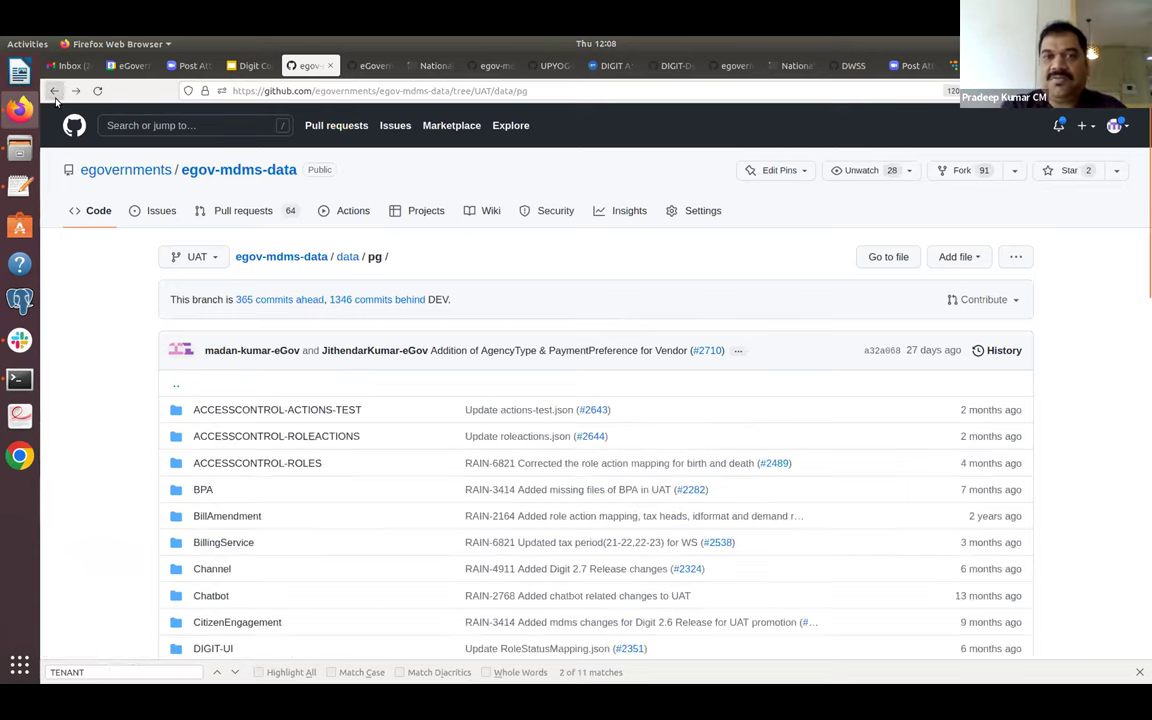
pyautogui.click(248, 66)
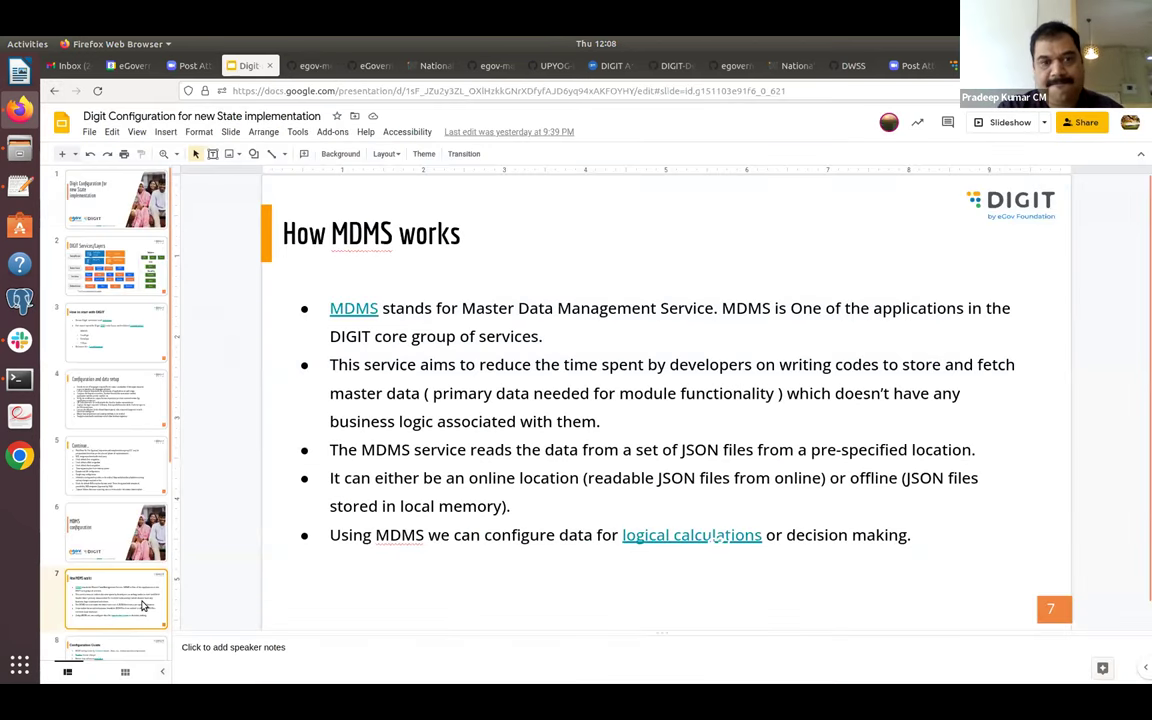
# On the Configuration Guide slide, follow the 'templates' link to the Master Data Collection Templates docs.
pyautogui.press('Down')
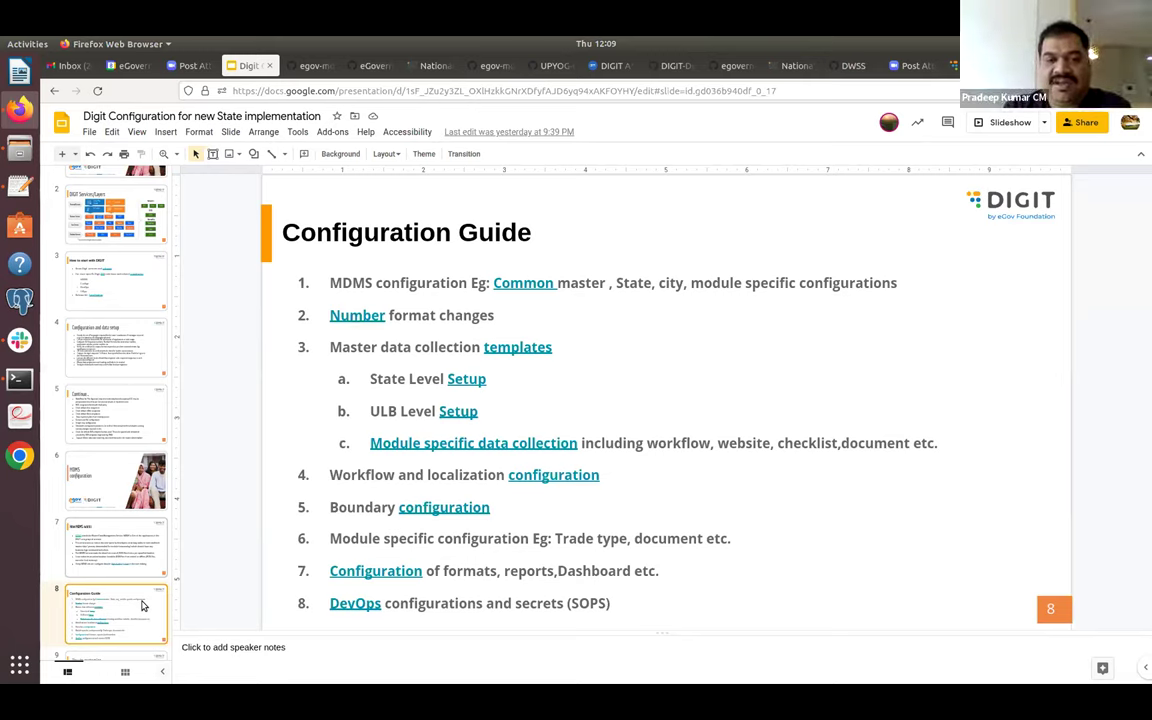
pyautogui.rightClick(511, 352)
pyautogui.press('Escape')
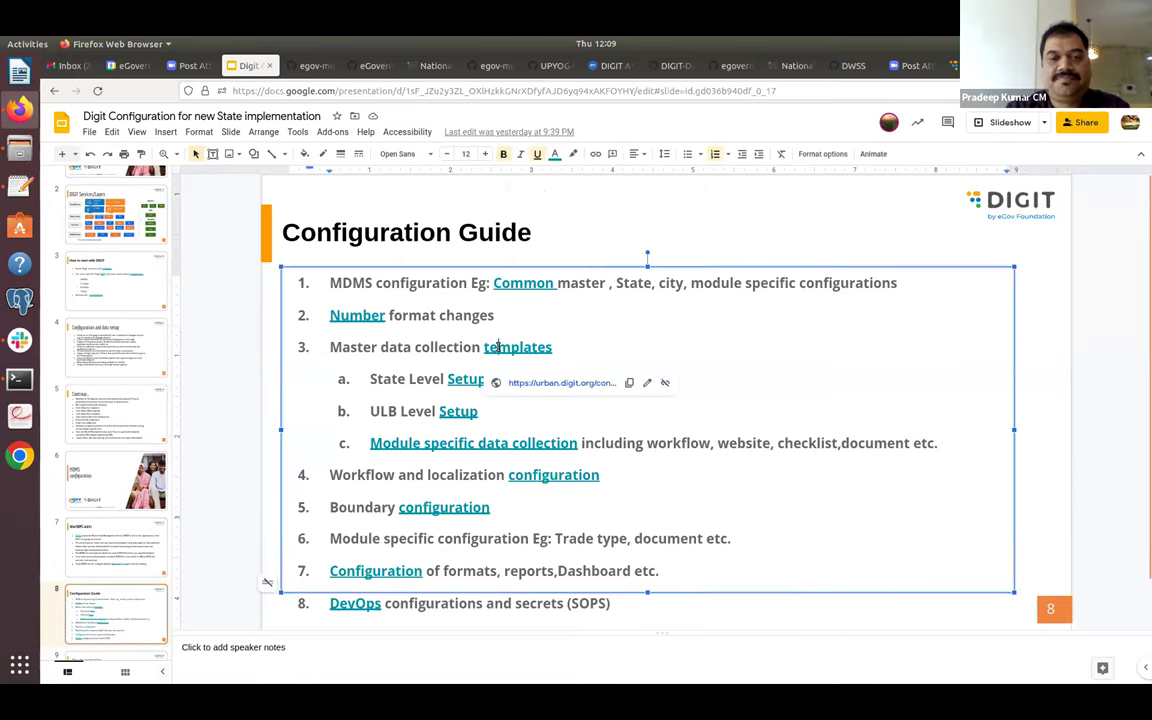
pyautogui.click(527, 382)
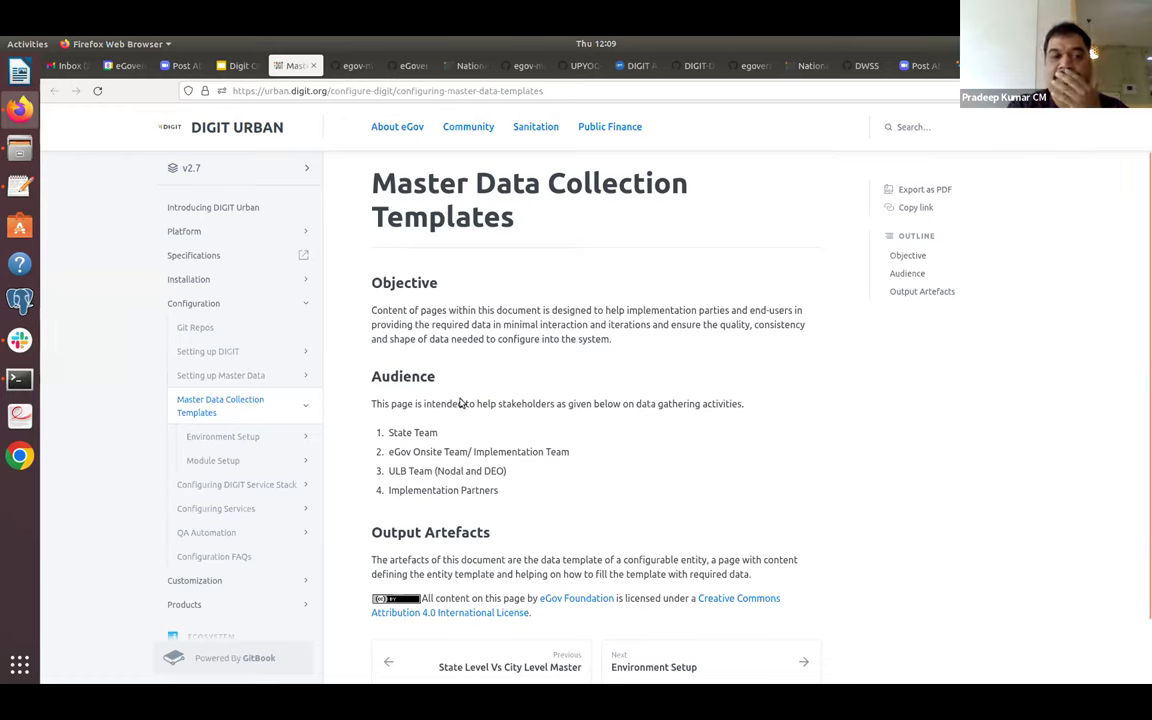
# Step through Environment Setup, State Level Setup and ULB Level Setup docs to reach Module Setup.
pyautogui.click(247, 438)
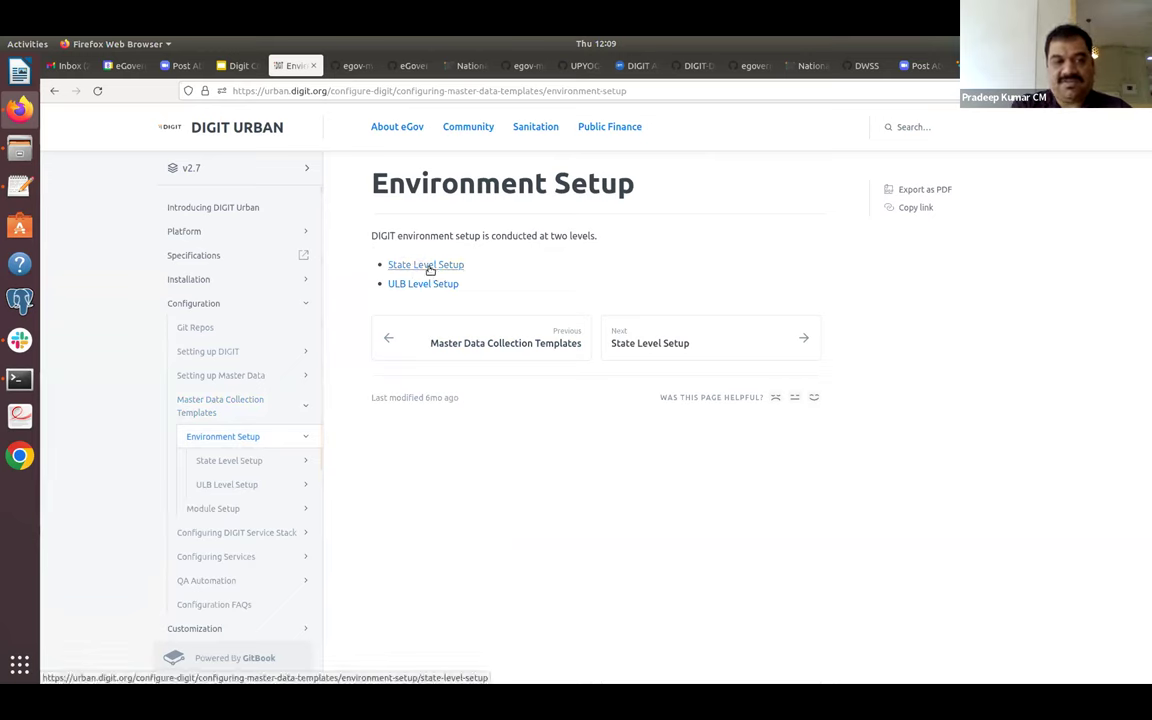
pyautogui.click(430, 266)
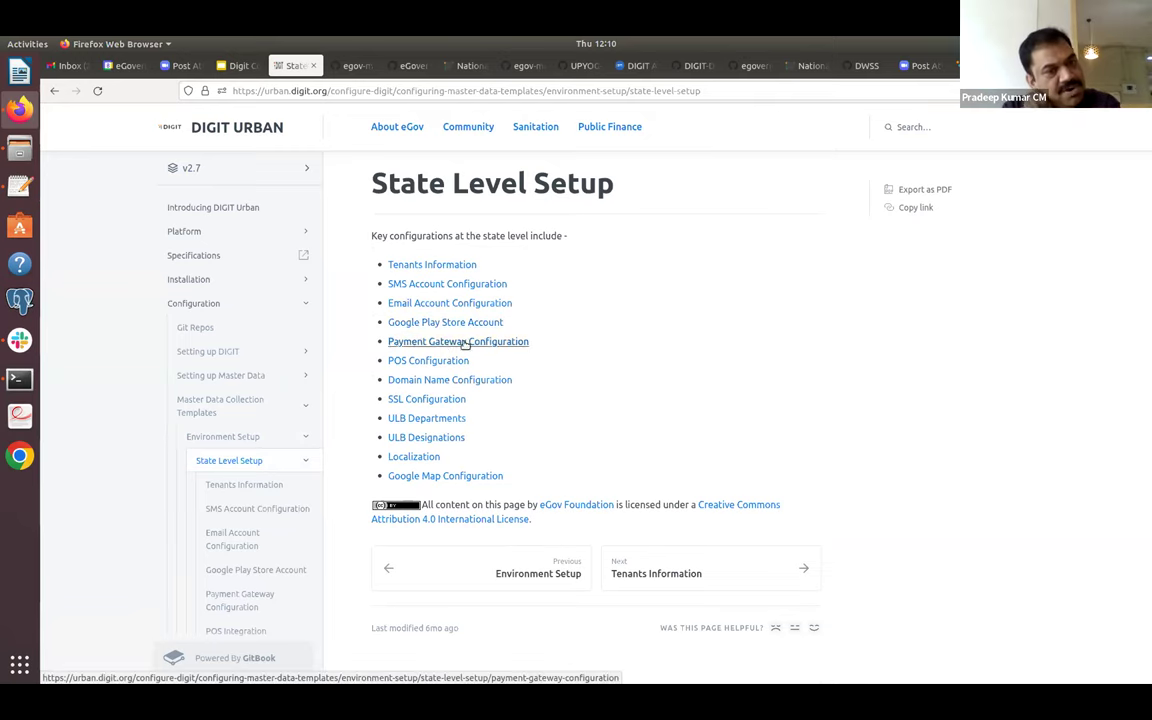
pyautogui.click(305, 461)
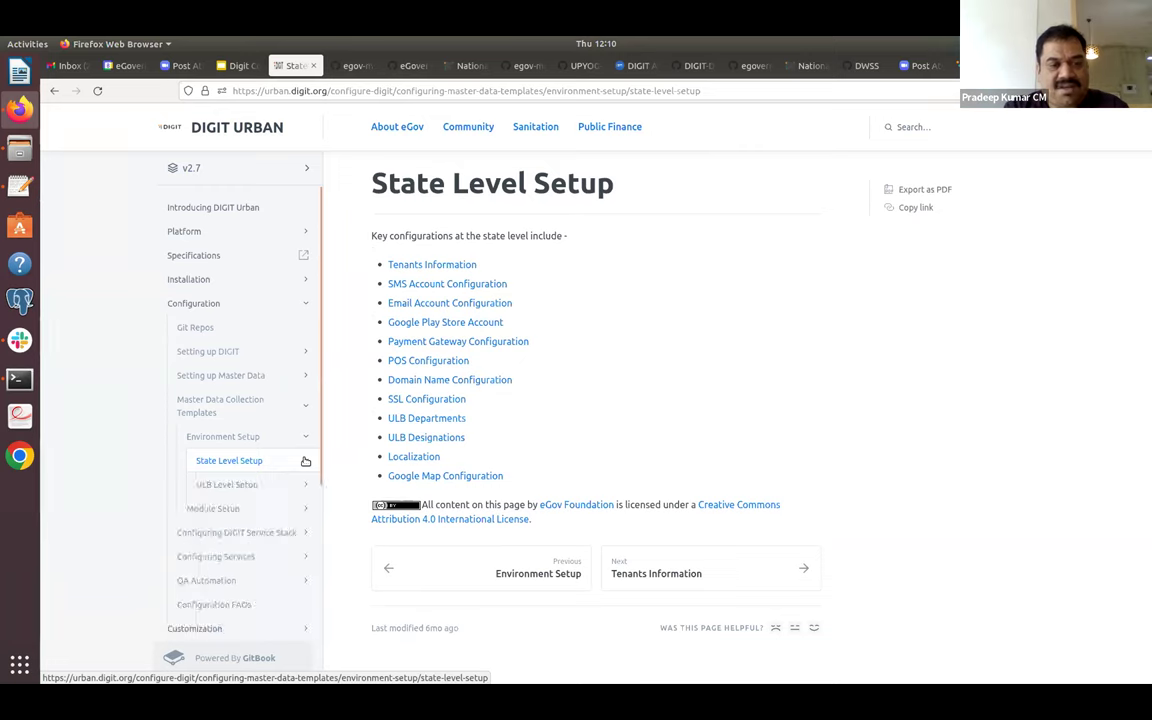
pyautogui.click(249, 487)
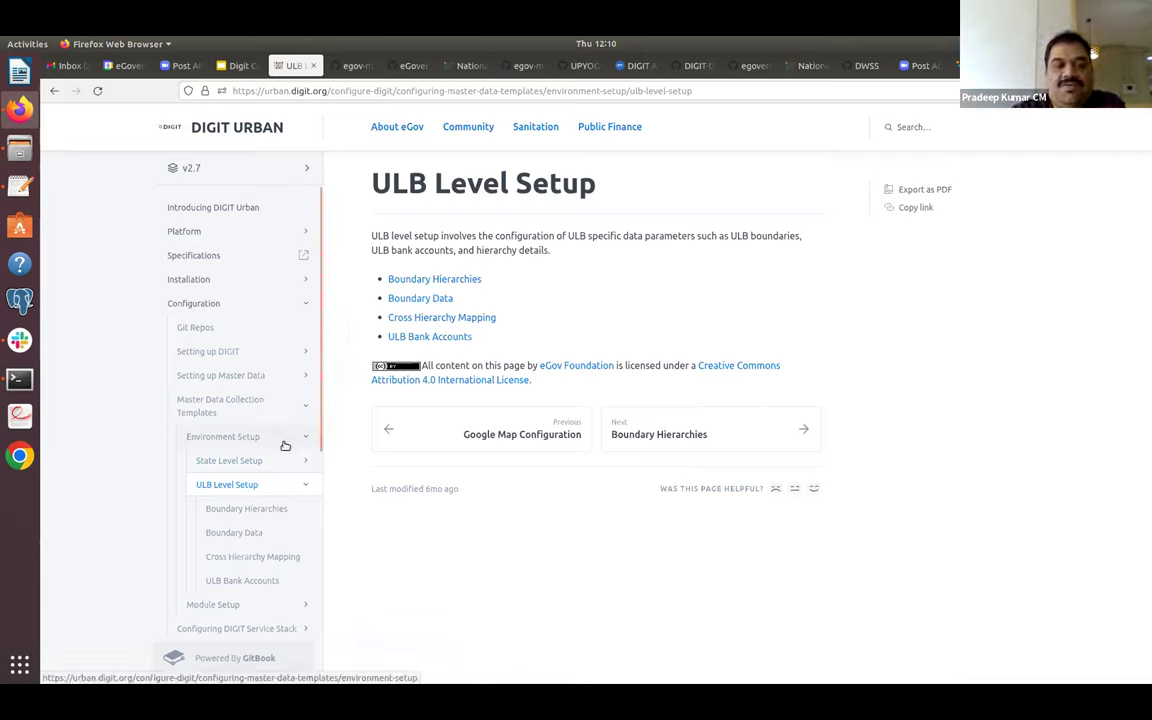
pyautogui.click(247, 609)
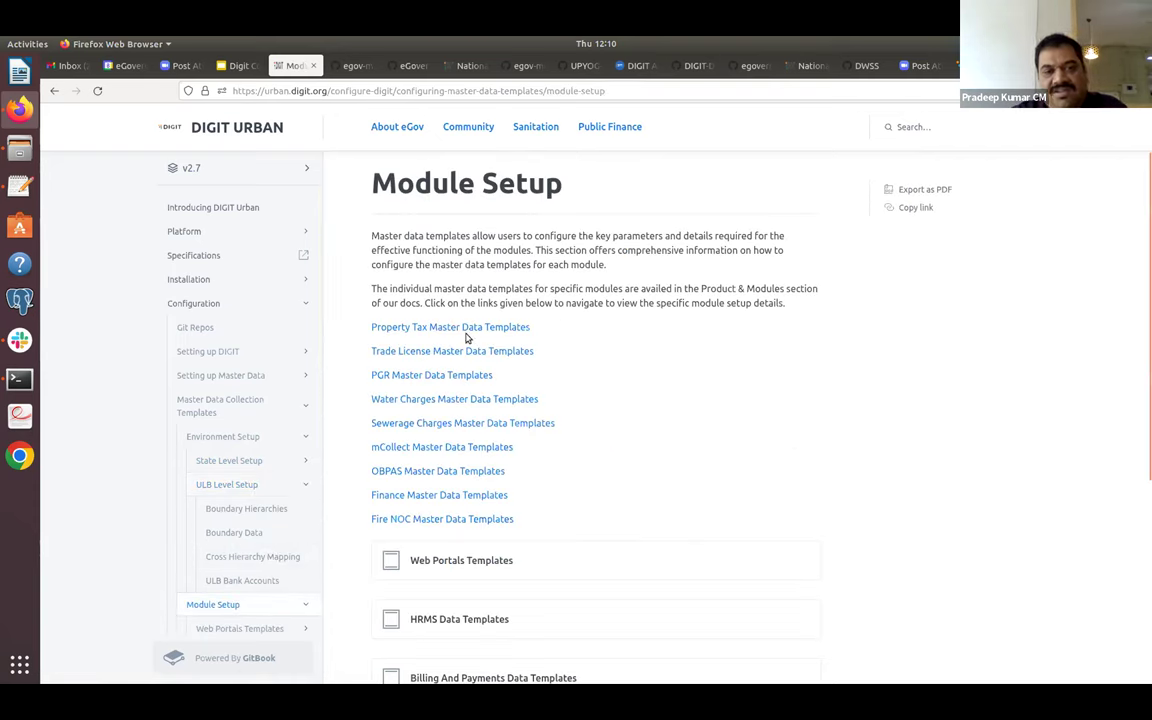
# Open the Property Tax Master Data Templates page and scroll down to Module Ontology.
pyautogui.click(423, 328)
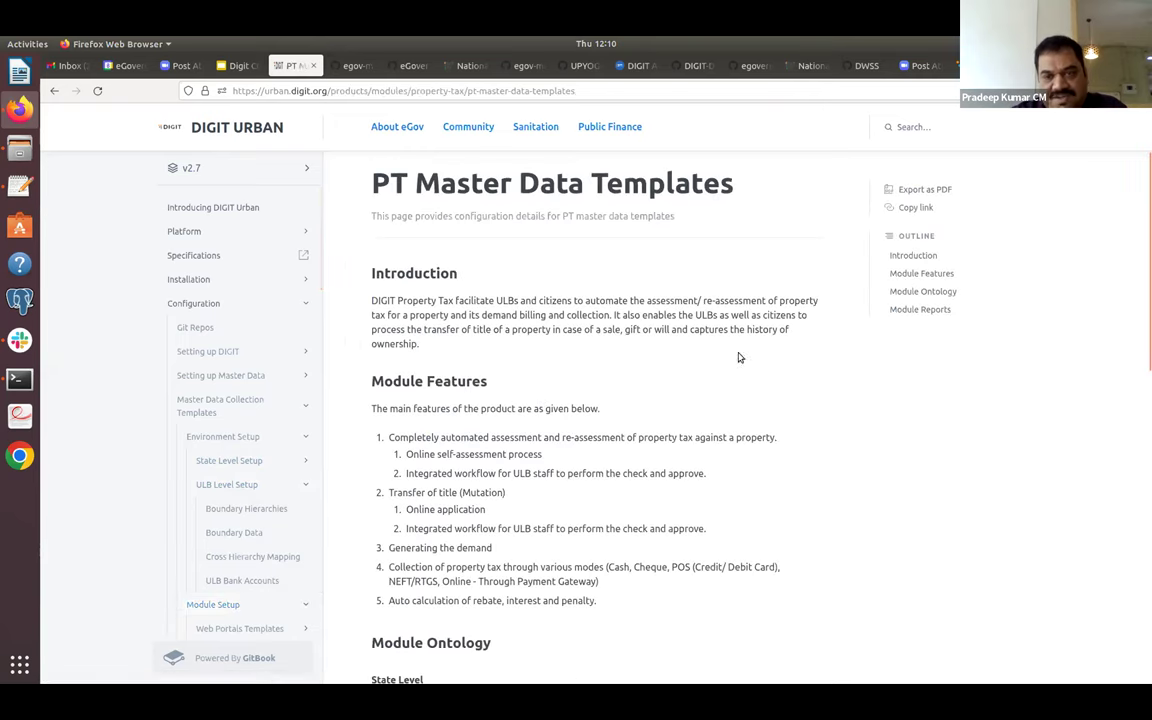
pyautogui.moveTo(1142, 188); pyautogui.dragTo(1143, 355)
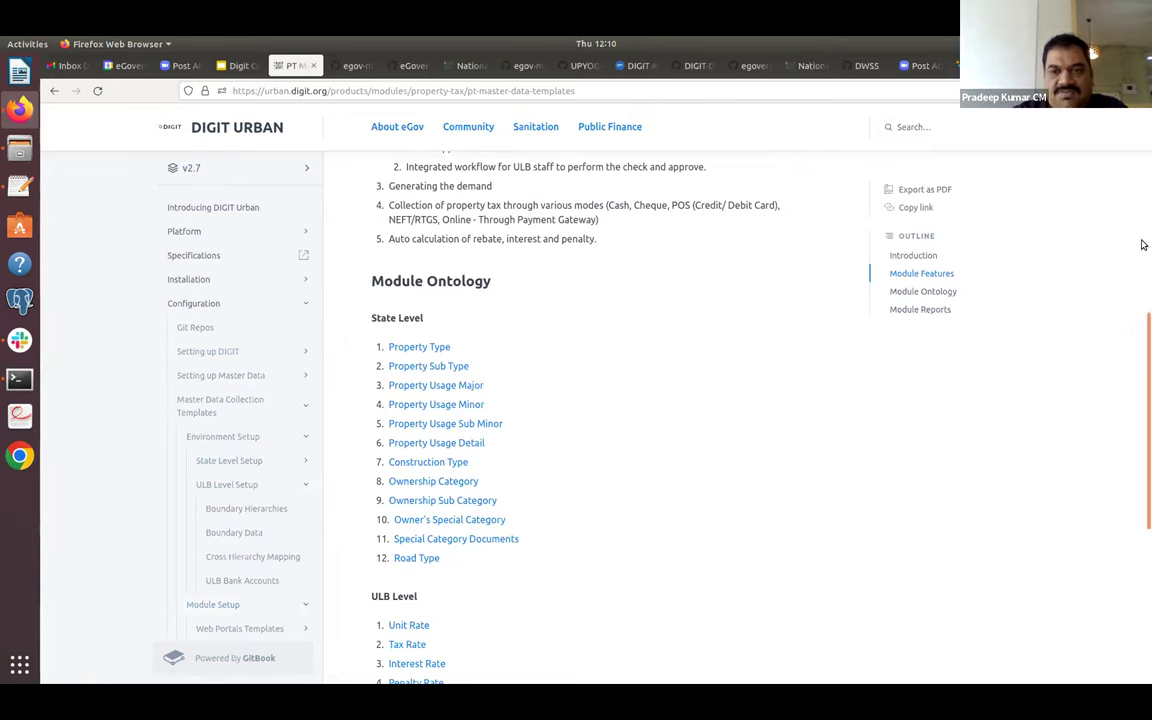
pyautogui.moveTo(1143, 362); pyautogui.dragTo(1143, 428)
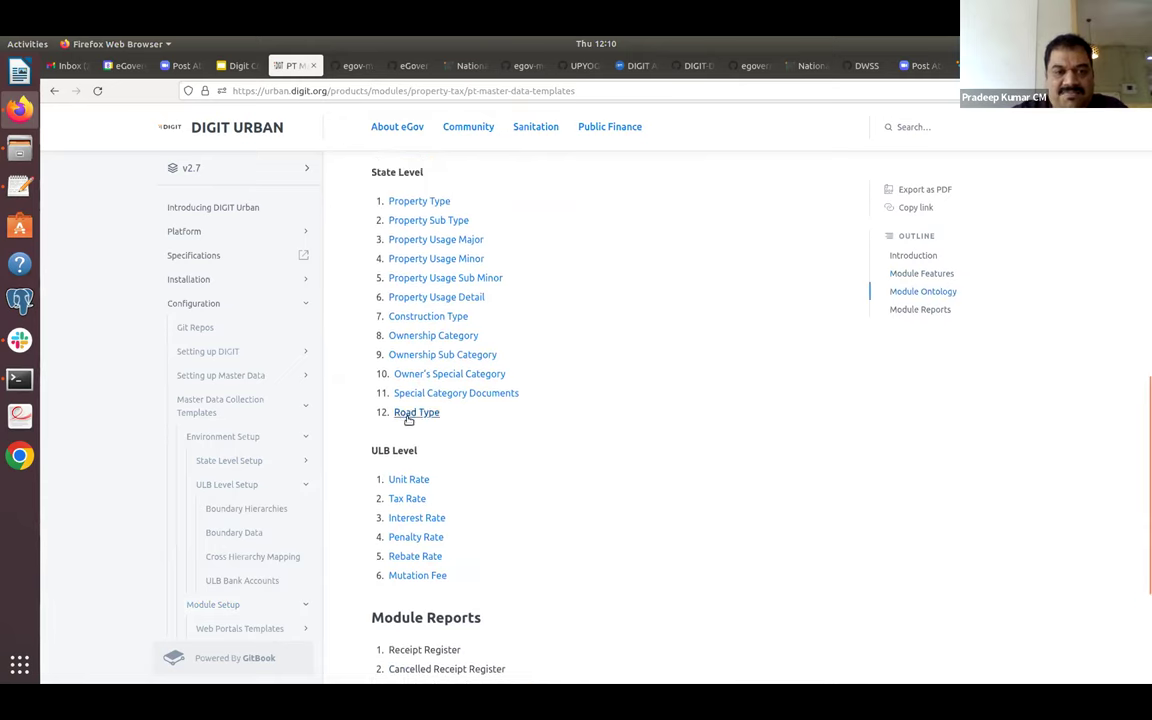
# Open the Property Type template and review its fields, fill steps and attachments.
pyautogui.click(424, 204)
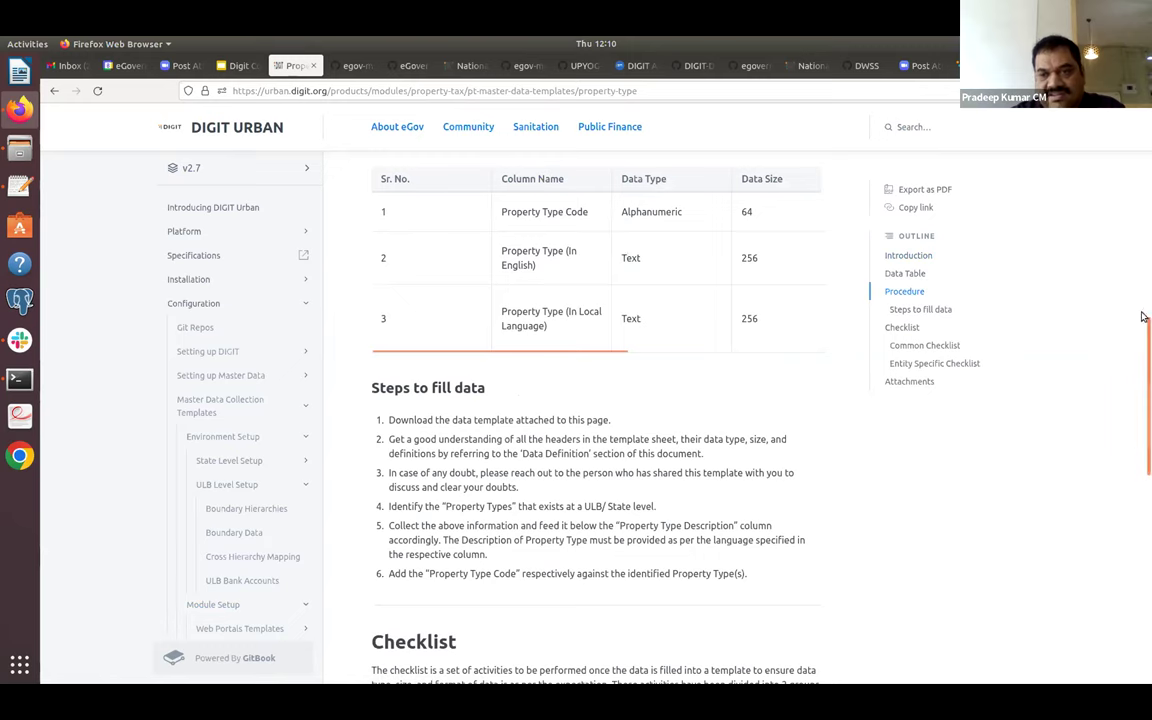
pyautogui.moveTo(1143, 335); pyautogui.dragTo(1143, 514)
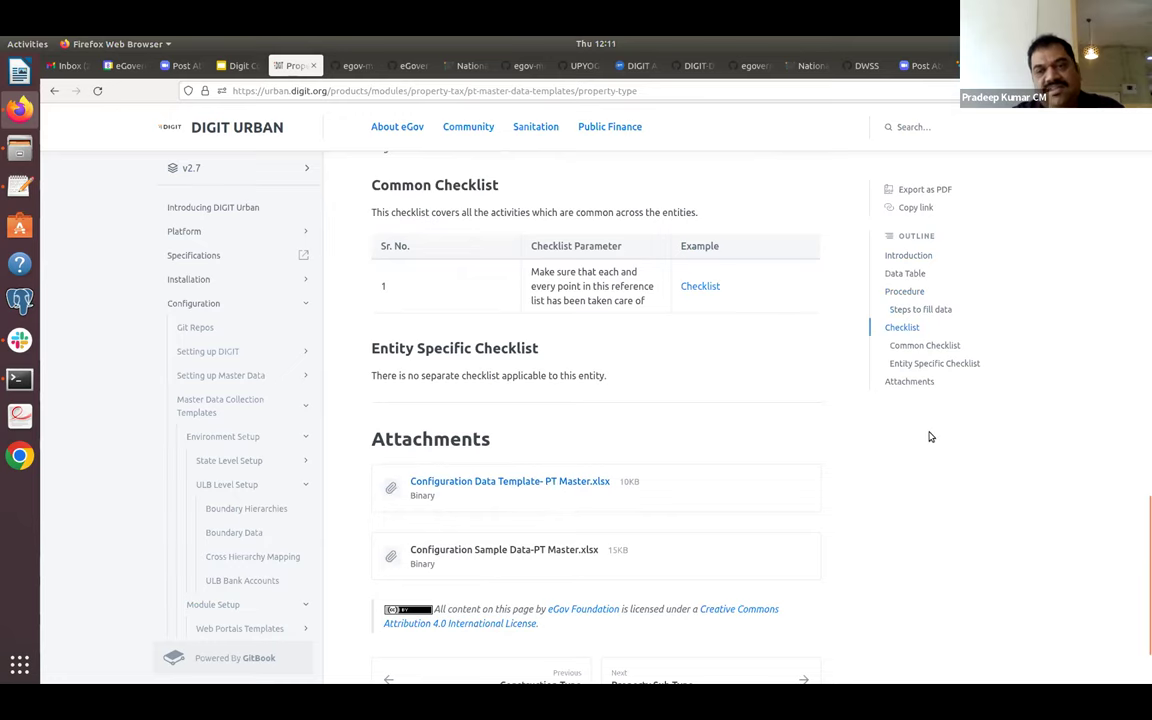
pyautogui.moveTo(1143, 551); pyautogui.dragTo(1144, 430)
pyautogui.moveTo(1143, 341); pyautogui.dragTo(1143, 561)
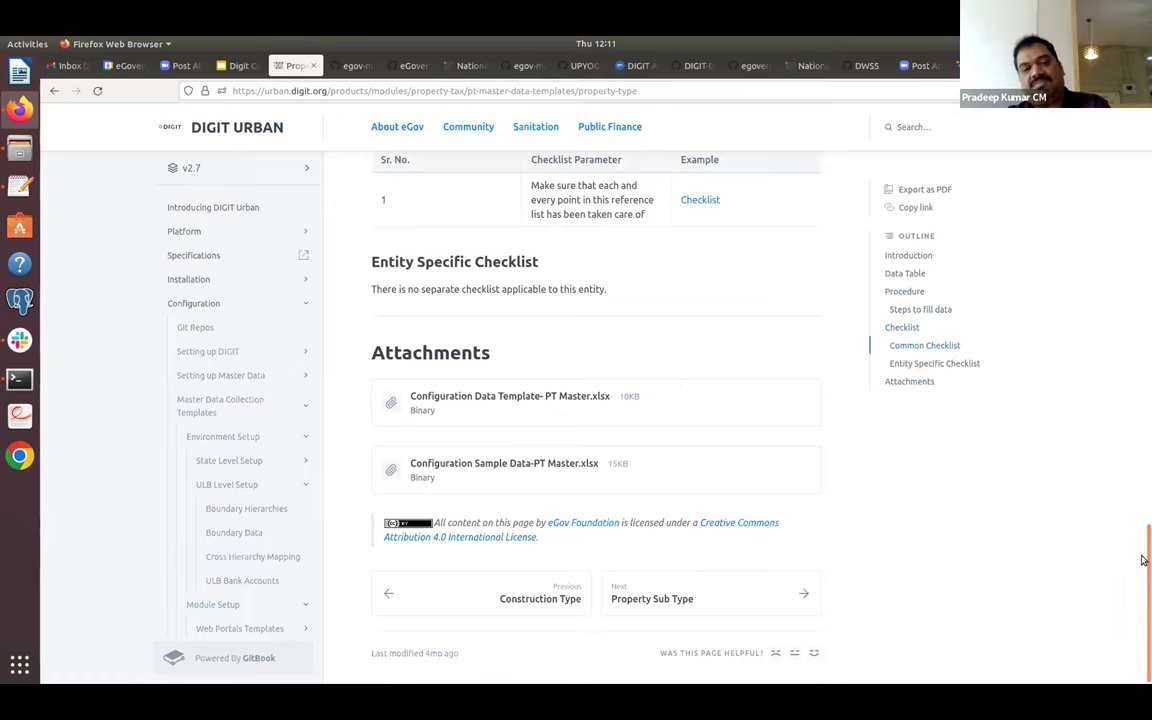
pyautogui.scroll(10, 1125, 290)
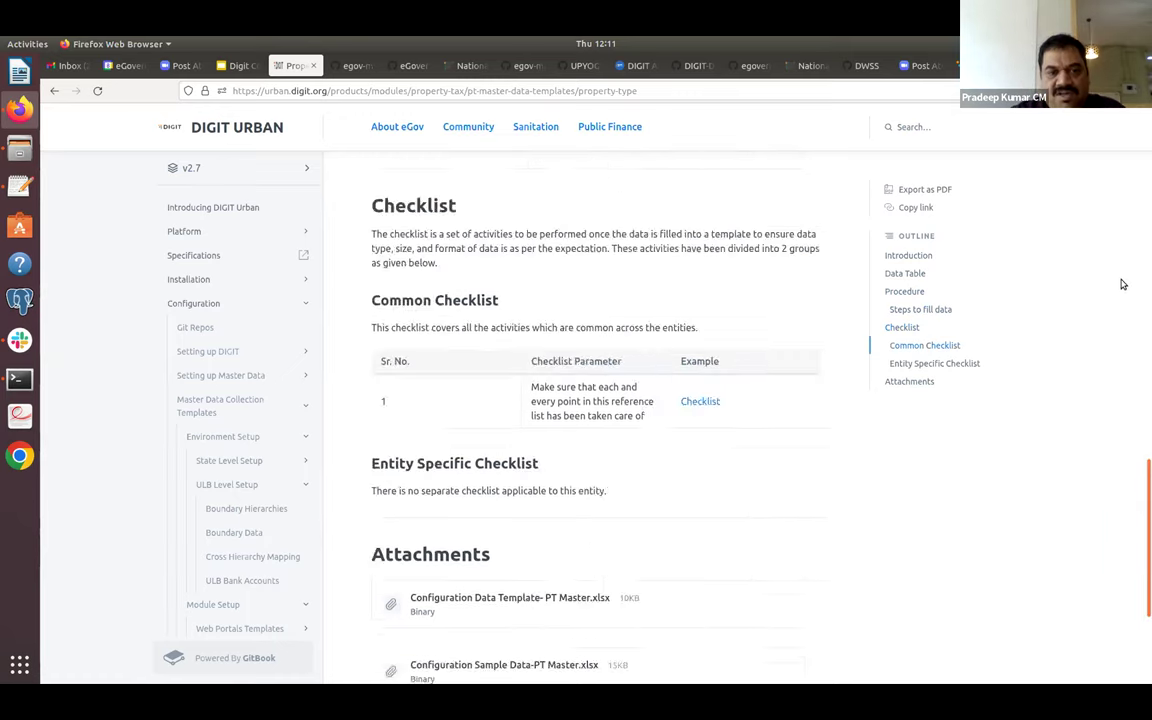
pyautogui.scroll(3, 1127, 200)
pyautogui.scroll(-10, 1116, 375)
pyautogui.scroll(-5, 1110, 500)
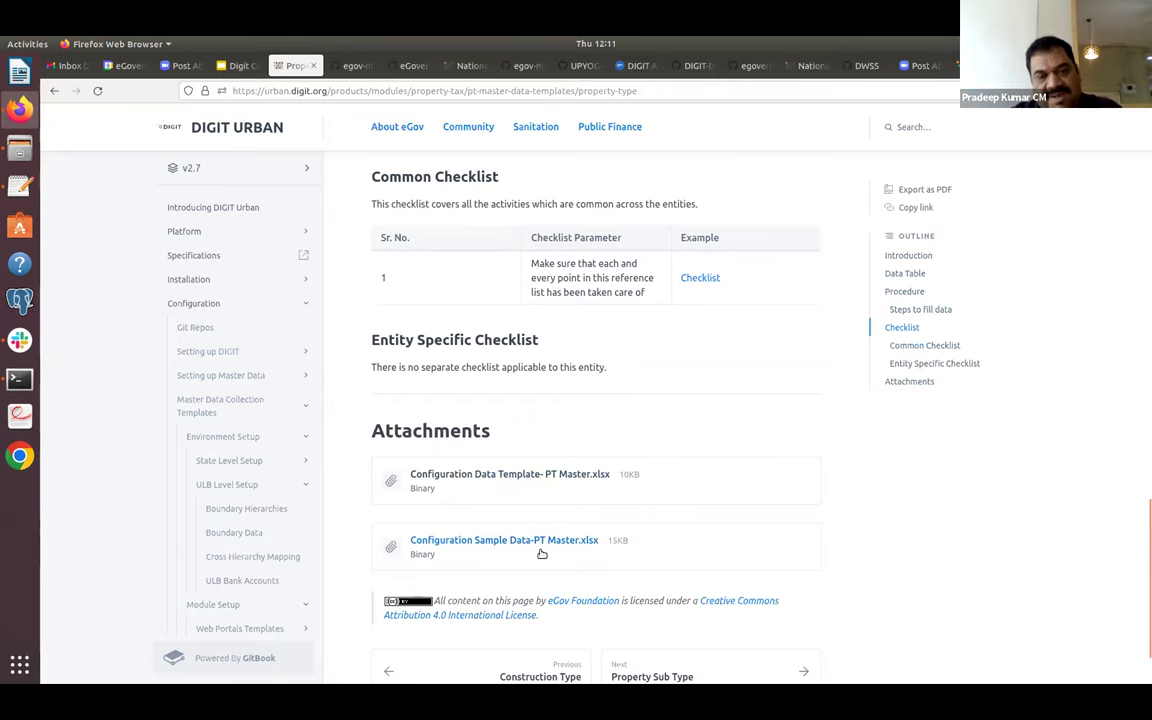
pyautogui.scroll(6, 1141, 460)
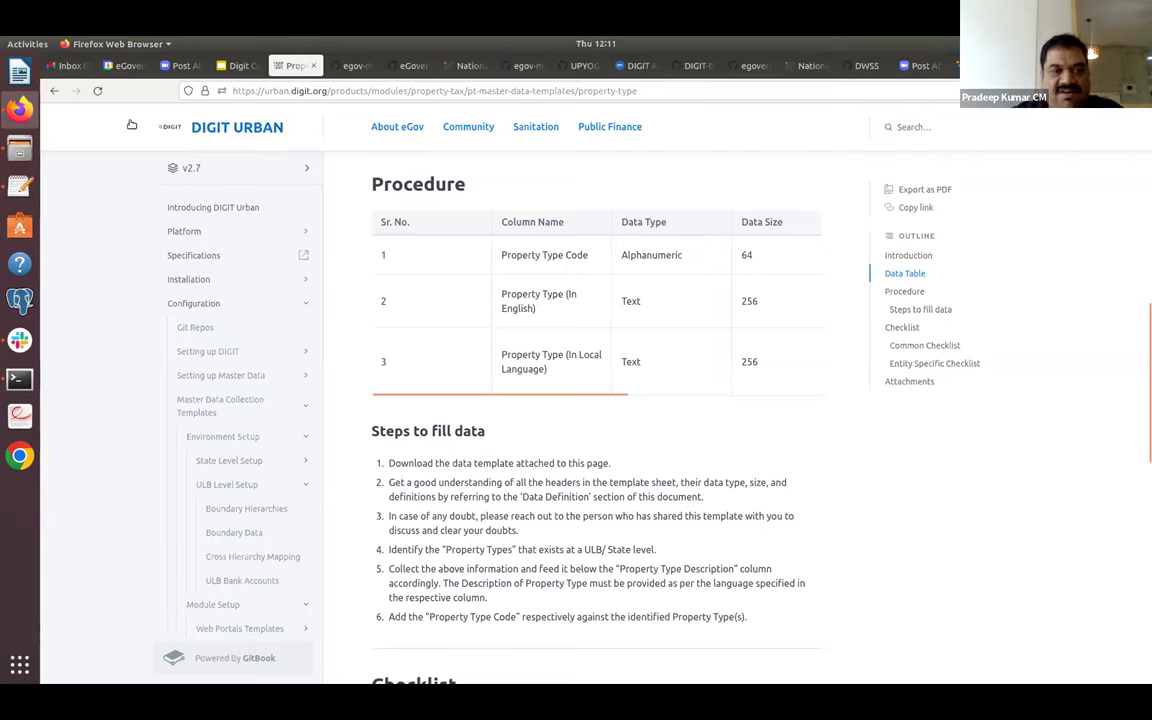
# Navigate Environment Setup > State Level Setup > Tenants Information and scroll its data definition table.
pyautogui.click(241, 438)
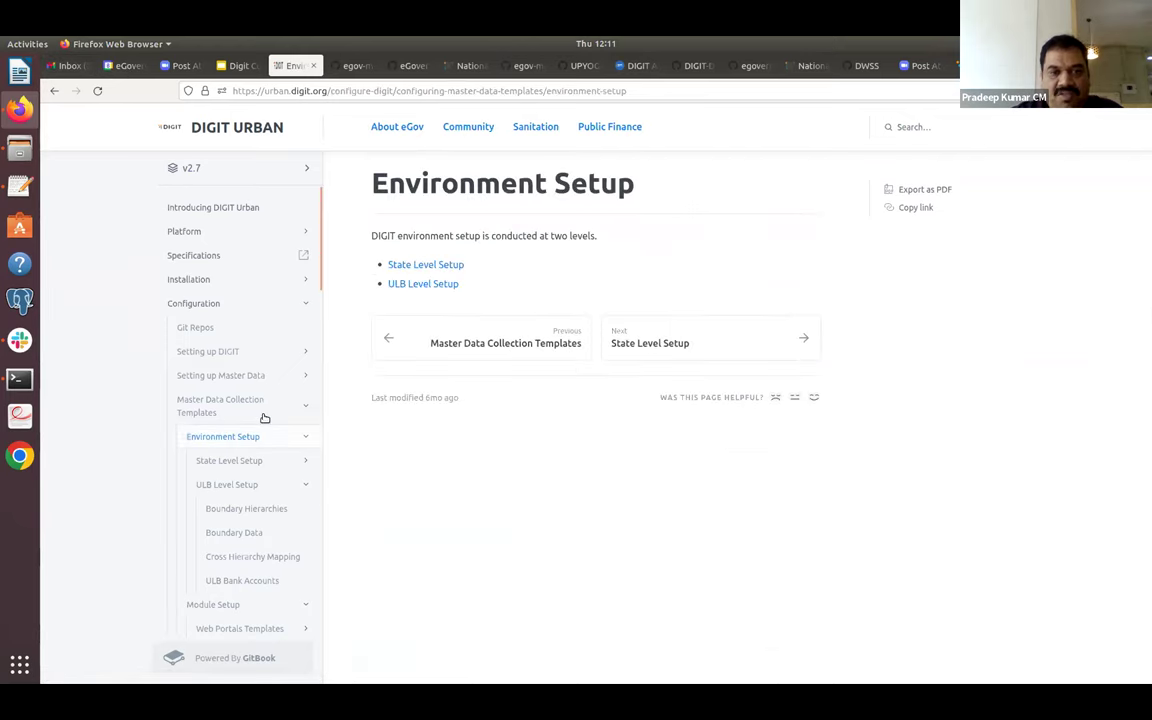
pyautogui.click(407, 265)
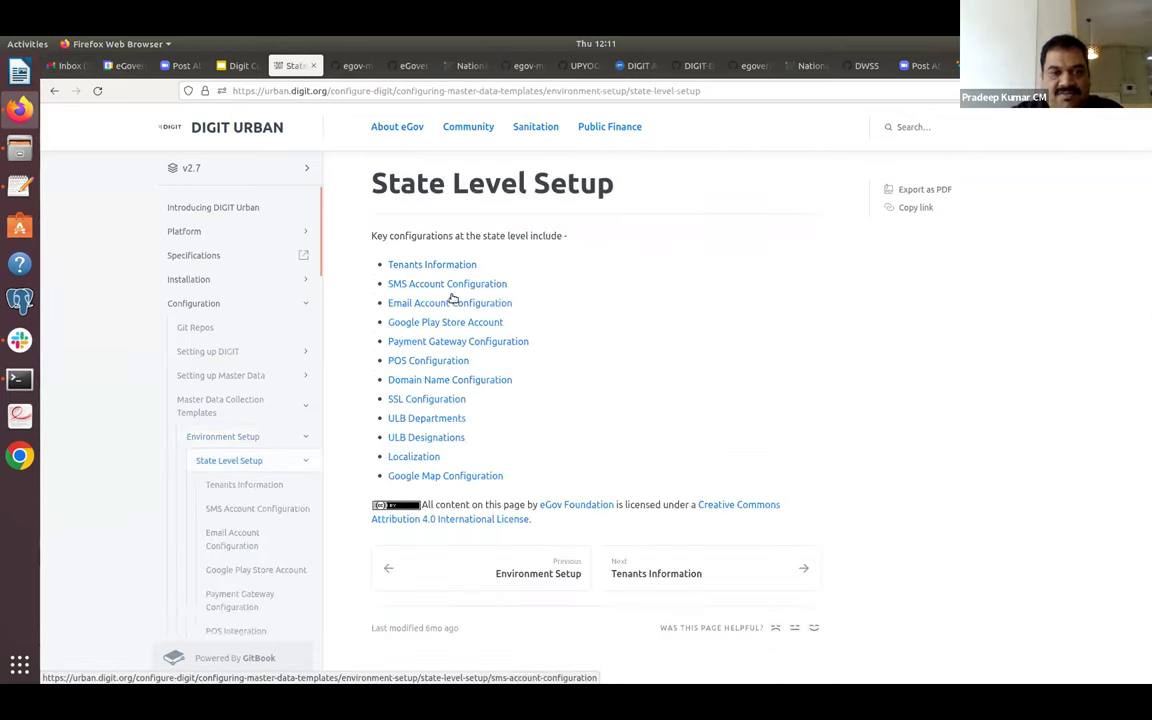
pyautogui.click(430, 265)
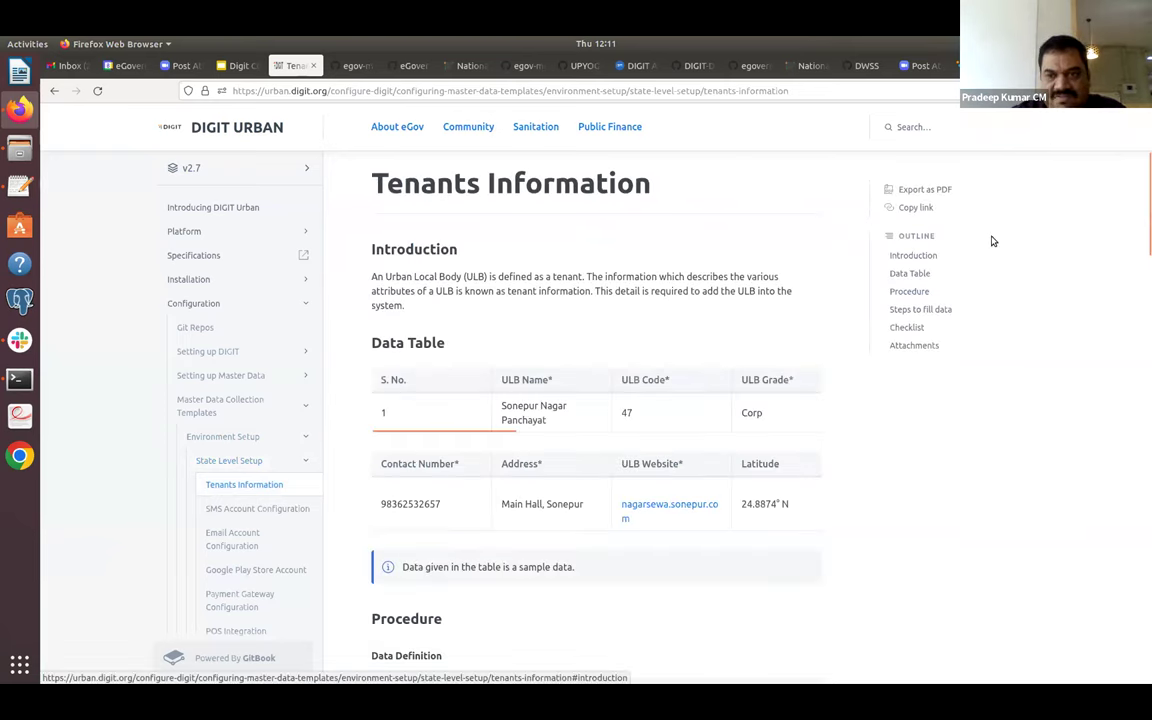
pyautogui.moveTo(1146, 234); pyautogui.dragTo(1143, 345)
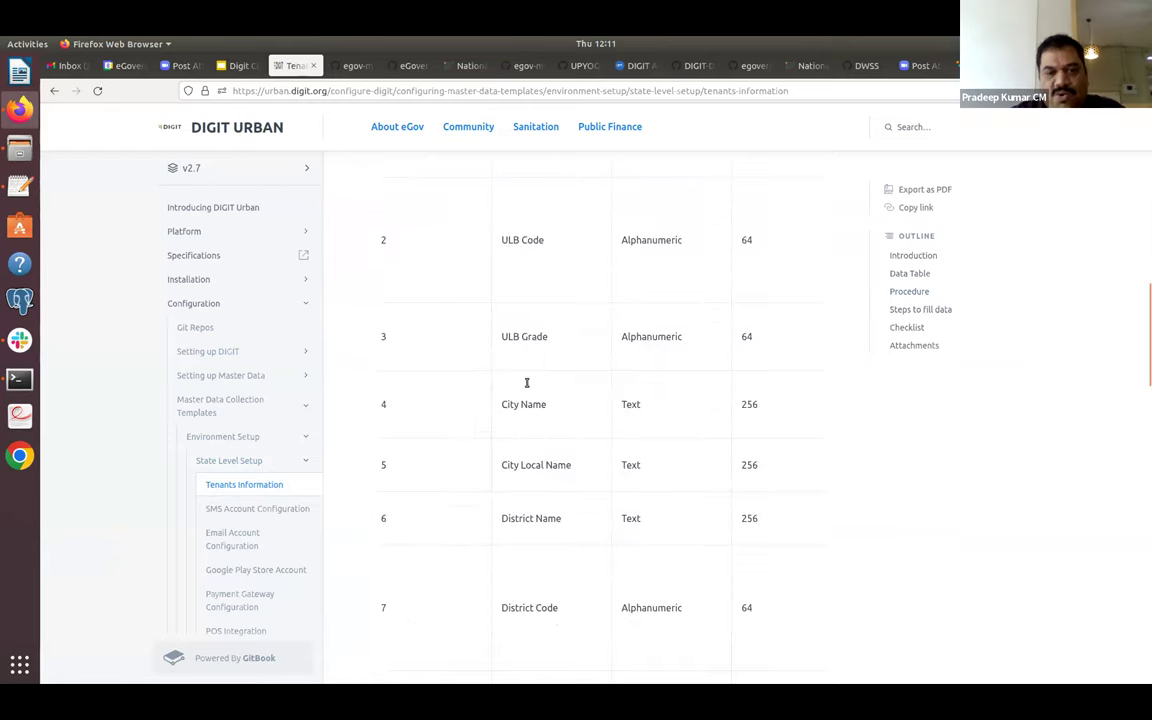
pyautogui.moveTo(1145, 318); pyautogui.dragTo(1144, 630)
pyautogui.moveTo(1143, 551); pyautogui.dragTo(1141, 470)
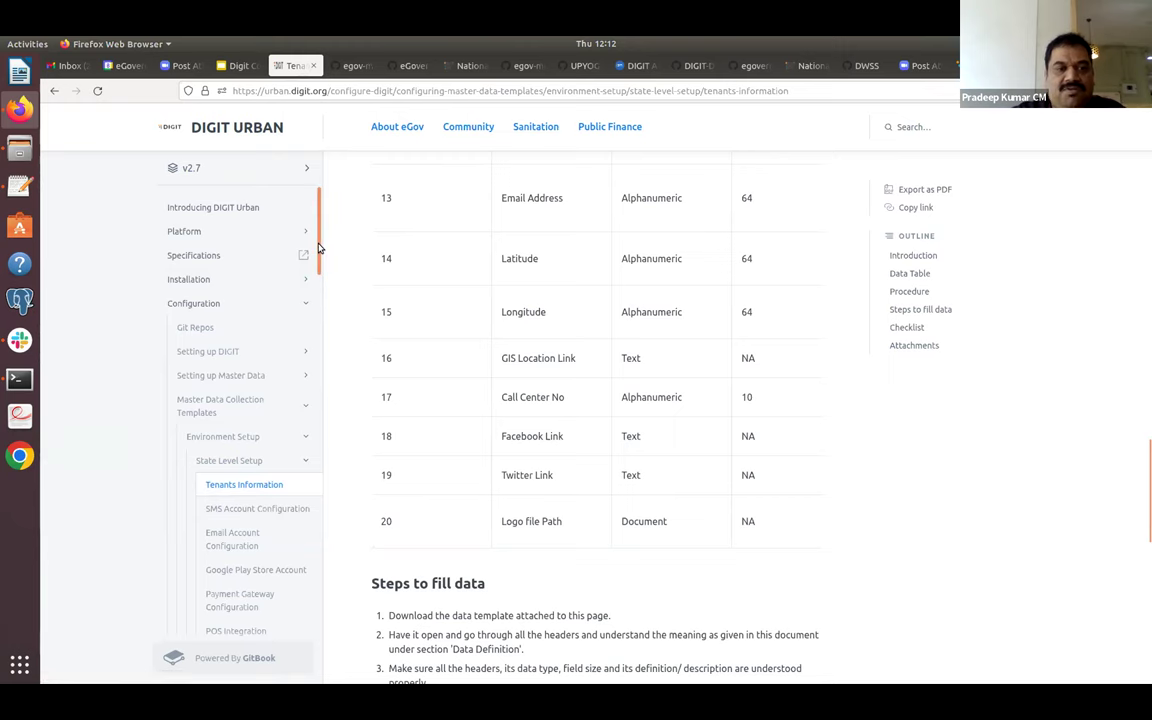
pyautogui.moveTo(318, 248); pyautogui.dragTo(330, 317)
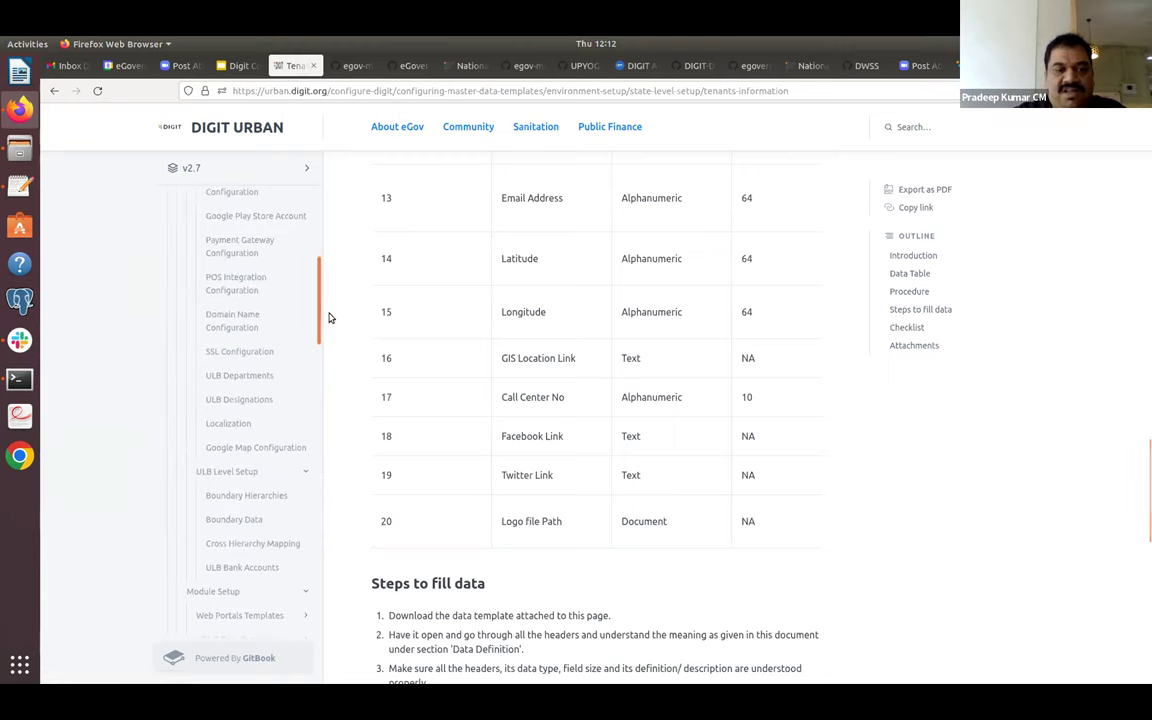
# Open item 4's workflow and localization 'configuration' link from the Configuration Guide slide in a new tab.
pyautogui.click(240, 65)
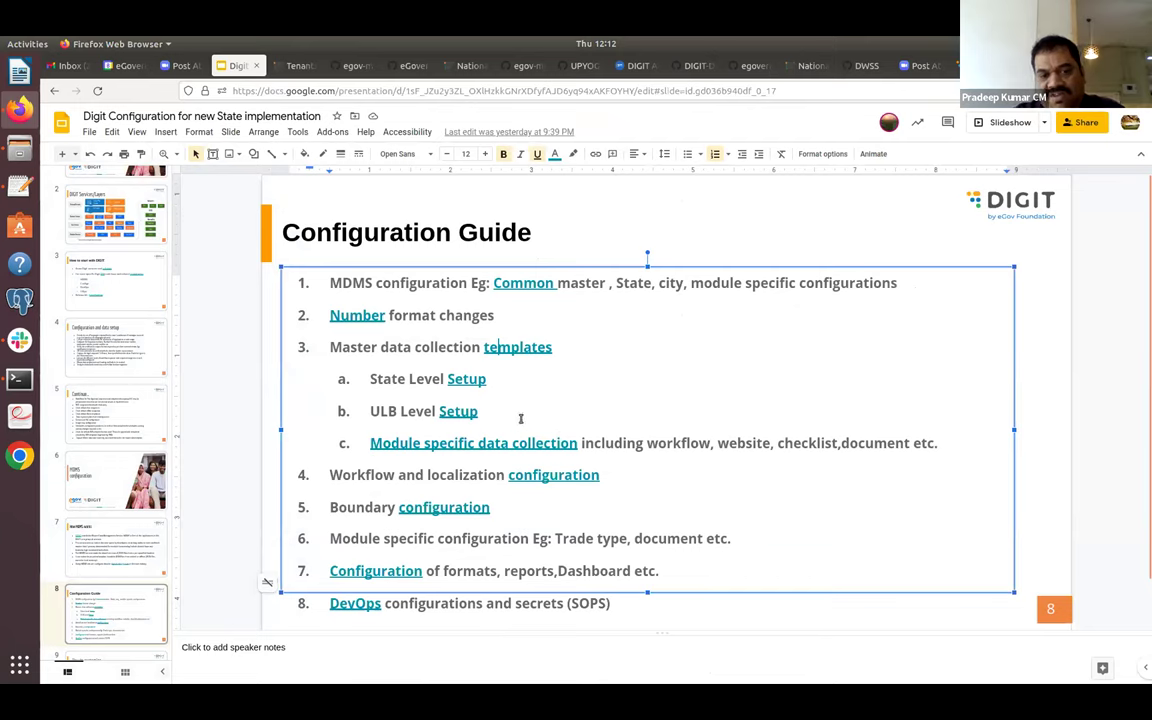
pyautogui.click(297, 66)
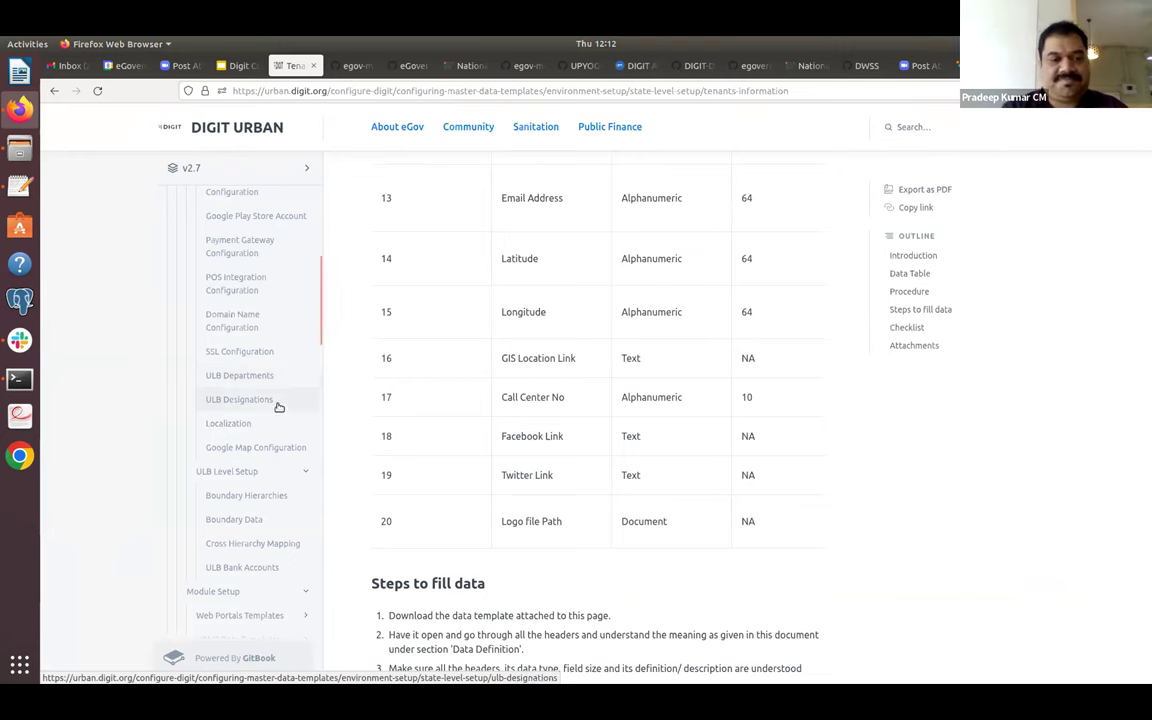
pyautogui.click(240, 65)
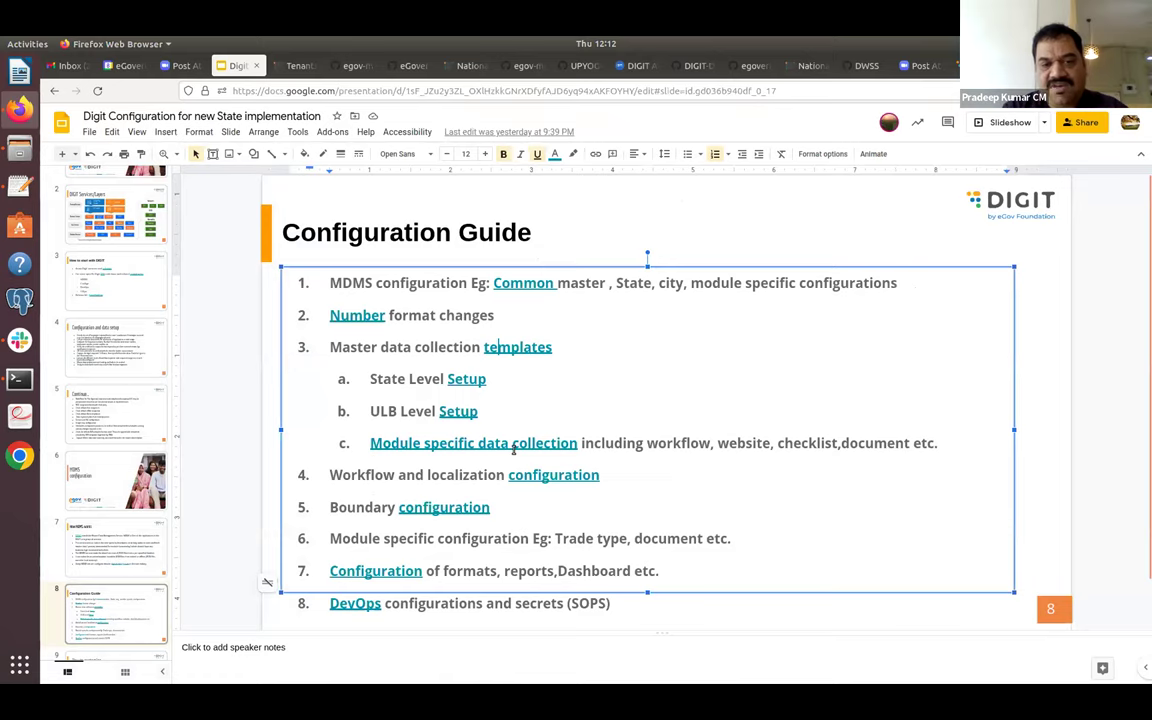
pyautogui.click(546, 477)
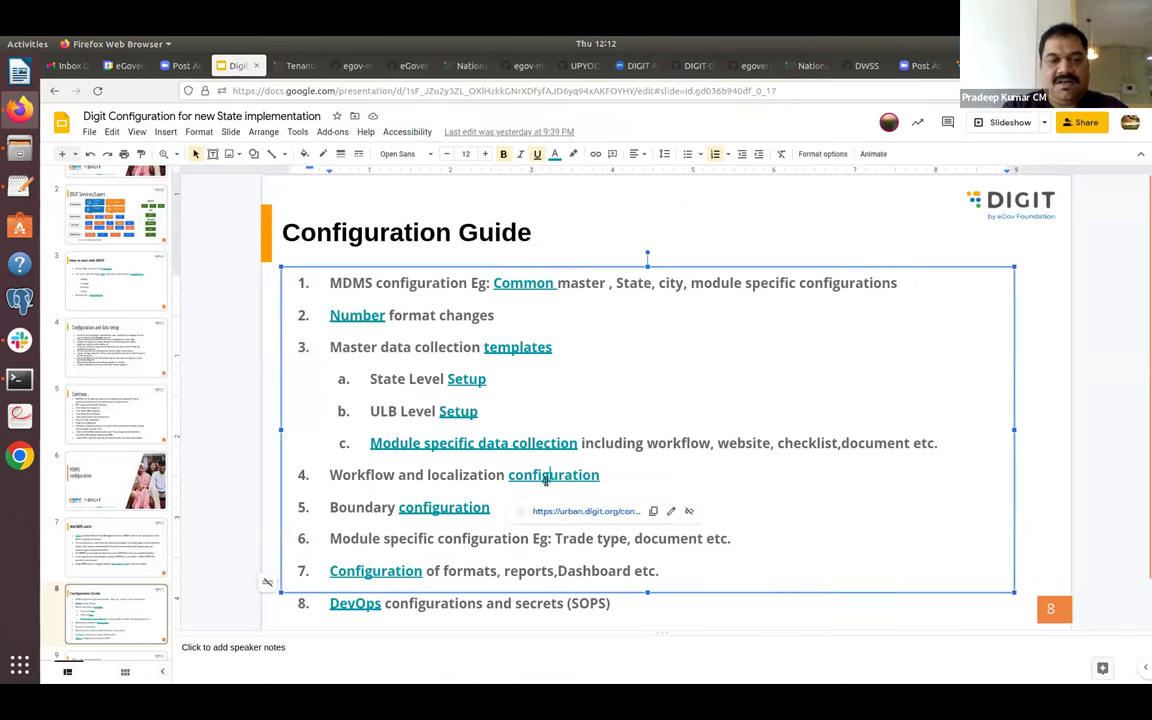
pyautogui.click(580, 511)
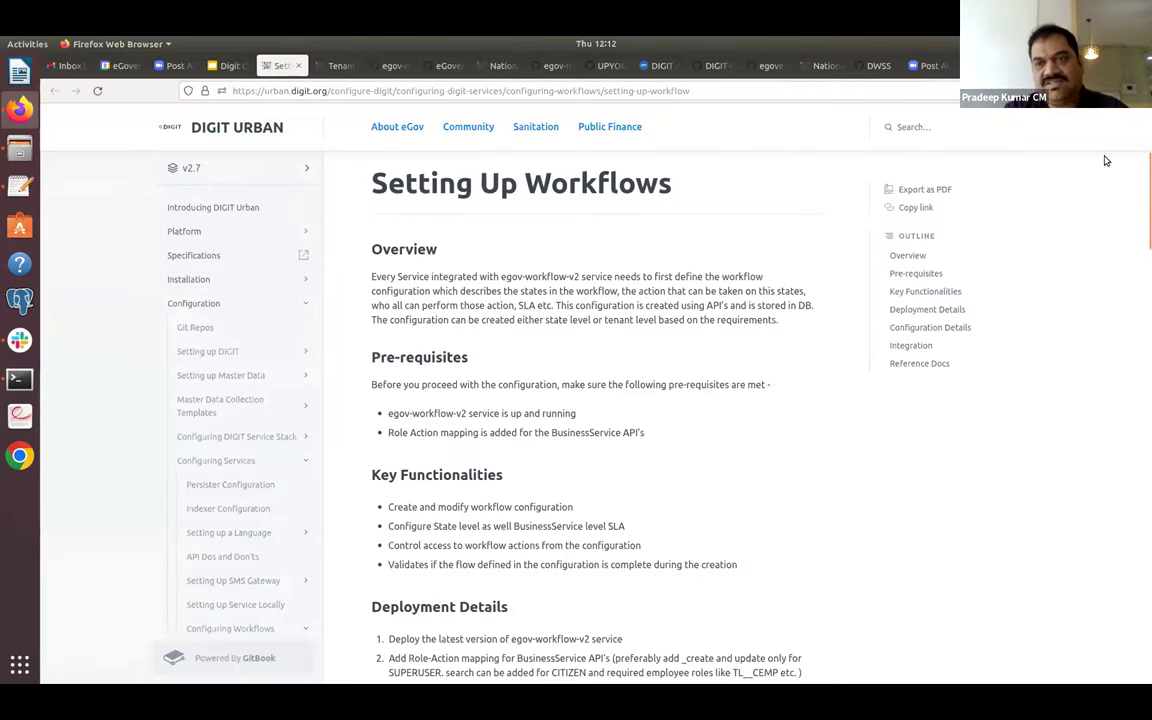
# Scroll to Configuration Details and highlight the PENDINGFORASSIGNMENT, APPLY and CITIZEN values in the sample JSON.
pyautogui.moveTo(1142, 180); pyautogui.dragTo(1143, 317)
pyautogui.scroll(3, 1030, 260)
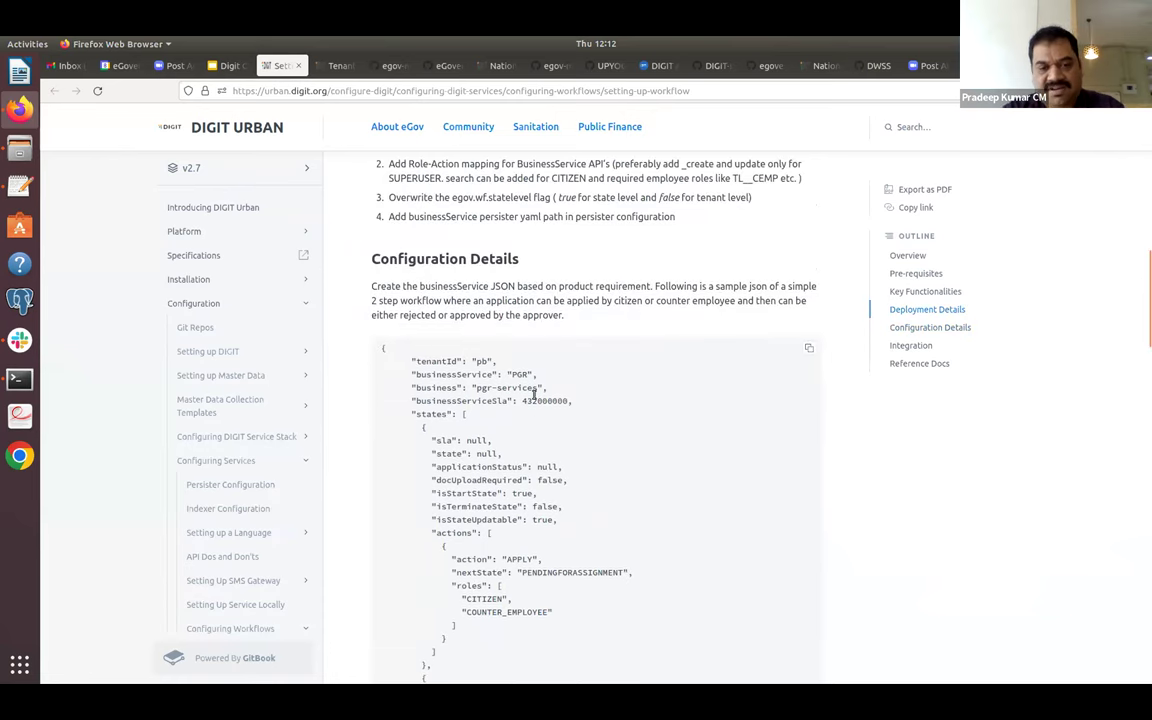
pyautogui.scroll(-5, 527, 425)
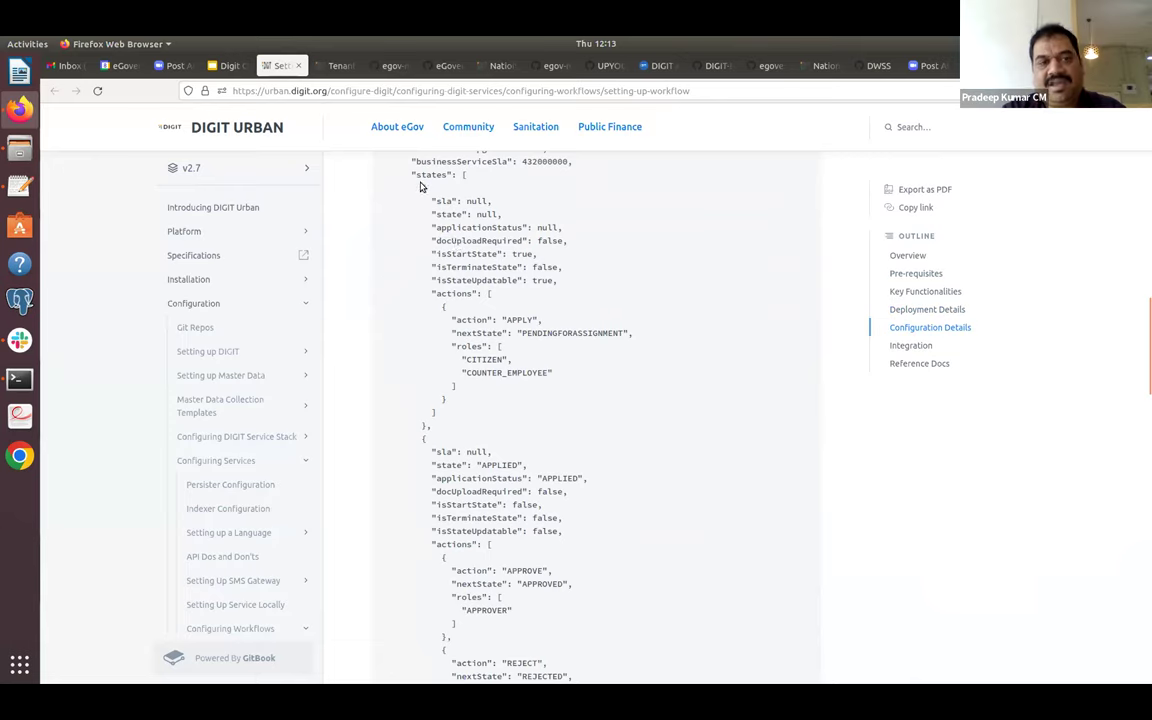
pyautogui.doubleClick(554, 333)
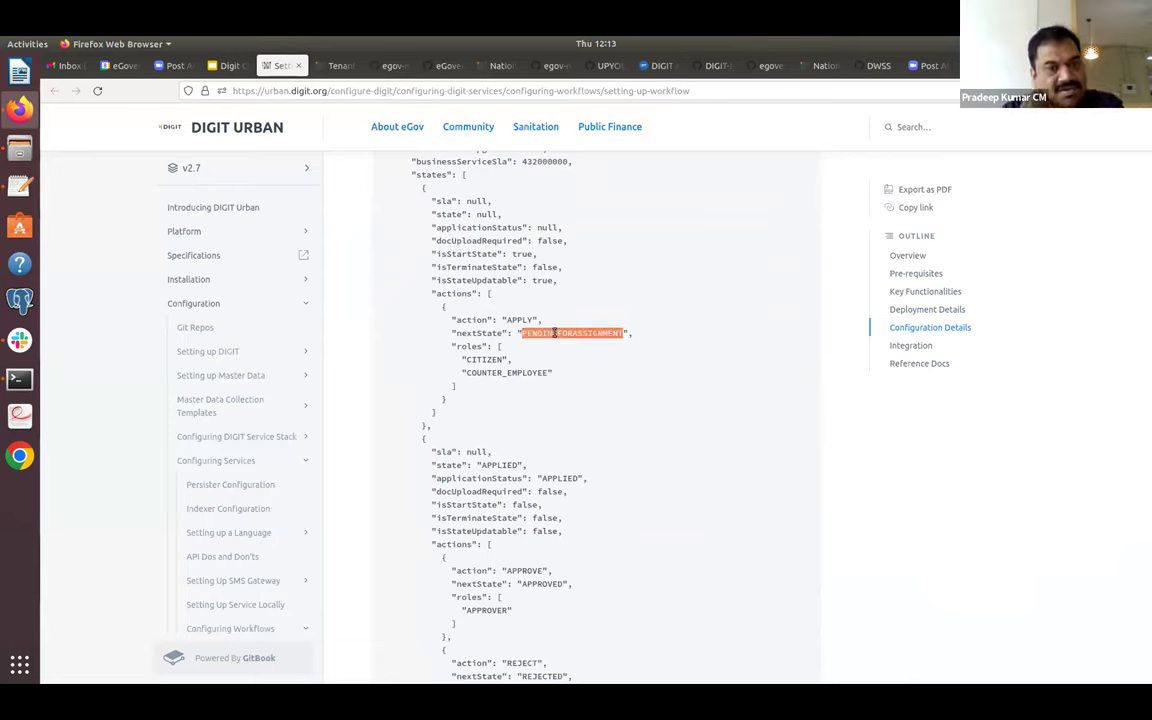
pyautogui.click(521, 321)
pyautogui.doubleClick(521, 321)
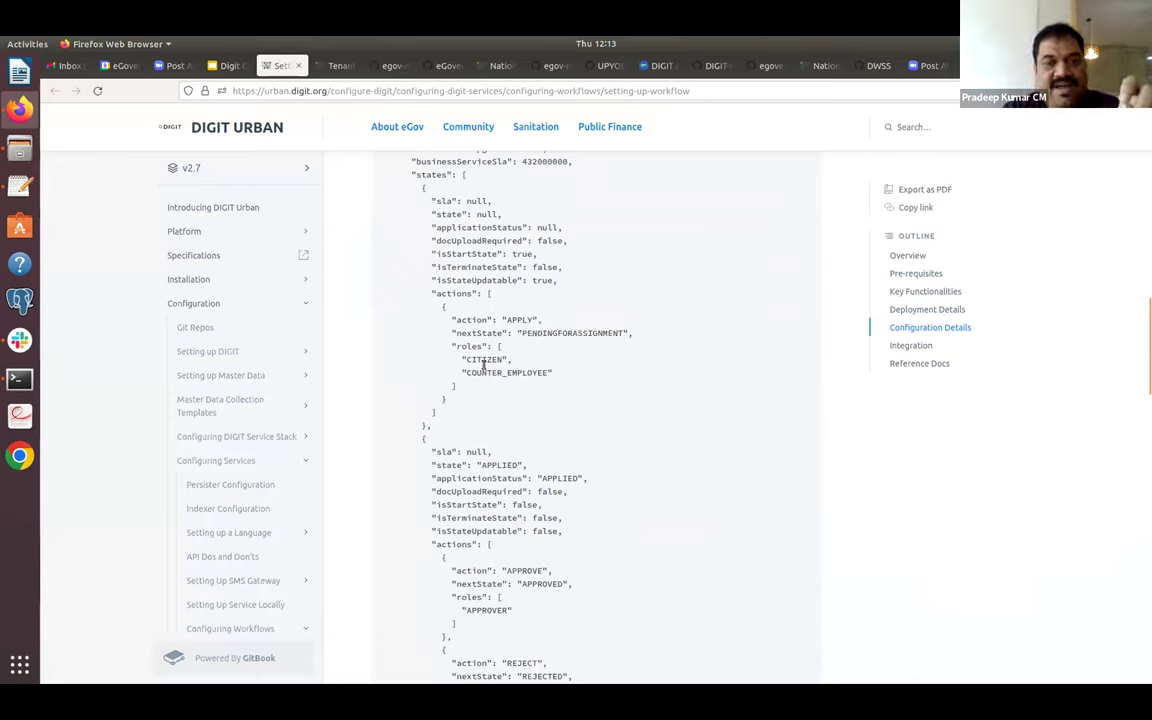
pyautogui.tripleClick(484, 360)
pyautogui.doubleClick(484, 360)
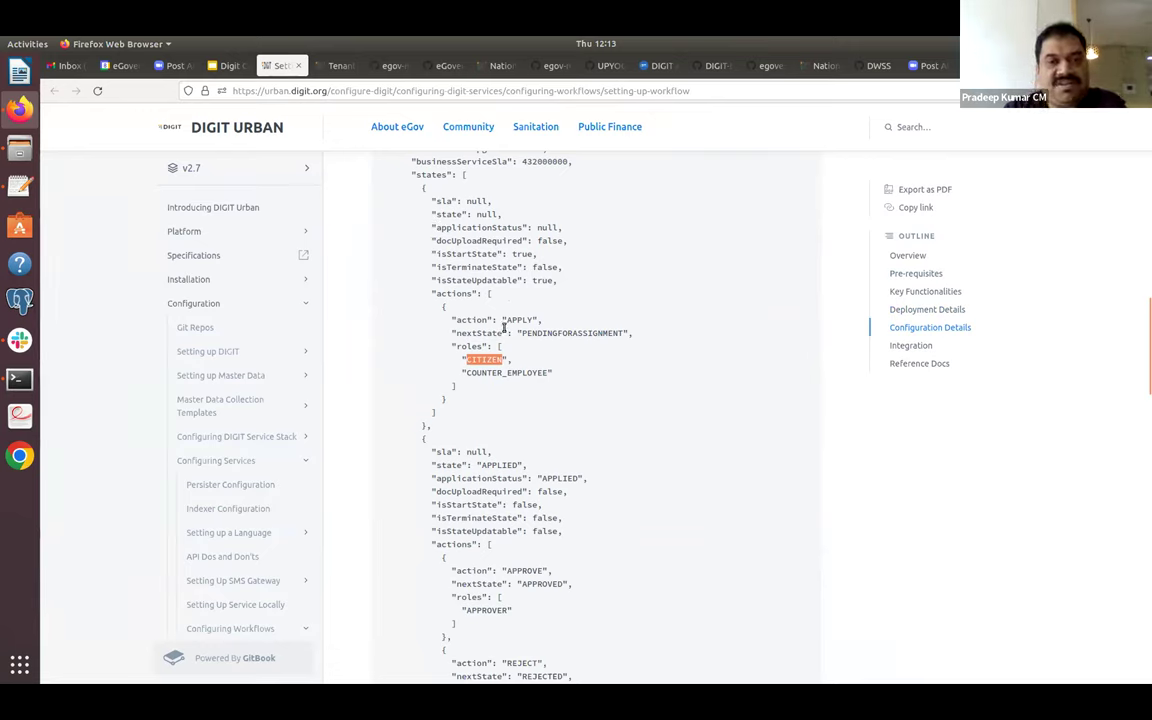
# Highlight the PENDINGFORASSIGNMENT next state, the APPLY action and the APPLIED state further down.
pyautogui.tripleClick(568, 332)
pyautogui.doubleClick(568, 332)
pyautogui.click(514, 320)
pyautogui.doubleClick(519, 320)
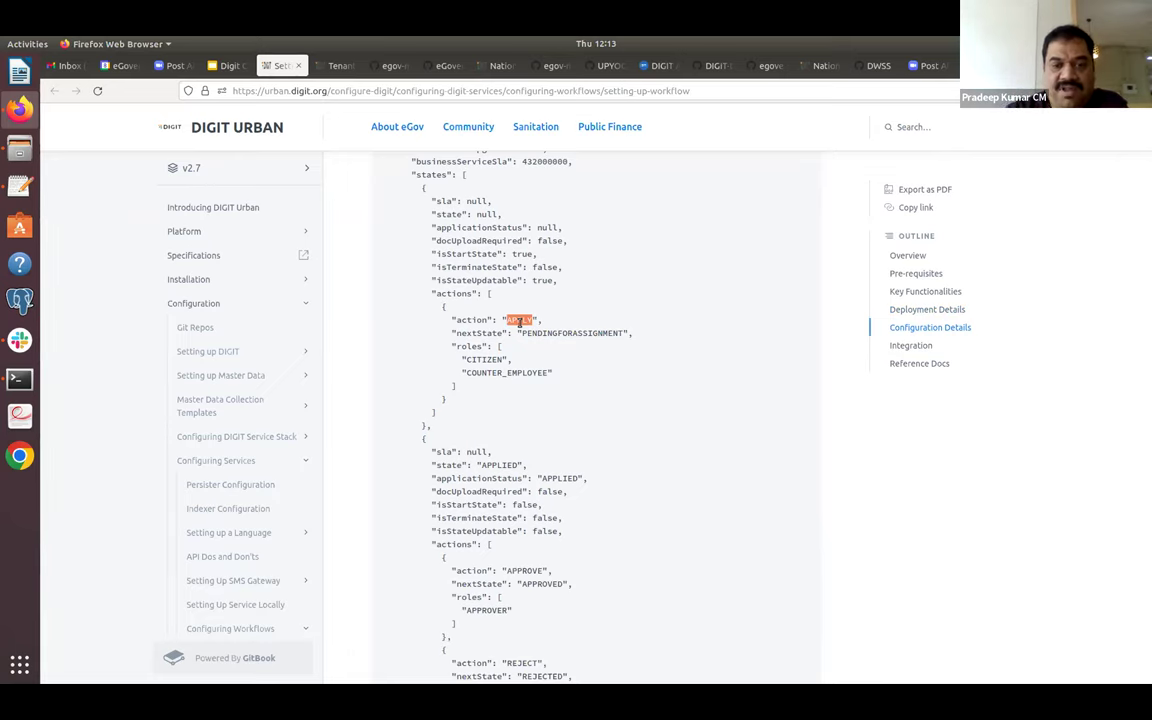
pyautogui.scroll(-3, 519, 321)
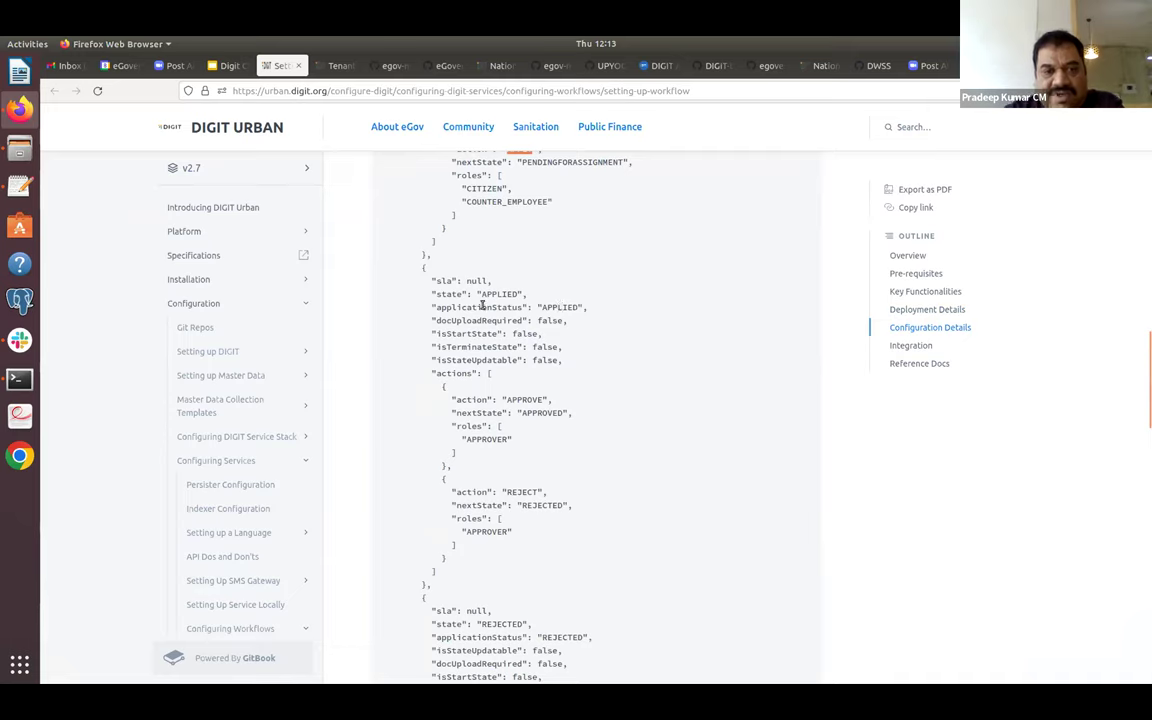
pyautogui.doubleClick(491, 295)
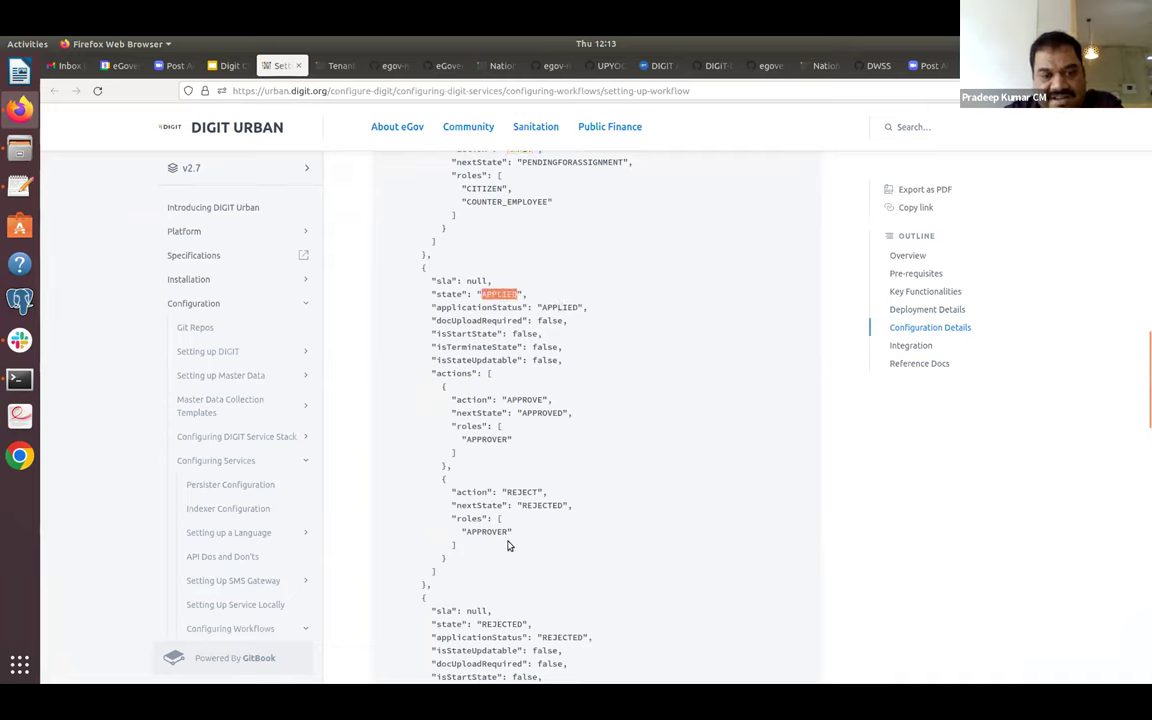
pyautogui.doubleClick(489, 610)
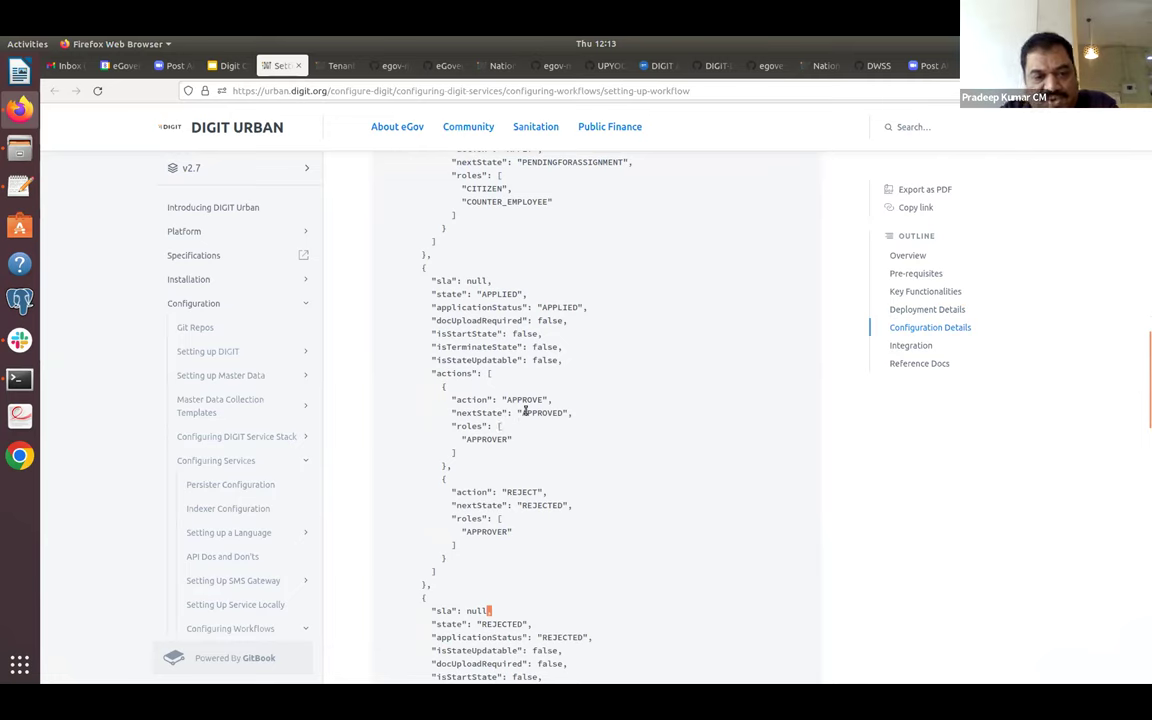
# Scroll down through Integration, Reference Docs and API List, then back up to Integration.
pyautogui.scroll(-5, 545, 343)
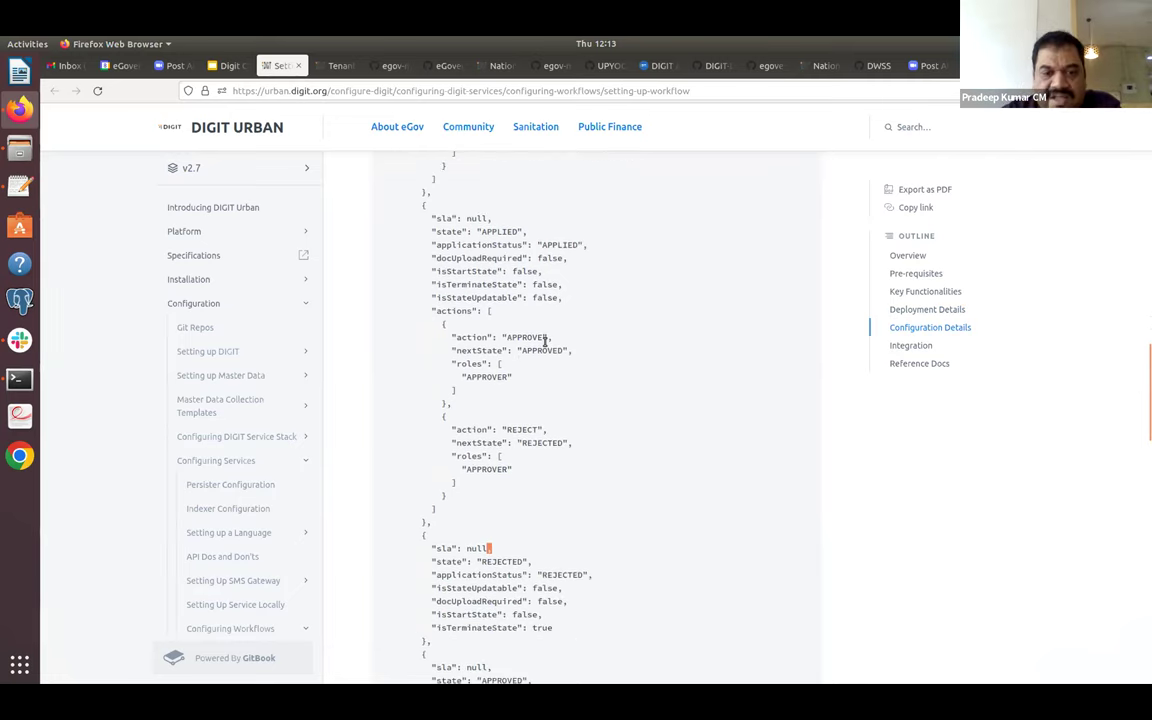
pyautogui.scroll(-2, 545, 343)
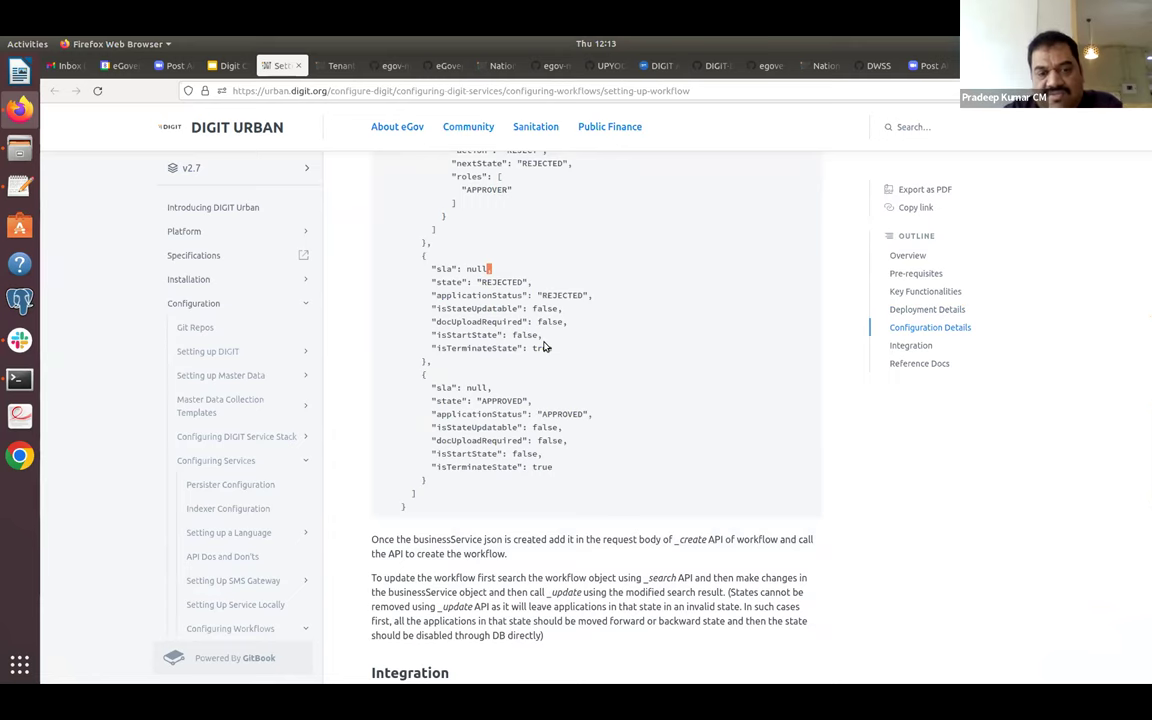
pyautogui.scroll(-1, 545, 347)
pyautogui.scroll(-7, 545, 347)
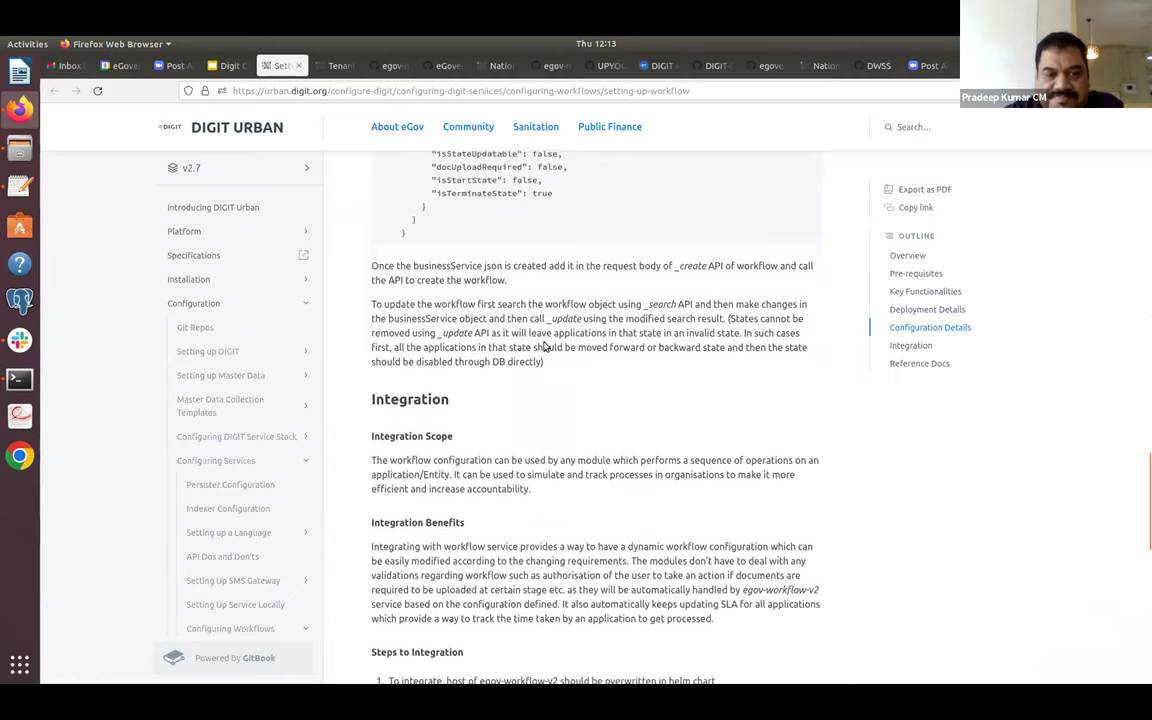
pyautogui.scroll(-8, 545, 343)
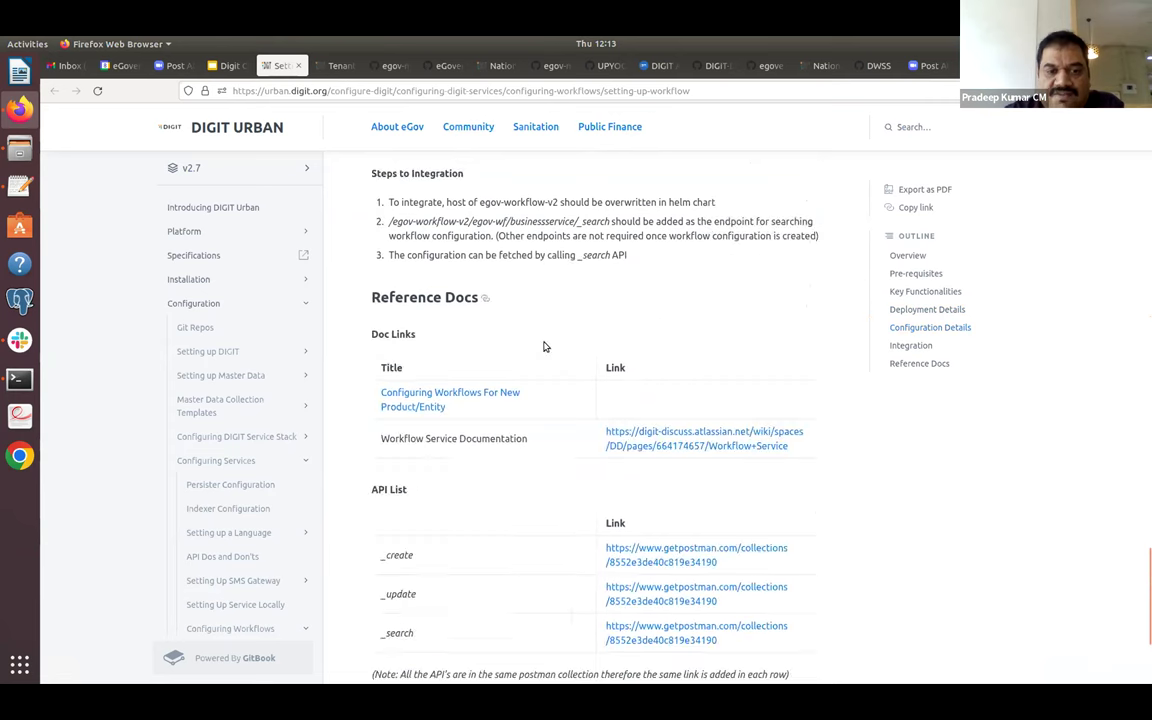
pyautogui.scroll(-1, 545, 347)
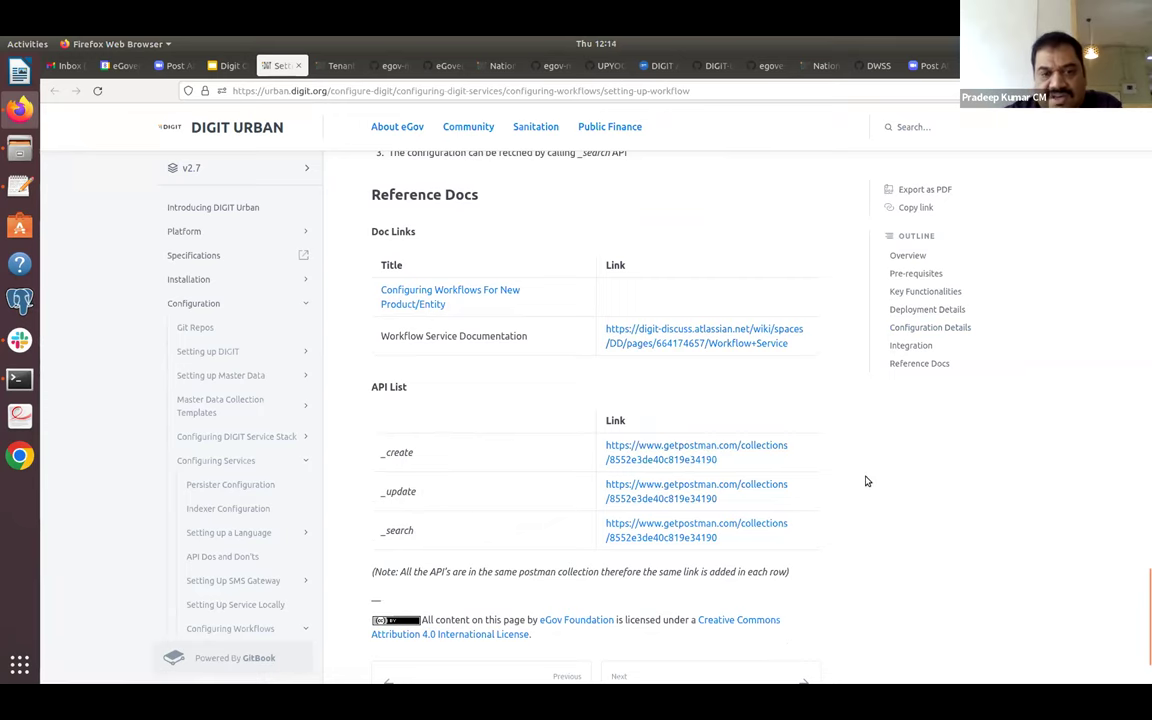
pyautogui.scroll(-2, 866, 481)
pyautogui.scroll(4, 866, 481)
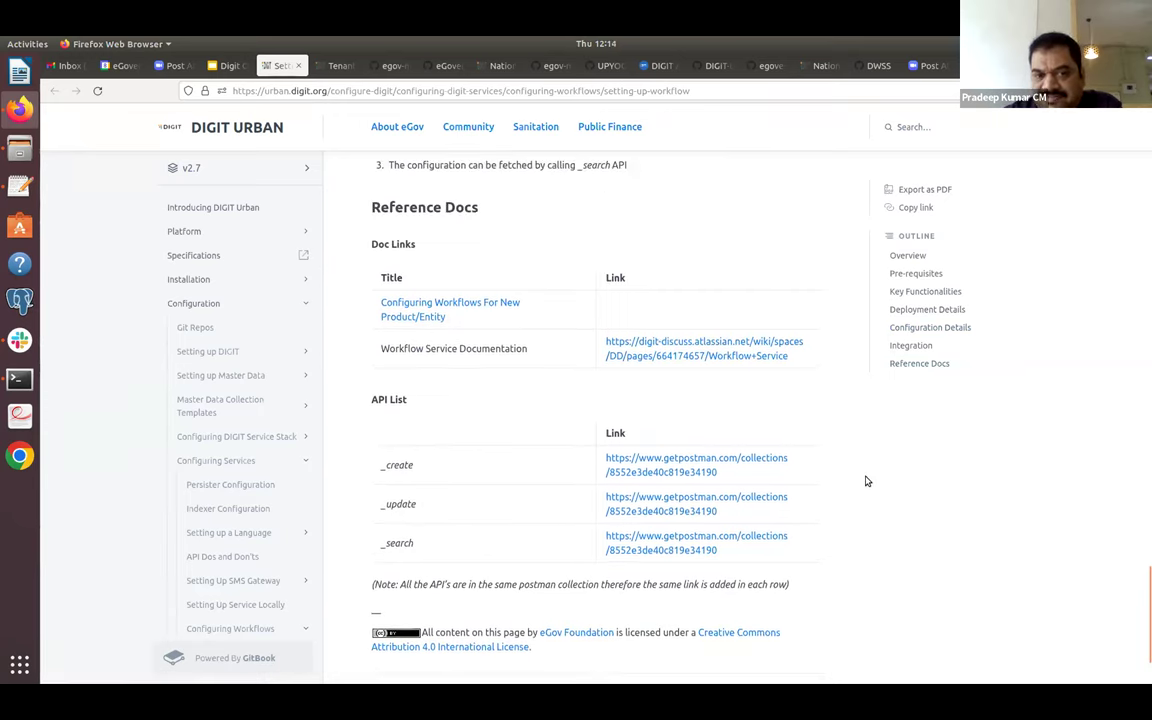
pyautogui.scroll(9, 866, 481)
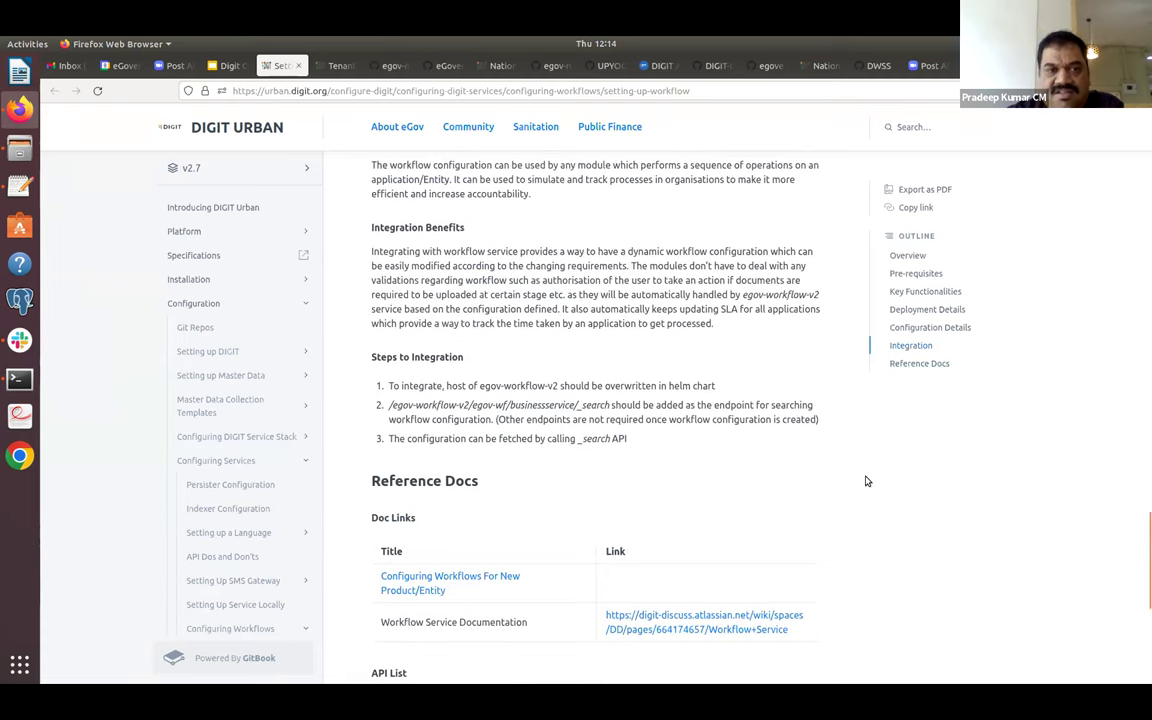
# Follow item 5's Boundary 'configuration' link from the Configuration Guide slide in a new tab.
pyautogui.click(224, 66)
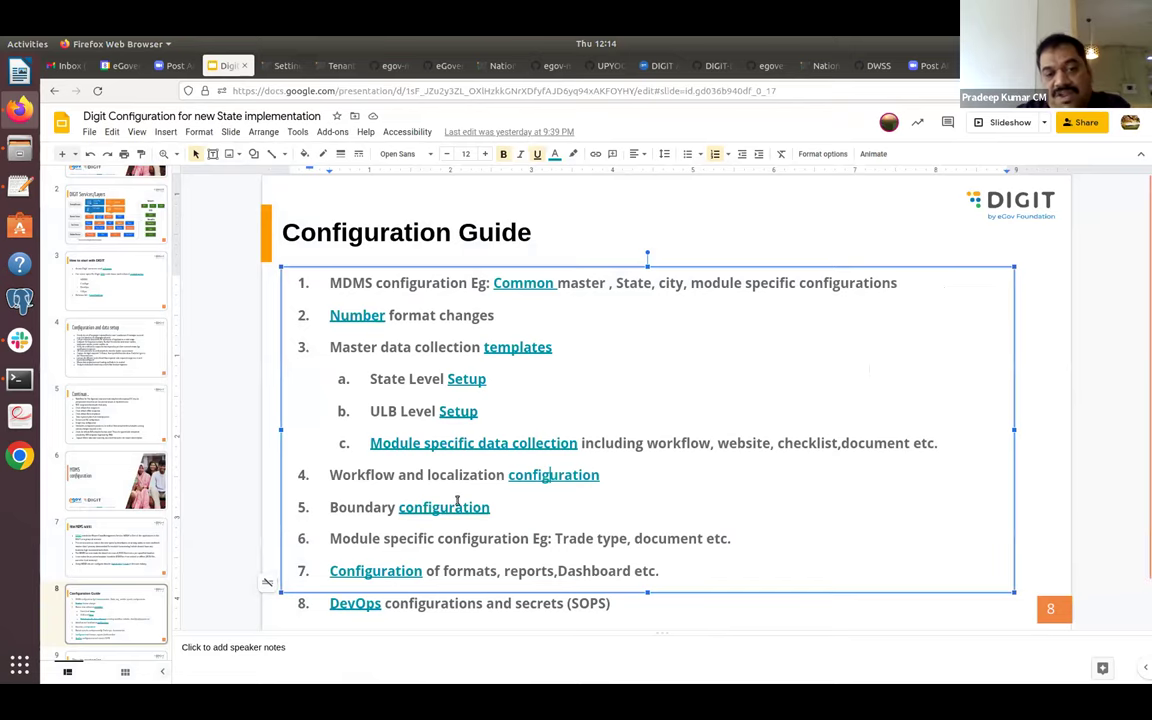
pyautogui.click(462, 509)
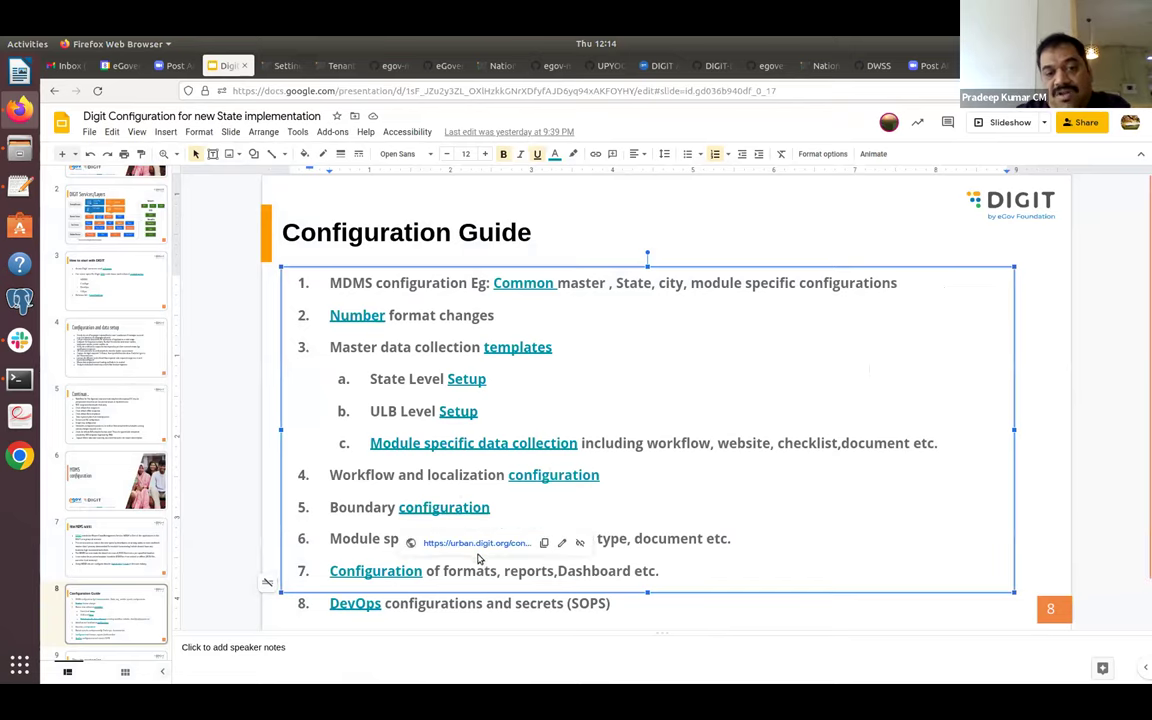
pyautogui.click(487, 545)
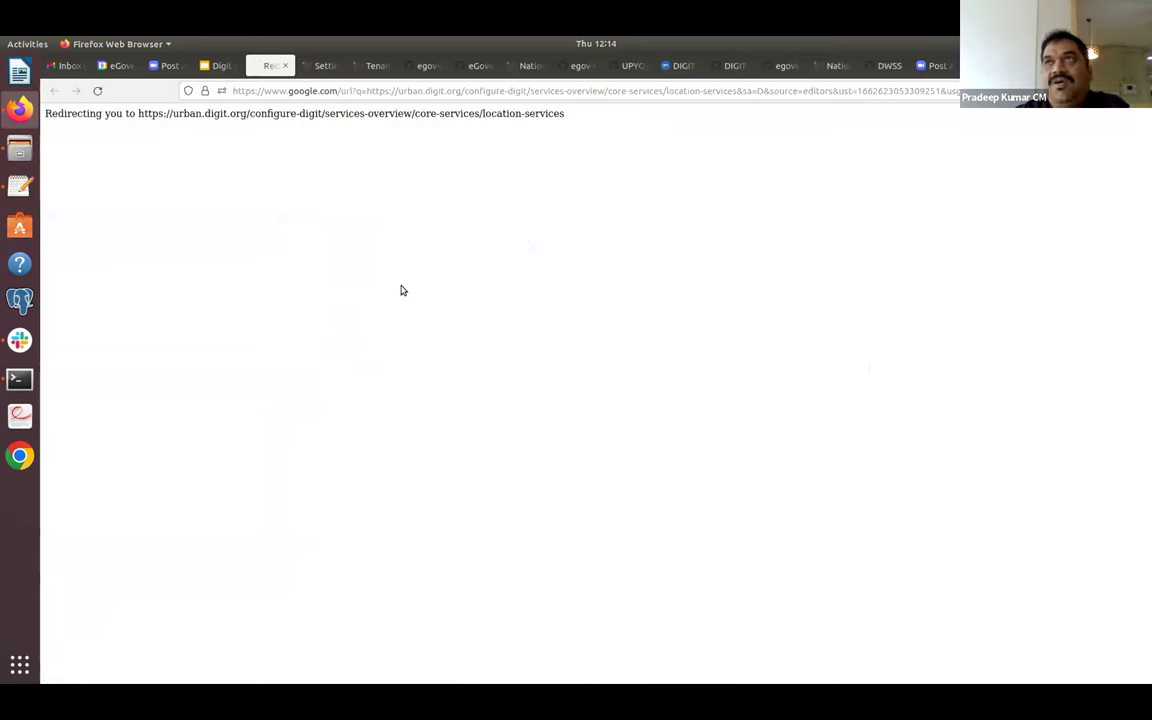
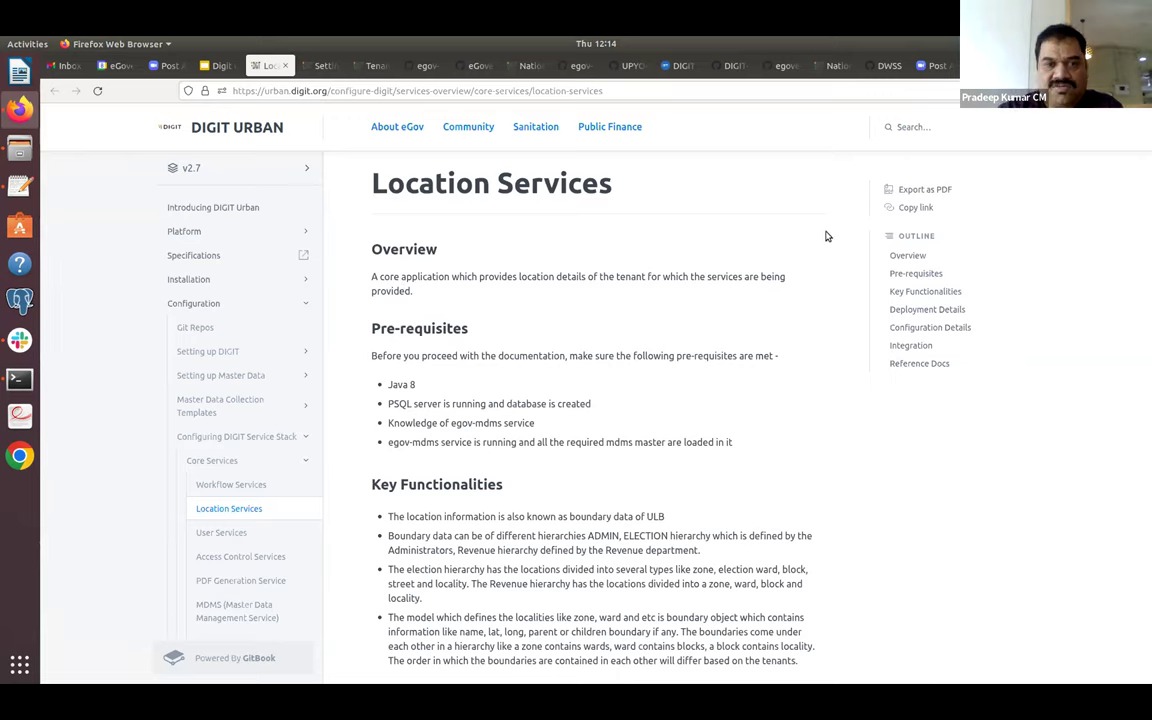
# Scroll through the rest of the Location Services documentation page.
pyautogui.scroll(-10, 1143, 313)
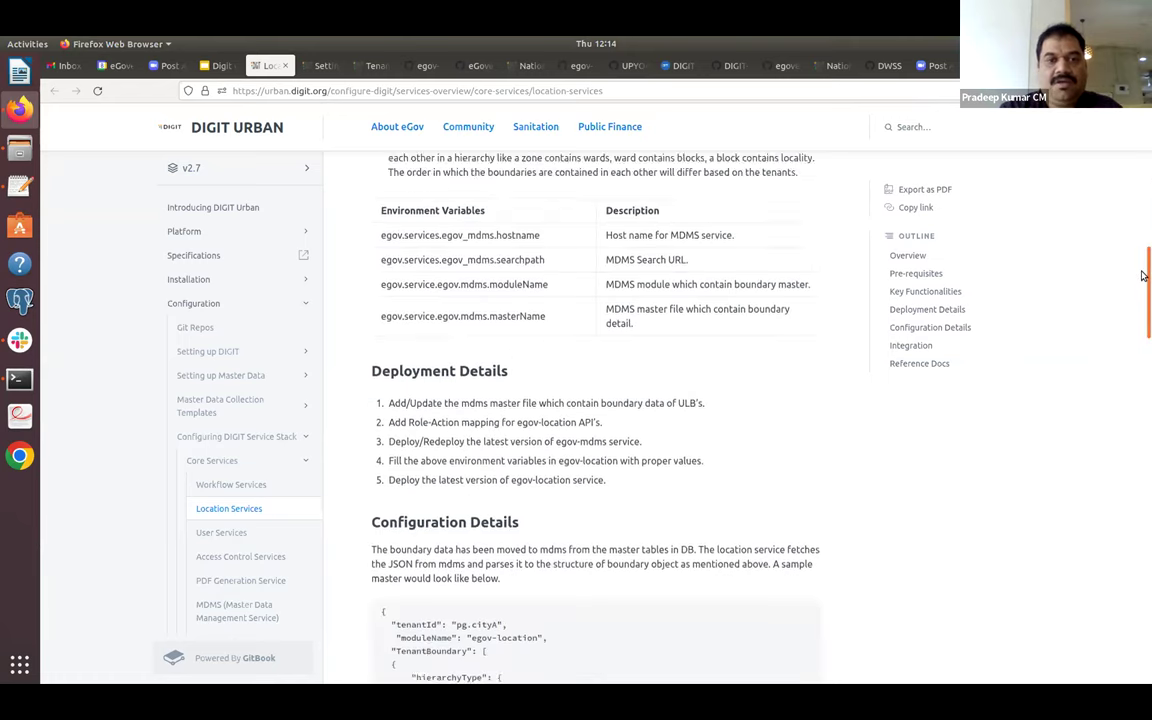
pyautogui.moveTo(1143, 313); pyautogui.dragTo(1143, 424)
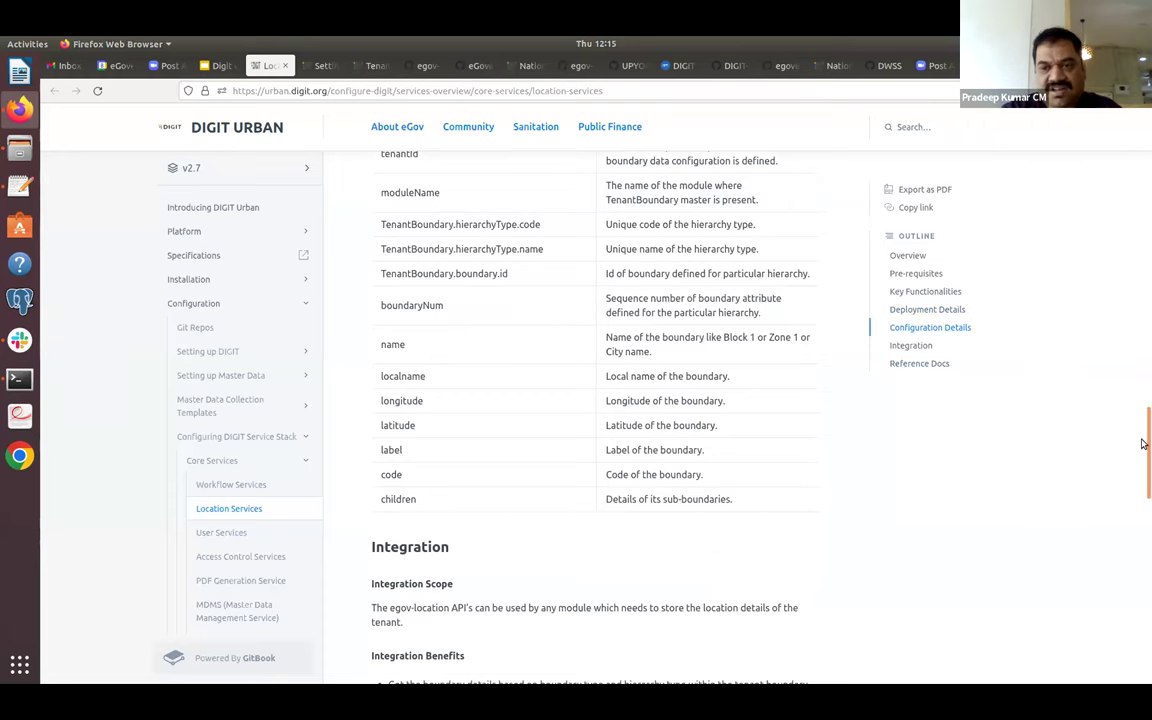
pyautogui.moveTo(1143, 455); pyautogui.dragTo(1143, 528)
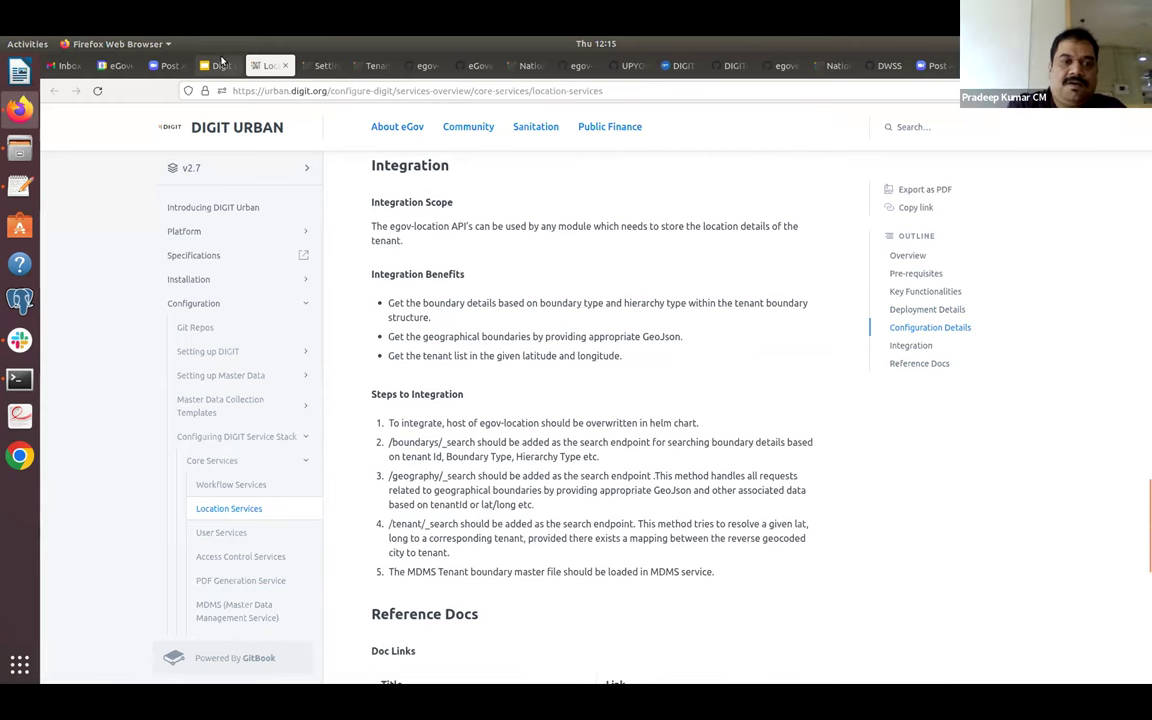
# In the configuration slides, follow the line-7 Configuration link to the egovernments/configs GitHub repository.
pyautogui.click(220, 64)
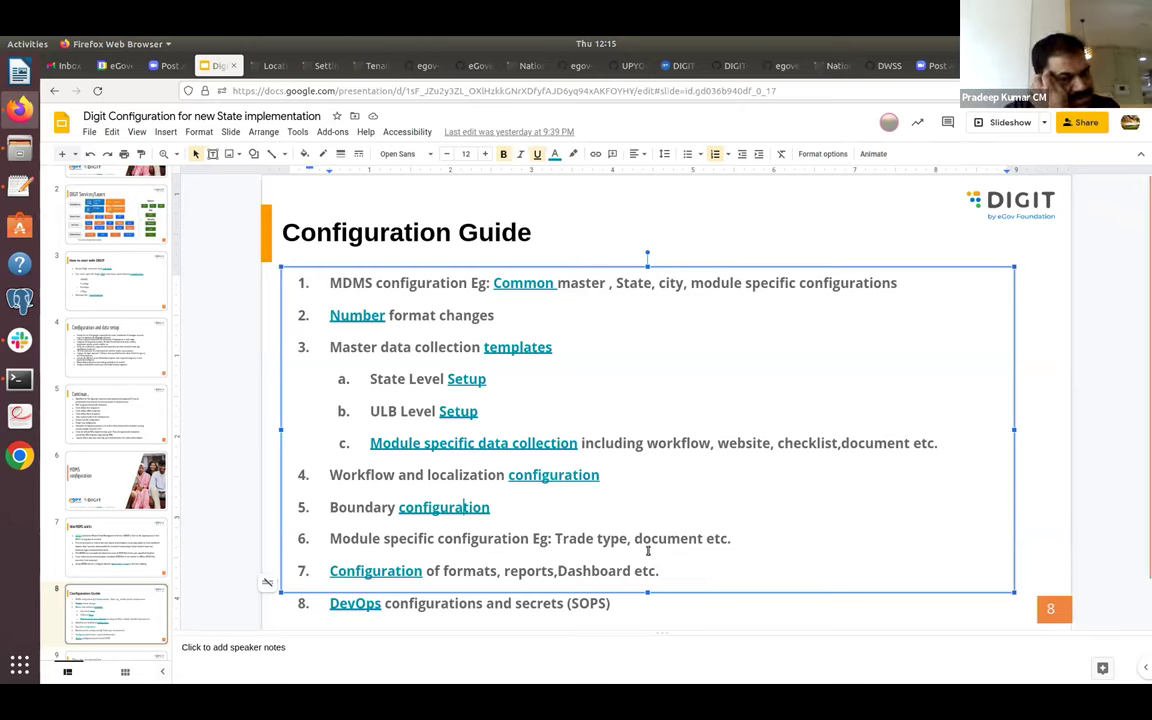
pyautogui.click(368, 571)
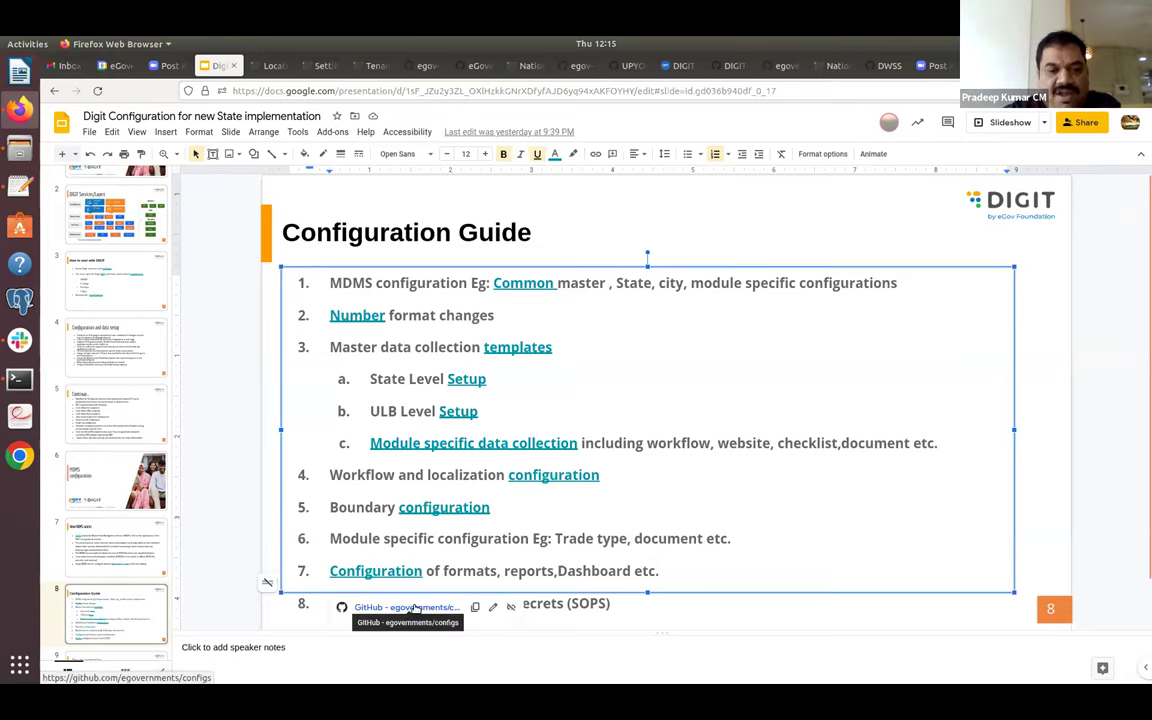
pyautogui.click(414, 607)
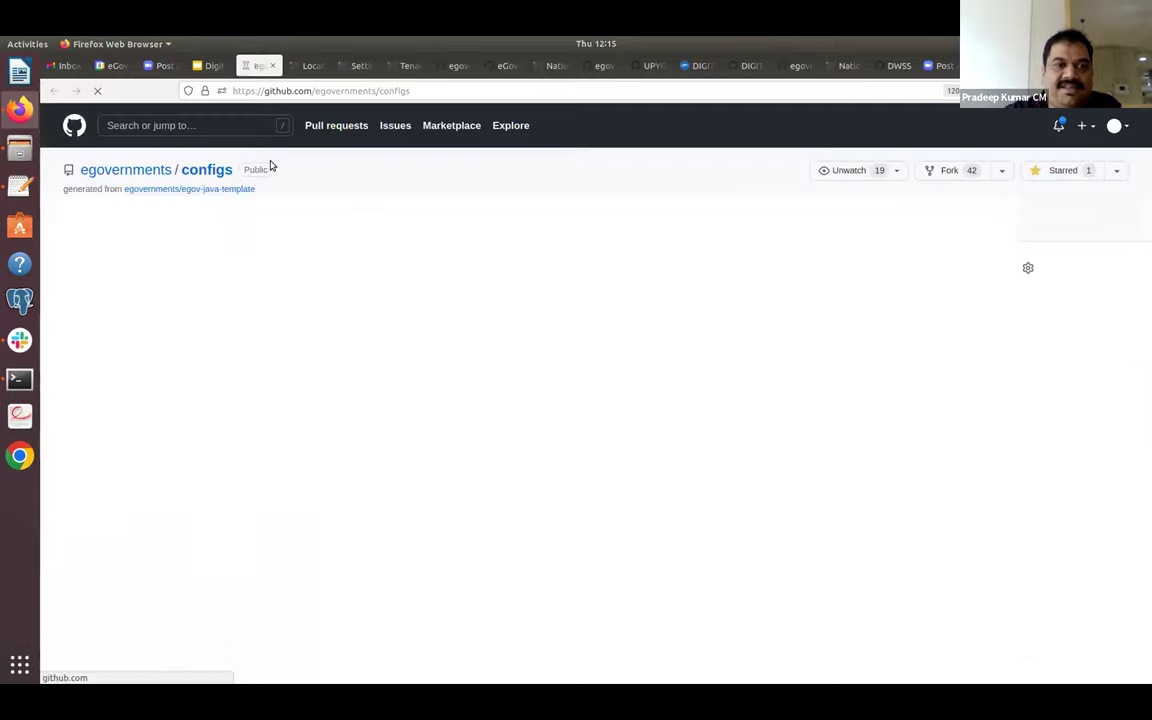
pyautogui.click(900, 66)
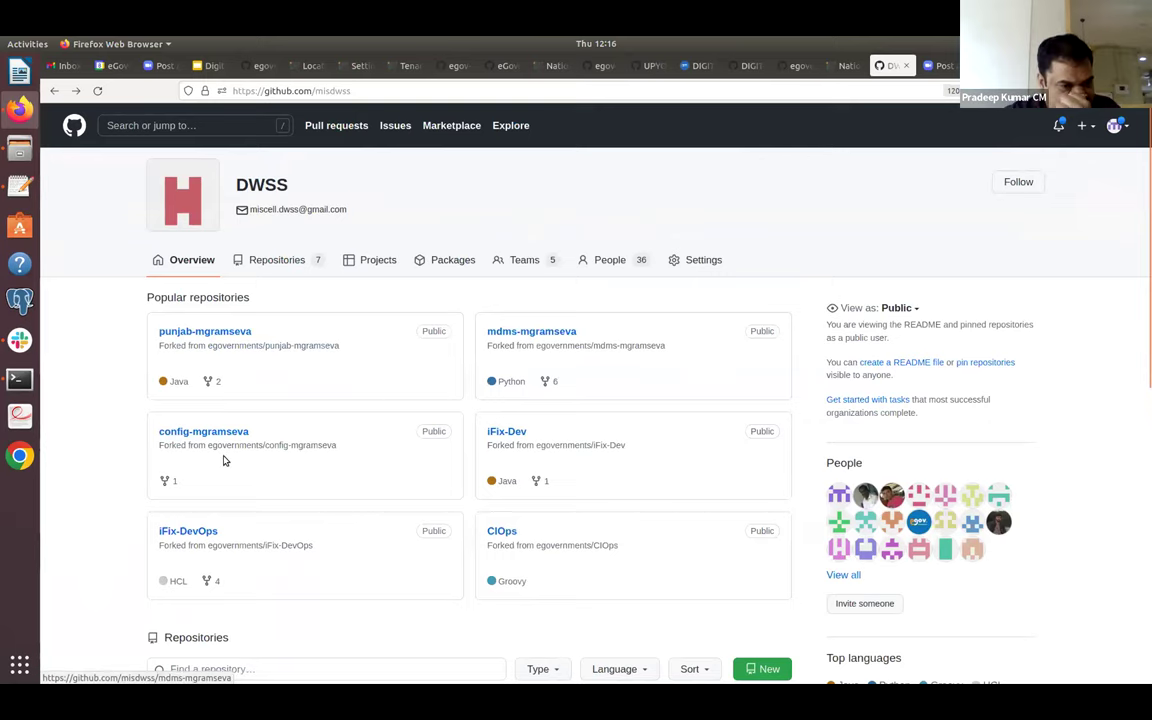
pyautogui.click(272, 67)
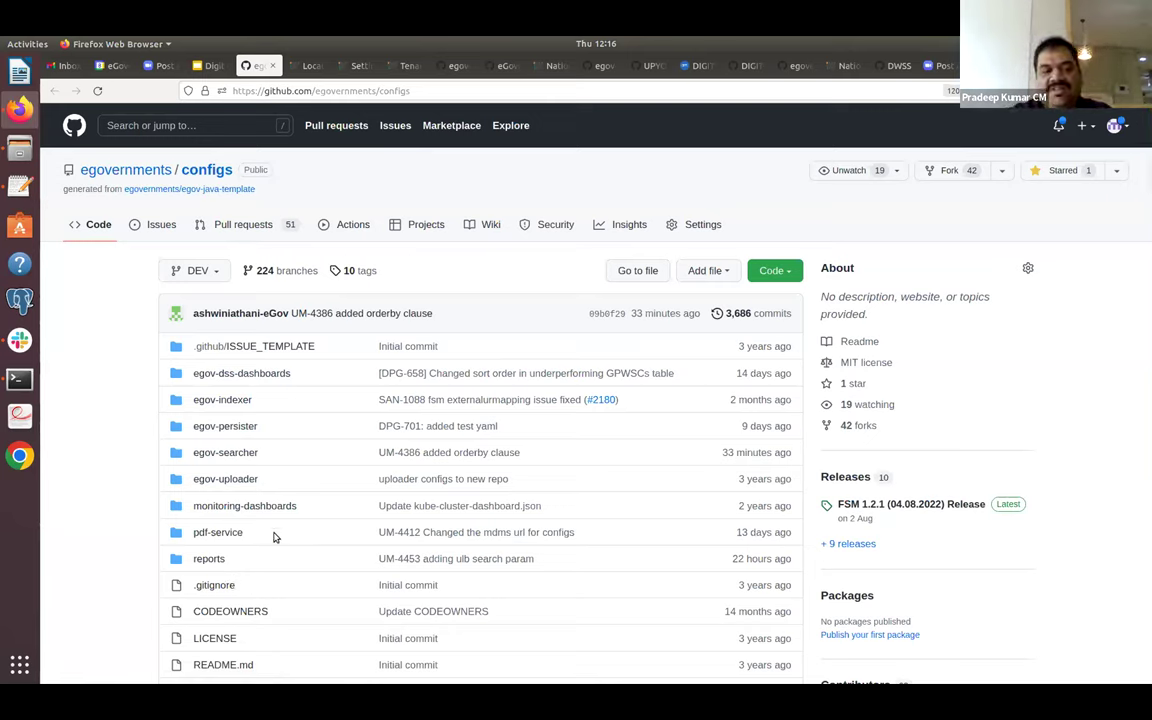
pyautogui.click(208, 557)
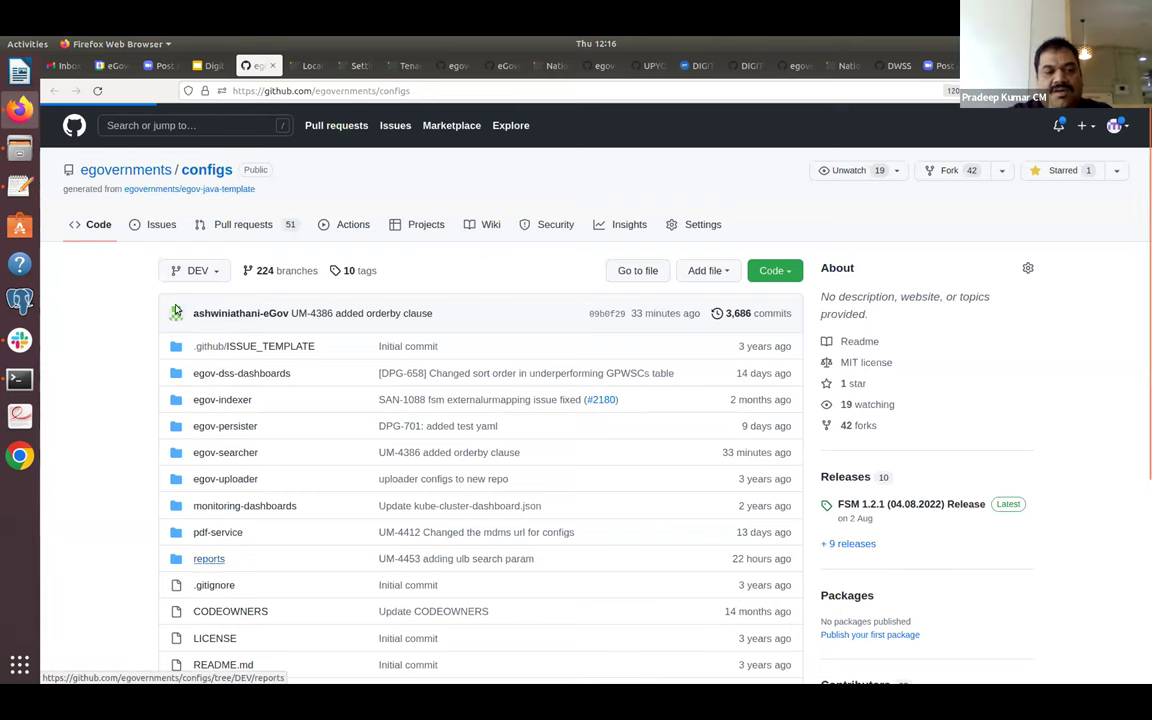
pyautogui.click(54, 91)
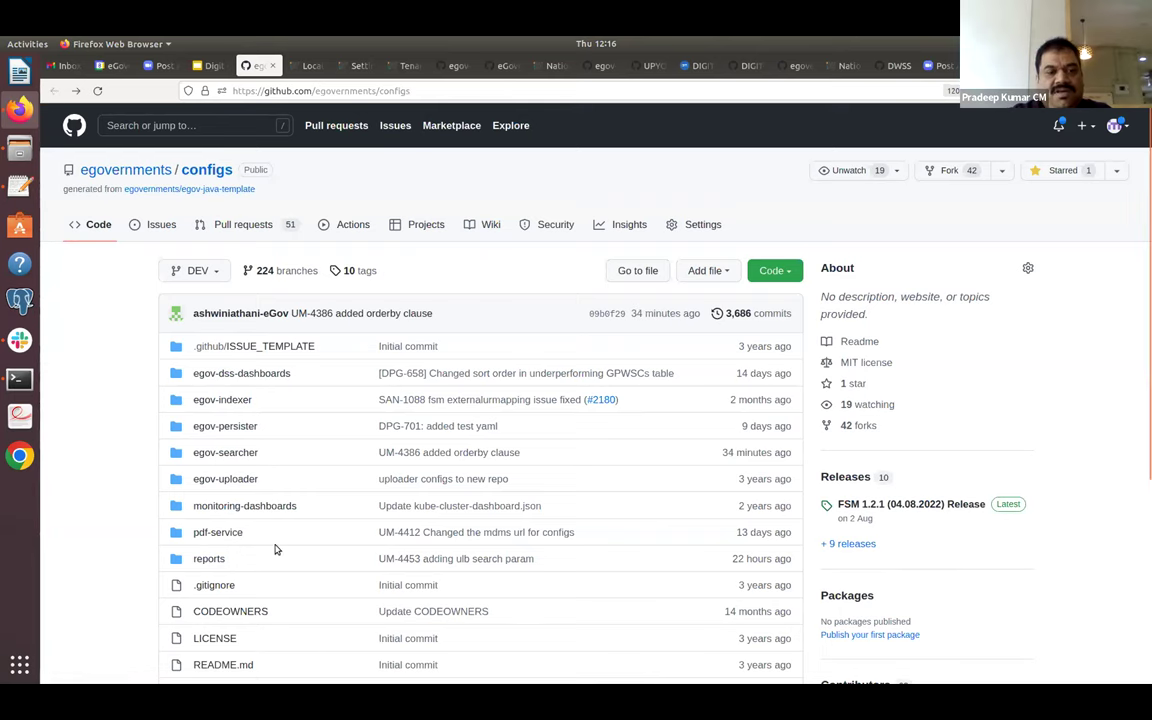
# Change the branch from DEV to UAT via the branch search, then open pdf-service.
pyautogui.click(198, 271)
pyautogui.write('uat')
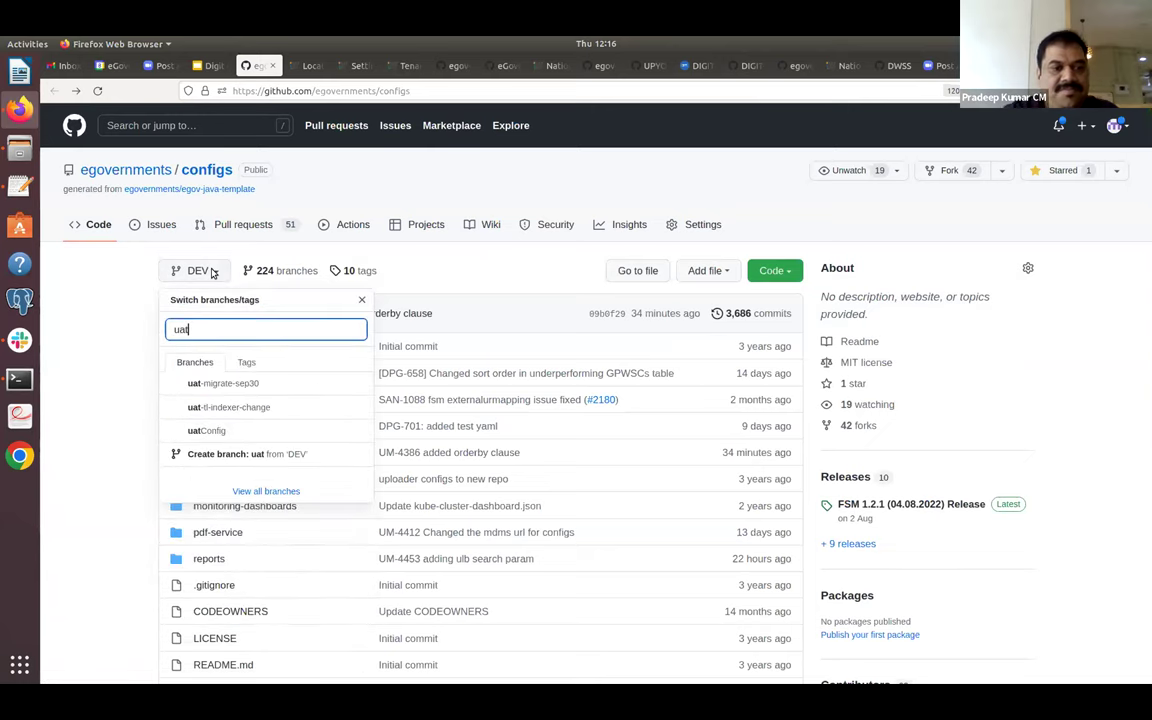
pyautogui.press('BackSpace')
pyautogui.press('BackSpace')
pyautogui.press('BackSpace')
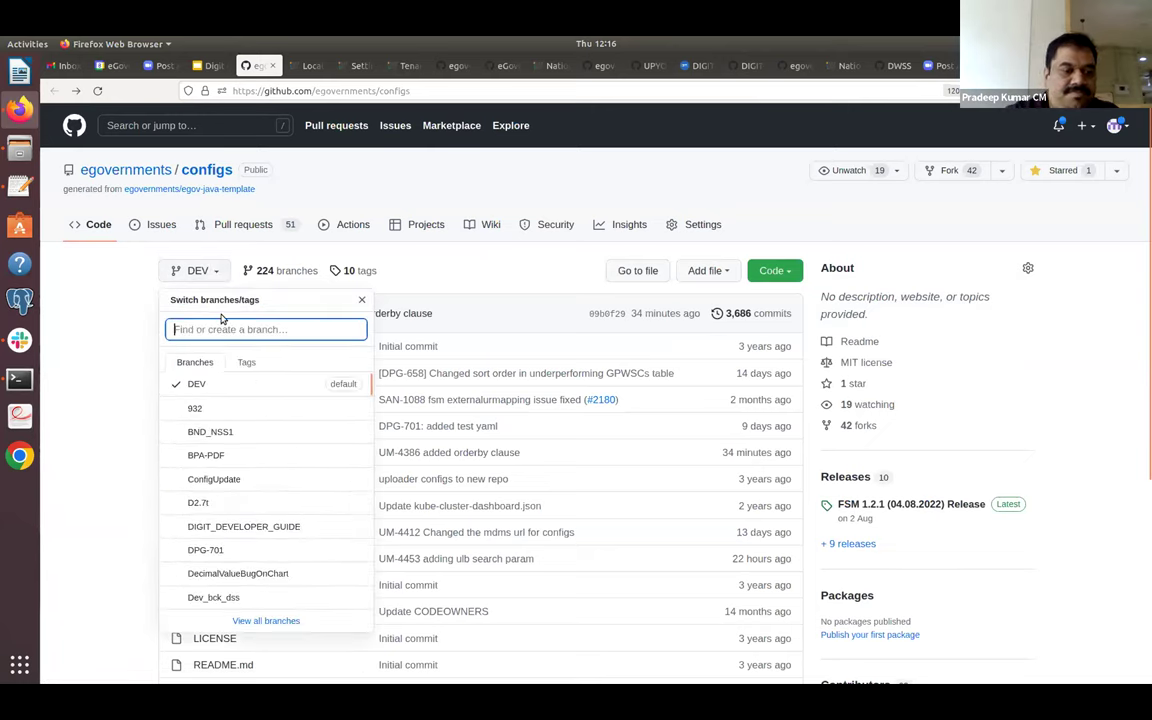
pyautogui.write('UAT')
pyautogui.click(200, 383)
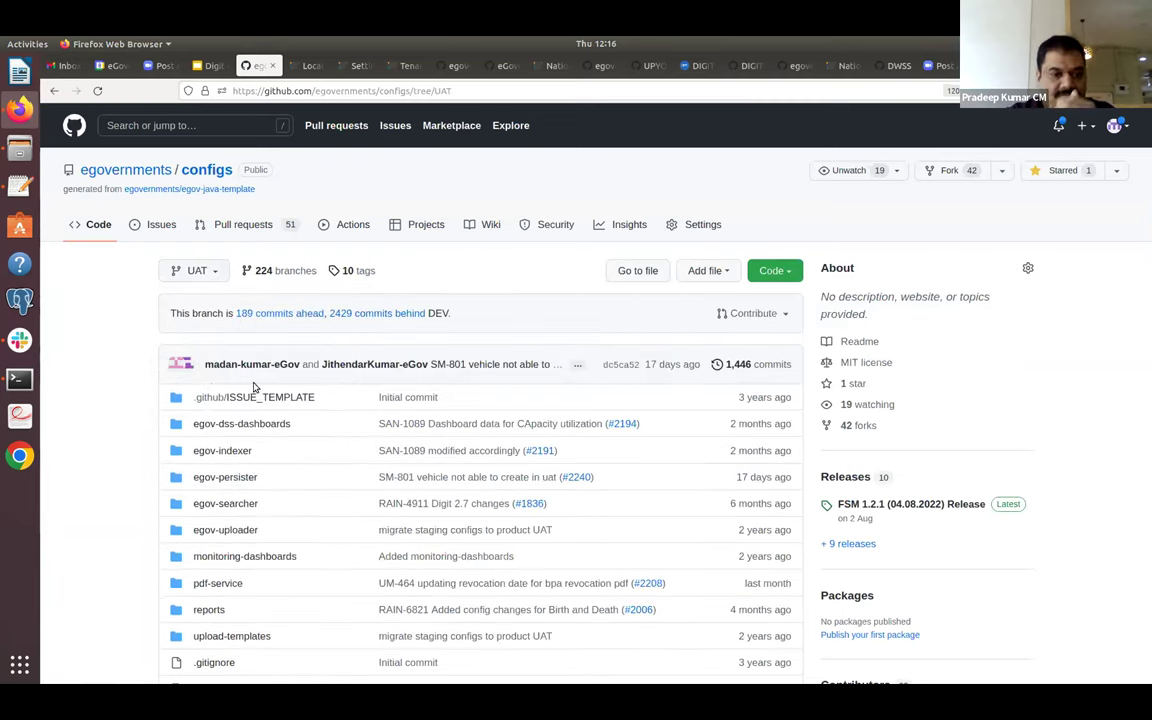
pyautogui.click(232, 583)
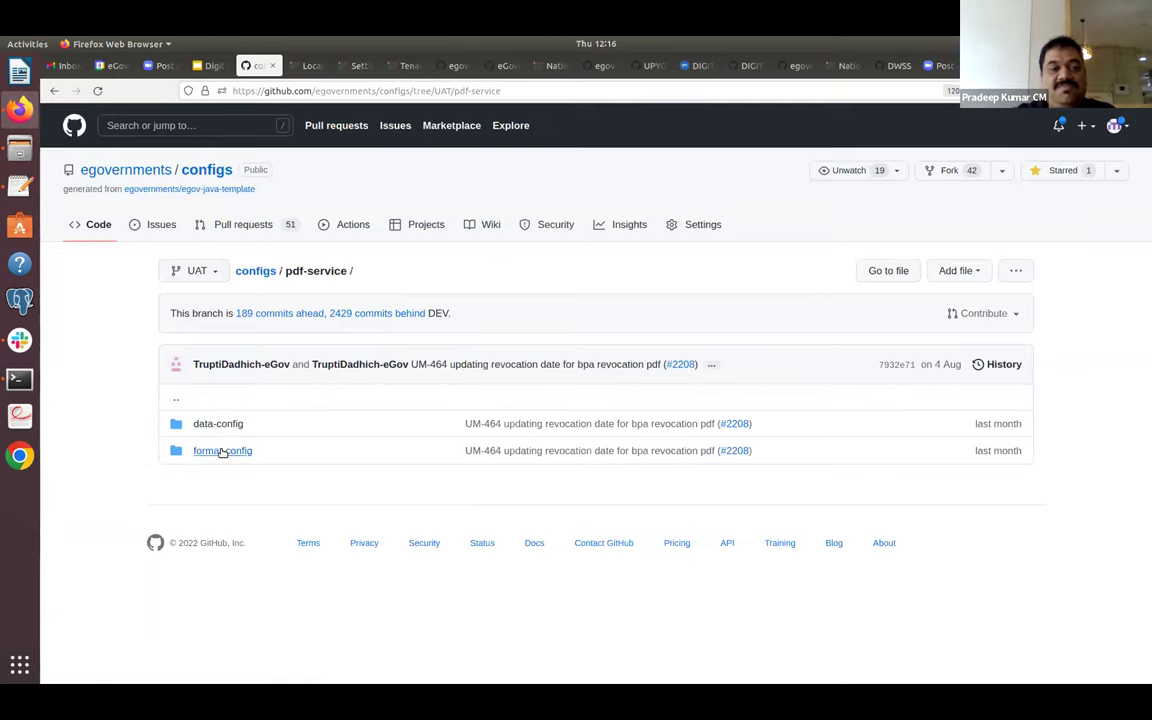
pyautogui.click(222, 452)
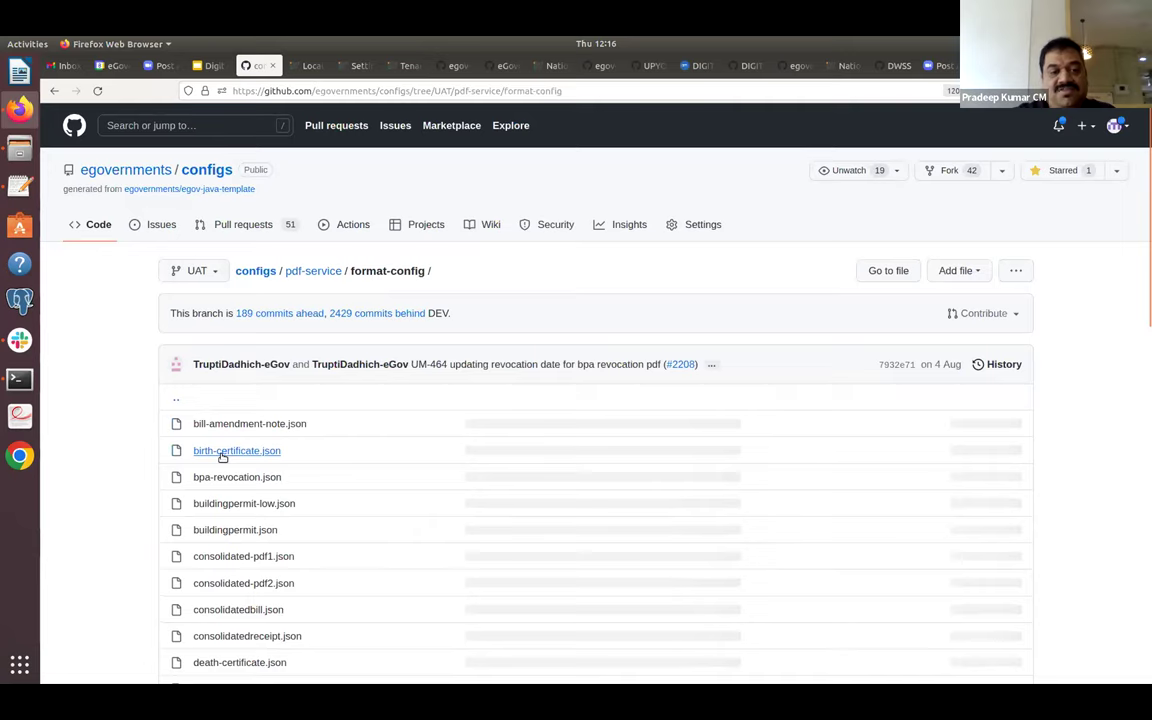
pyautogui.scroll(-2, 223, 458)
pyautogui.scroll(-6, 223, 458)
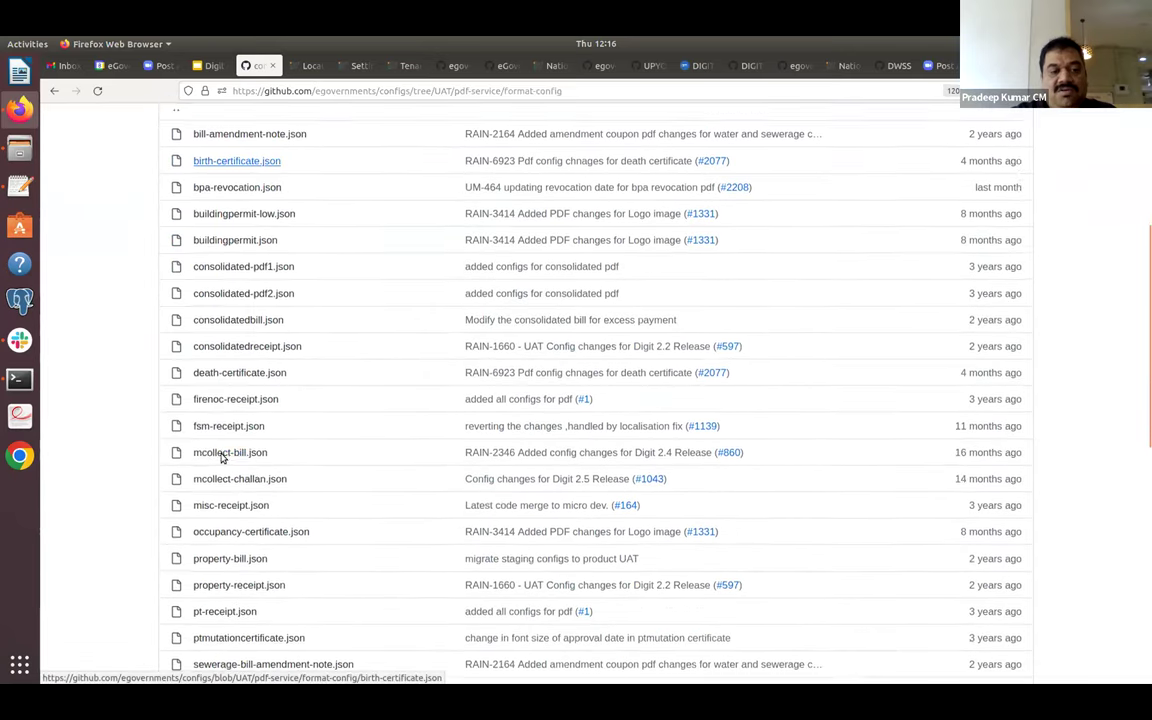
pyautogui.click(223, 531)
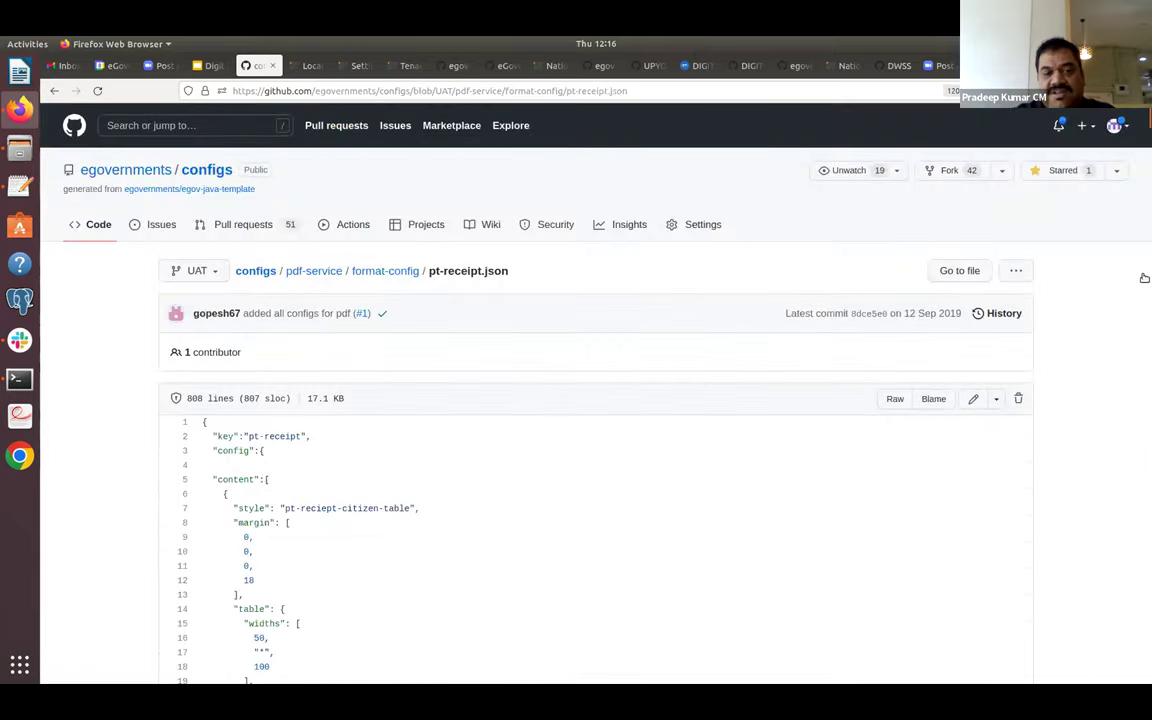
pyautogui.scroll(-5, 1143, 147)
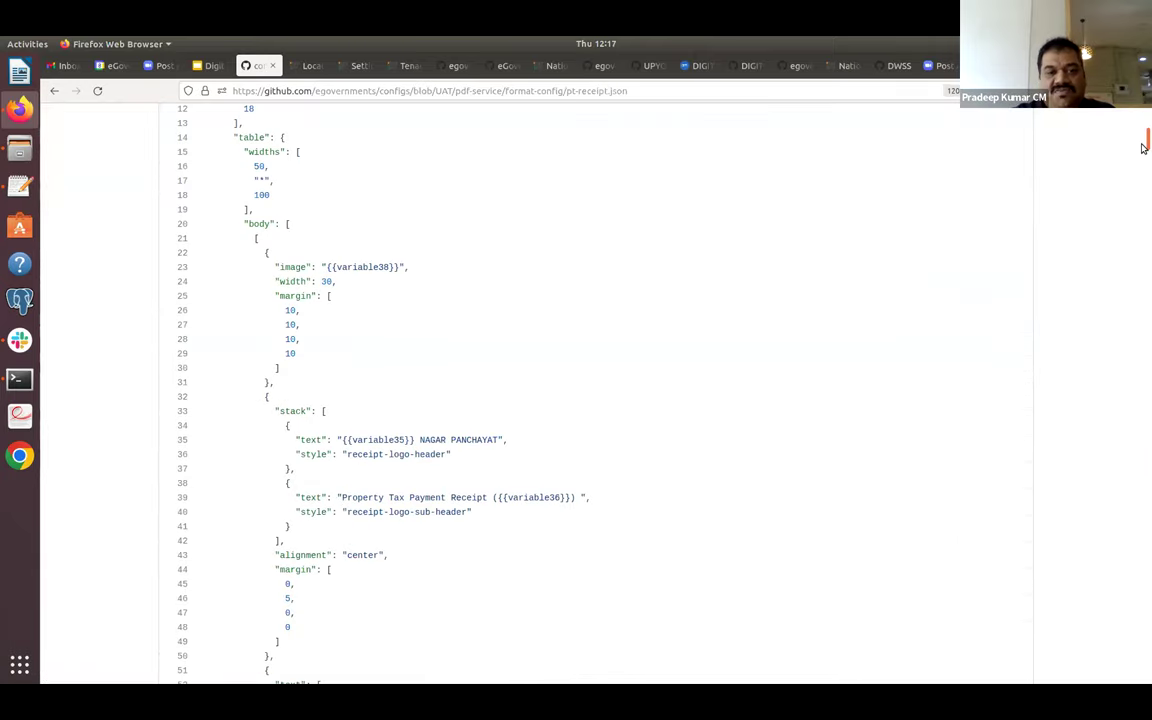
pyautogui.scroll(-1, 1143, 147)
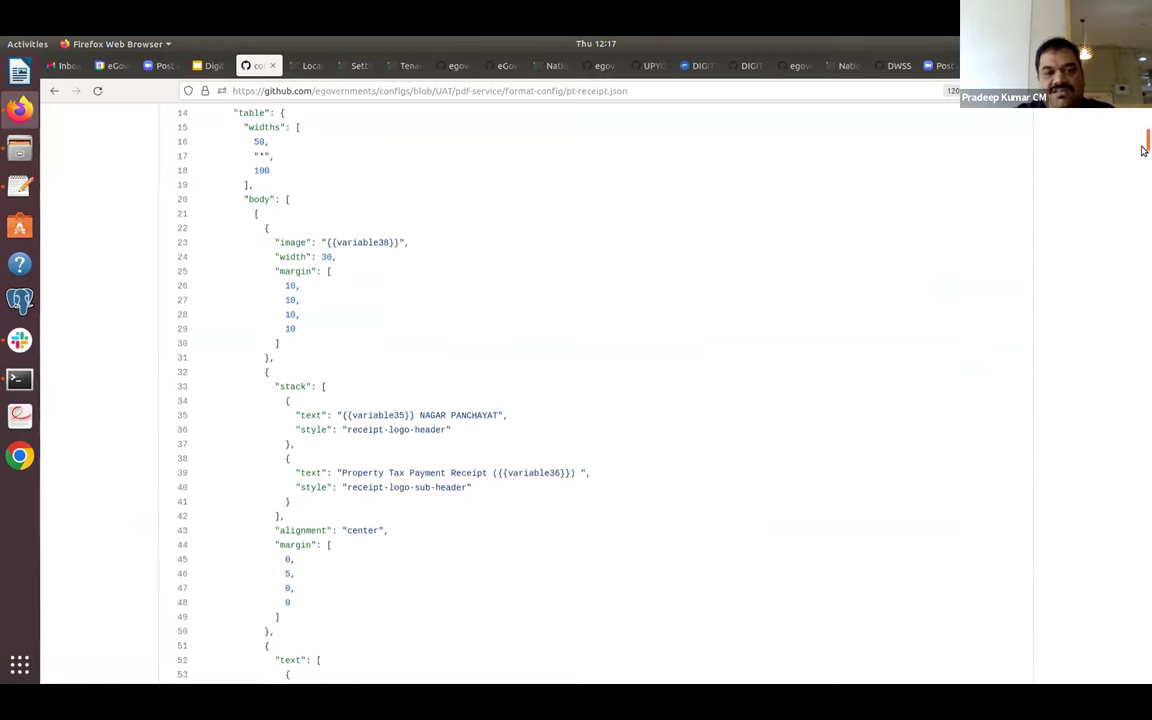
pyautogui.moveTo(1143, 150); pyautogui.dragTo(1143, 172)
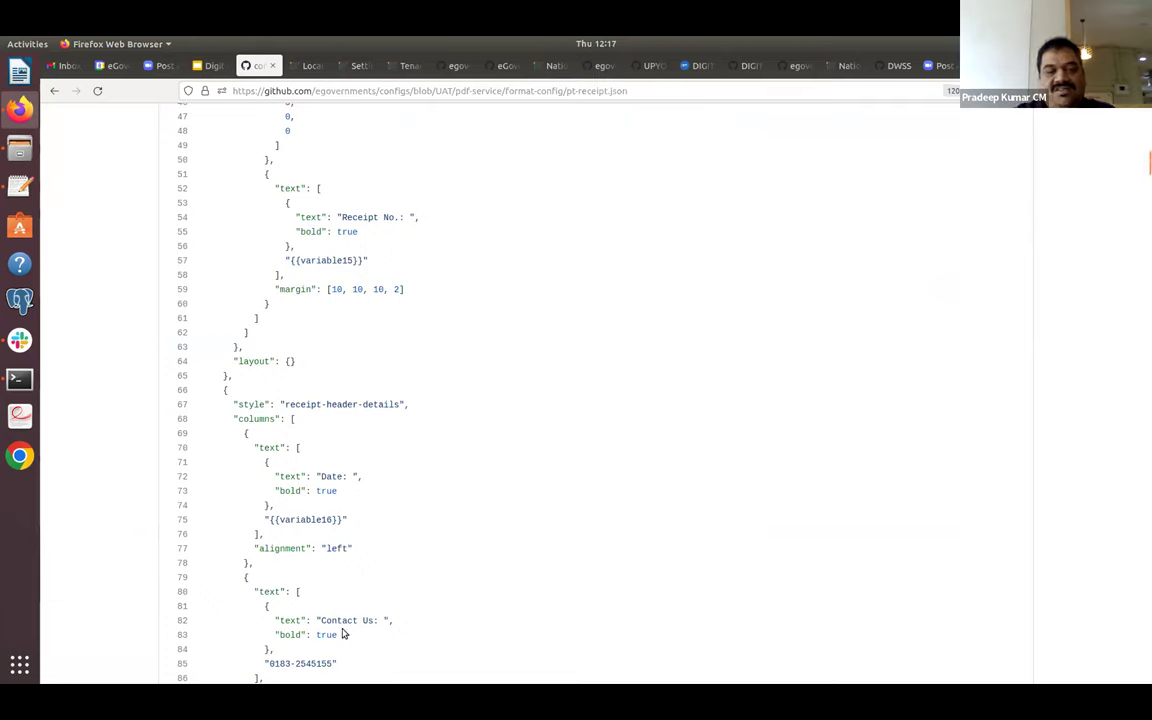
pyautogui.scroll(-5, 342, 633)
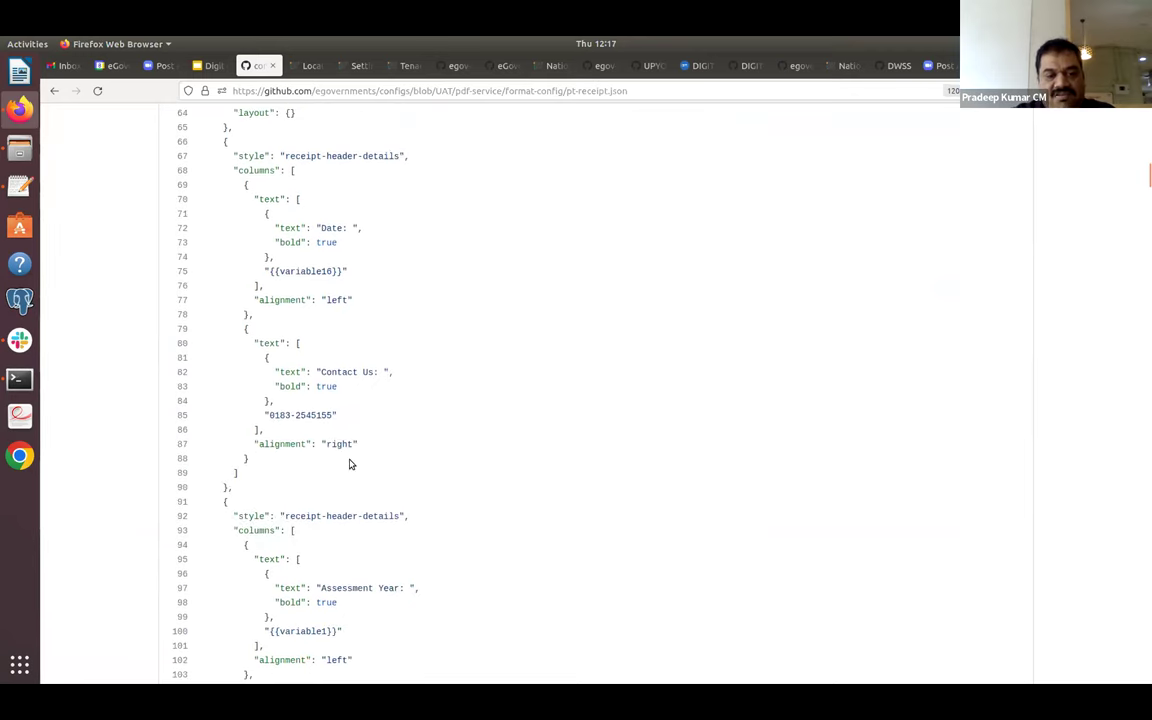
pyautogui.scroll(-6, 350, 464)
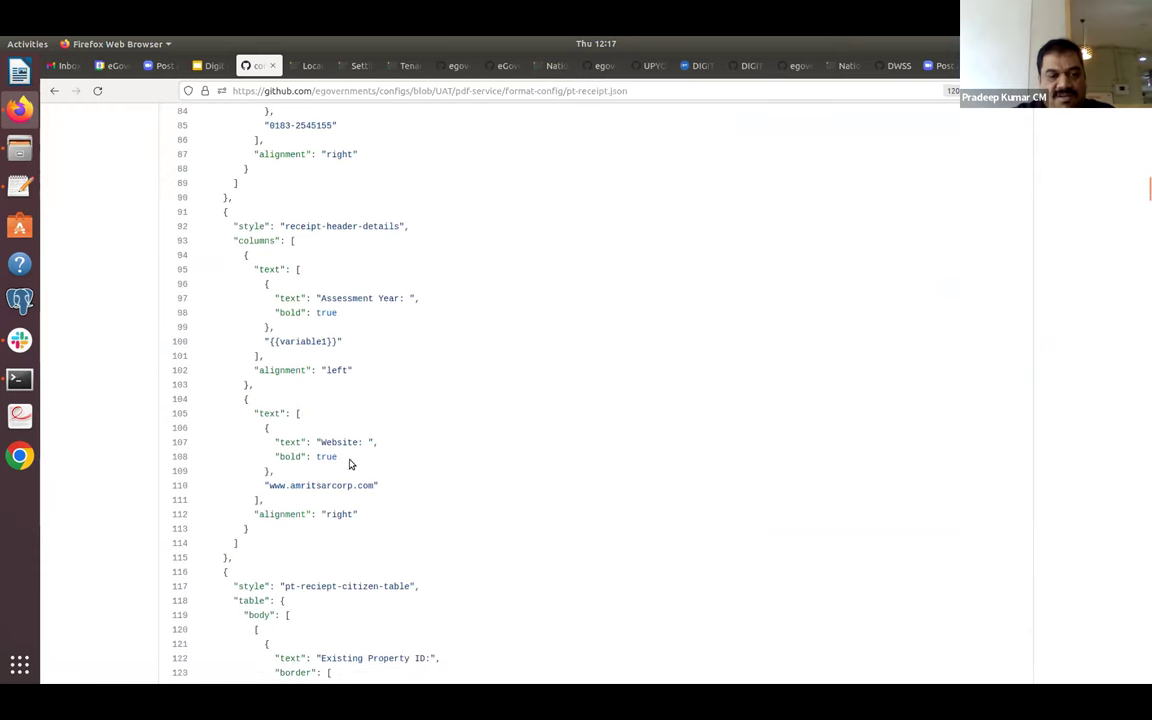
pyautogui.click(54, 91)
# Open pt-receipt.json from the pdf-service data-config folder.
pyautogui.click(54, 91)
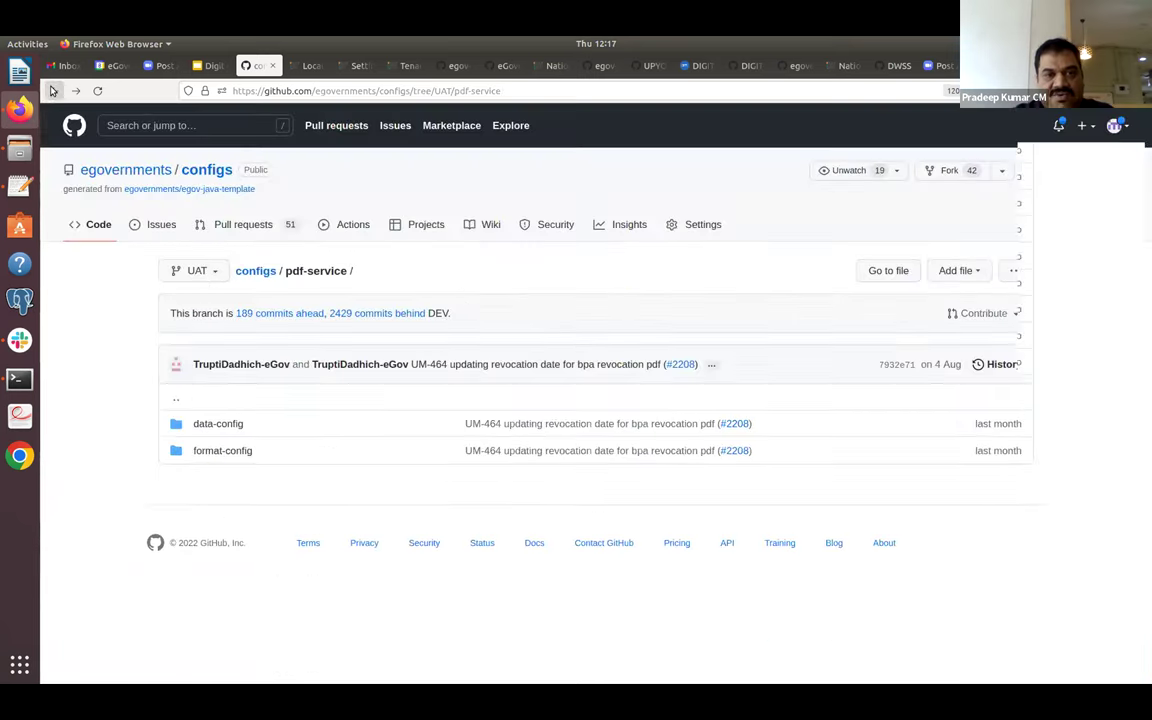
pyautogui.click(218, 424)
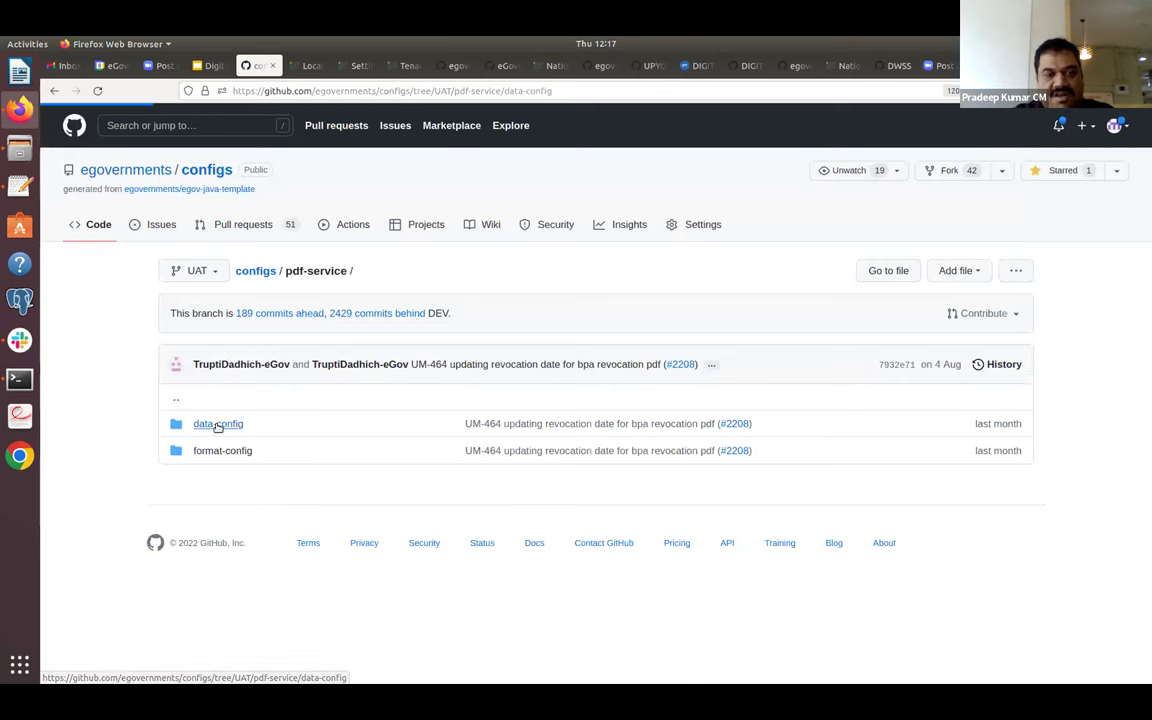
pyautogui.scroll(-1, 330, 513)
pyautogui.scroll(-10, 330, 513)
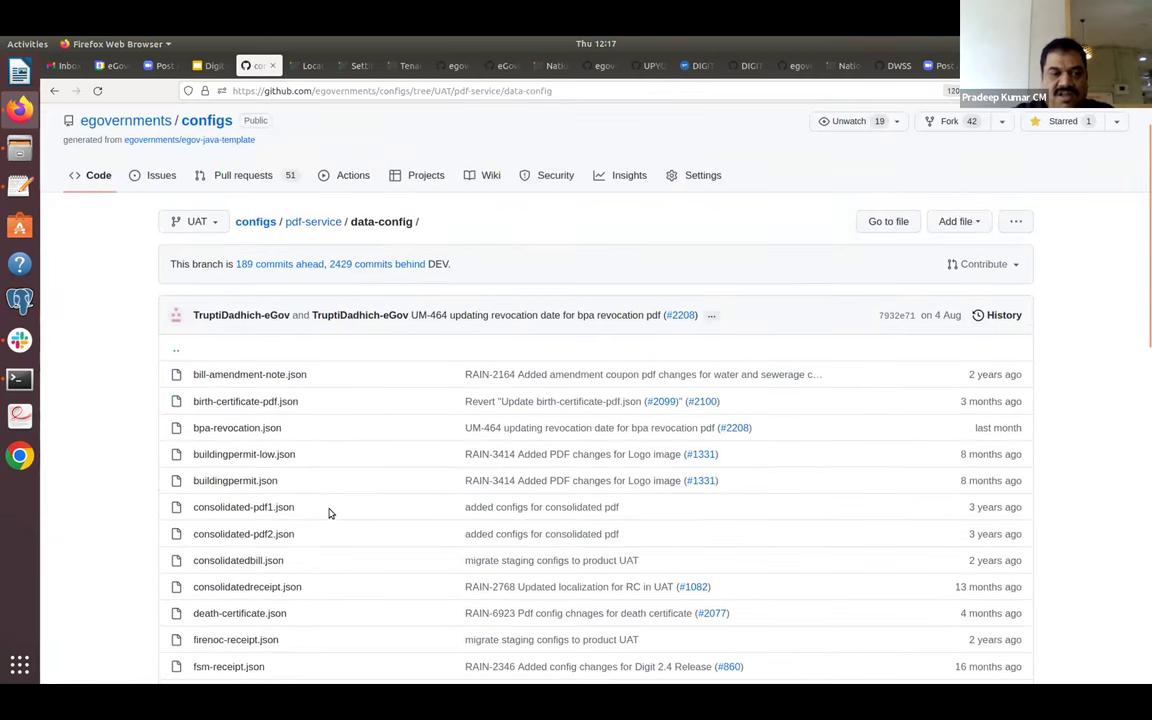
pyautogui.click(236, 365)
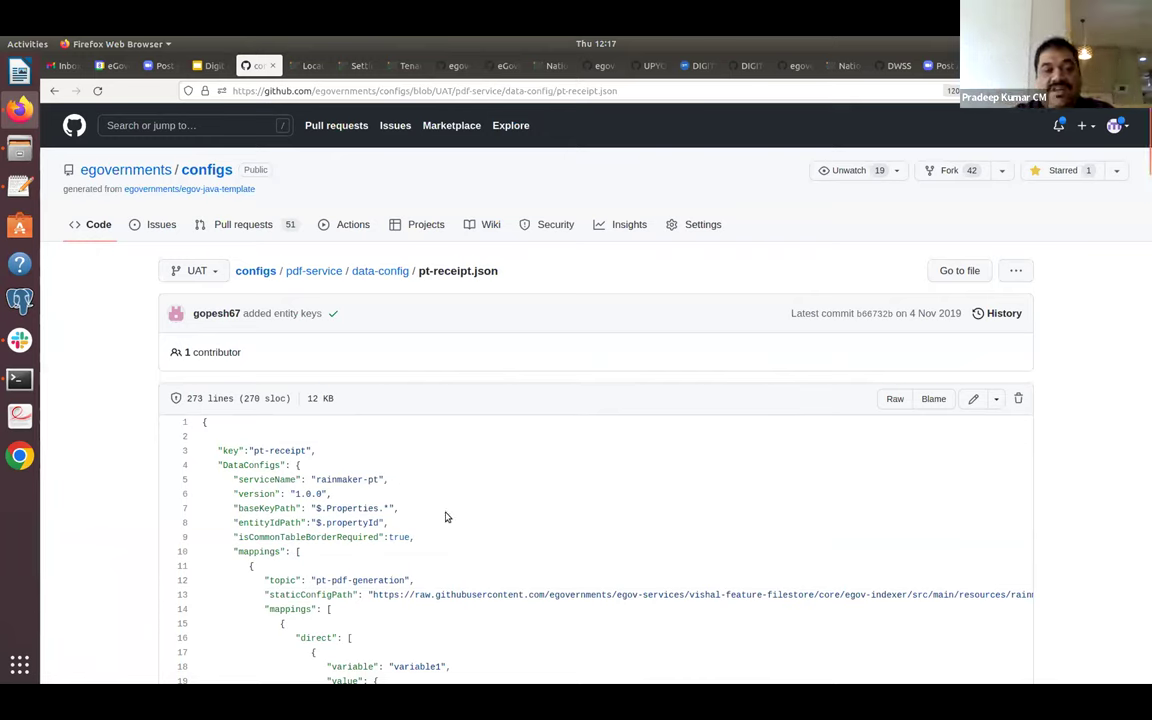
# Review pt-receipt.json, noting line 20's financialYear path, then return to data-config.
pyautogui.scroll(-5, 445, 517)
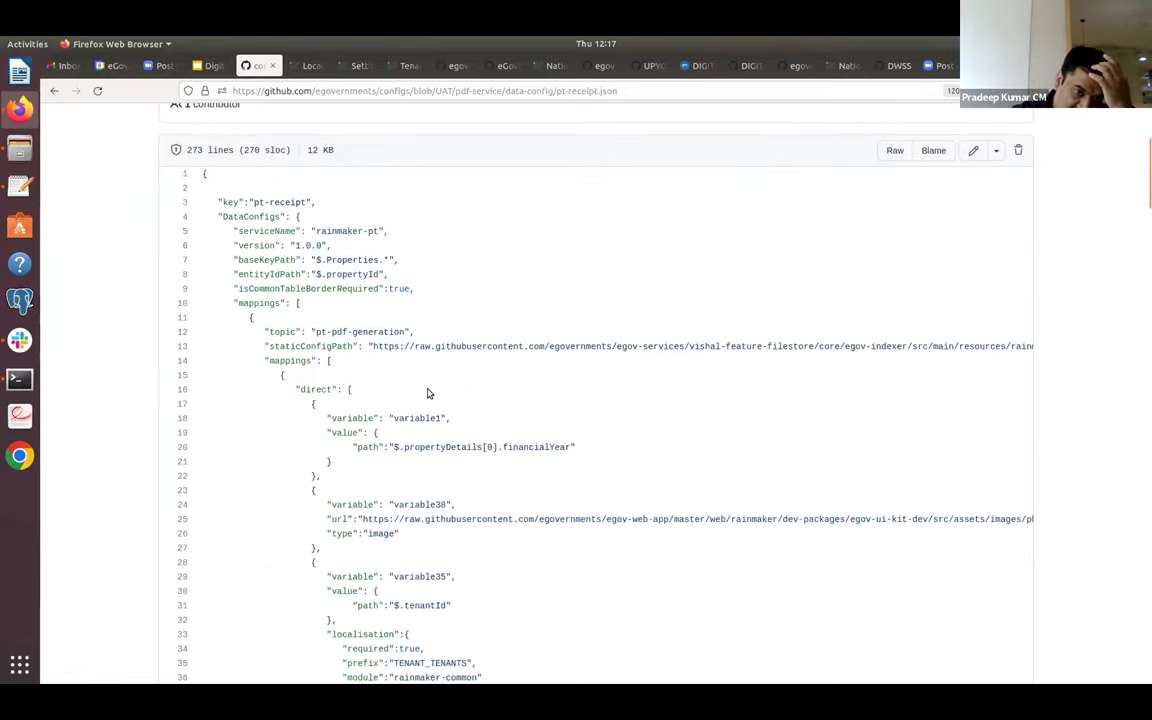
pyautogui.tripleClick(427, 447)
pyautogui.doubleClick(540, 447)
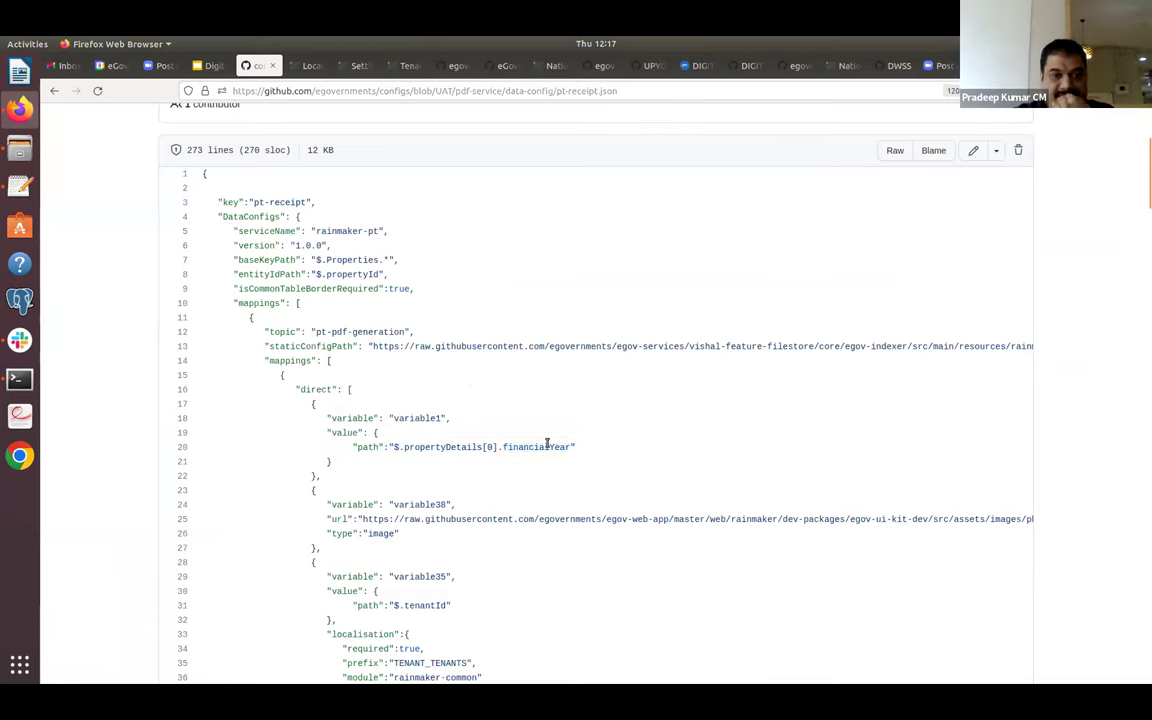
pyautogui.click(420, 560)
pyautogui.scroll(-4, 419, 580)
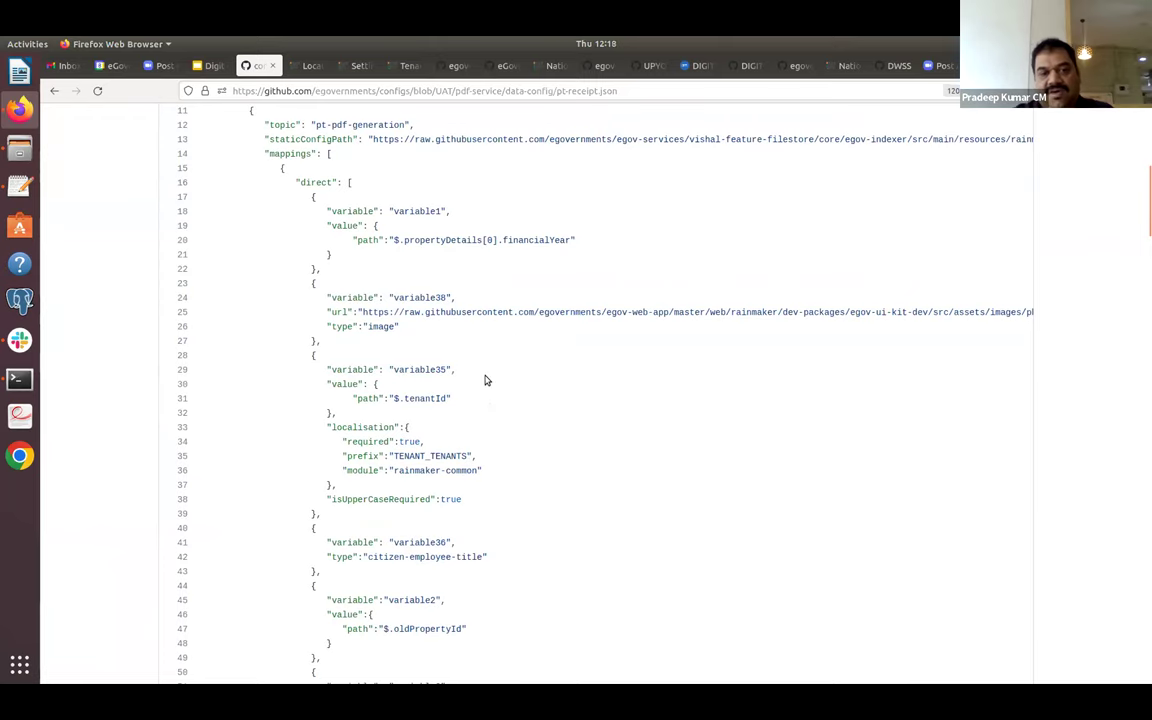
pyautogui.scroll(-4, 486, 380)
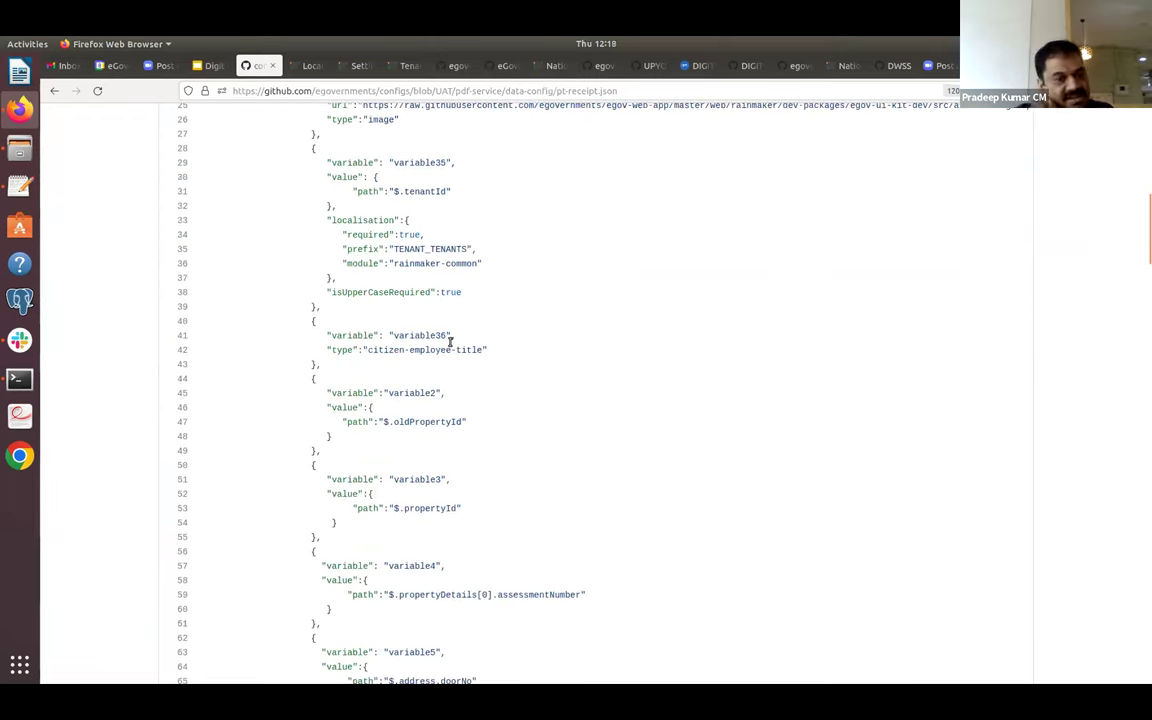
pyautogui.click(54, 91)
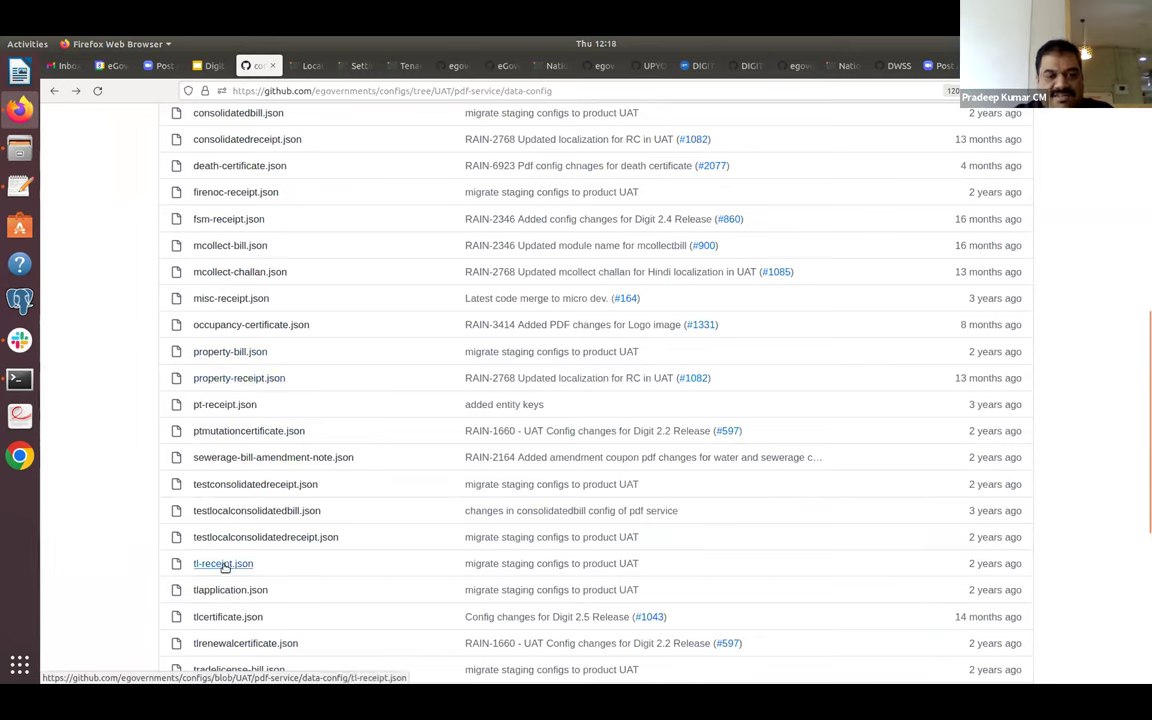
# Review tlcertificate.json's Licenses baseKeyPath, then go back up to the pdf-service folder.
pyautogui.click(226, 619)
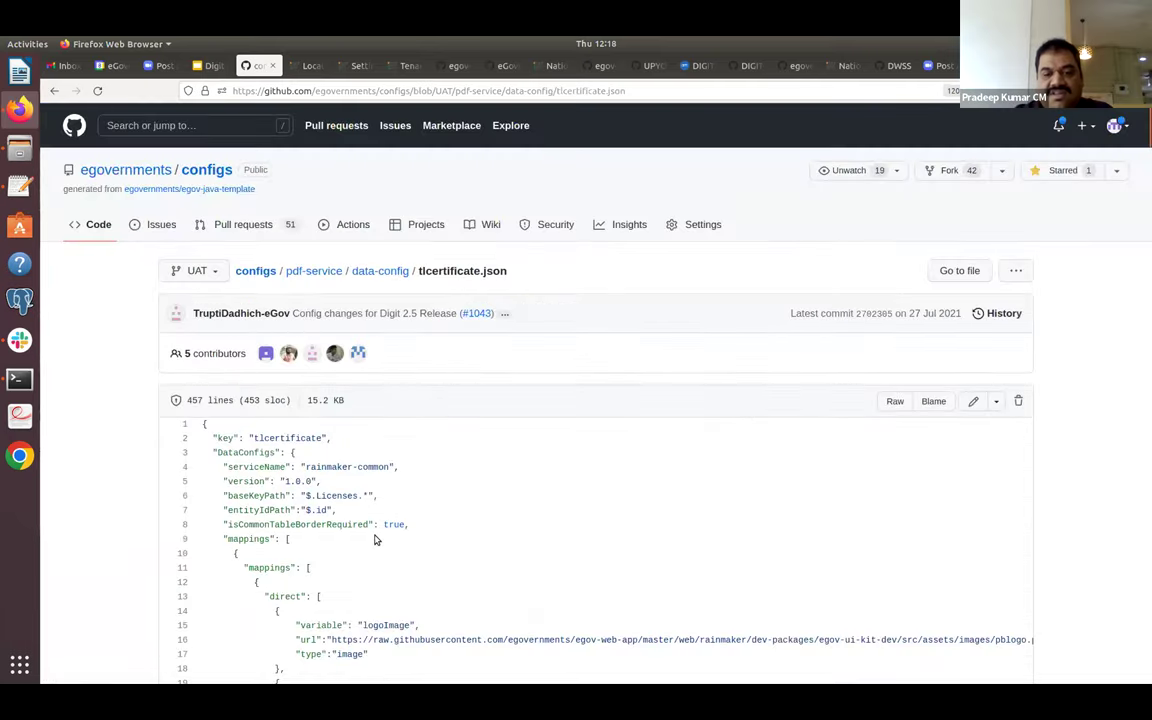
pyautogui.scroll(-3, 375, 540)
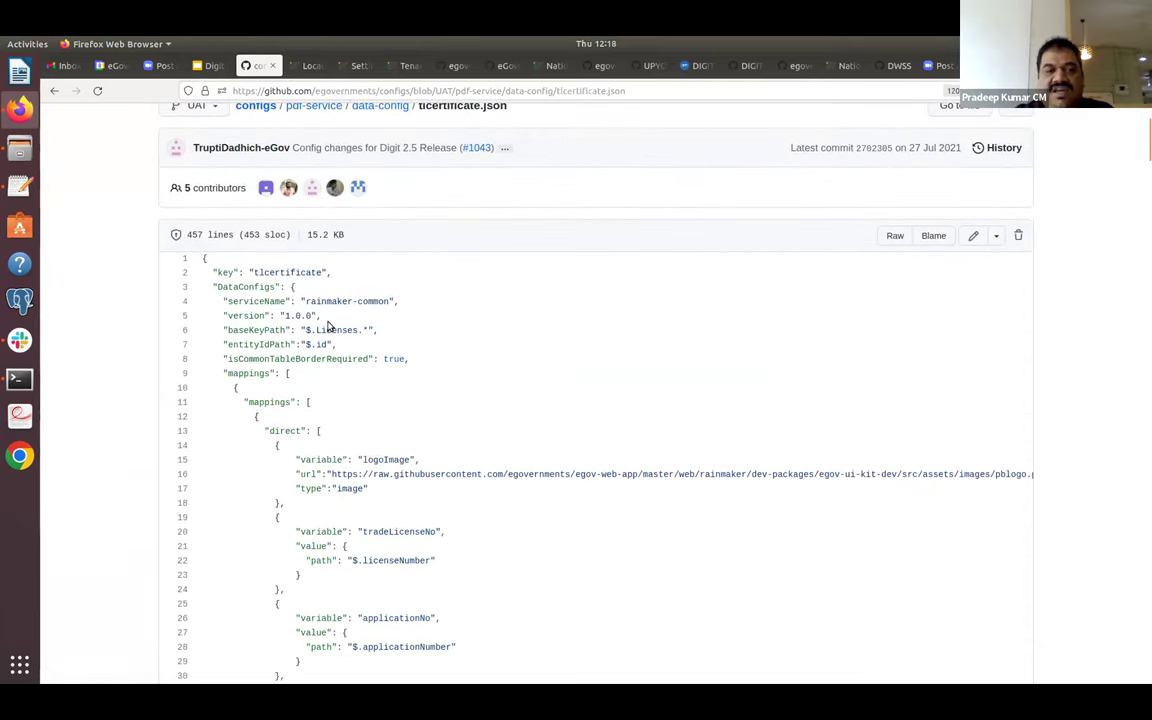
pyautogui.doubleClick(333, 330)
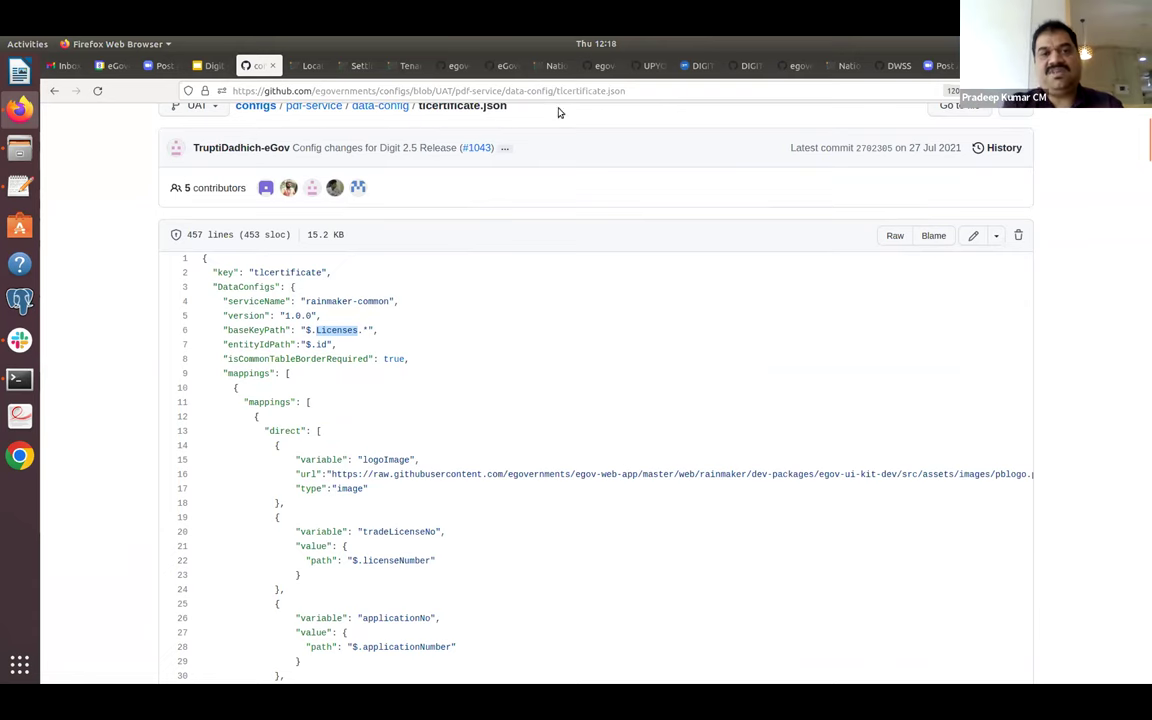
pyautogui.click(56, 91)
pyautogui.click(56, 91)
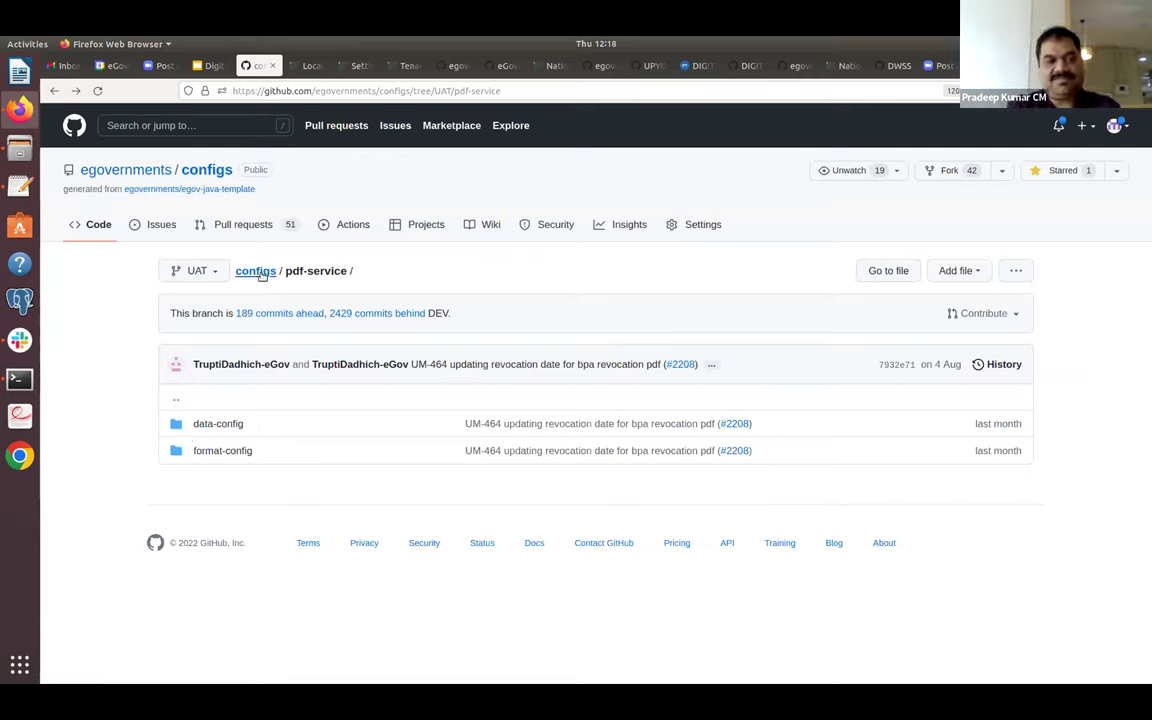
# Open the reports folder from the repo root and read reportFileLocationsv1.txt.
pyautogui.click(262, 274)
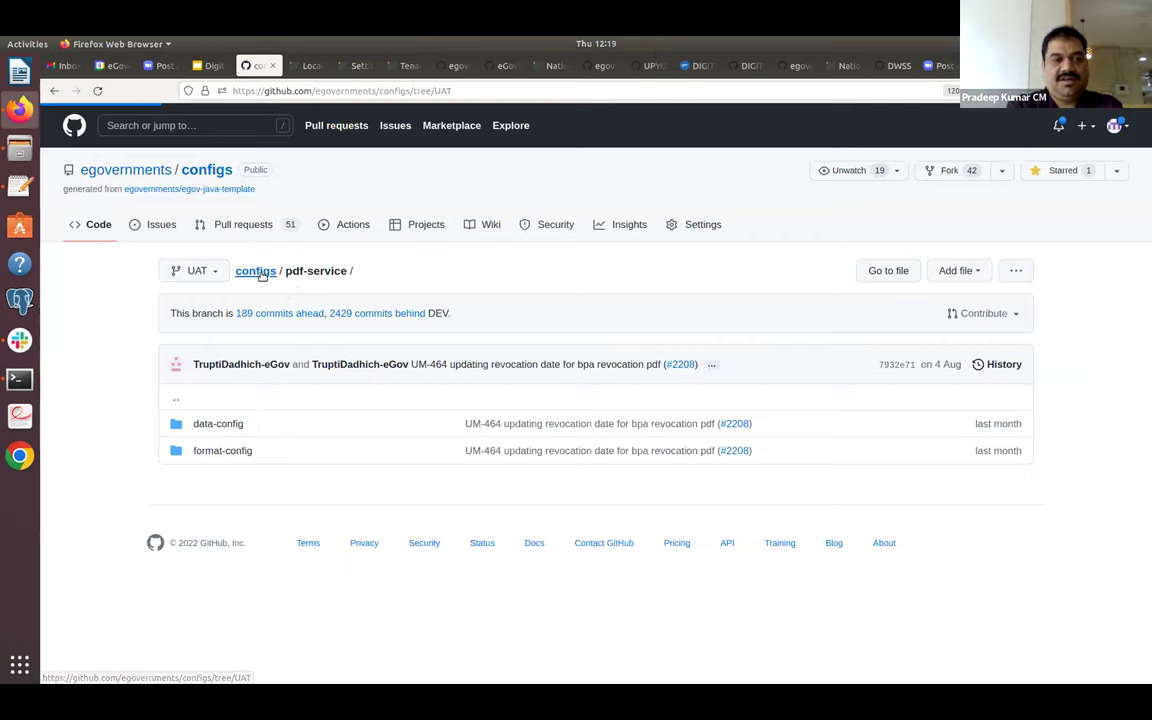
pyautogui.scroll(-2, 260, 276)
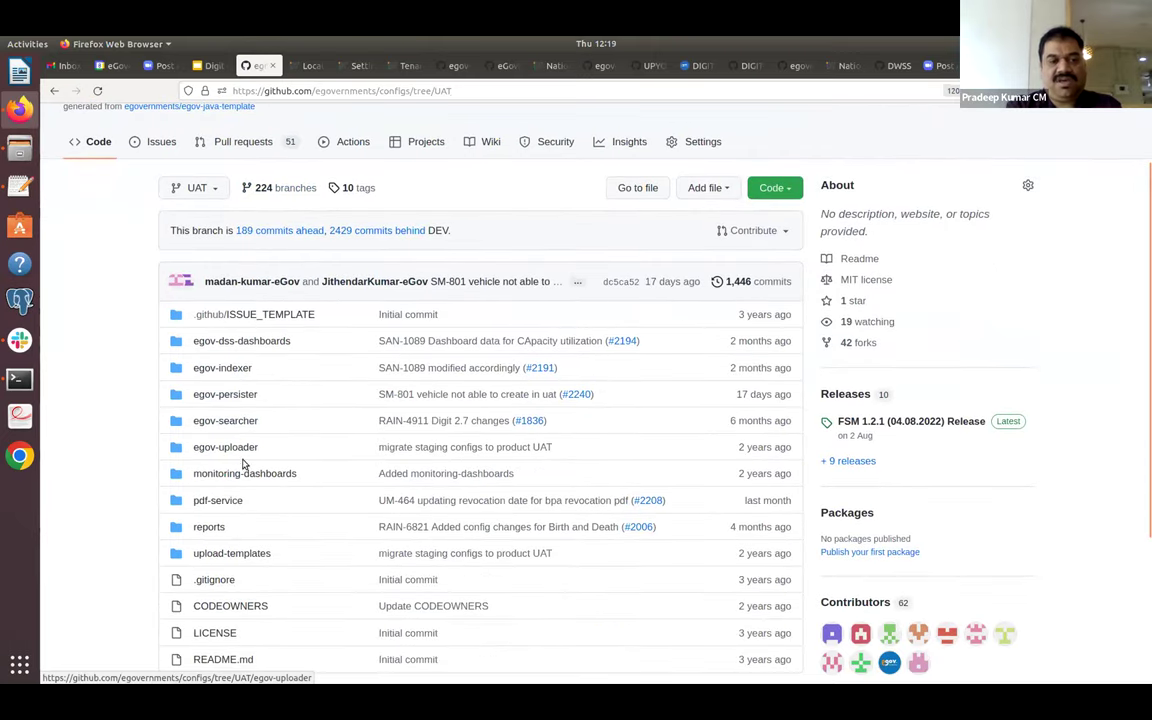
pyautogui.click(210, 527)
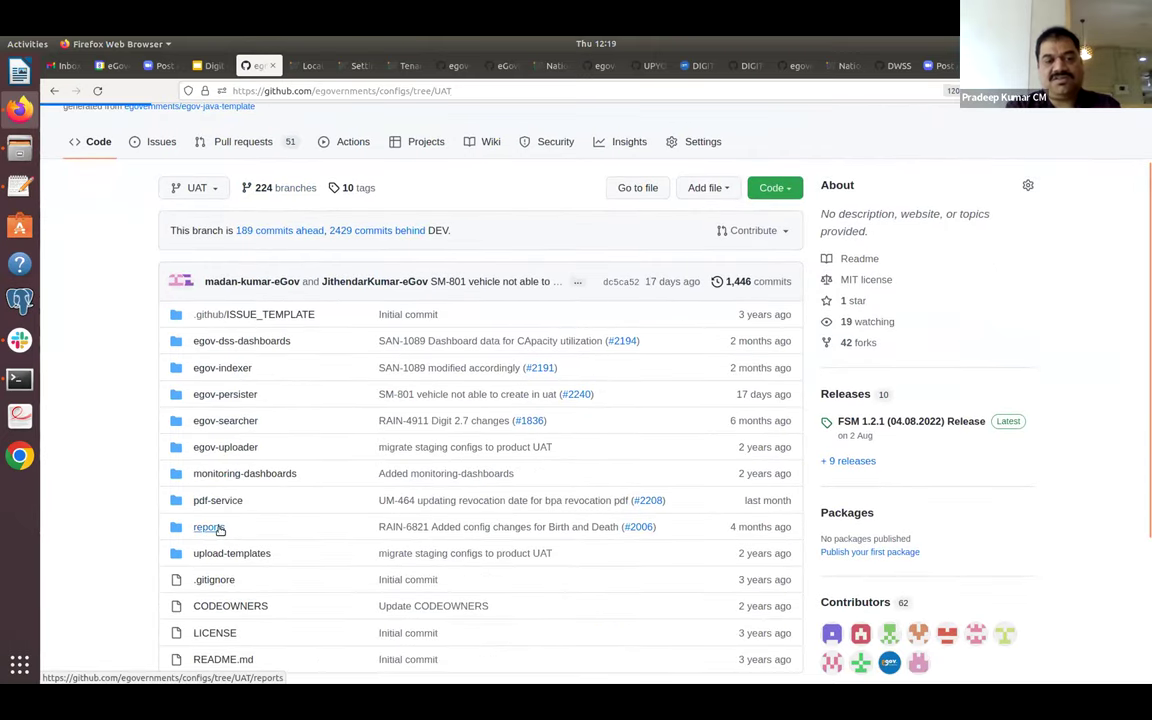
pyautogui.click(274, 450)
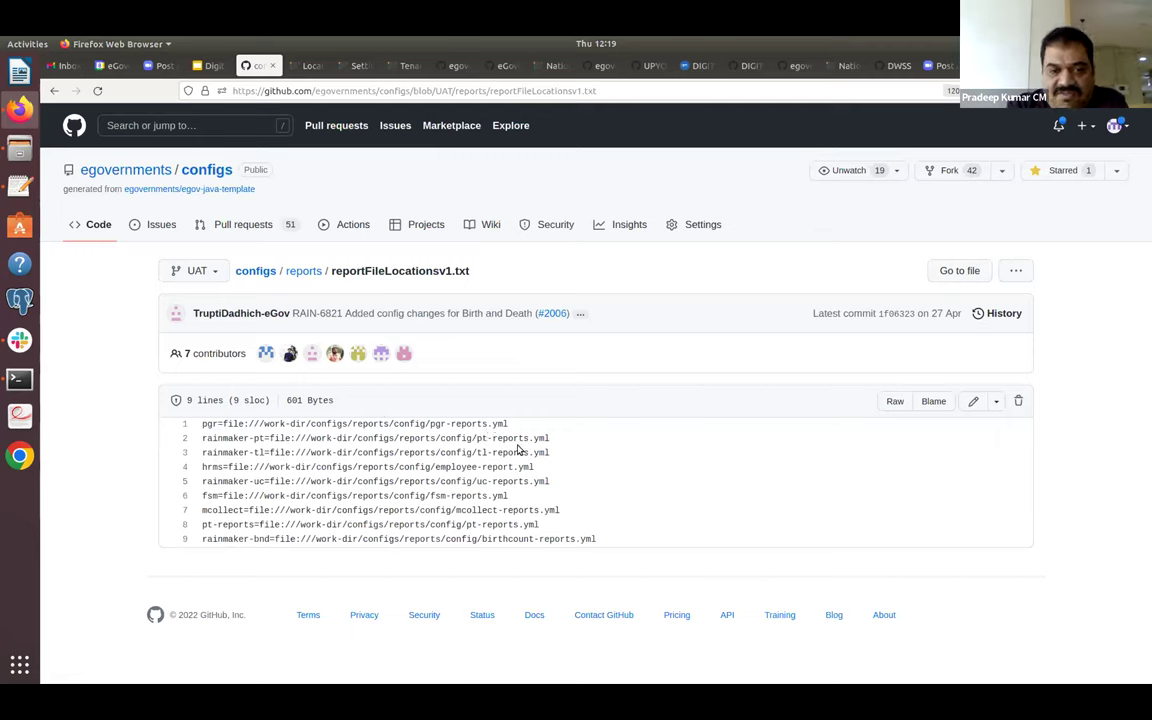
pyautogui.click(56, 93)
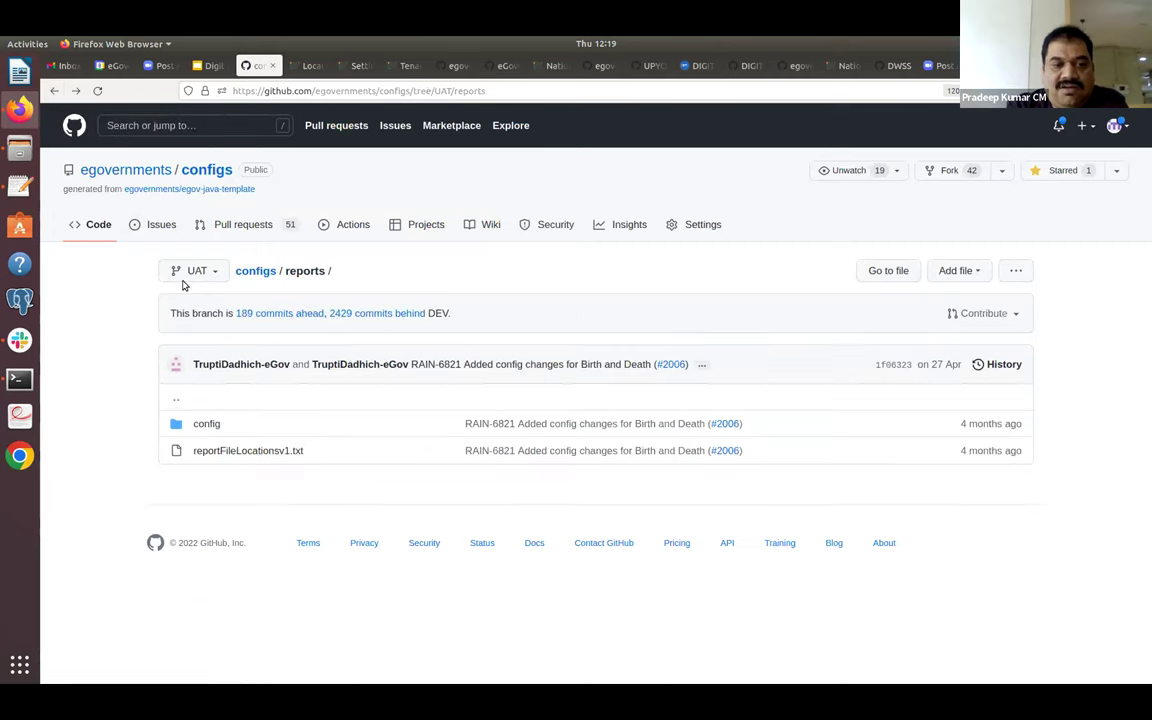
# Open reports/config/pt-reports.yml and review the PTReceiptRegister source column definitions.
pyautogui.click(207, 424)
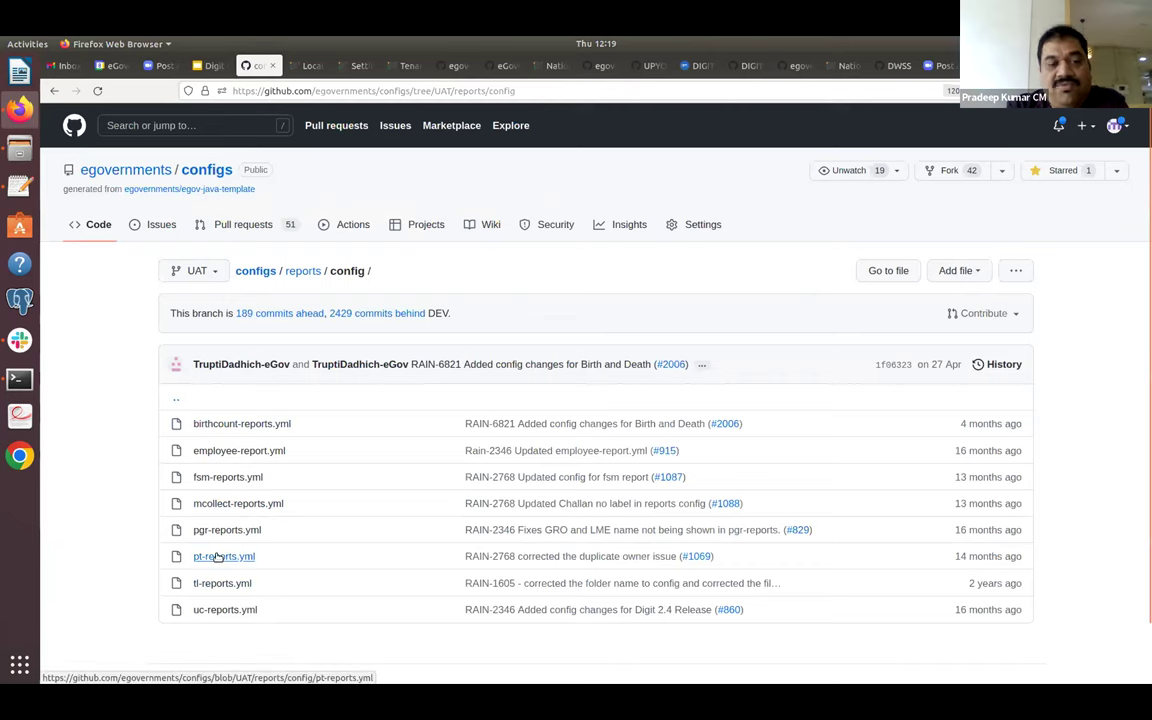
pyautogui.click(218, 556)
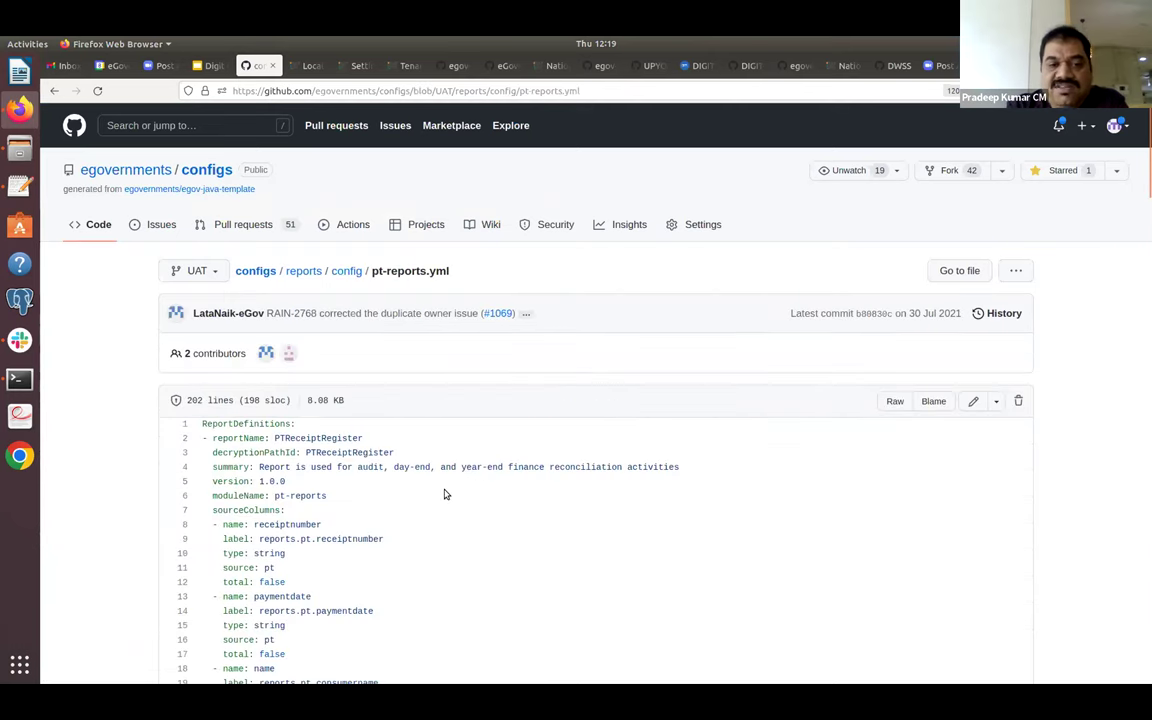
pyautogui.scroll(-3, 446, 494)
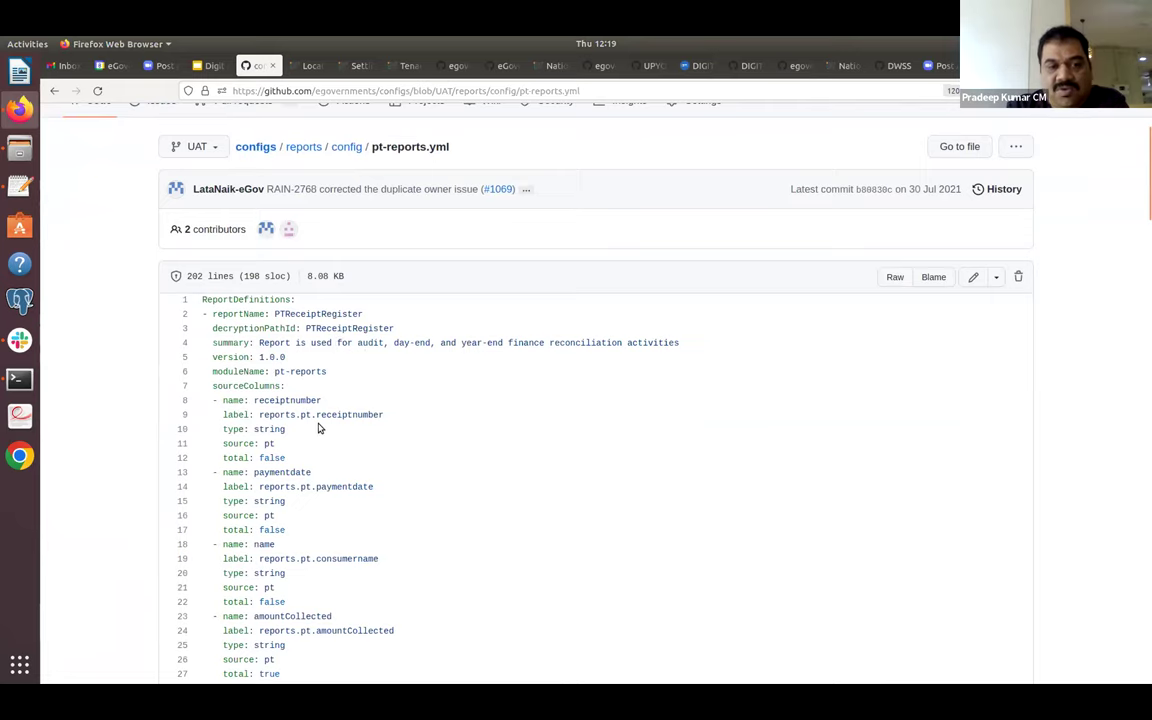
pyautogui.moveTo(283, 387); pyautogui.dragTo(321, 612)
pyautogui.click(360, 540)
pyautogui.scroll(-1, 358, 541)
pyautogui.scroll(-3, 358, 541)
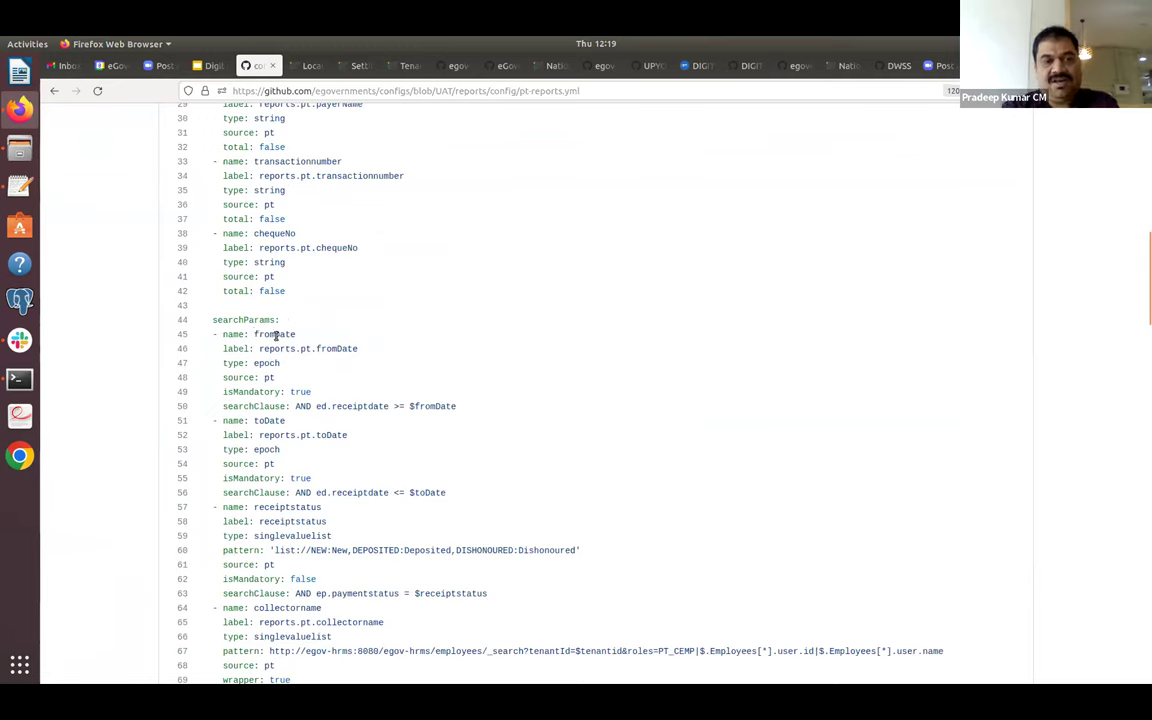
# Examine the fromDate search parameter and the receiptstatus label on line 58.
pyautogui.doubleClick(276, 336)
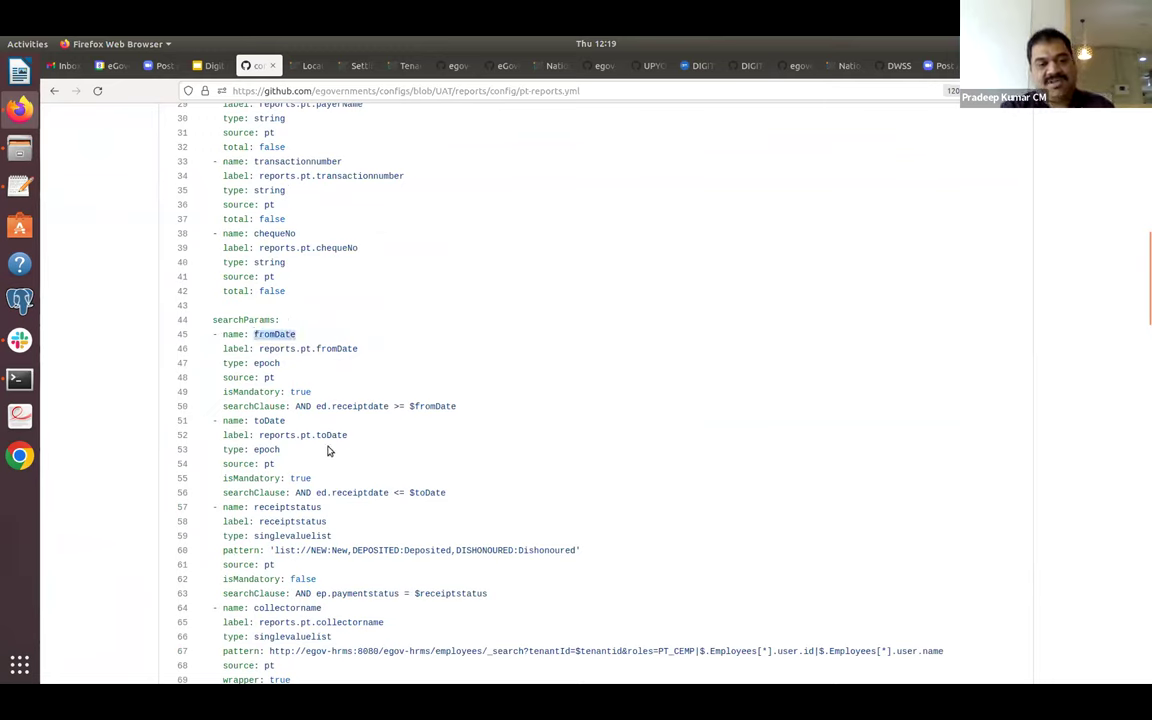
pyautogui.click(310, 523)
pyautogui.doubleClick(310, 523)
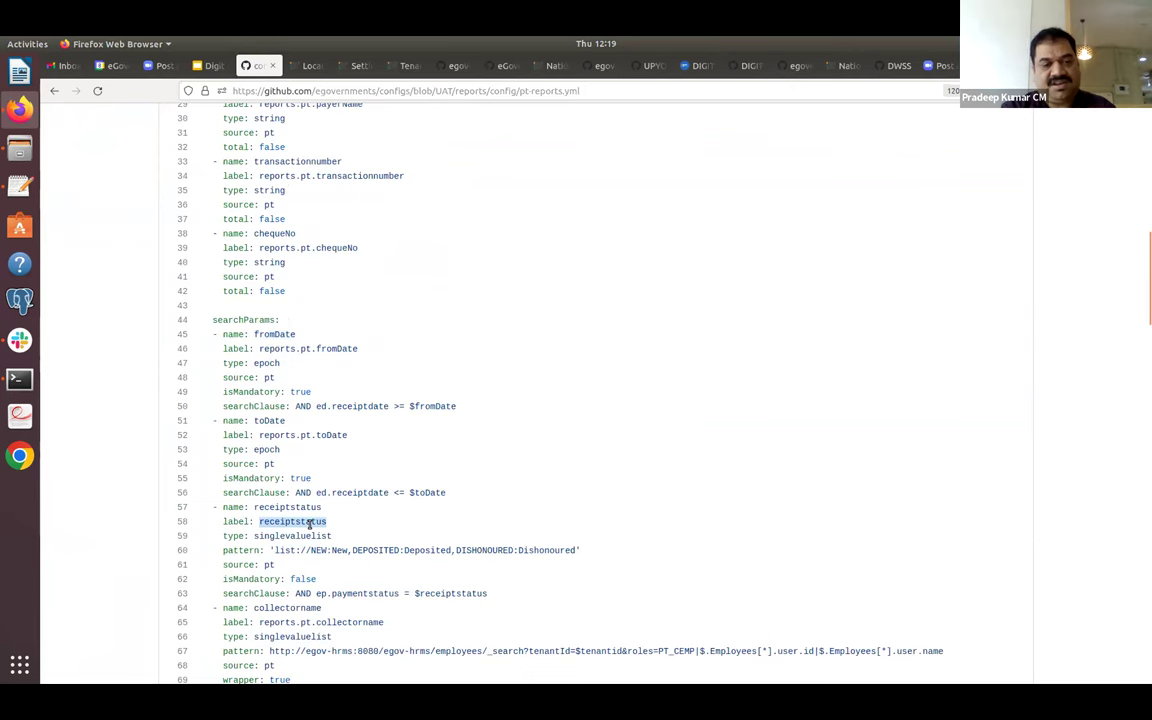
pyautogui.scroll(-5, 310, 523)
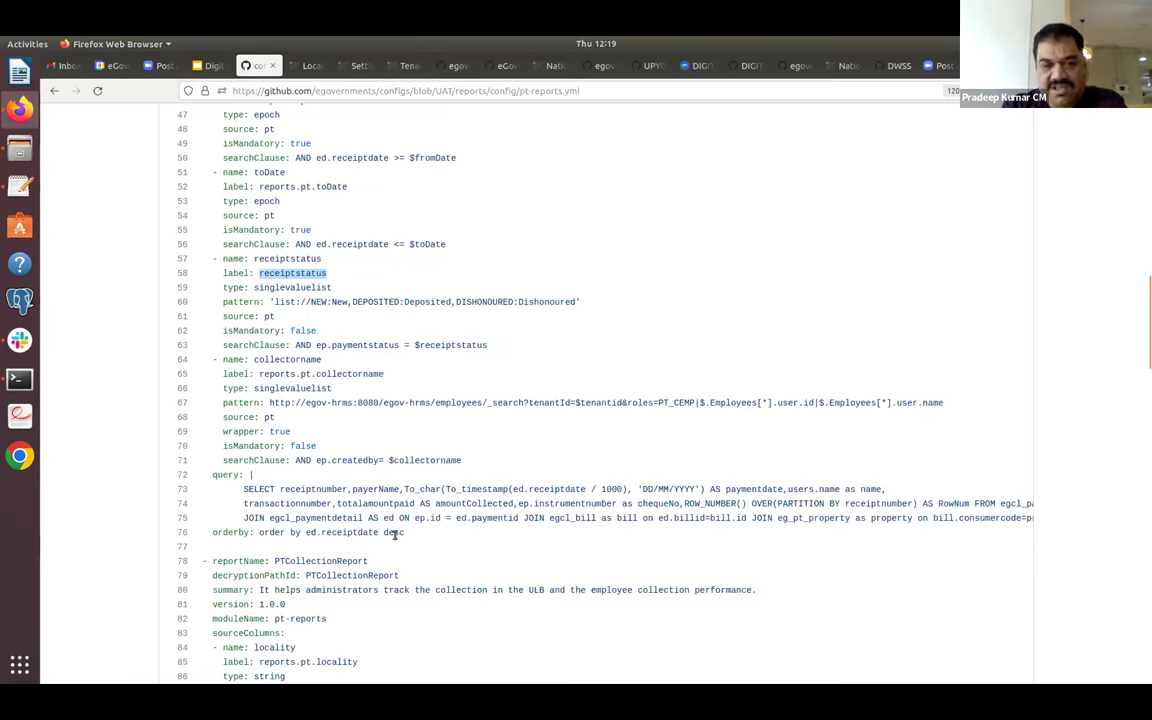
pyautogui.click(432, 458)
pyautogui.scroll(-5, 432, 459)
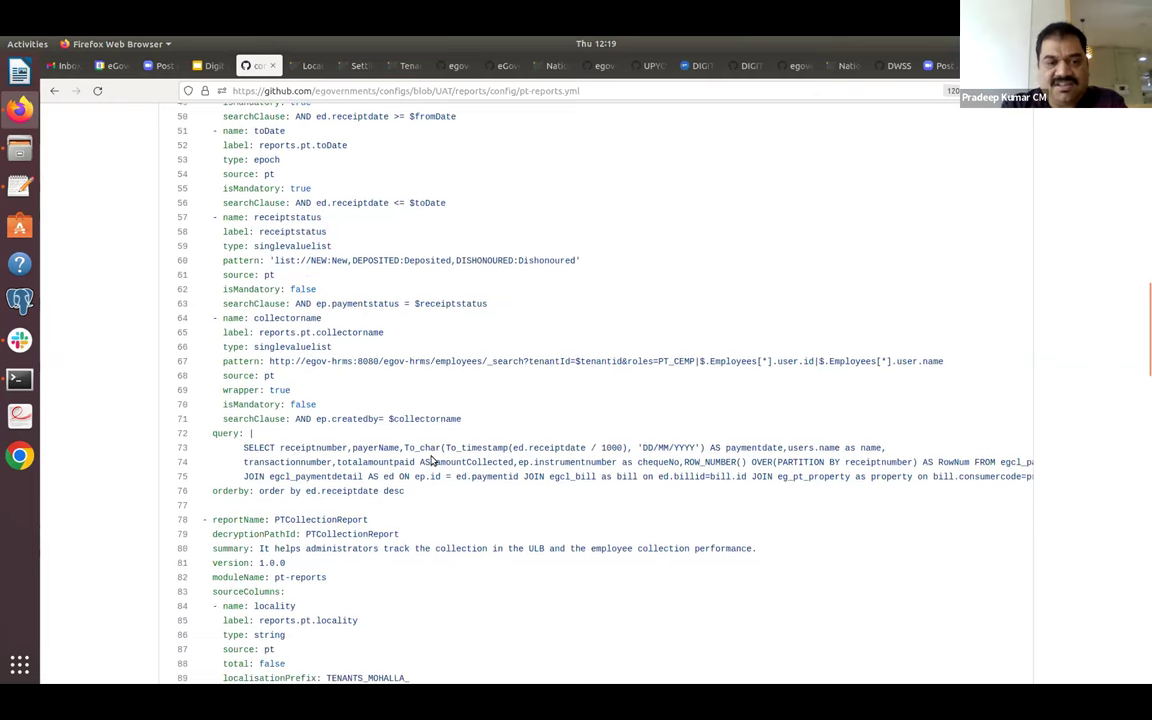
pyautogui.scroll(1, 432, 460)
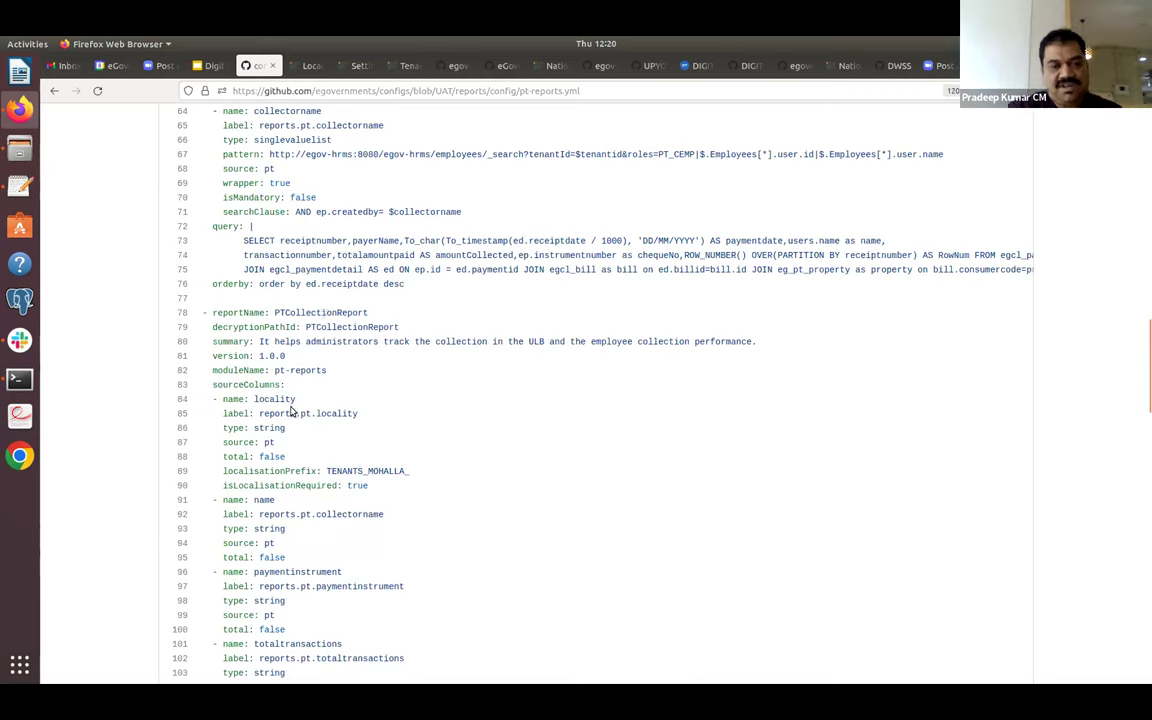
# Examine the PTCollectionReport definition, then return to the reports config folder listing.
pyautogui.doubleClick(333, 313)
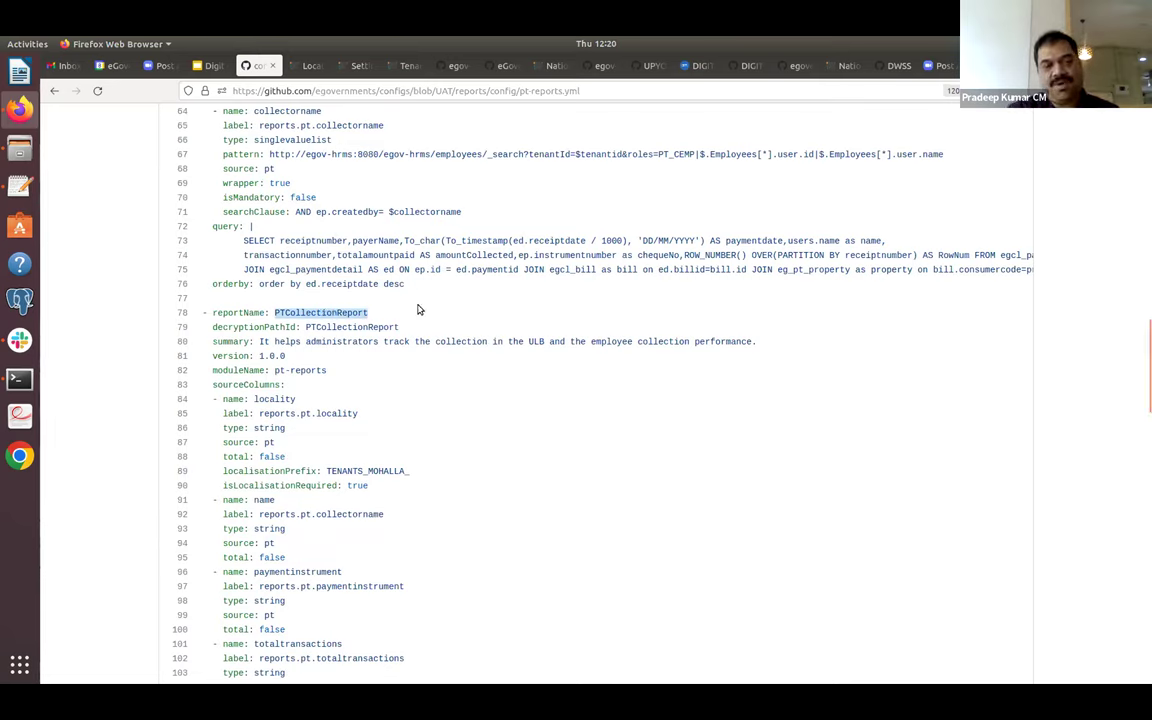
pyautogui.scroll(-5, 423, 311)
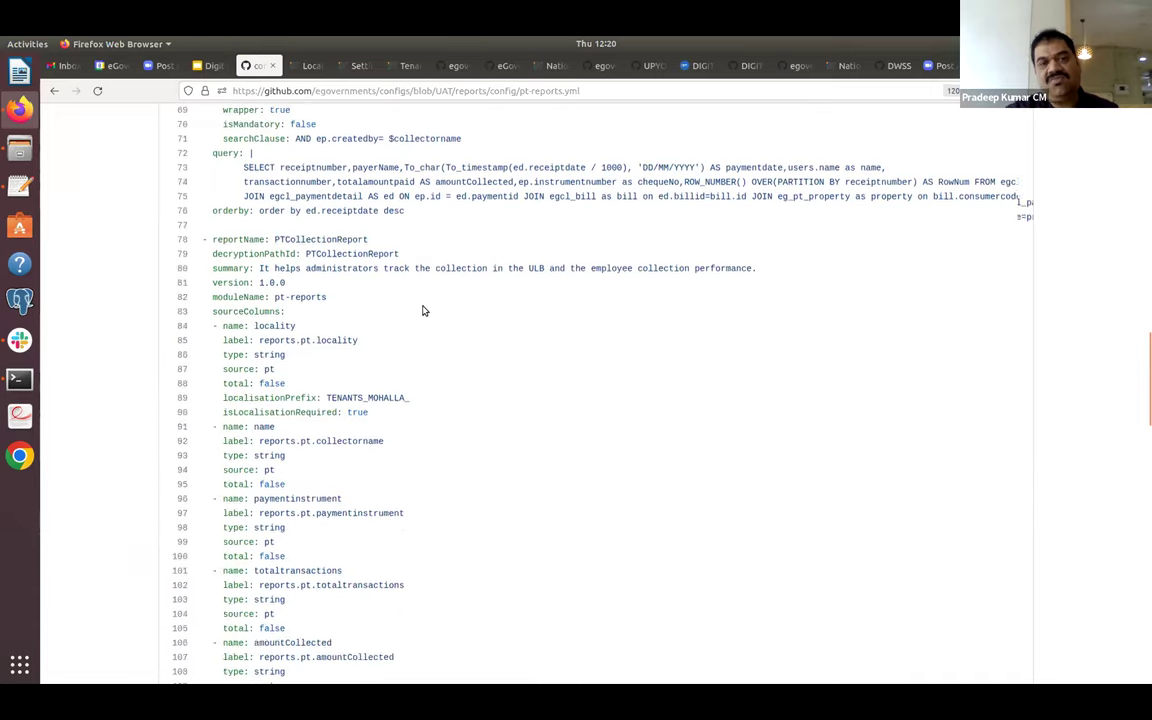
pyautogui.scroll(1, 423, 311)
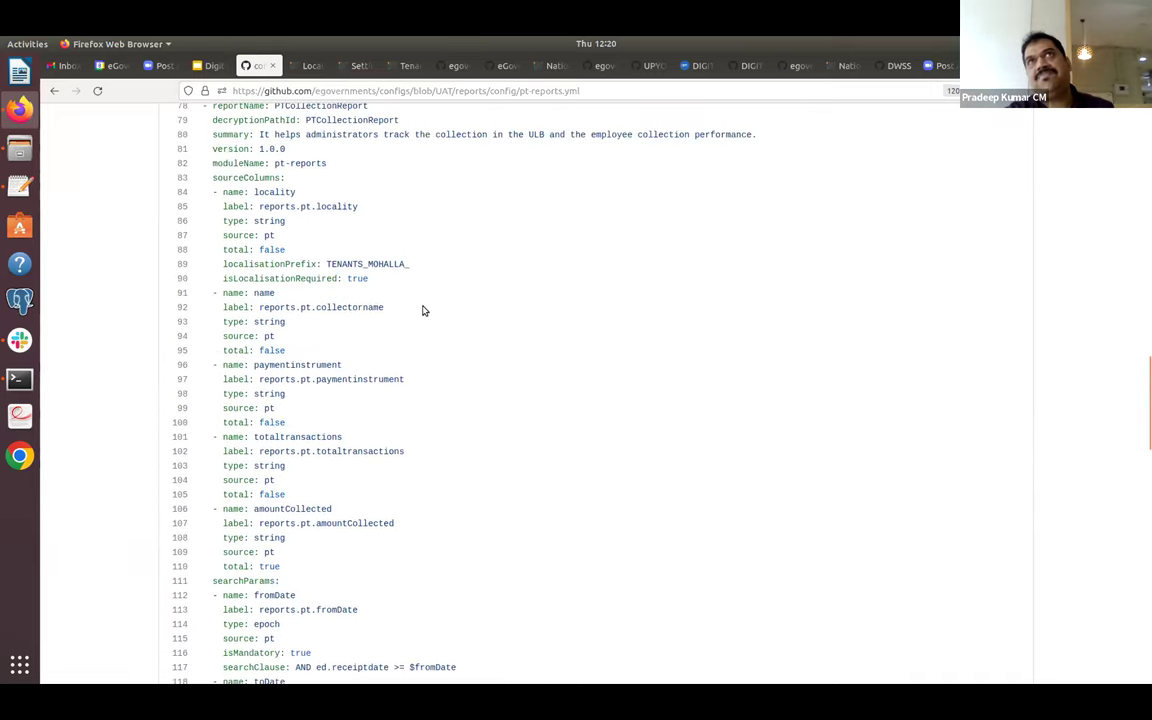
pyautogui.scroll(5, 423, 311)
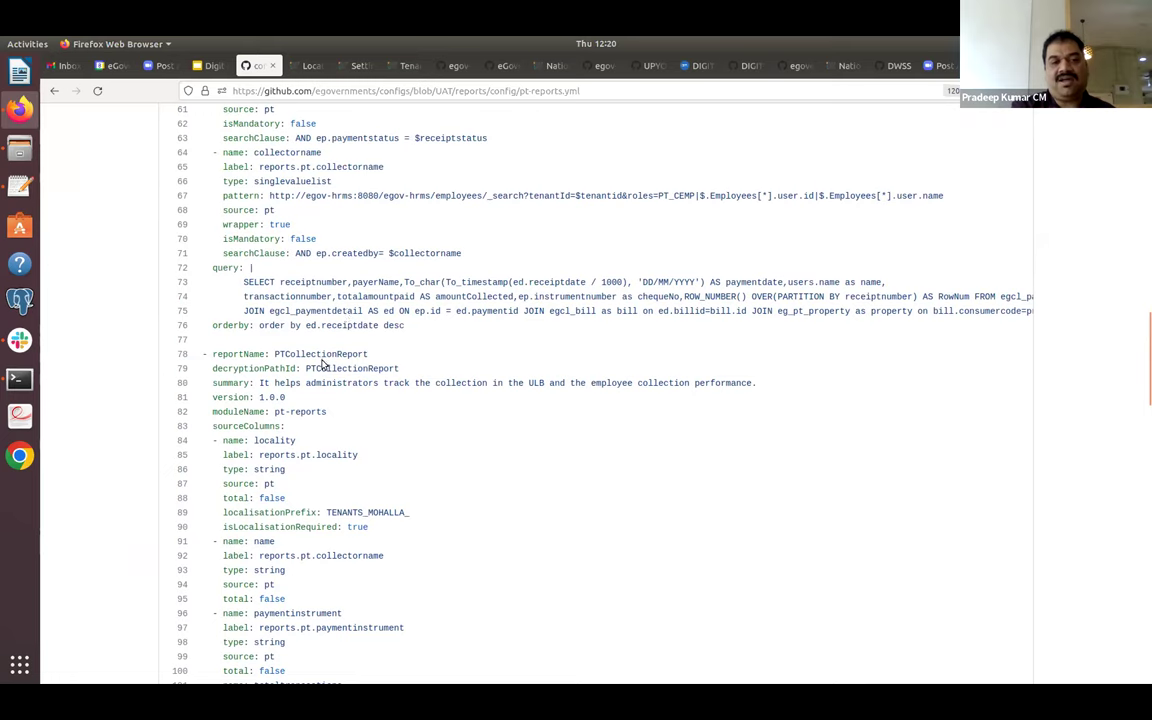
pyautogui.doubleClick(334, 354)
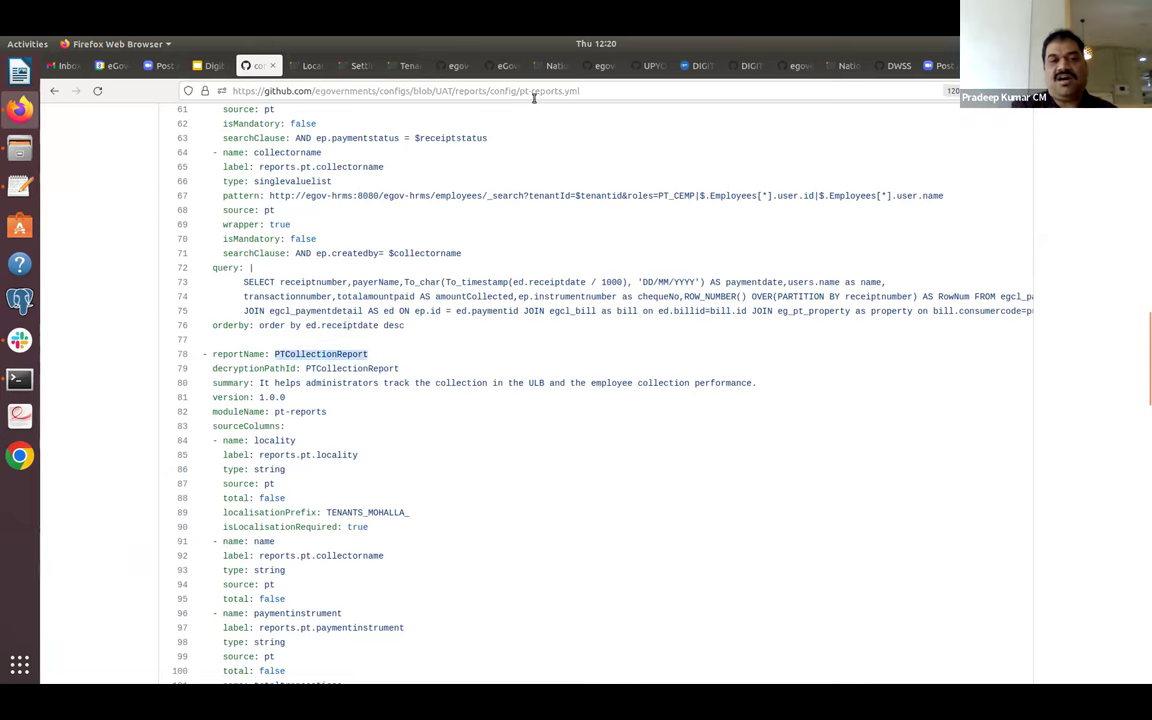
pyautogui.click(402, 197)
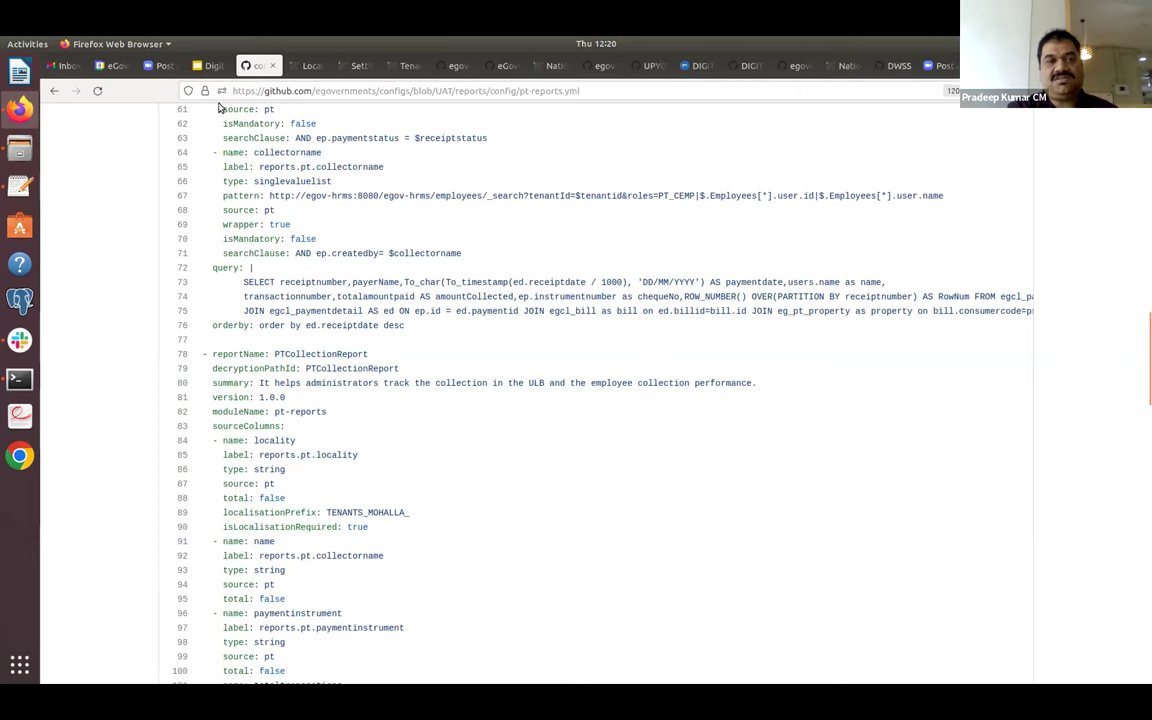
pyautogui.click(57, 92)
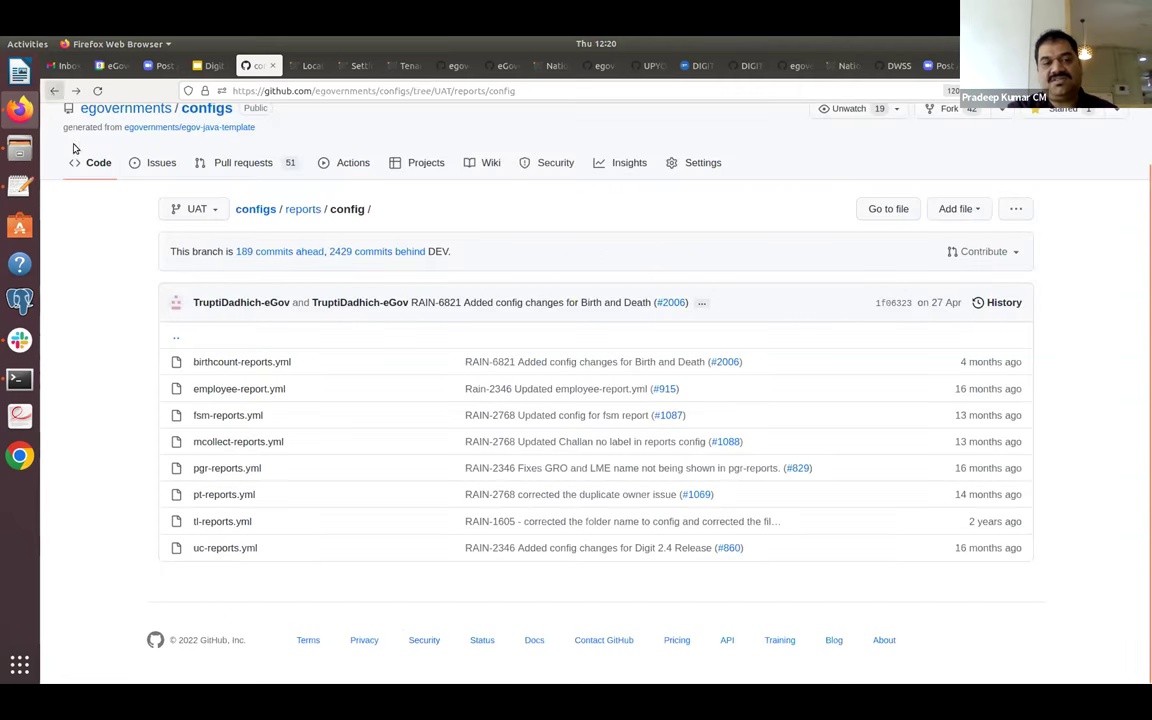
# Go up to the configs root, open egov-searcher and scroll its full file list.
pyautogui.click(301, 212)
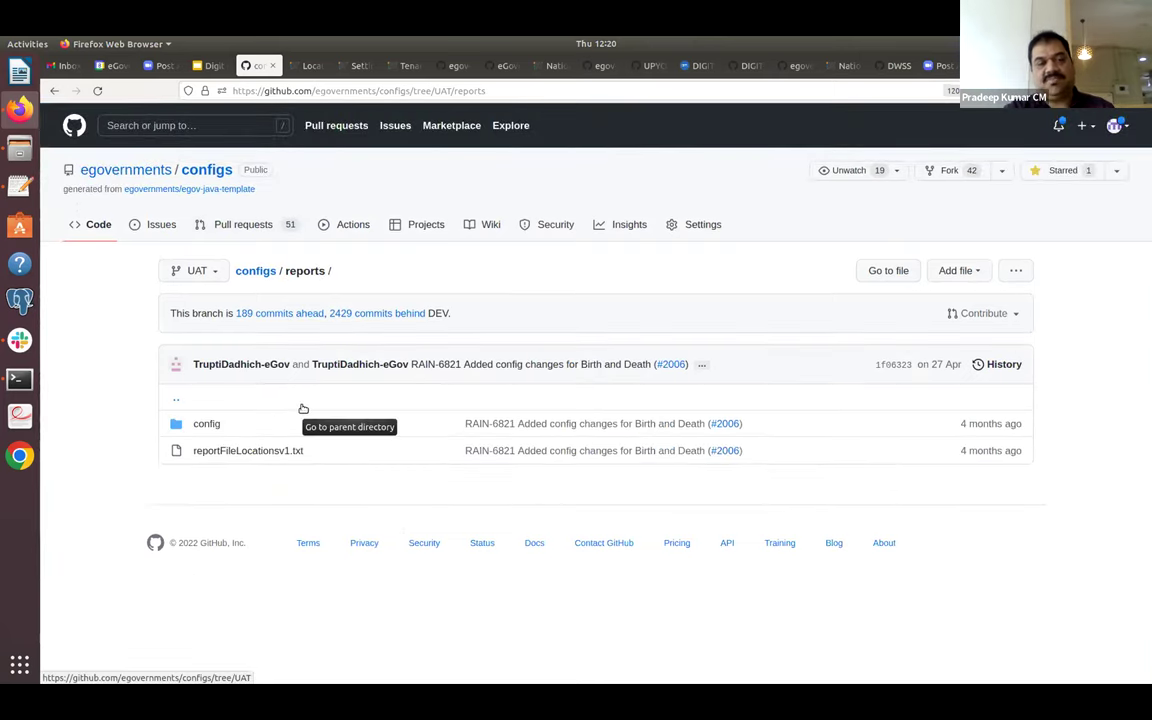
pyautogui.click(266, 276)
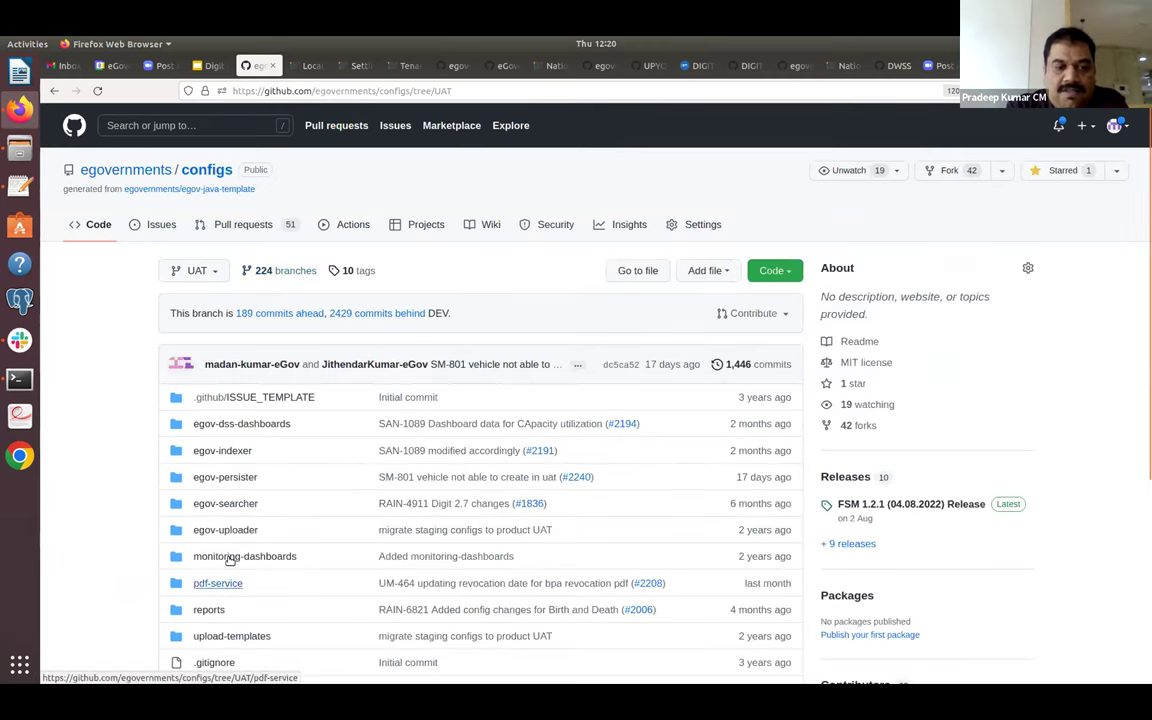
pyautogui.click(236, 504)
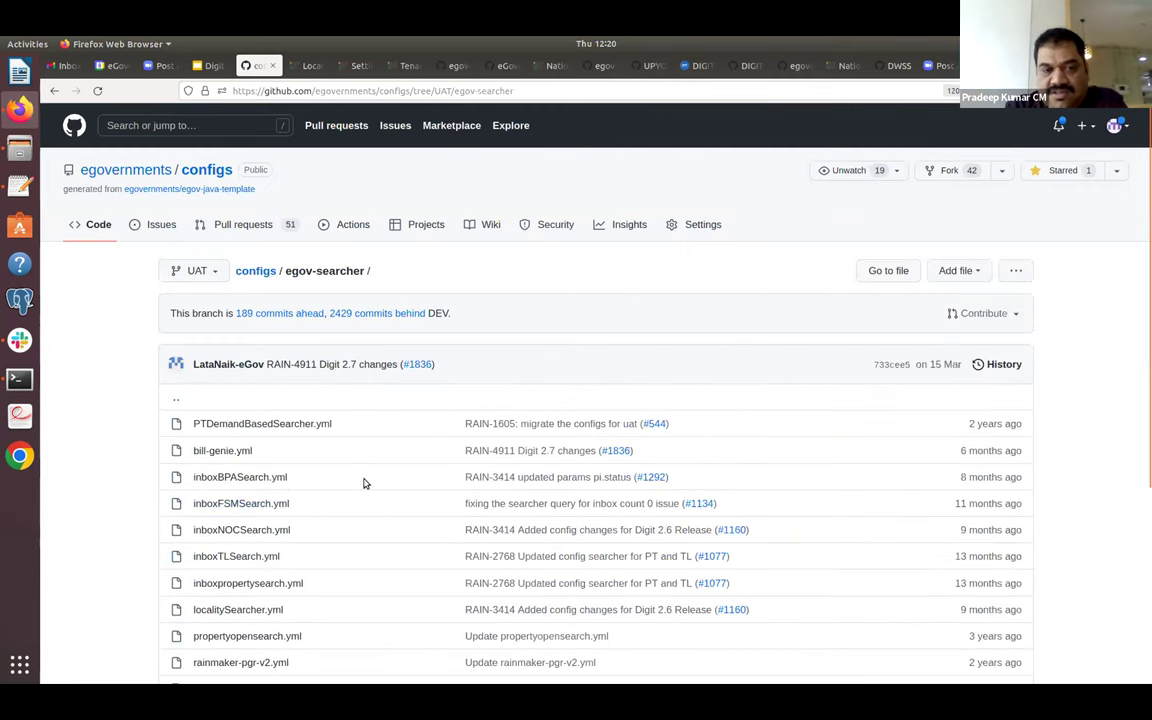
pyautogui.scroll(-3, 365, 484)
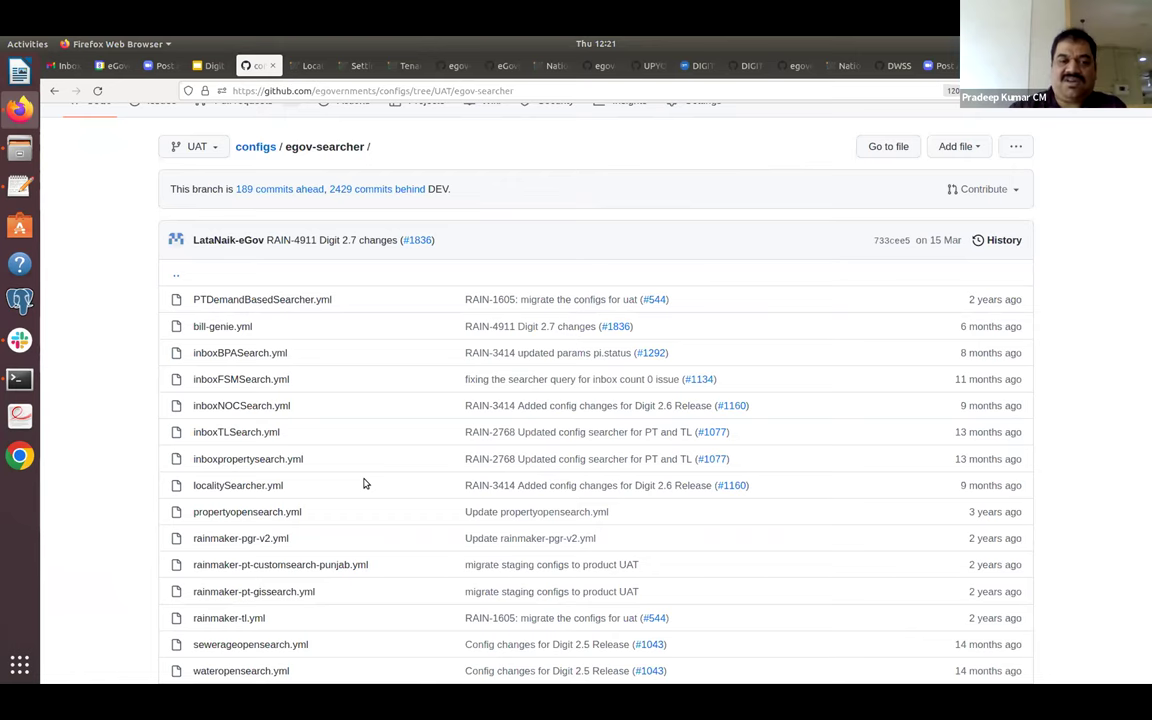
pyautogui.scroll(-3, 364, 484)
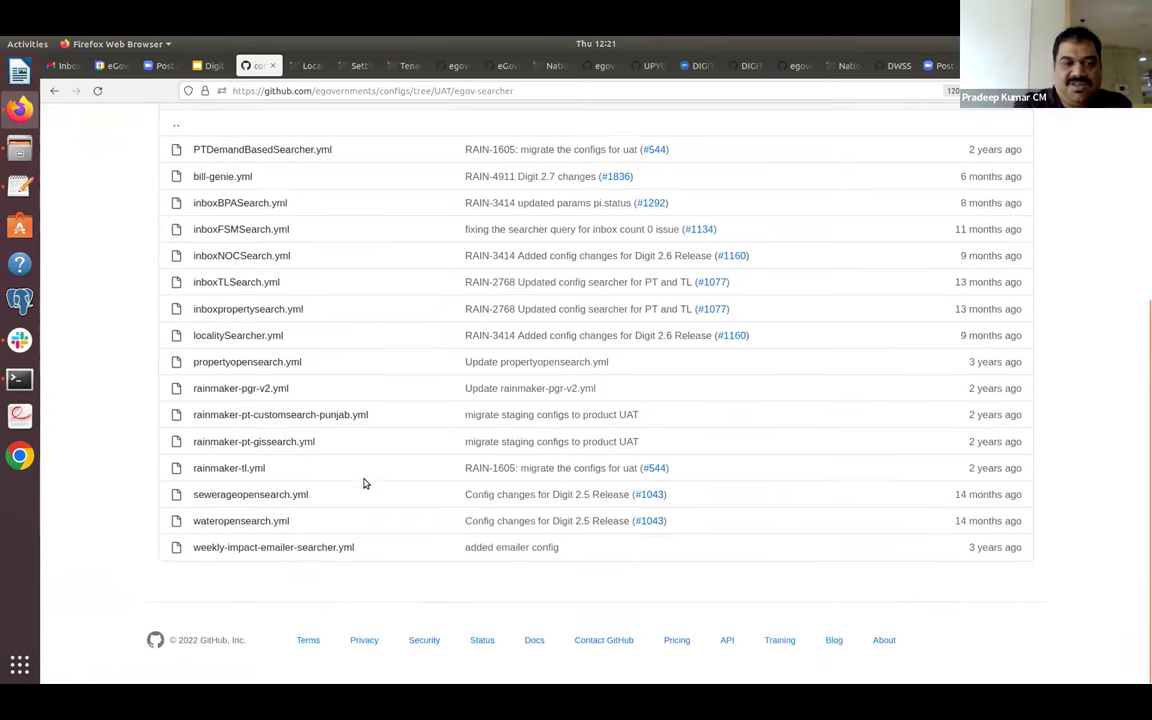
# Review rainmaker-tl.yml's serviceTradelicense definition and baseQuery, then open inboxBPASearch.yml.
pyautogui.click(251, 470)
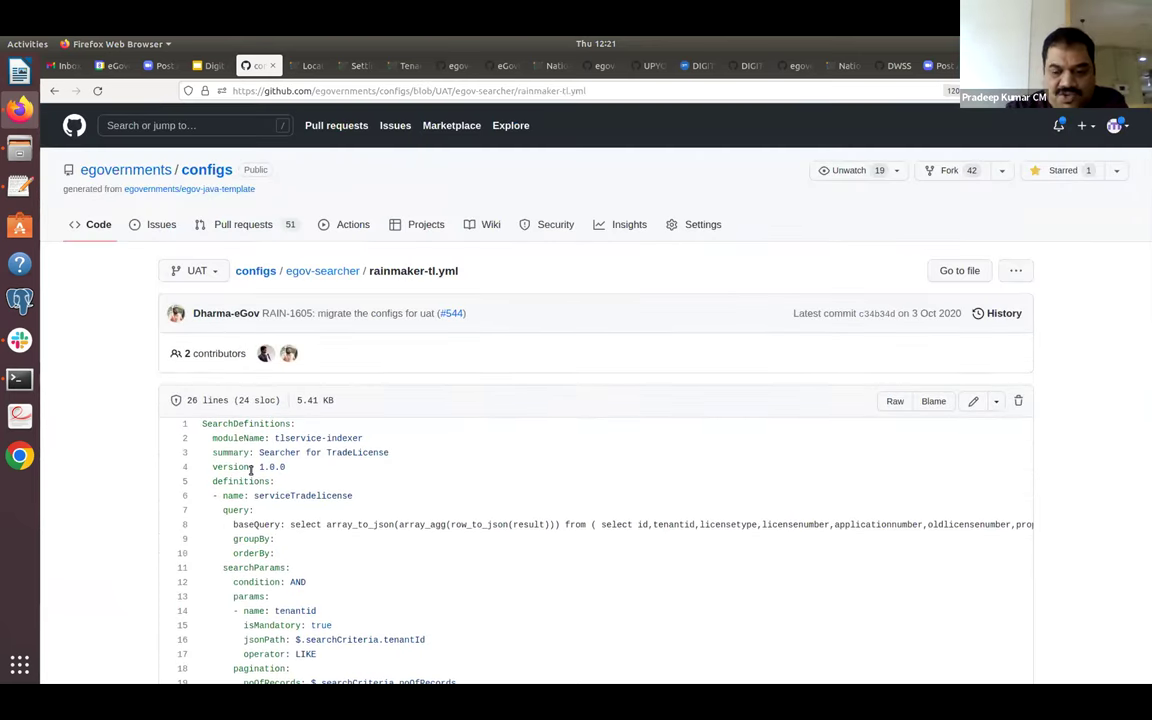
pyautogui.scroll(-3, 251, 470)
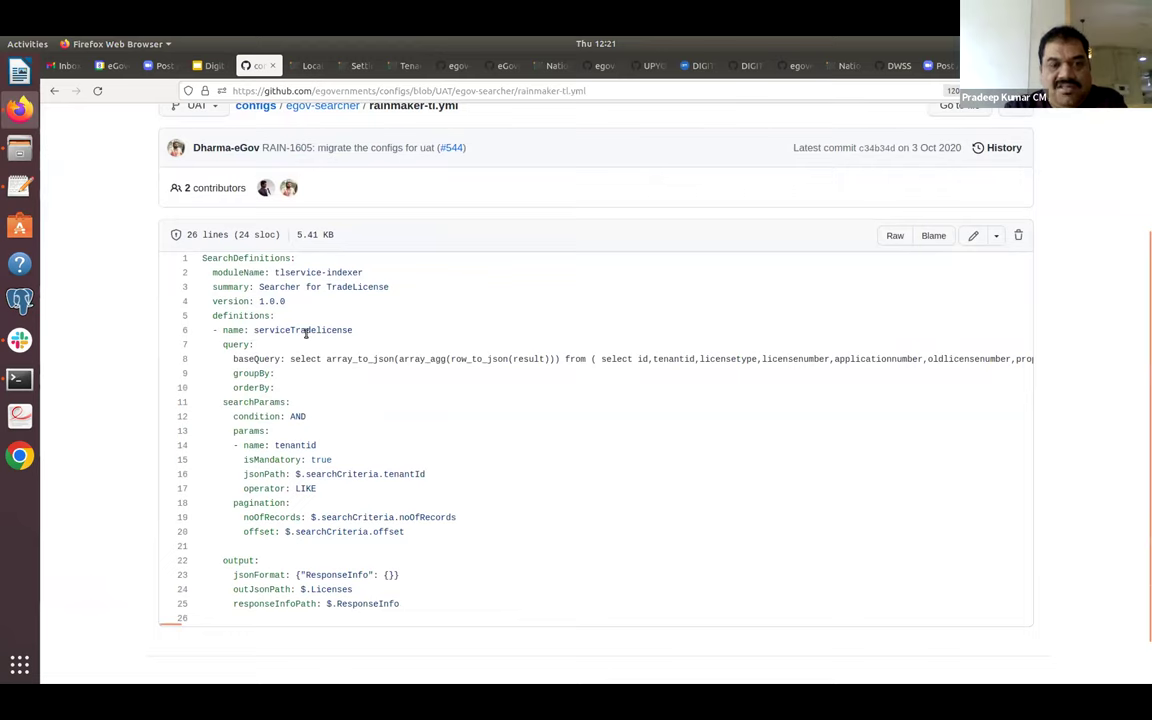
pyautogui.doubleClick(305, 331)
pyautogui.click(350, 356)
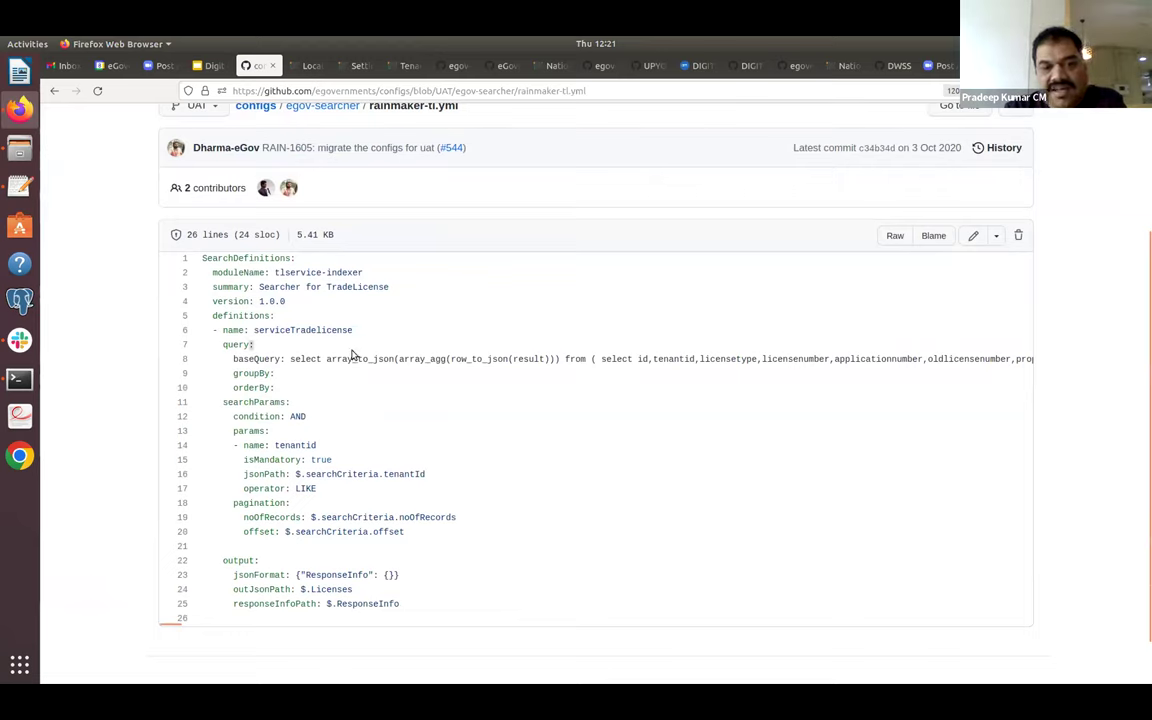
pyautogui.tripleClick(350, 360)
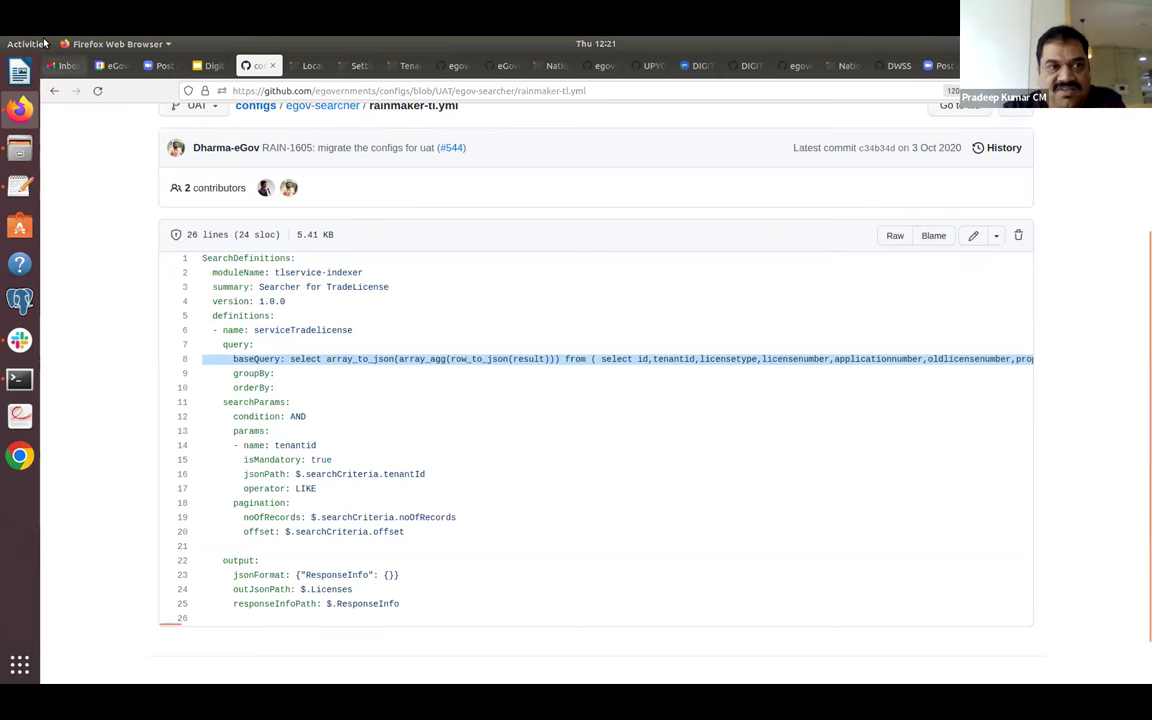
pyautogui.click(53, 88)
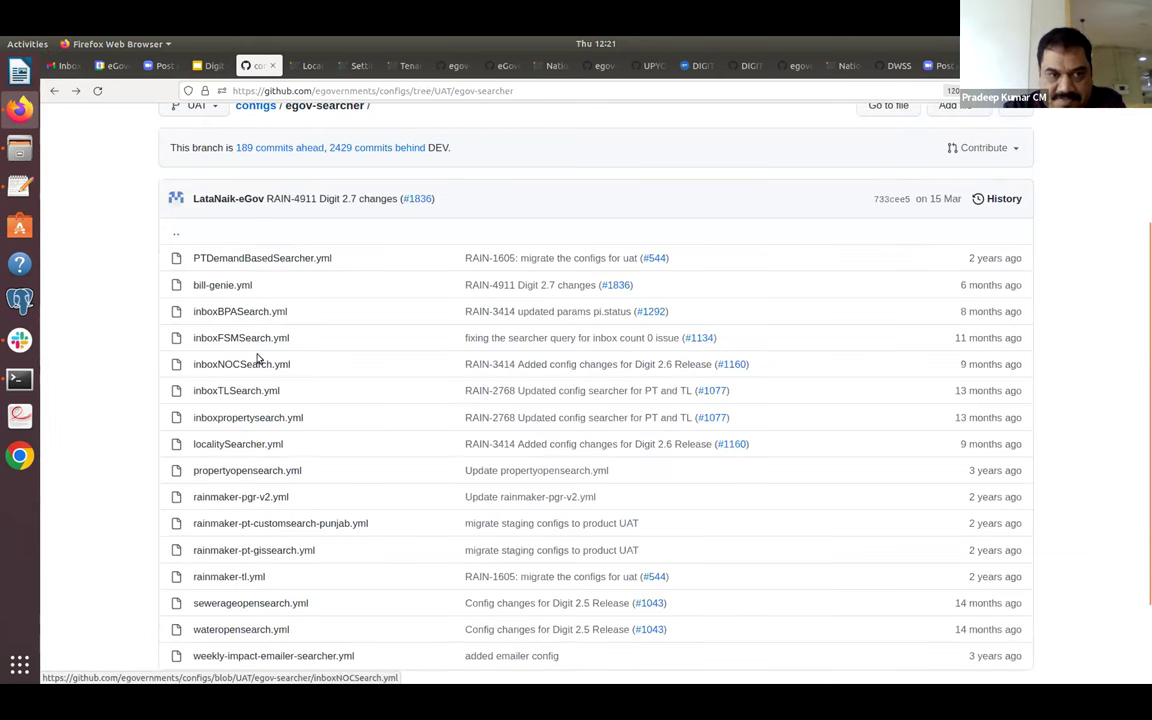
pyautogui.click(258, 315)
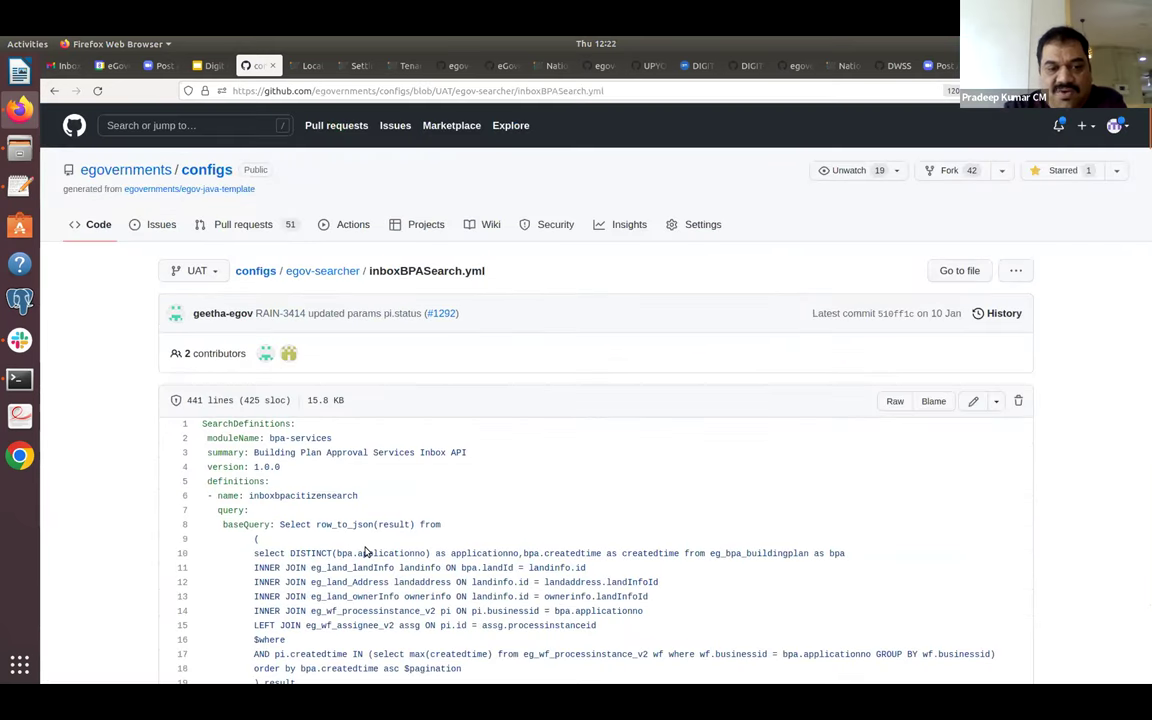
# Skim the inboxBPASearch.yml query and go back to the UAT repository root.
pyautogui.scroll(-5, 366, 552)
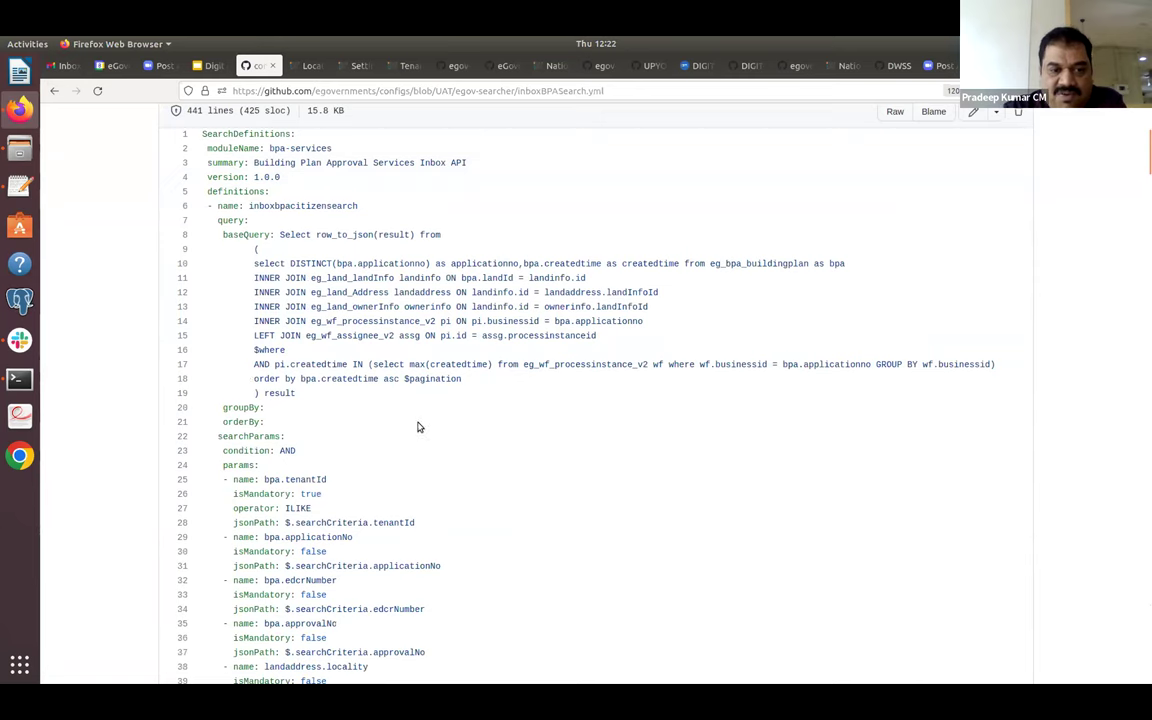
pyautogui.click(54, 91)
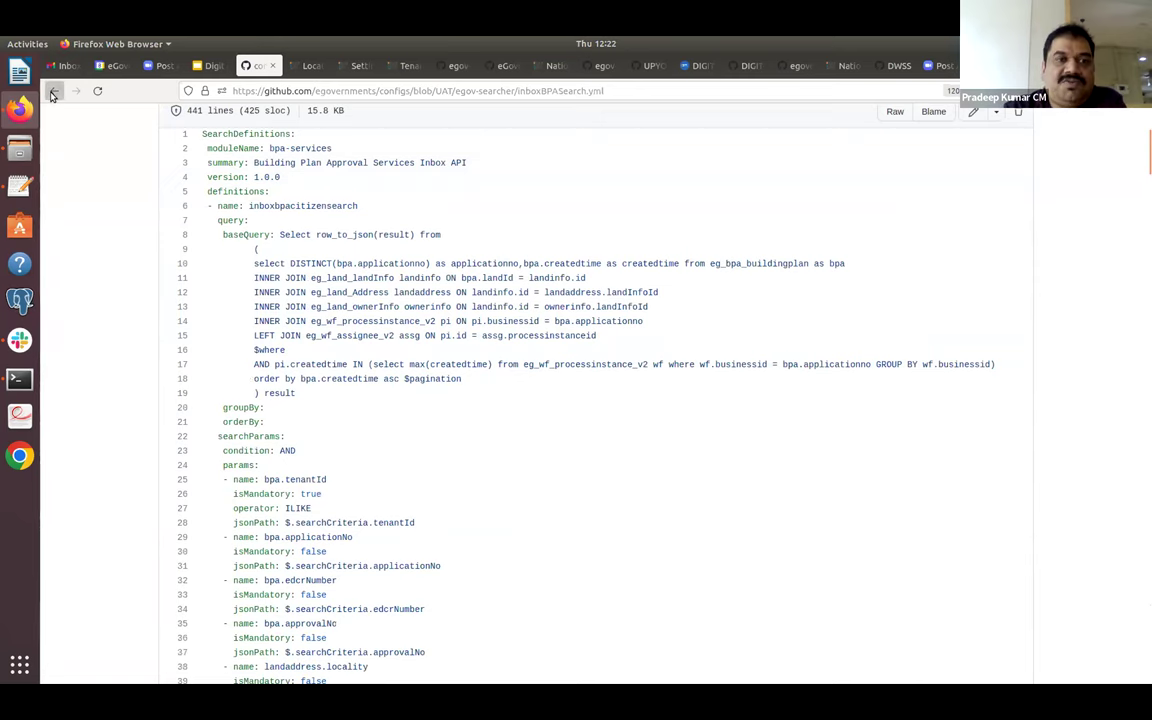
pyautogui.click(54, 91)
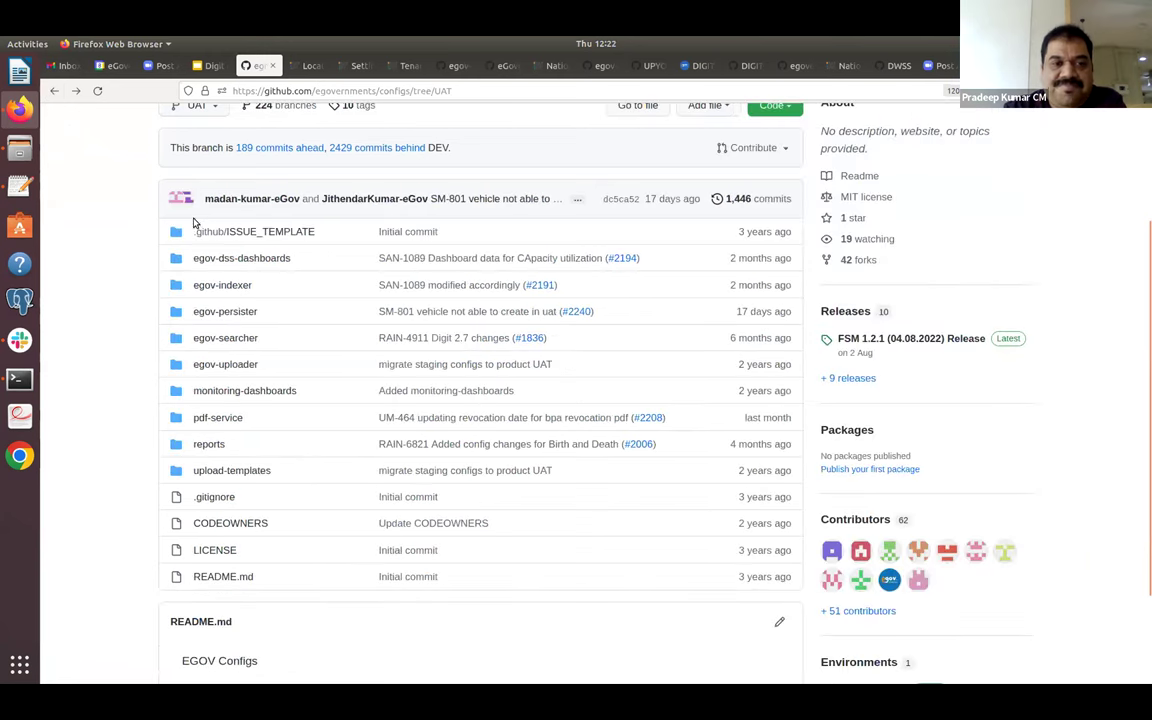
# Open egov-persister and scroll from apportion-persister.yml to pt-mutation-calculator-persister.yml.
pyautogui.click(226, 311)
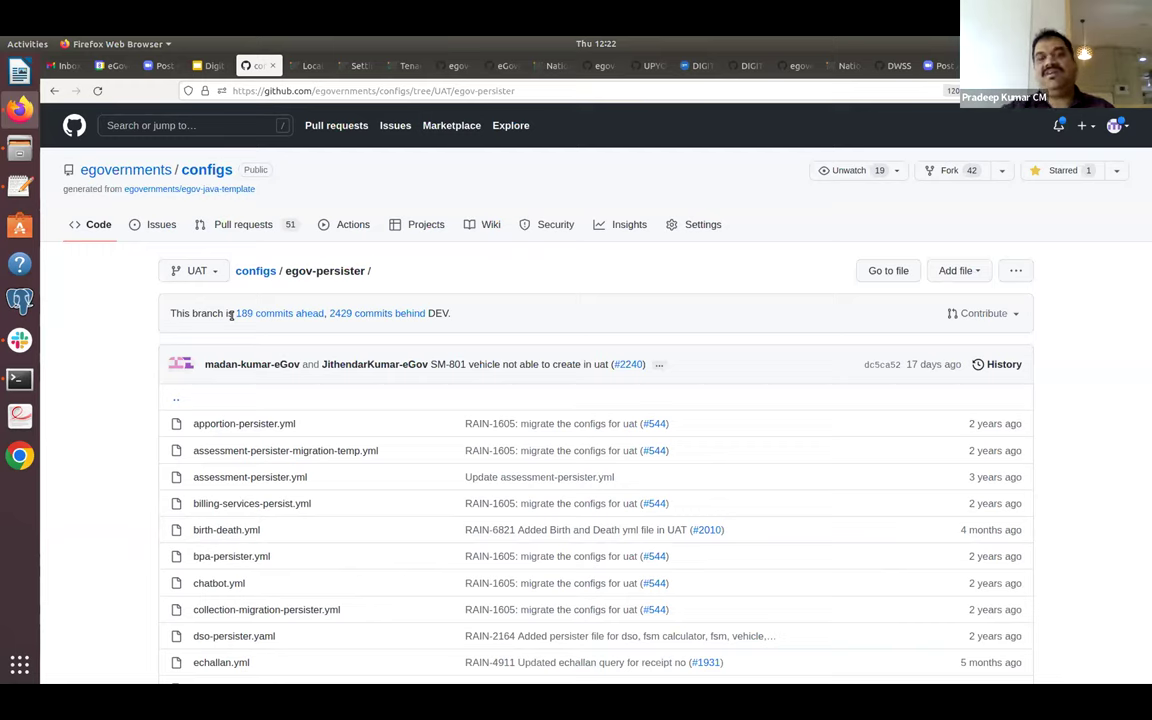
pyautogui.scroll(-3, 230, 315)
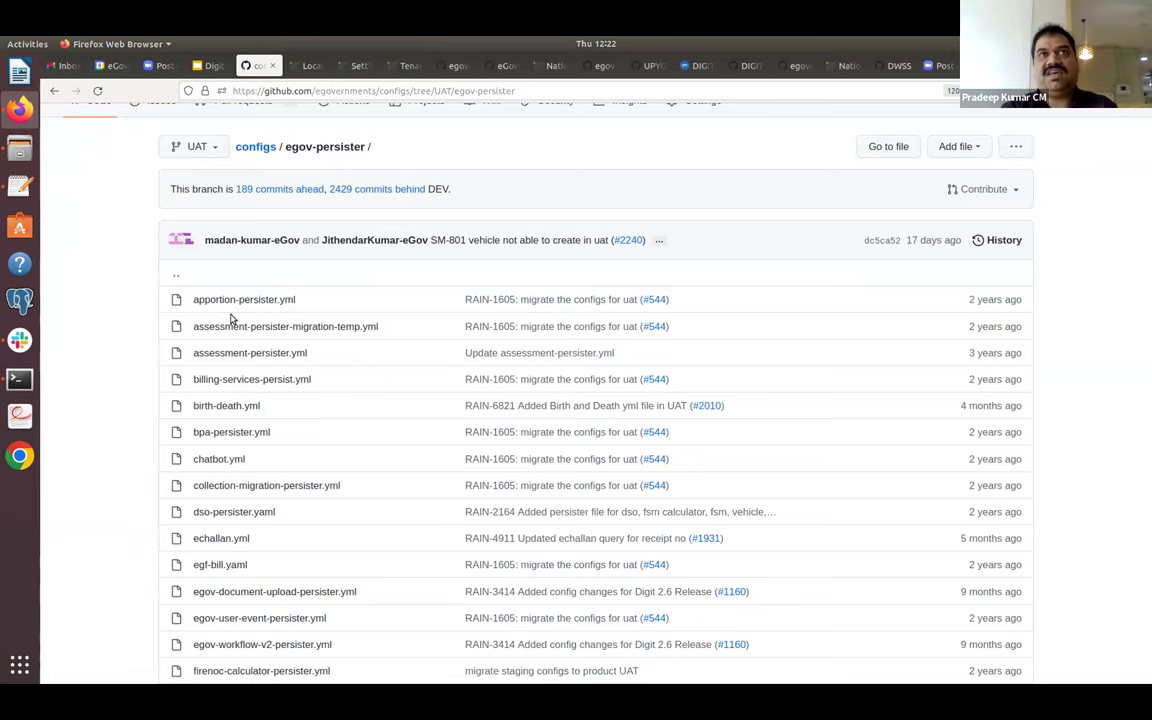
pyautogui.scroll(-2, 230, 318)
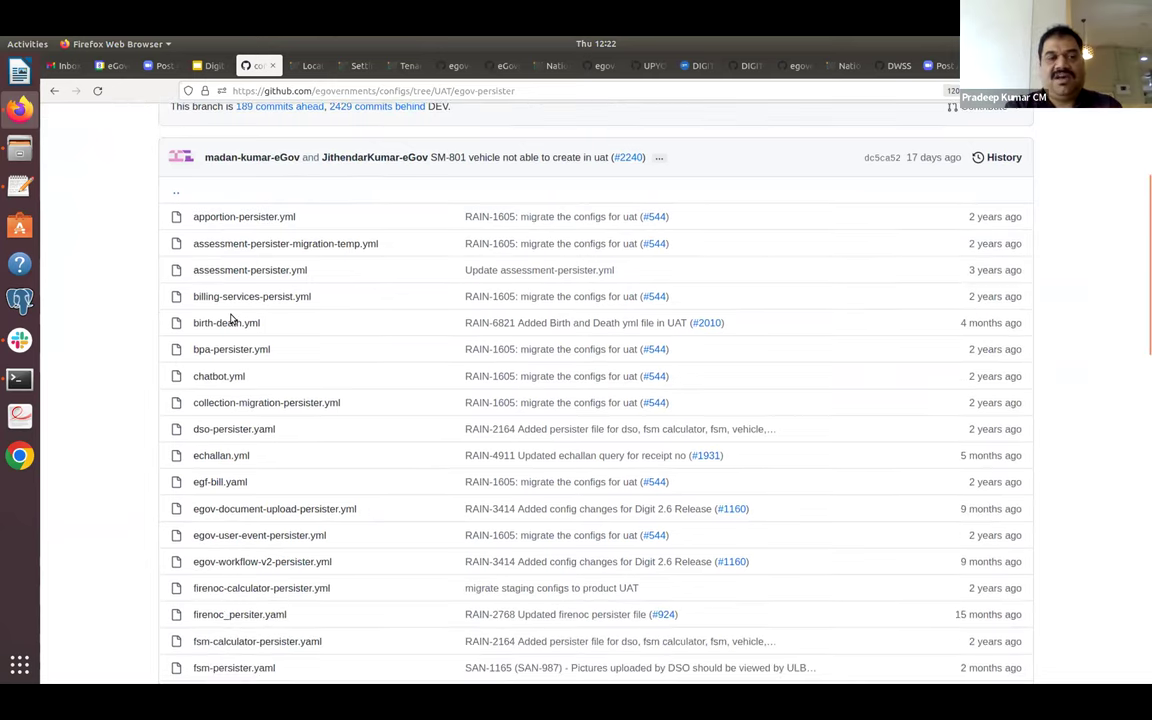
pyautogui.scroll(-3, 230, 318)
pyautogui.scroll(2, 230, 318)
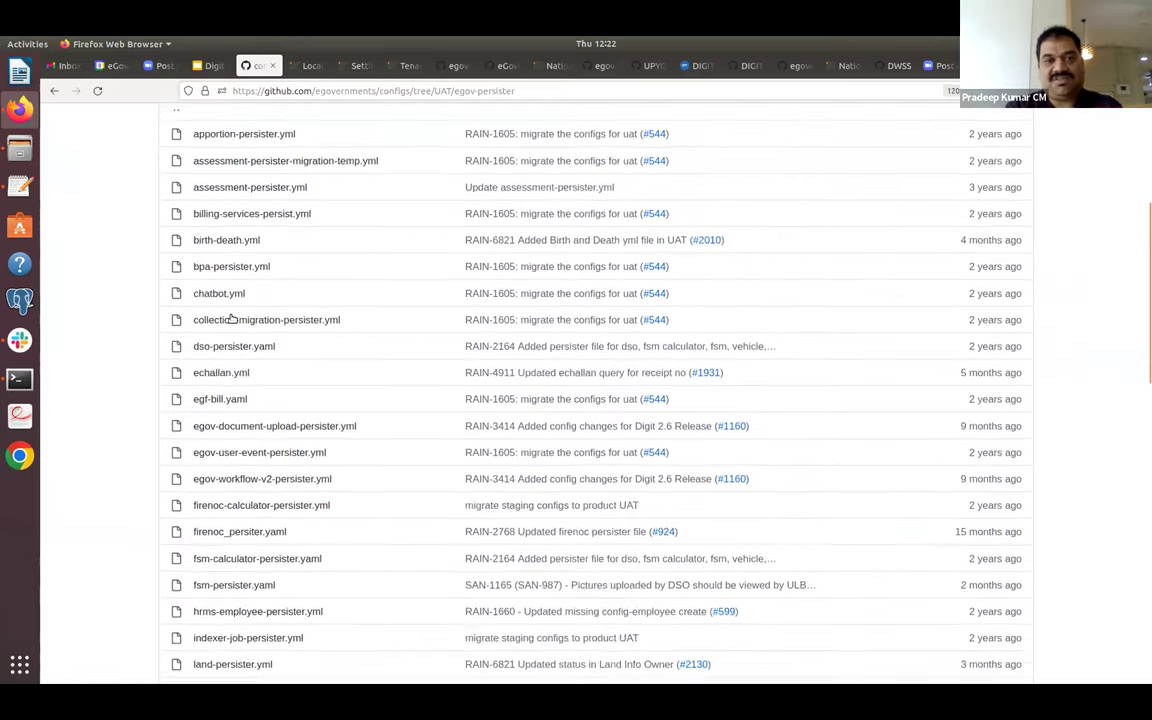
pyautogui.scroll(4, 230, 318)
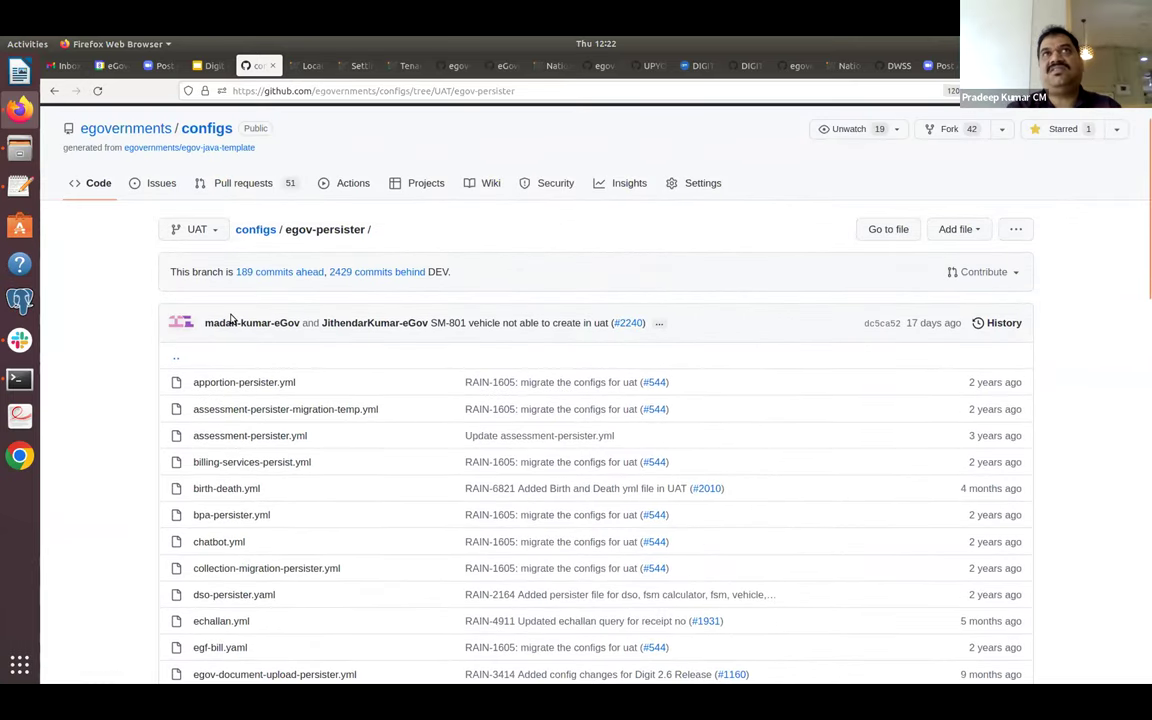
pyautogui.scroll(-3, 230, 318)
pyautogui.scroll(-4, 231, 318)
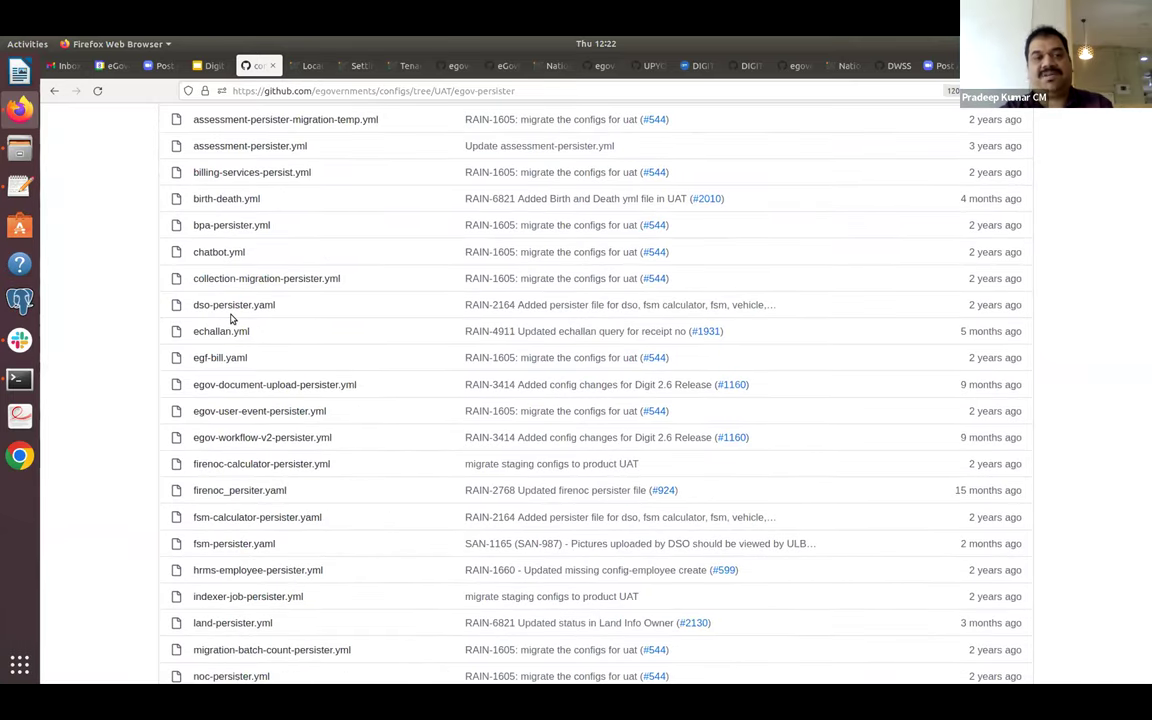
pyautogui.scroll(-3, 230, 318)
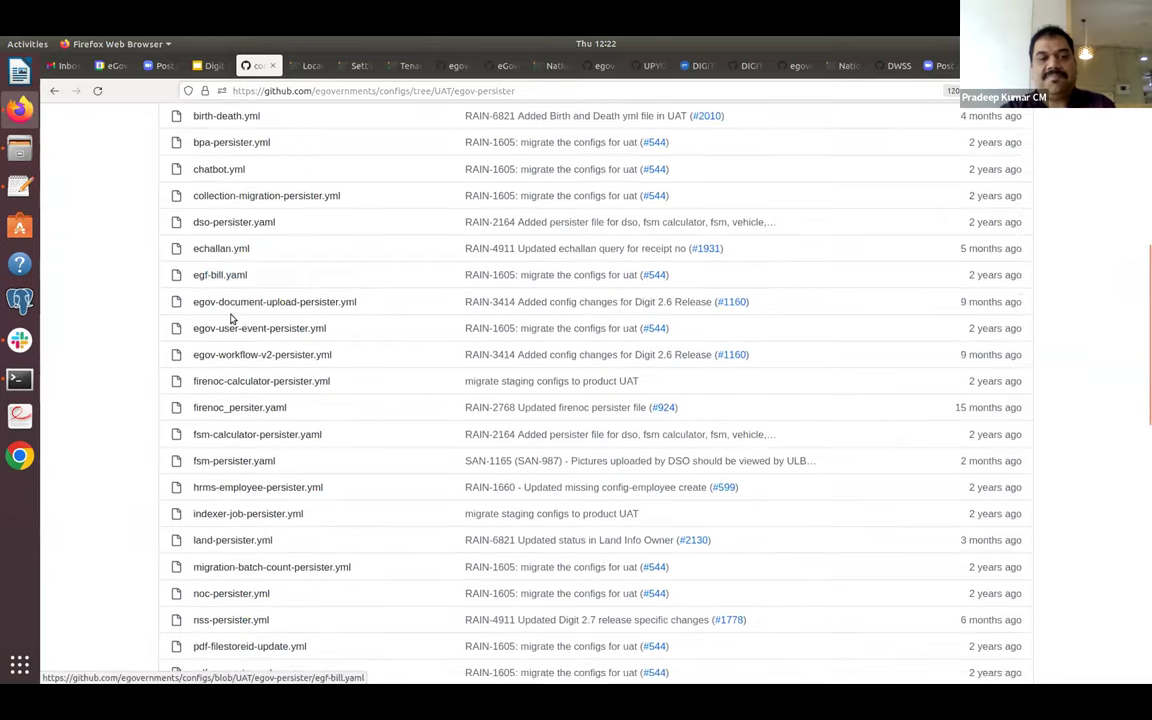
pyautogui.scroll(-3, 230, 318)
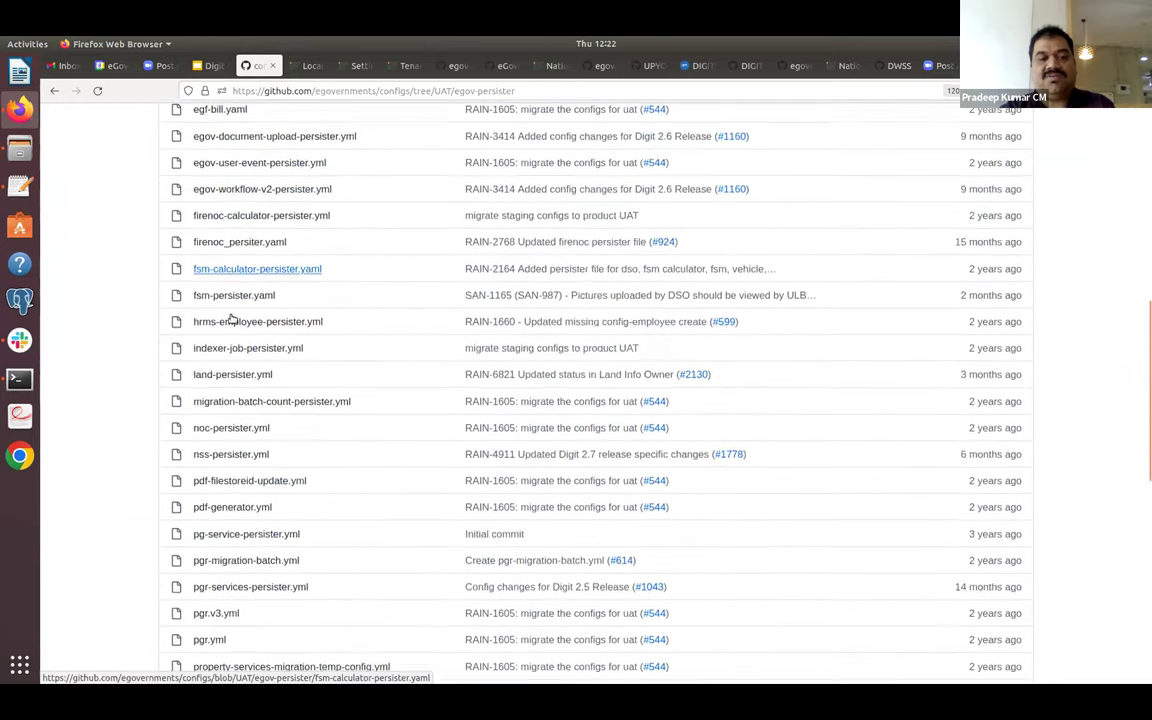
pyautogui.scroll(-3, 230, 318)
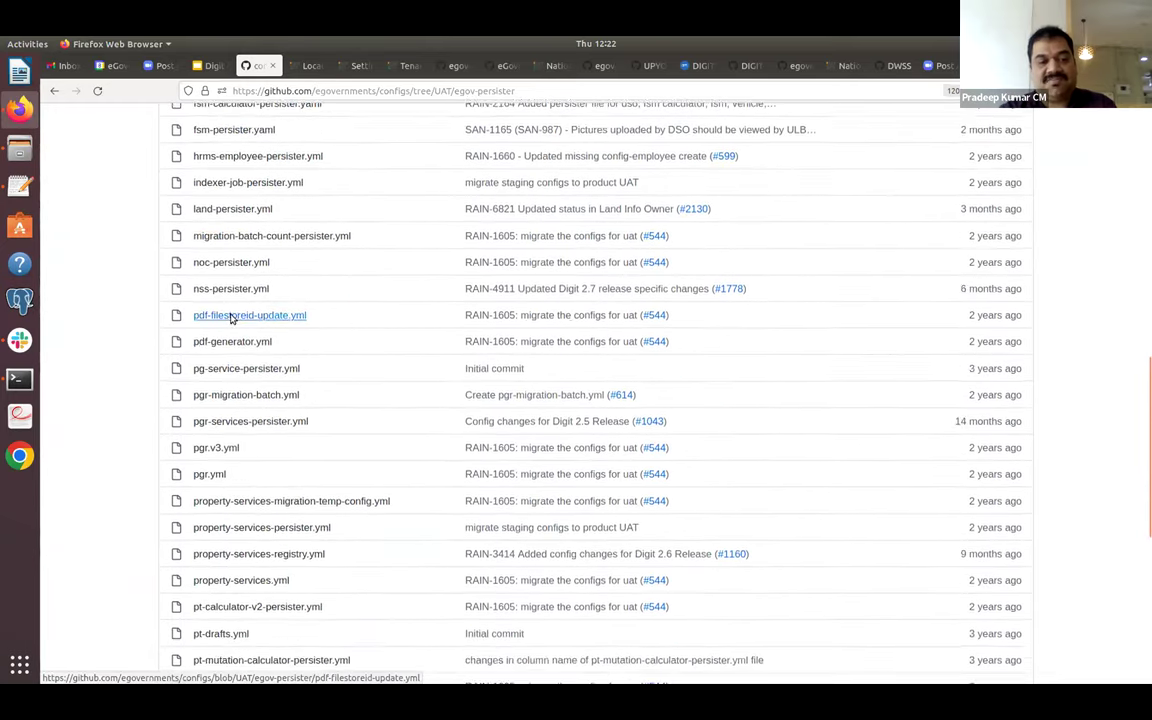
# Open property-services.yml and inspect the save-pt-property topic and tenantId jsonPath.
pyautogui.click(242, 539)
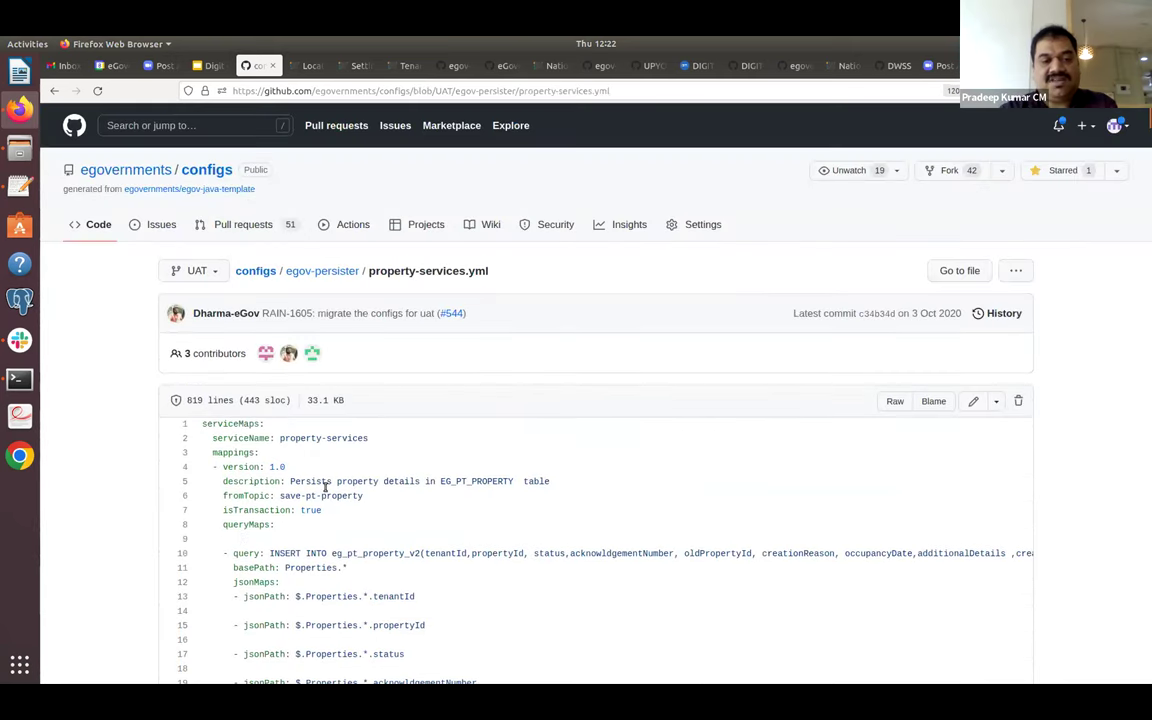
pyautogui.moveTo(285, 500); pyautogui.dragTo(369, 501)
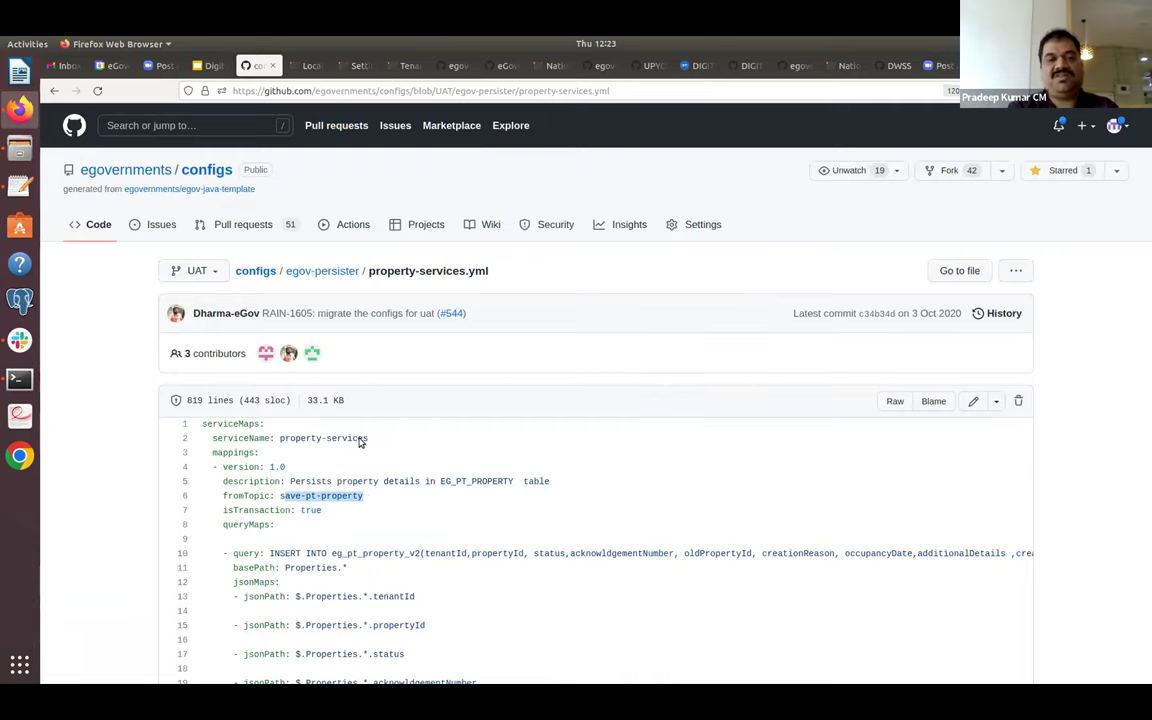
pyautogui.click(494, 517)
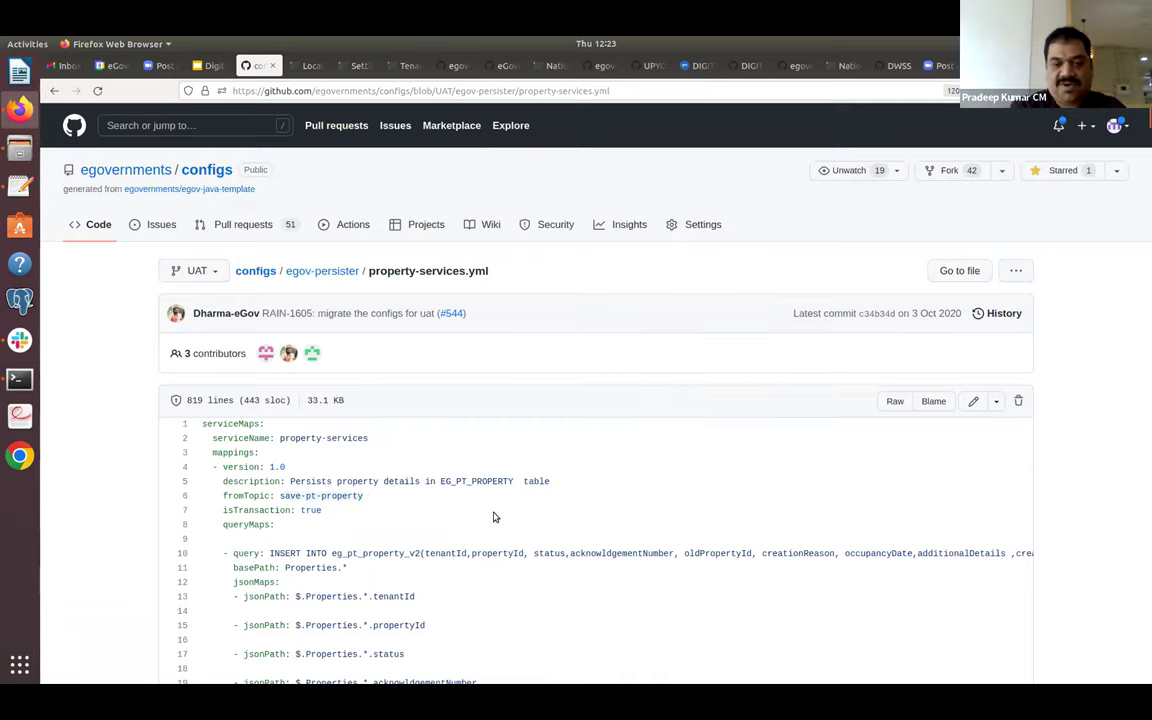
pyautogui.scroll(-3, 494, 517)
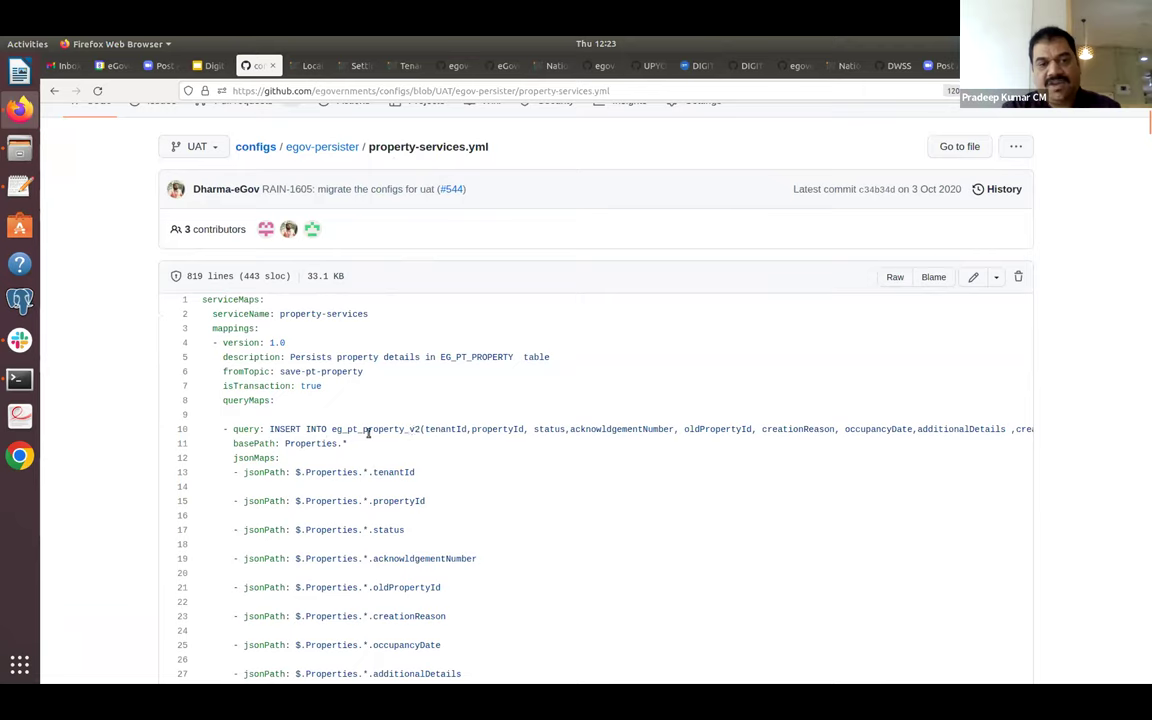
pyautogui.tripleClick(322, 472)
# Read further down property-services.yml to the update-pt-property topic mapping.
pyautogui.scroll(-3, 324, 476)
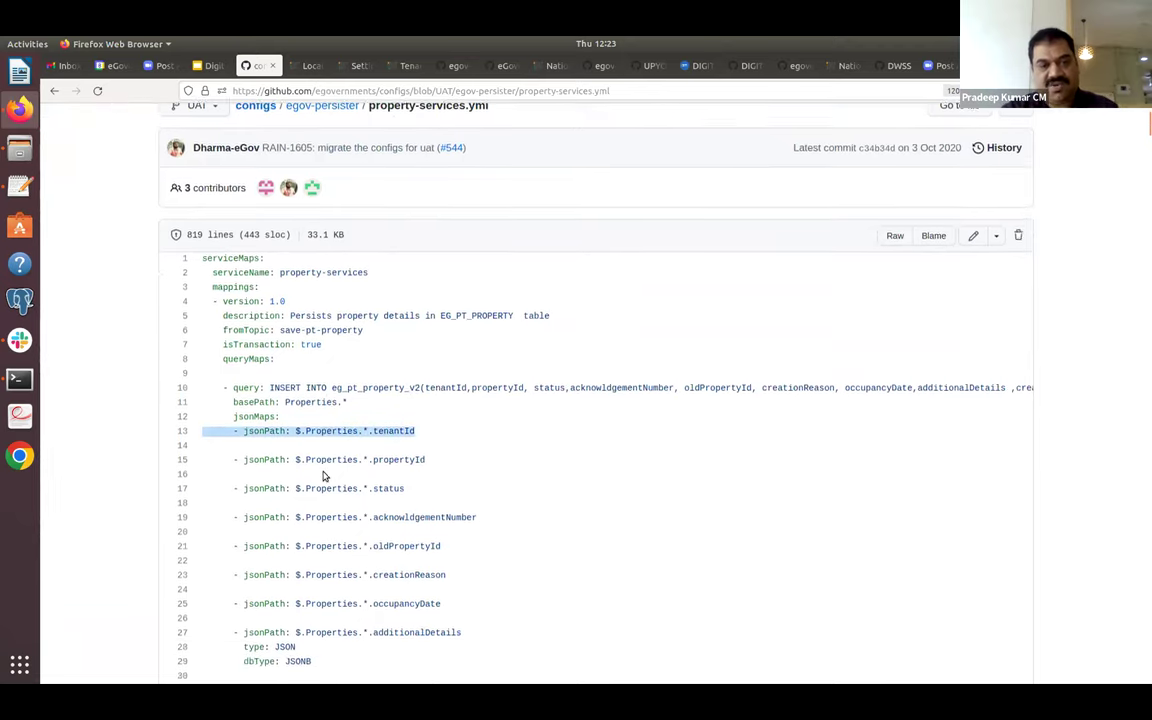
pyautogui.scroll(-5, 323, 476)
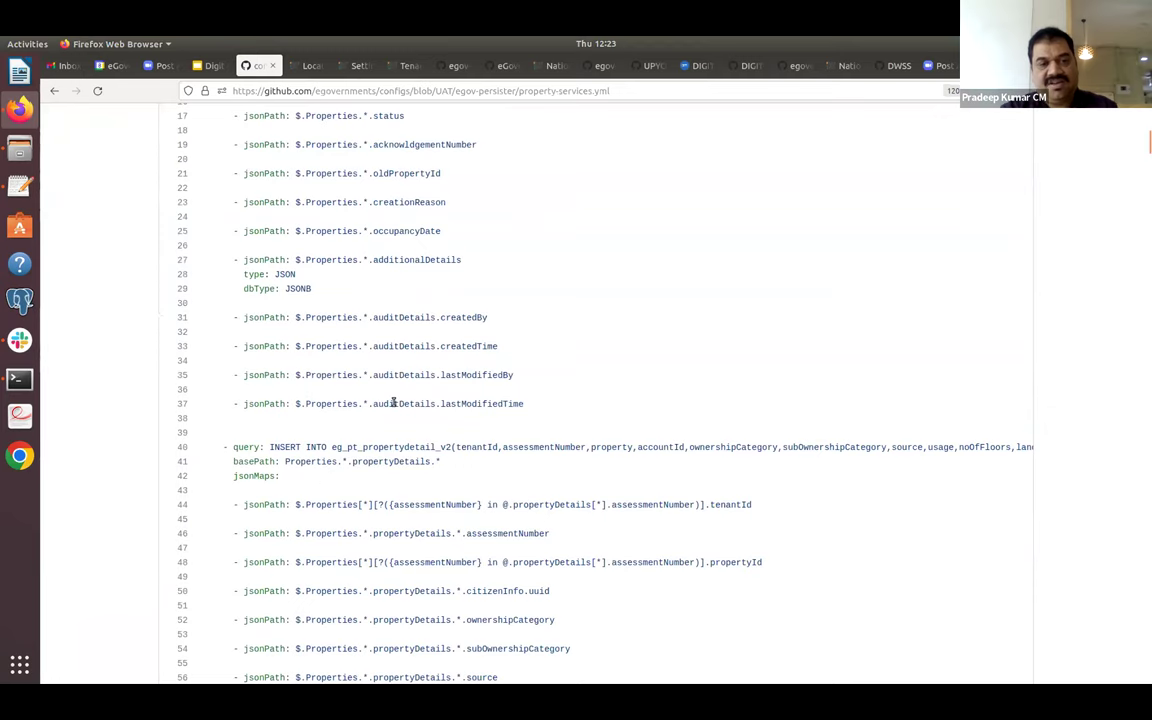
pyautogui.scroll(-11, 418, 447)
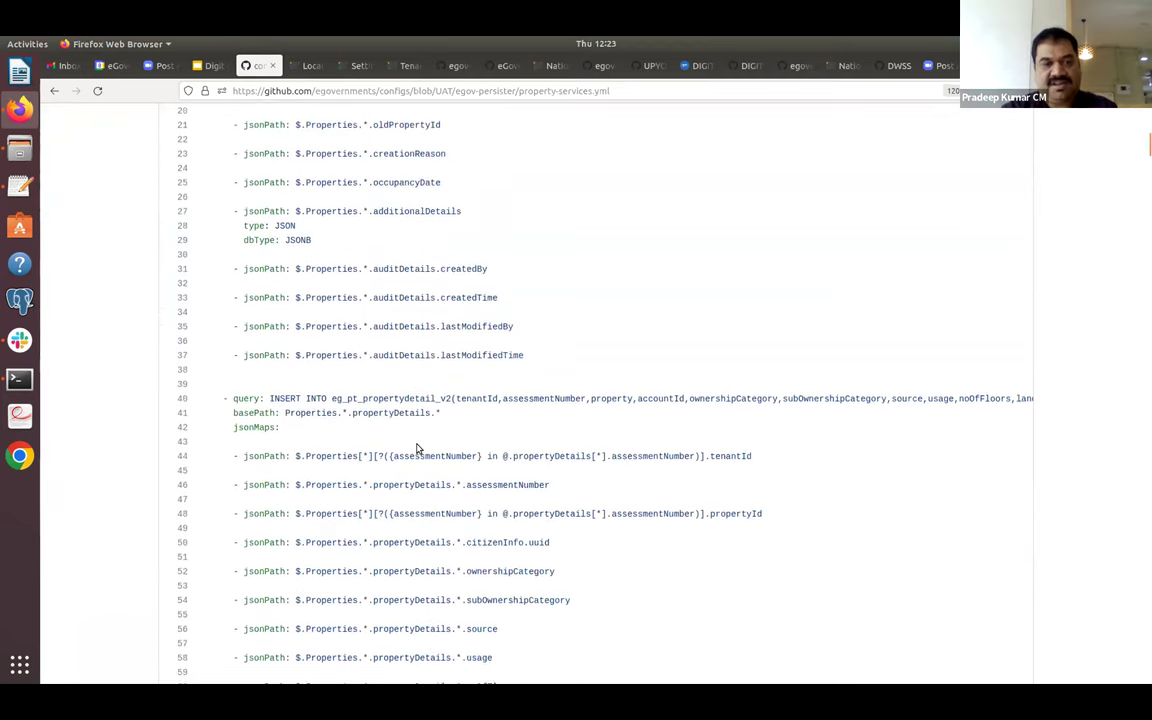
pyautogui.scroll(-13, 418, 447)
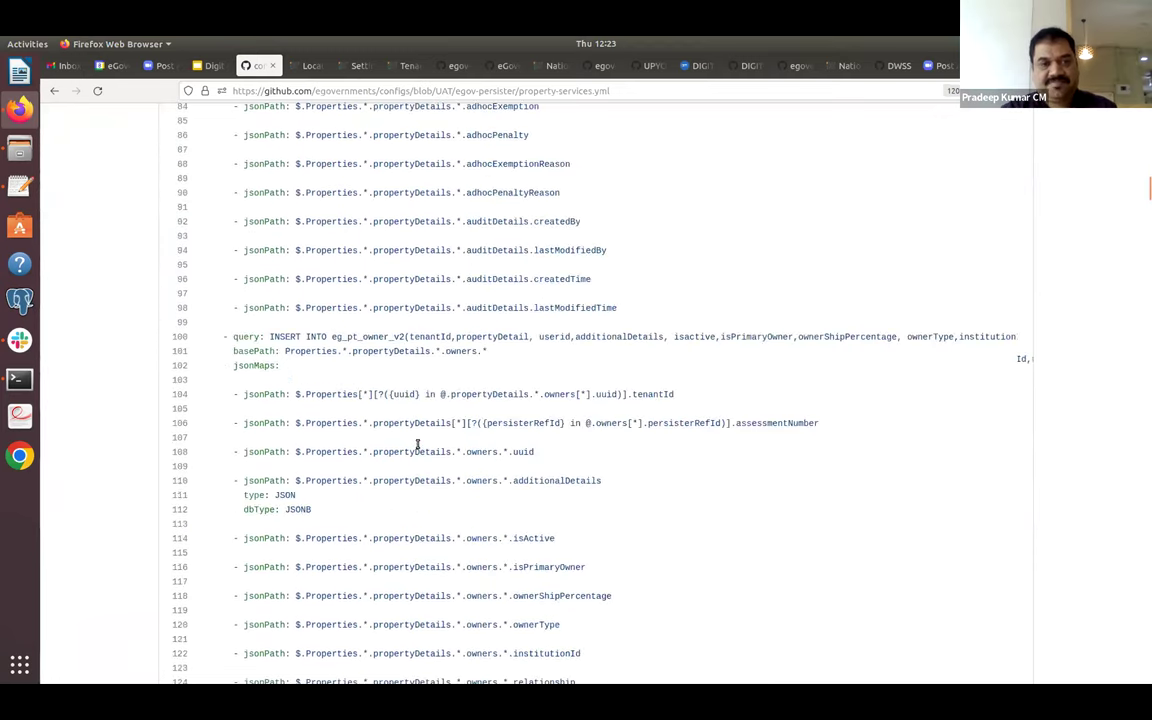
pyautogui.scroll(-6, 418, 447)
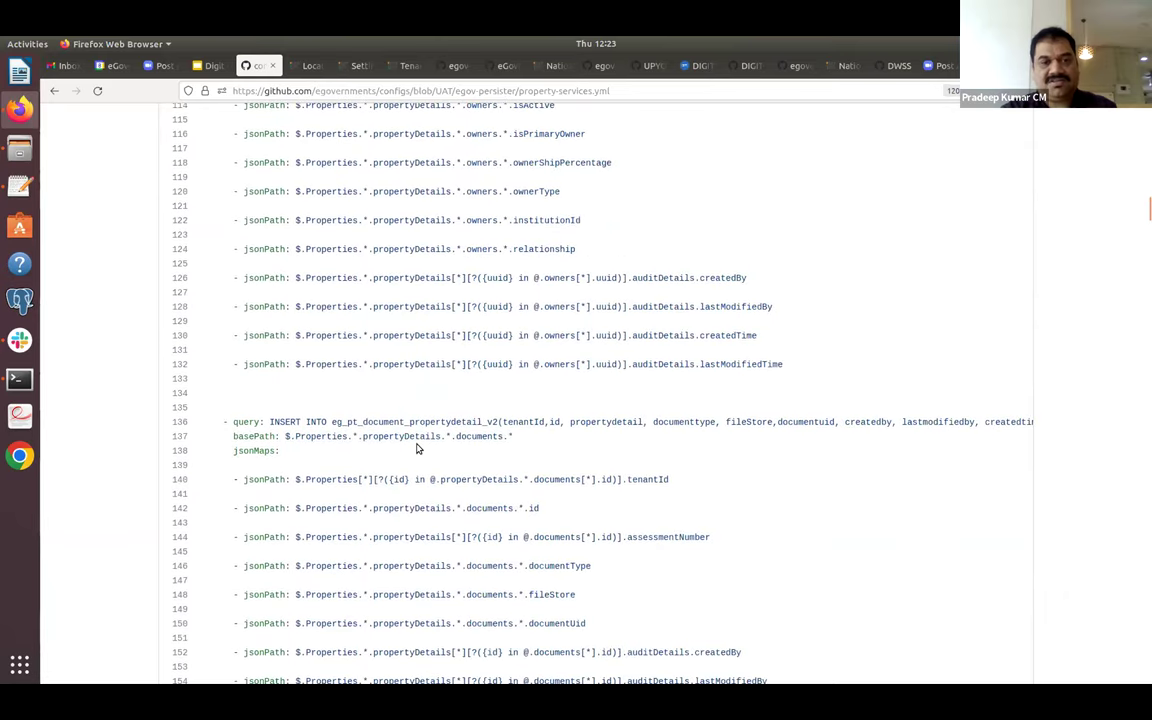
pyautogui.scroll(-11, 418, 448)
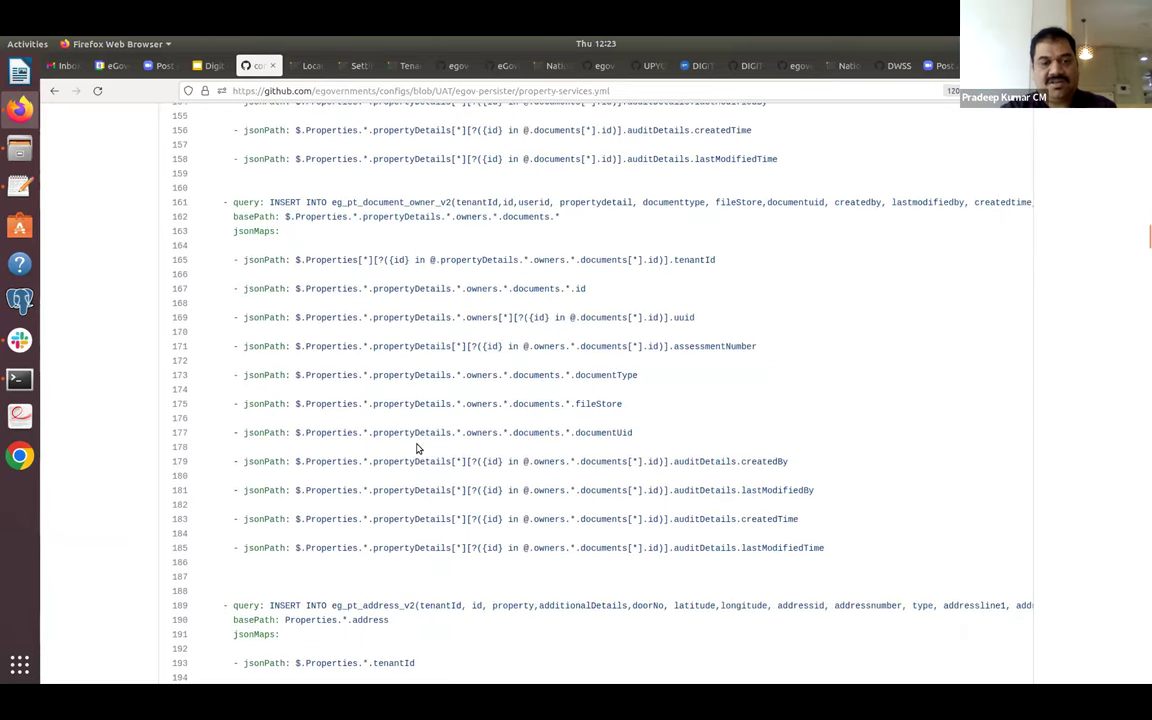
pyautogui.scroll(-11, 418, 448)
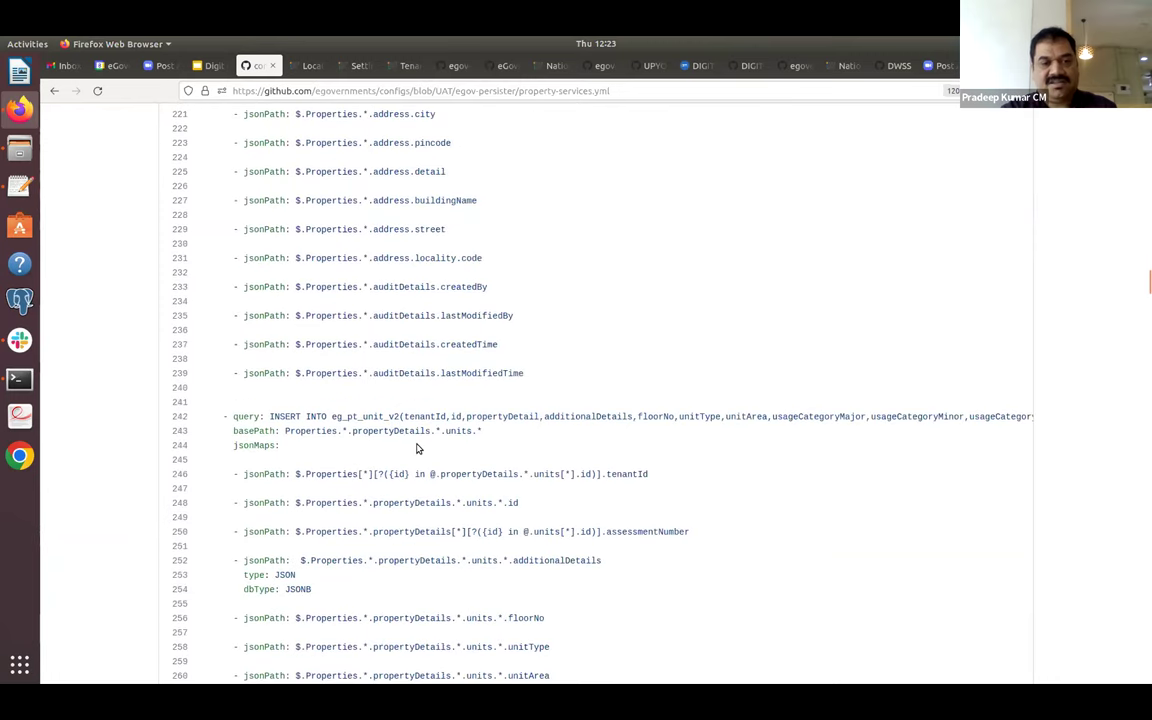
pyautogui.scroll(-12, 418, 448)
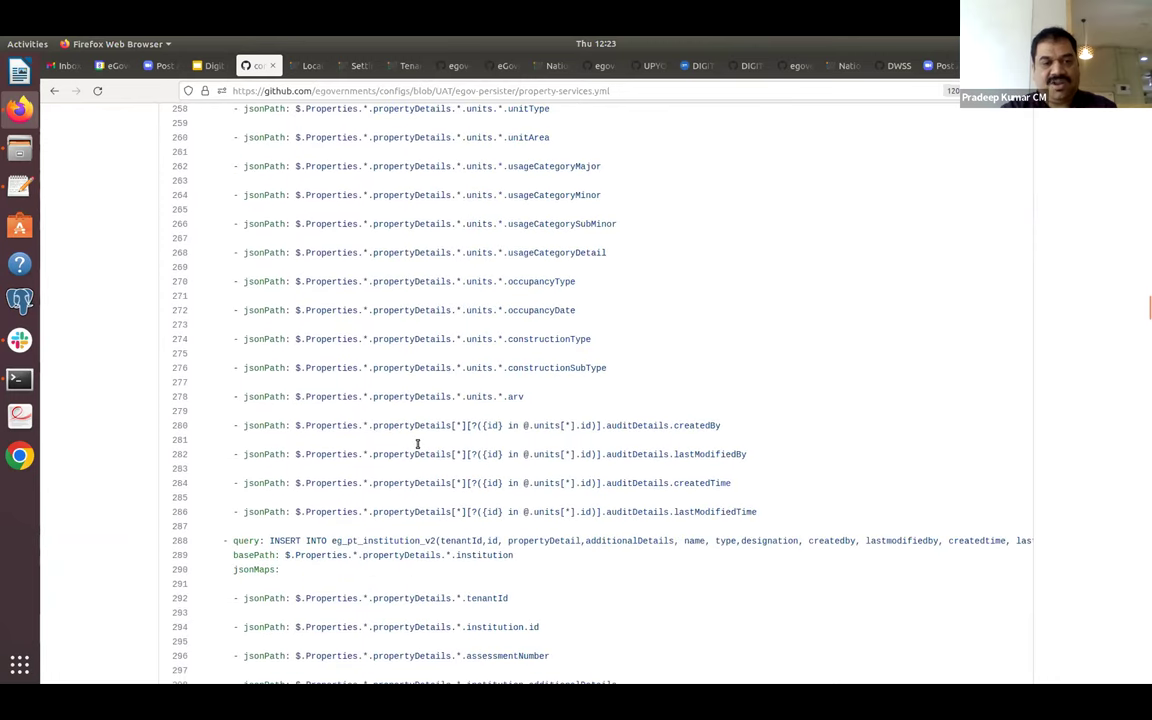
pyautogui.scroll(-9, 418, 445)
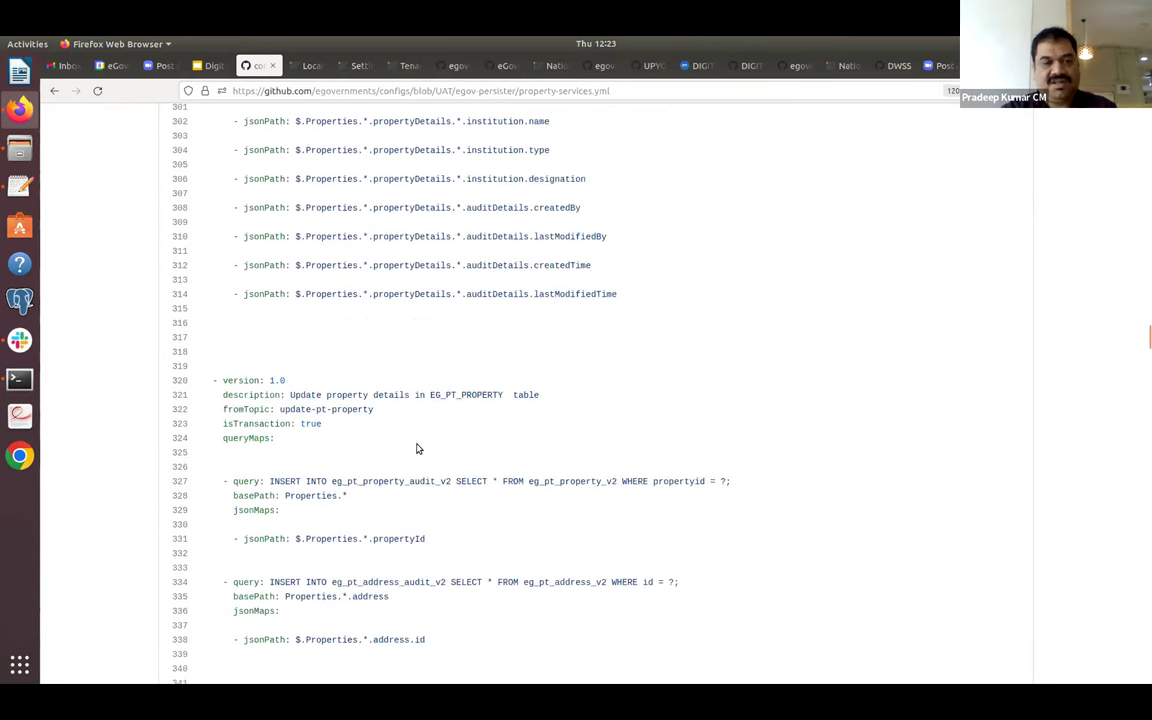
pyautogui.doubleClick(356, 409)
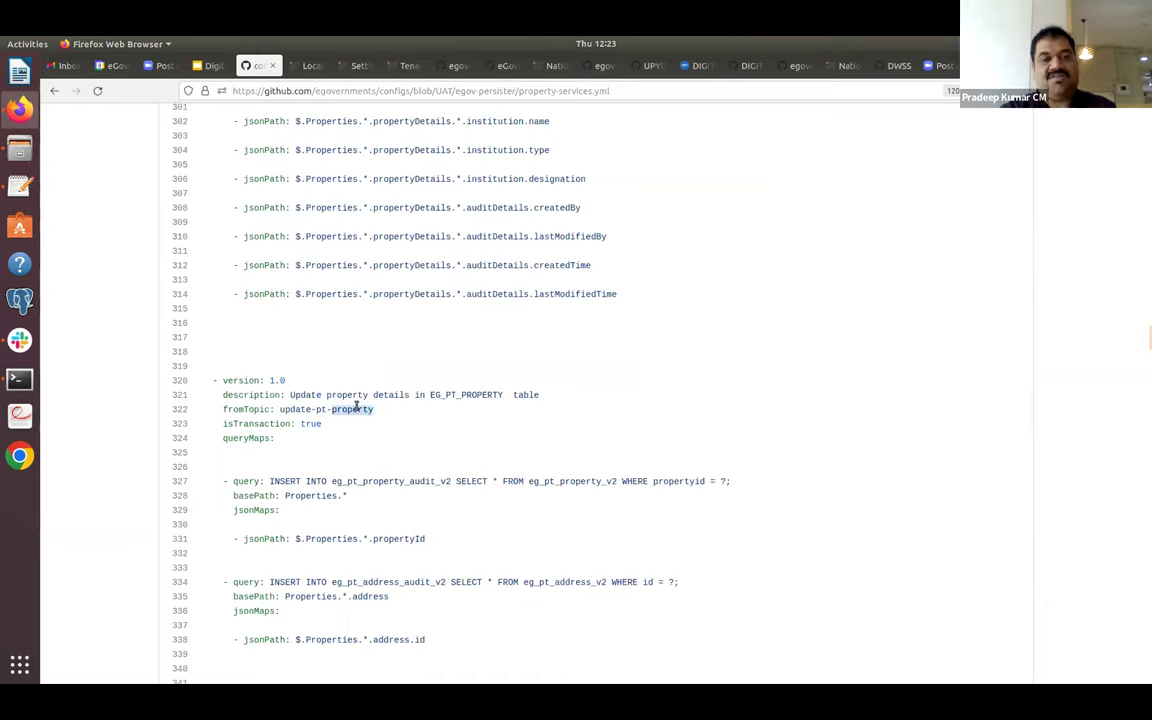
pyautogui.doubleClick(296, 409)
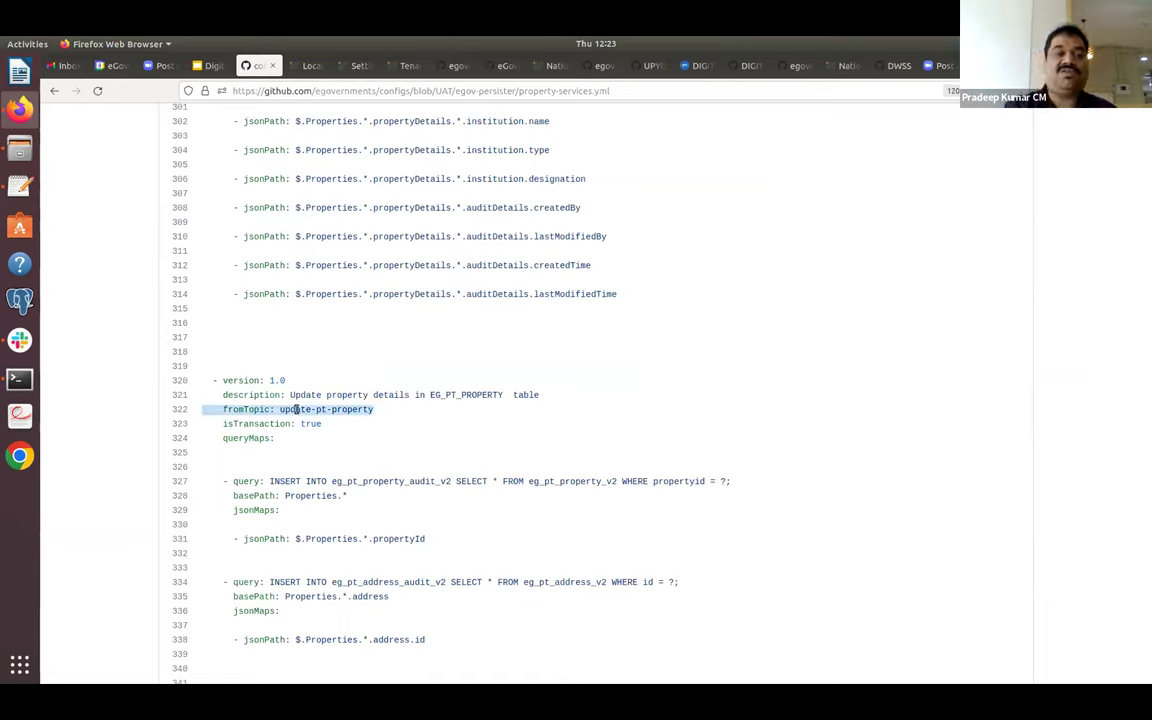
pyautogui.scroll(-15, 296, 411)
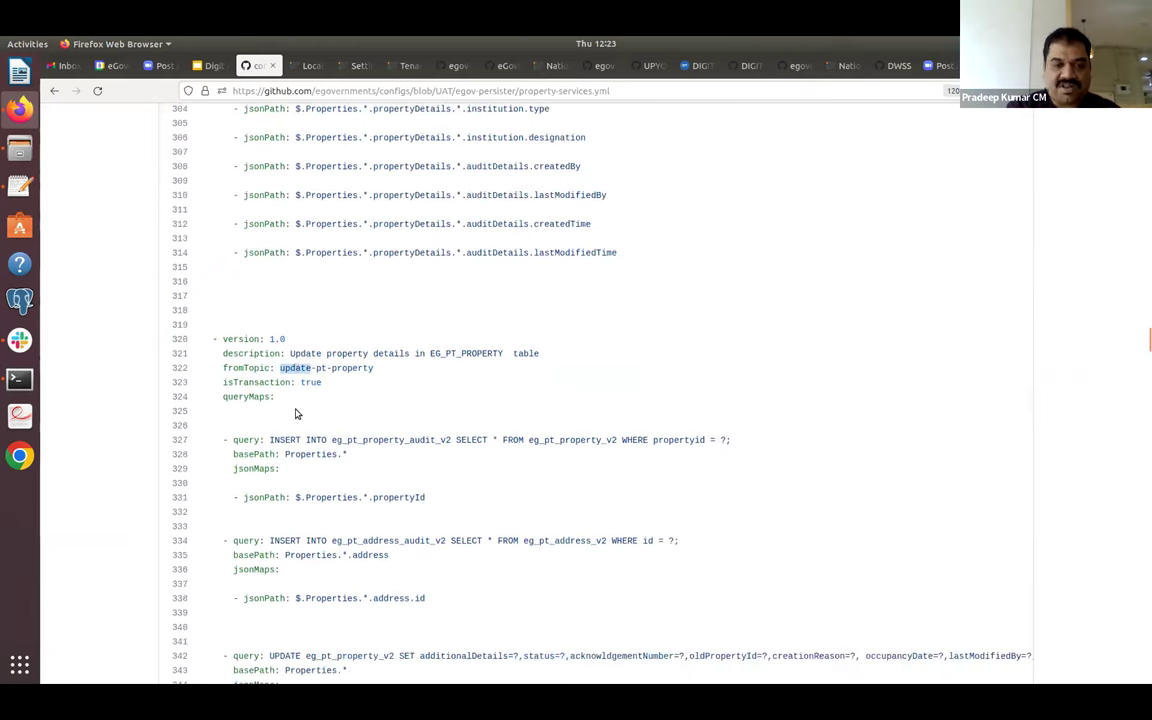
pyautogui.scroll(-12, 296, 411)
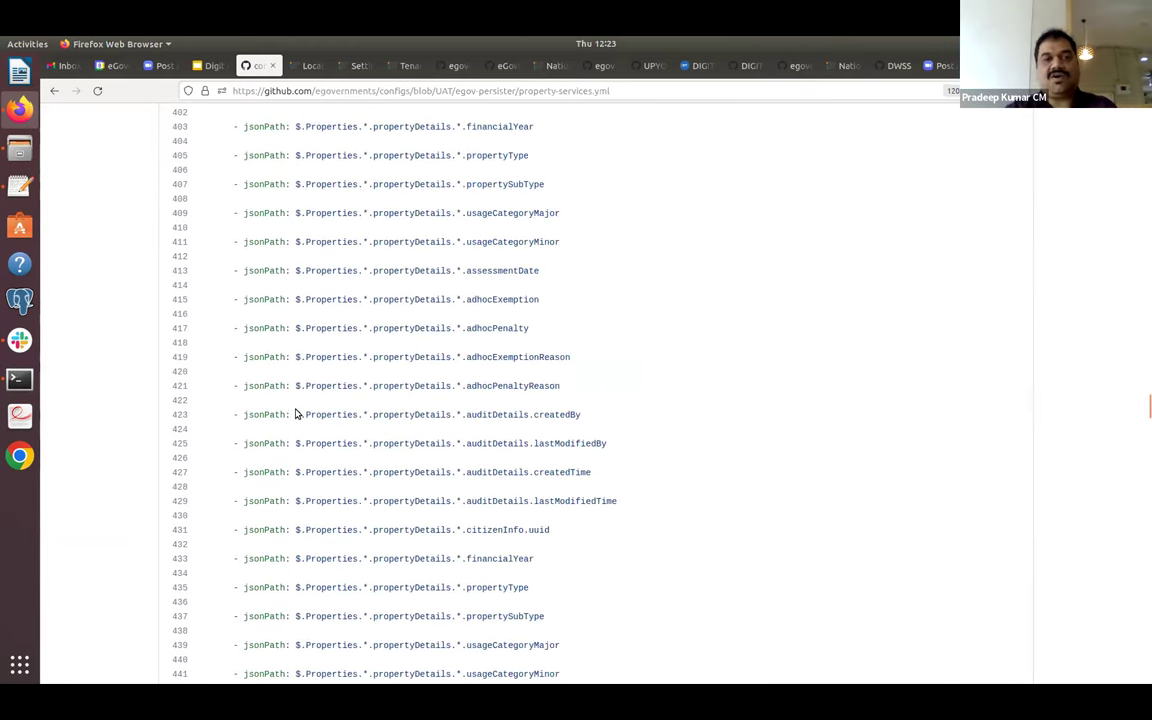
# Back in egov-persister, browse down to water-persist.yml, then go to the configs root.
pyautogui.click(54, 90)
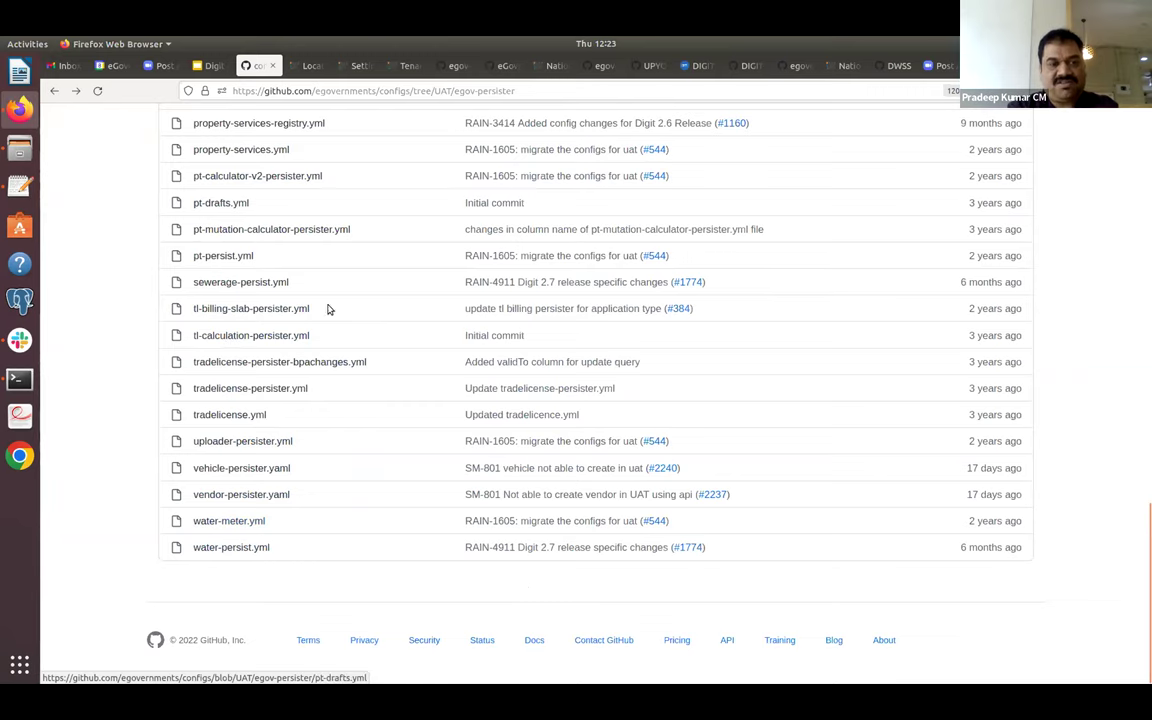
pyautogui.moveTo(1143, 524); pyautogui.dragTo(1113, 177)
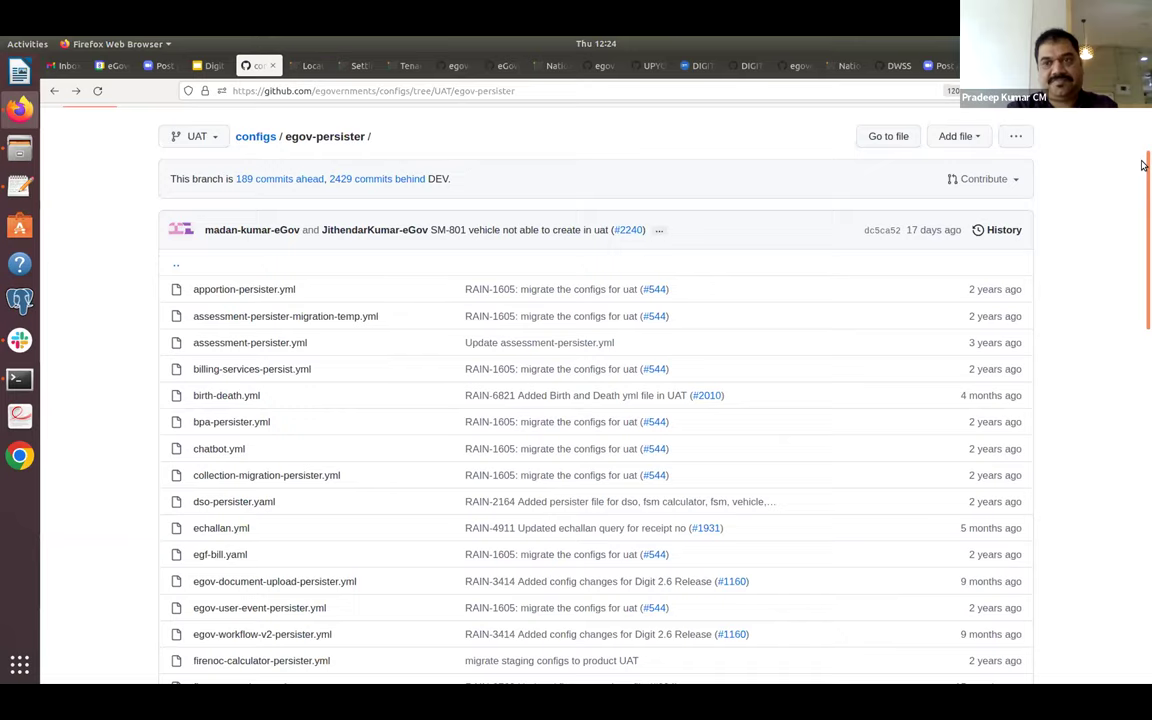
pyautogui.scroll(2, 750, 155)
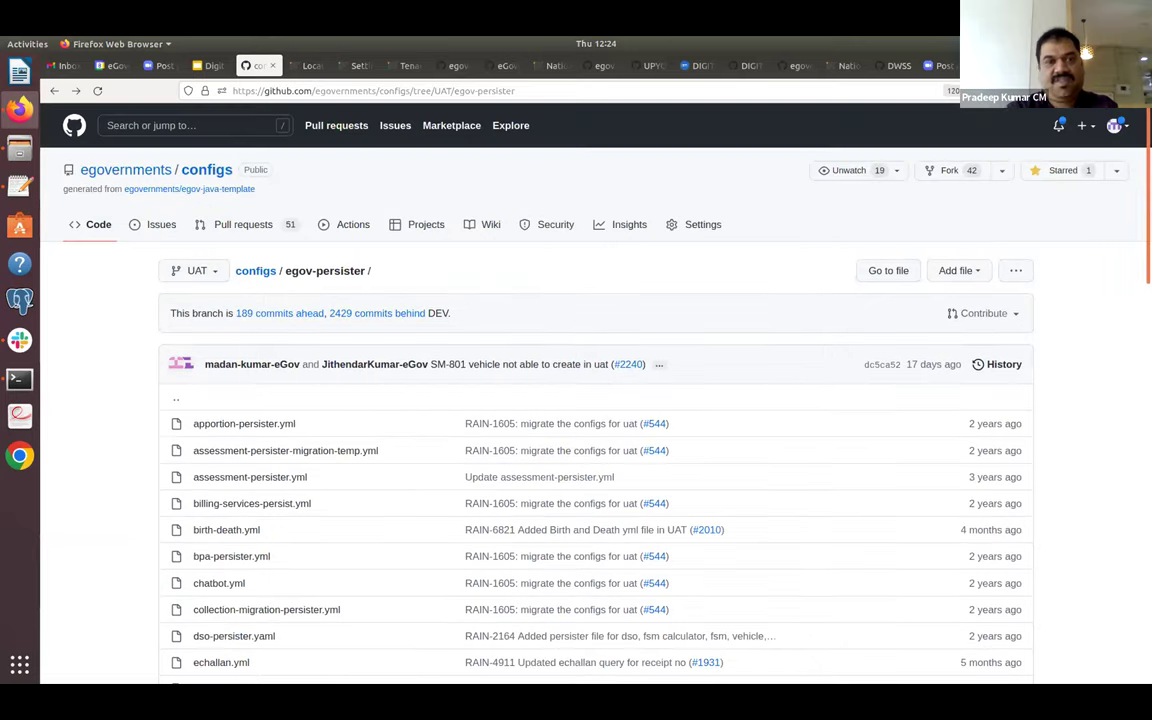
pyautogui.click(268, 271)
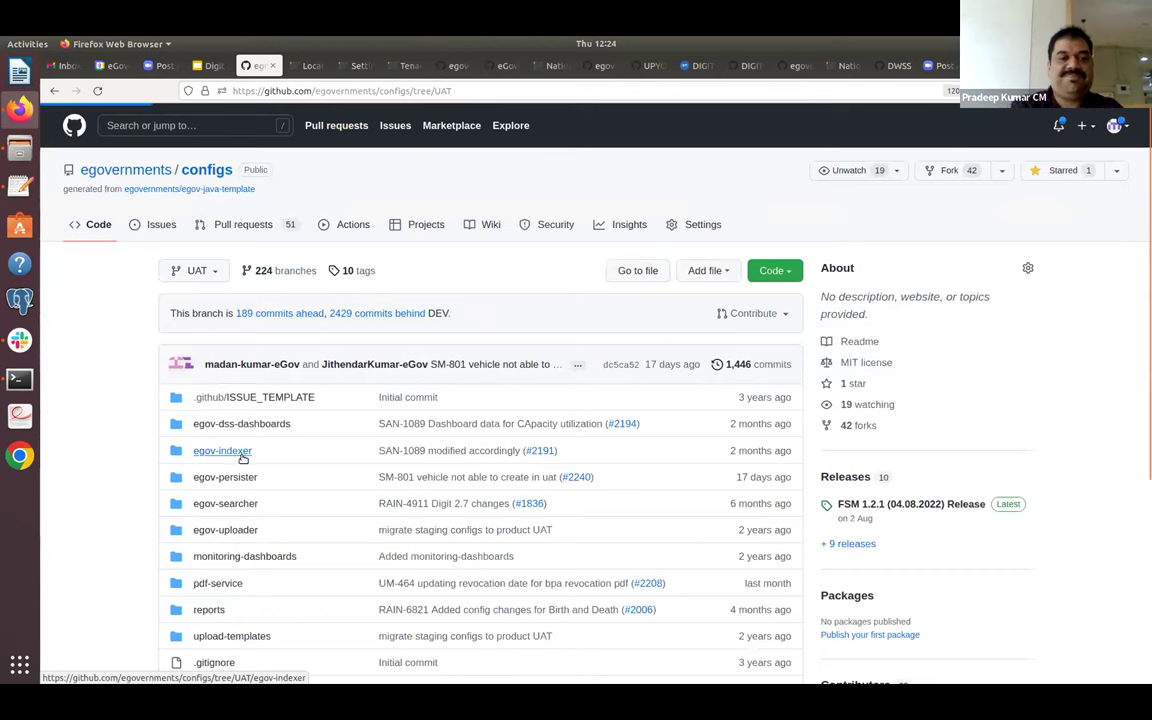
# Open the UAT egov-indexer folder and browse its configs, billingservices-indexer.yml through rainmaker-birth-indexer.yml.
pyautogui.click(222, 451)
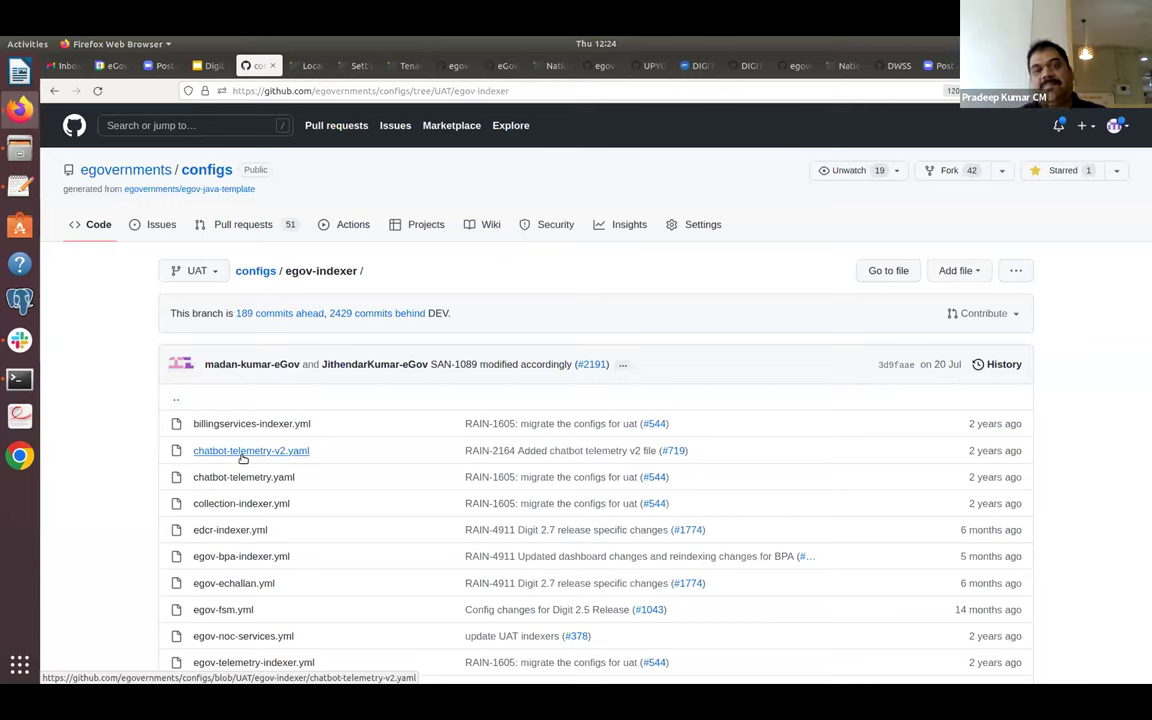
pyautogui.scroll(-6, 241, 458)
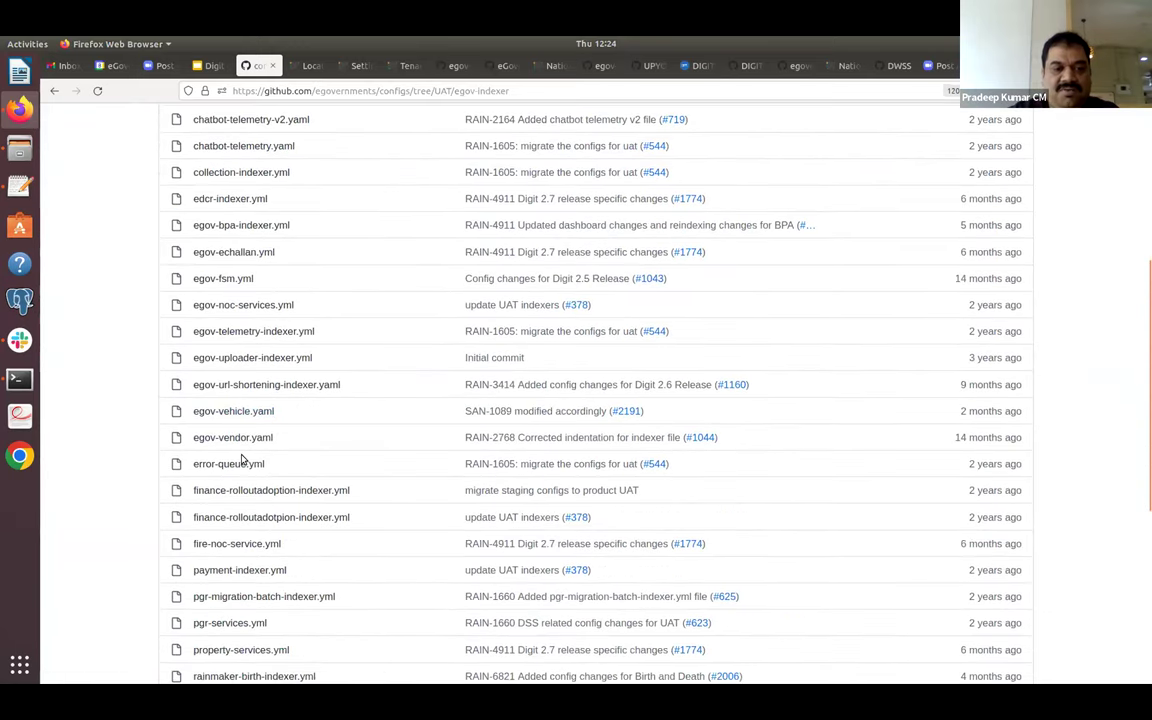
pyautogui.scroll(-3, 245, 470)
# Open the indexer's property-services.yml and highlight its save-property-registry topic and property-services index name.
pyautogui.click(253, 523)
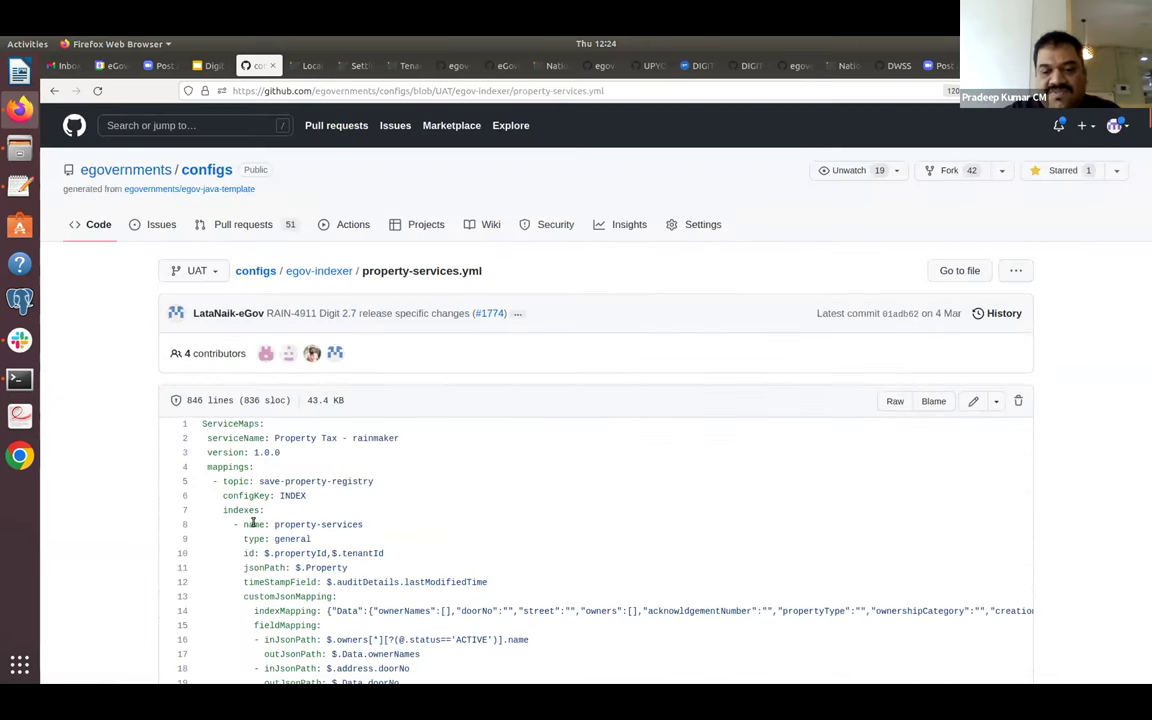
pyautogui.scroll(-4, 280, 400)
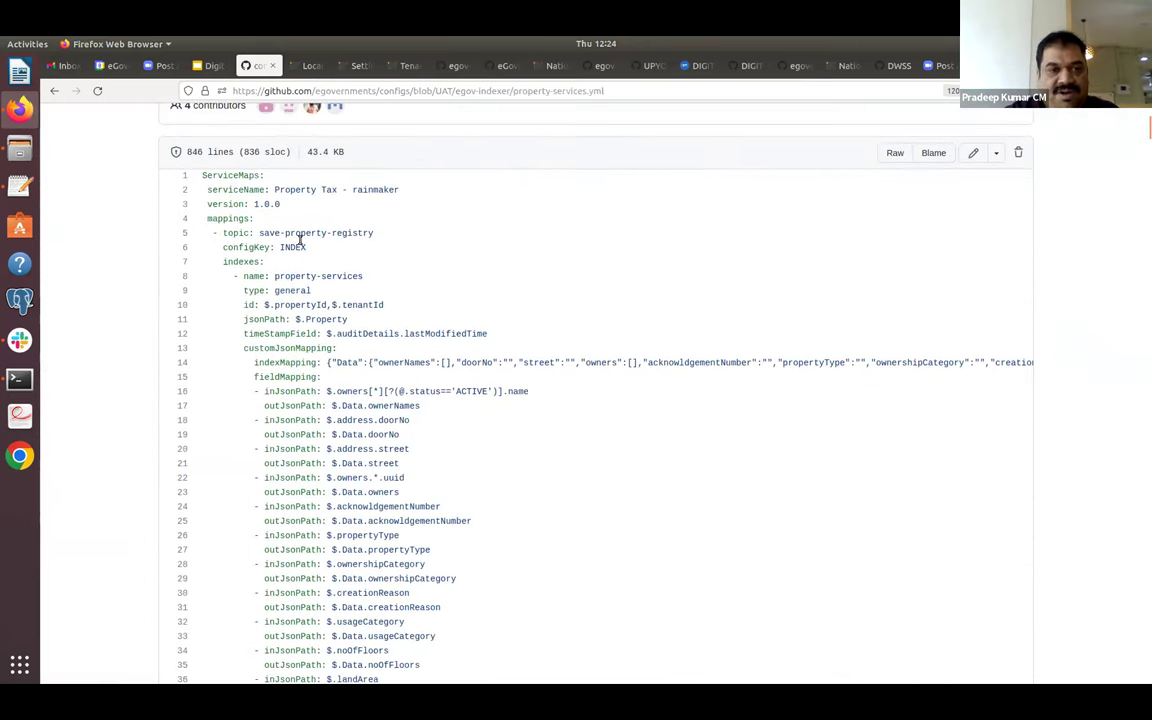
pyautogui.tripleClick(284, 236)
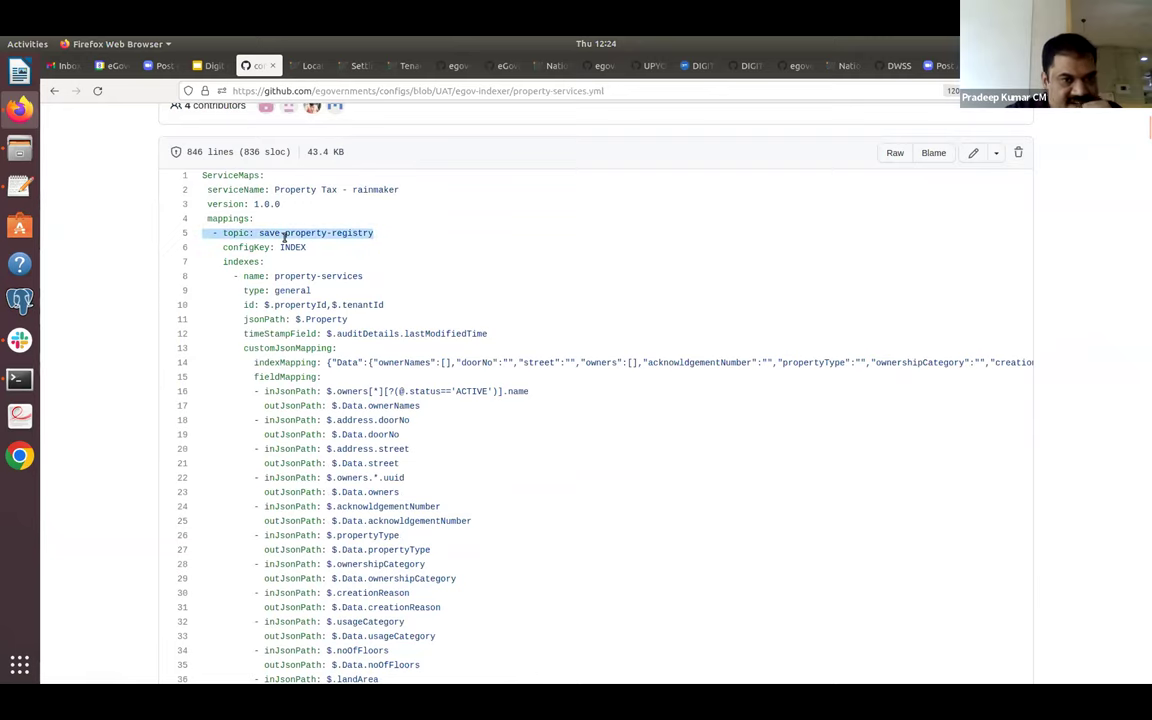
pyautogui.click(284, 237)
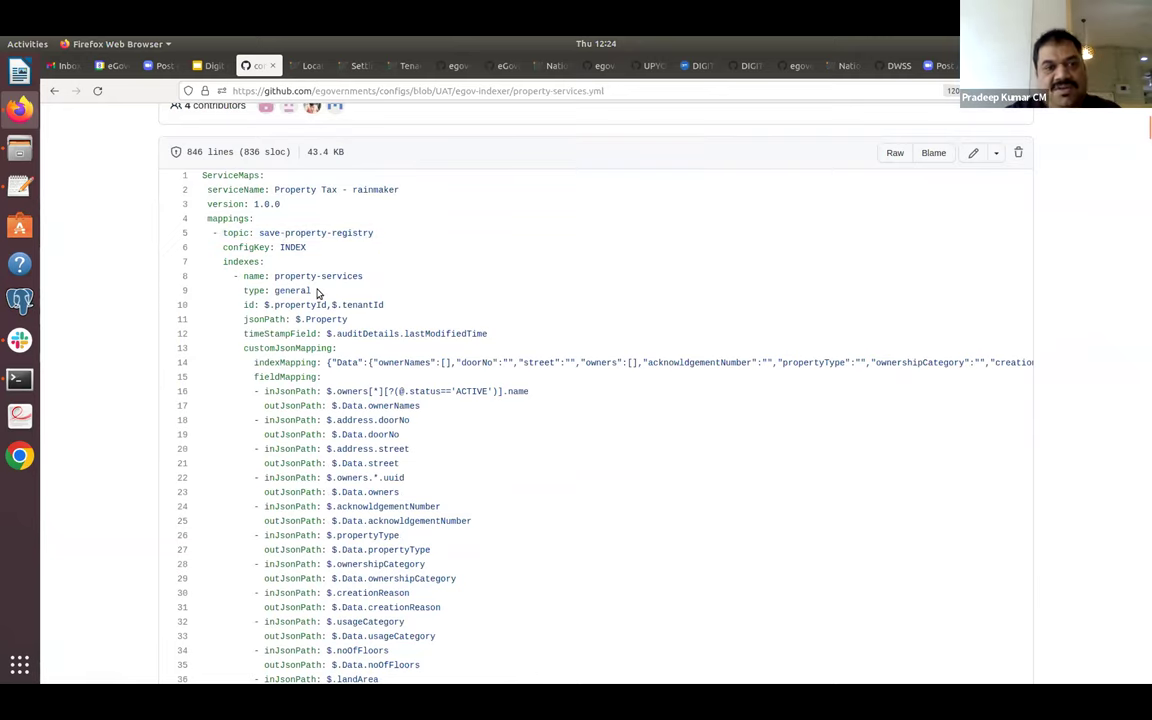
pyautogui.scroll(2, 313, 297)
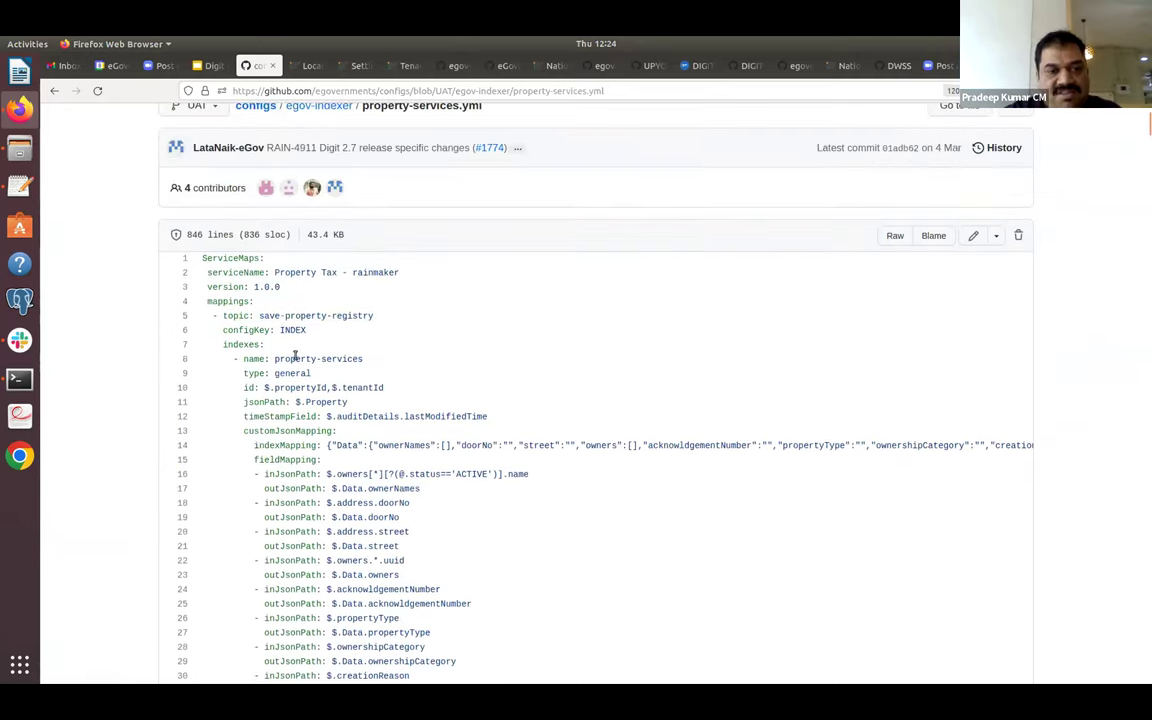
pyautogui.moveTo(275, 359); pyautogui.dragTo(370, 368)
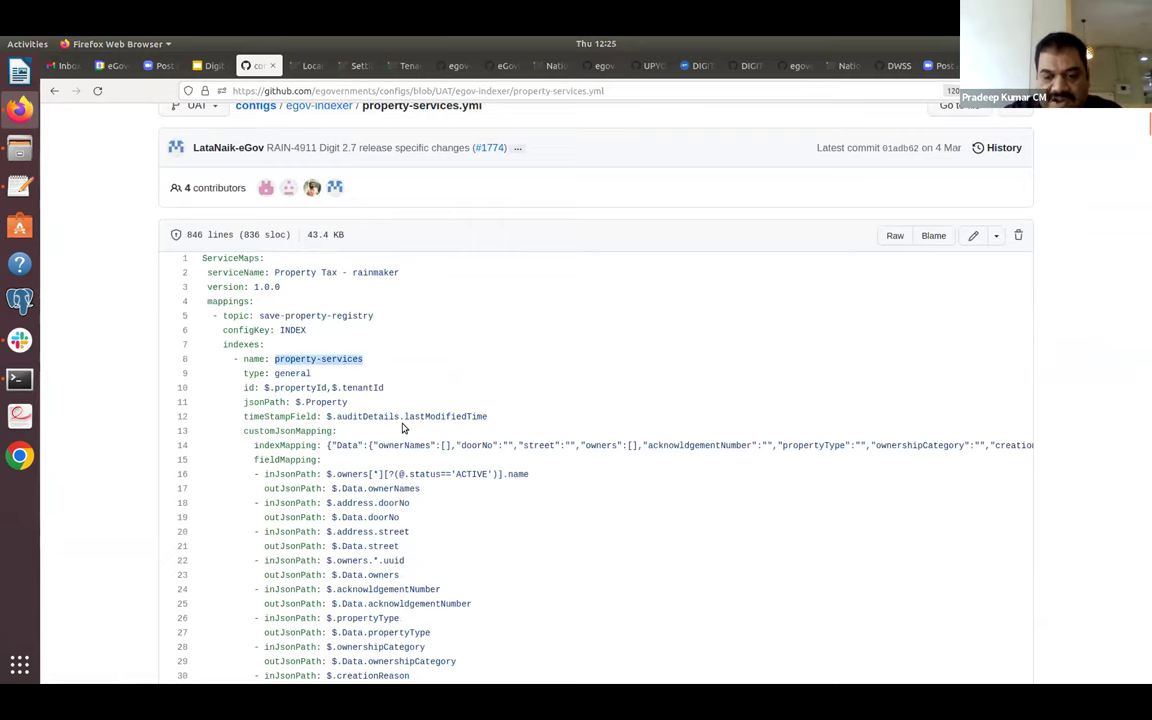
pyautogui.scroll(-5, 404, 428)
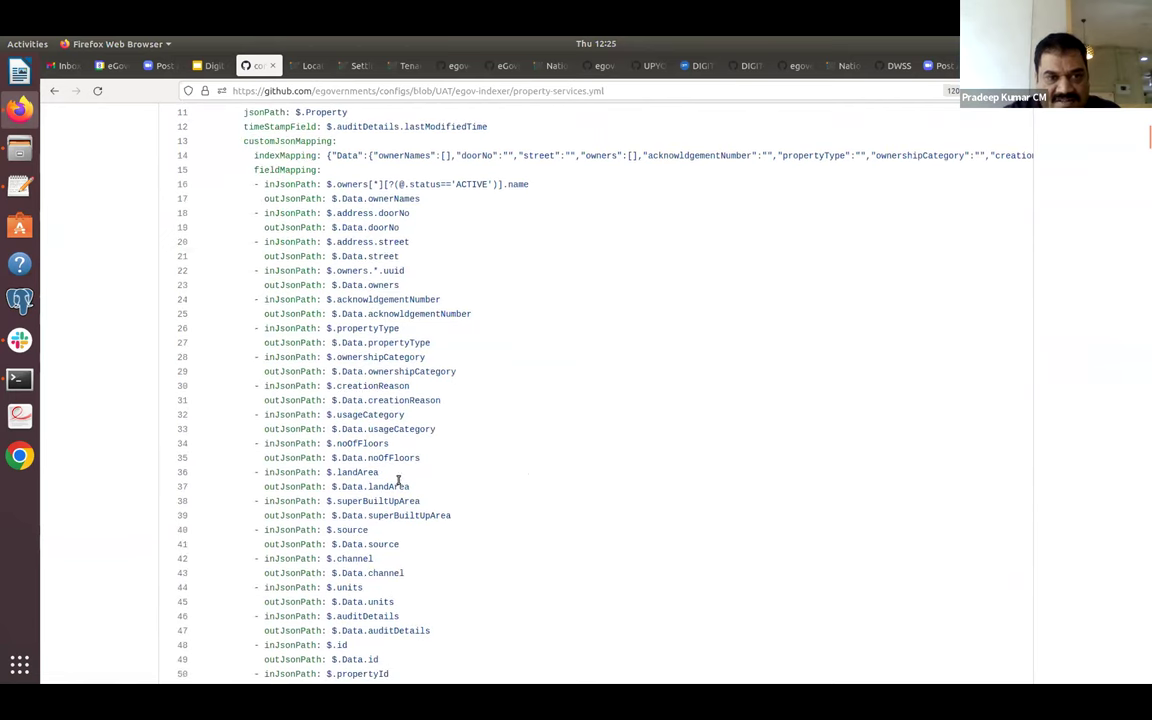
pyautogui.scroll(2, 415, 580)
pyautogui.scroll(5, 412, 580)
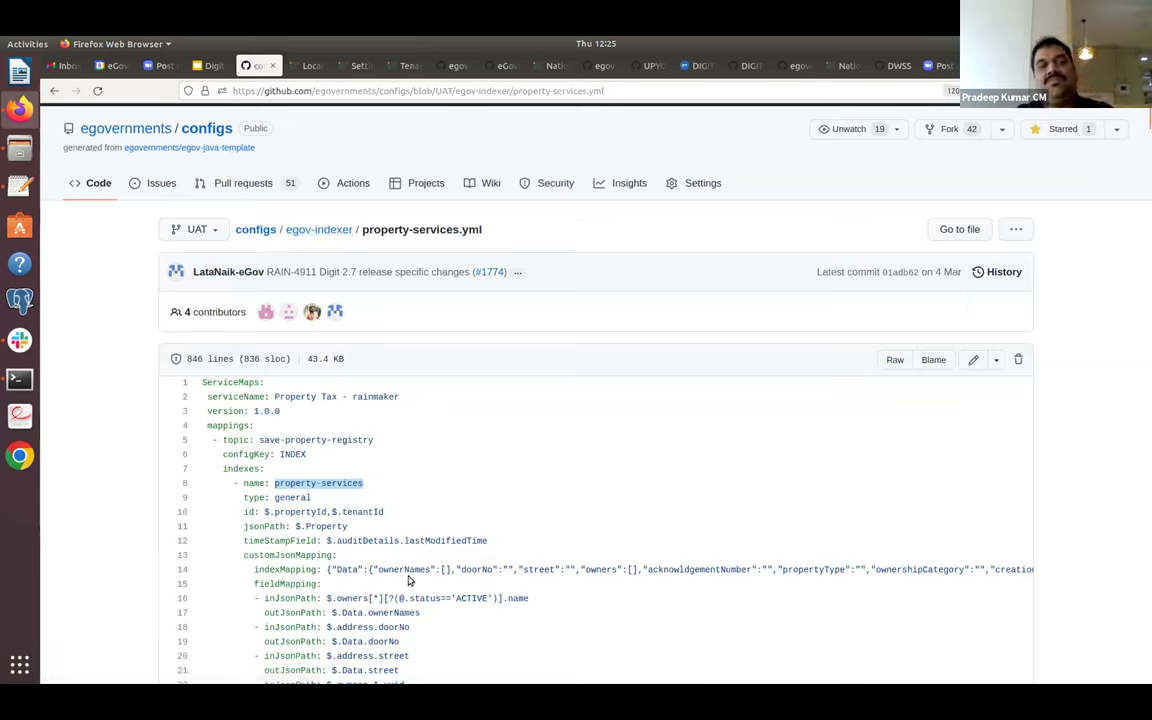
# Return to the egov-indexer folder listing and scroll through its indexer files.
pyautogui.click(54, 90)
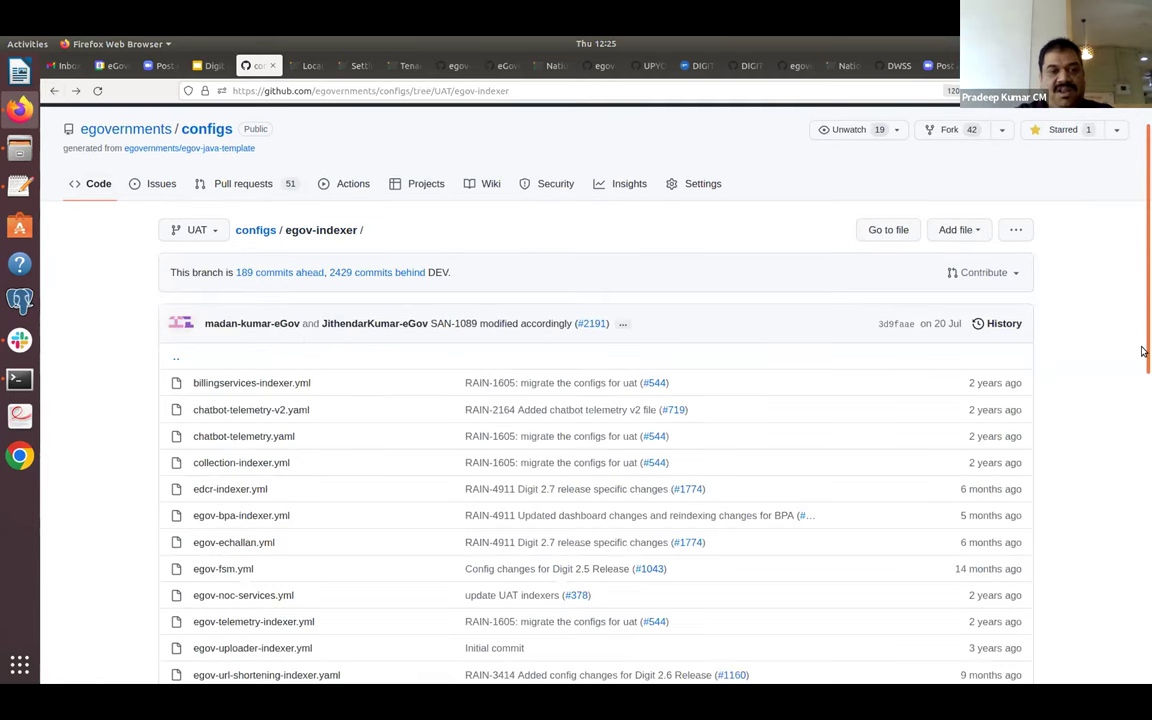
pyautogui.scroll(-5, 1143, 350)
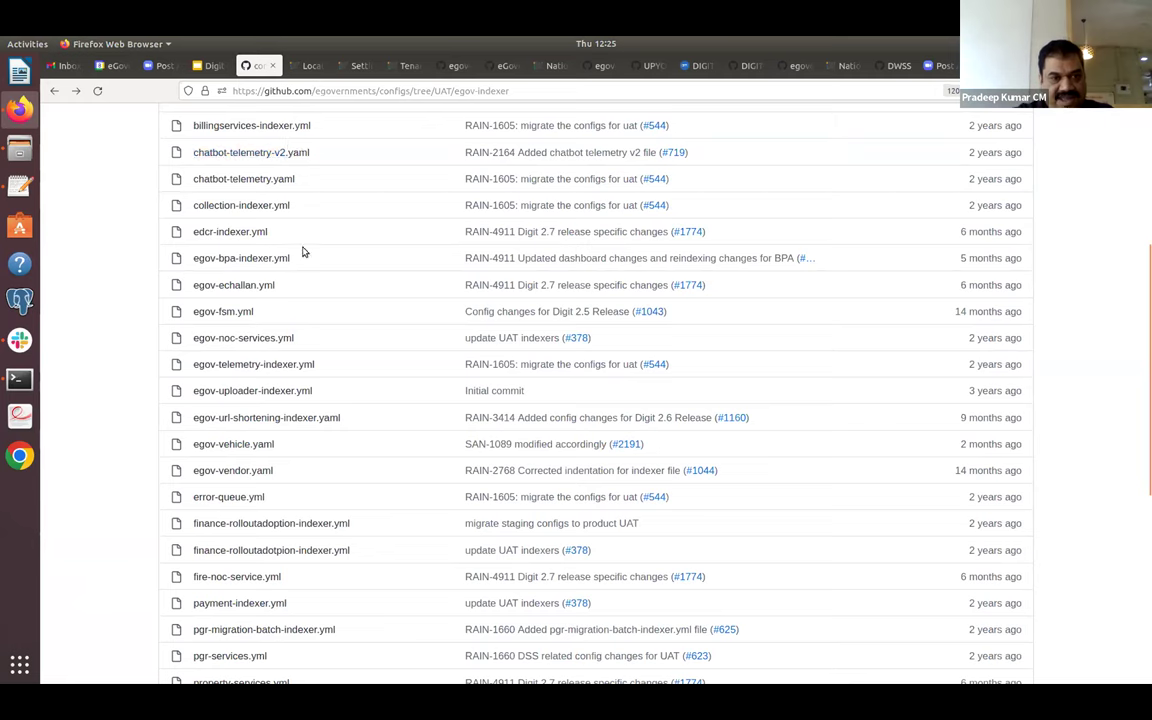
pyautogui.scroll(-6, 376, 597)
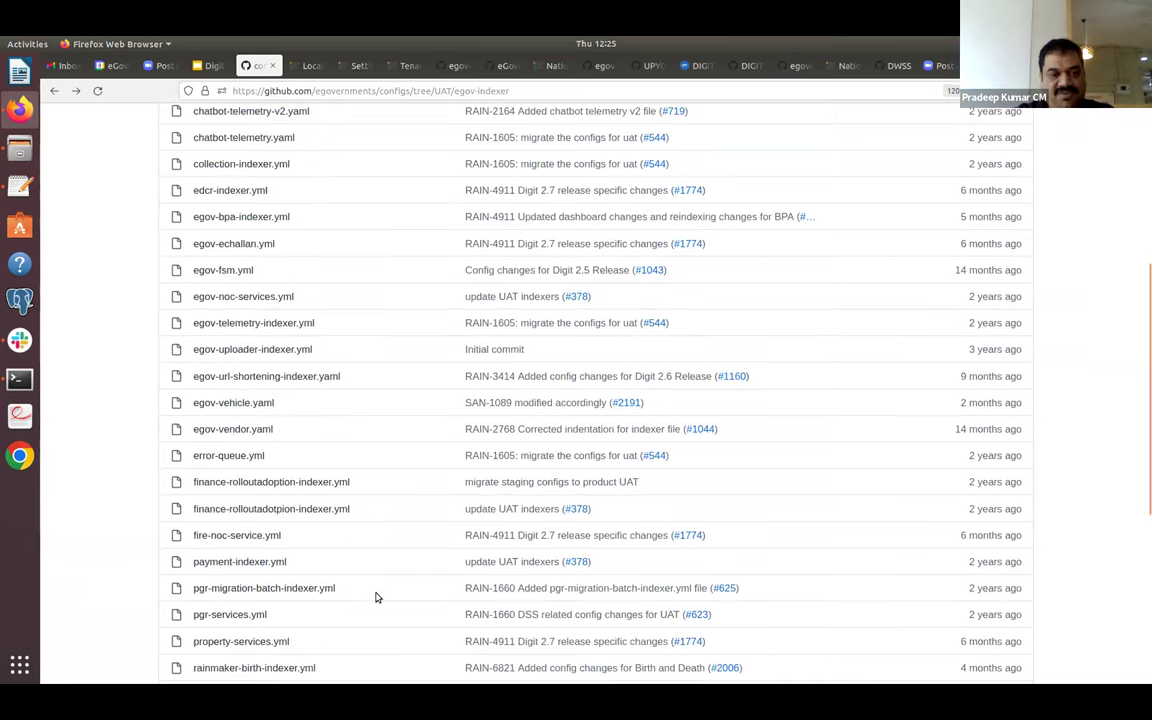
pyautogui.scroll(11, 376, 597)
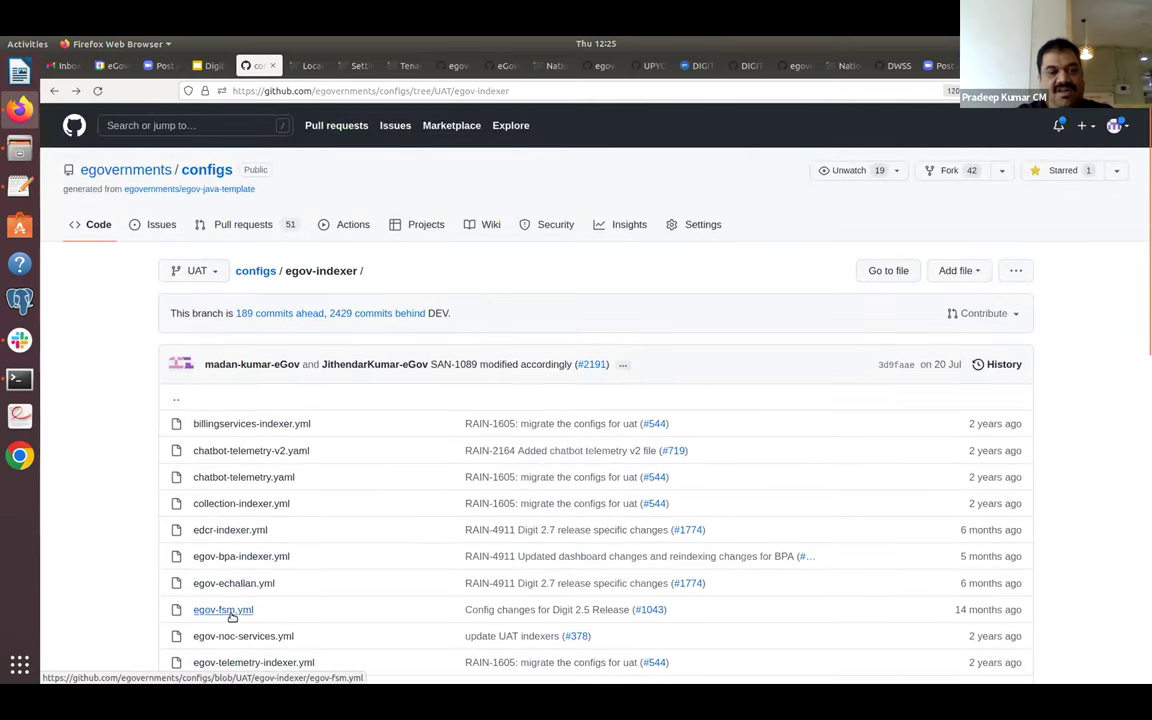
pyautogui.scroll(-3, 256, 530)
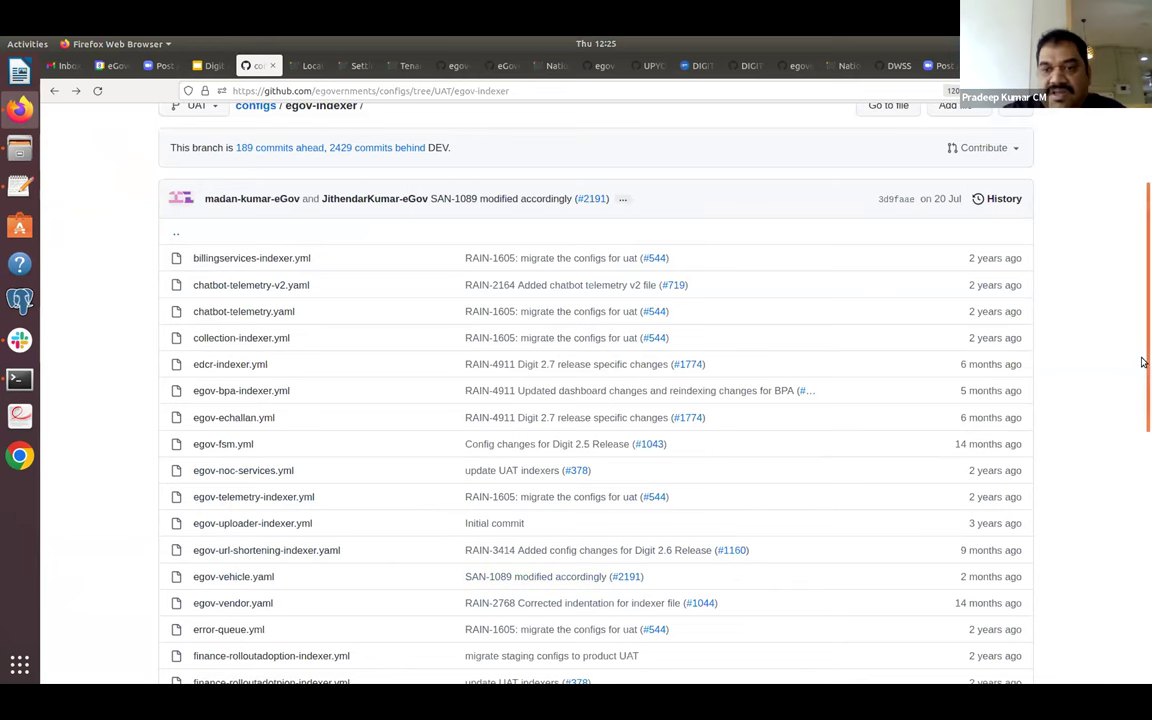
pyautogui.scroll(-3, 1144, 463)
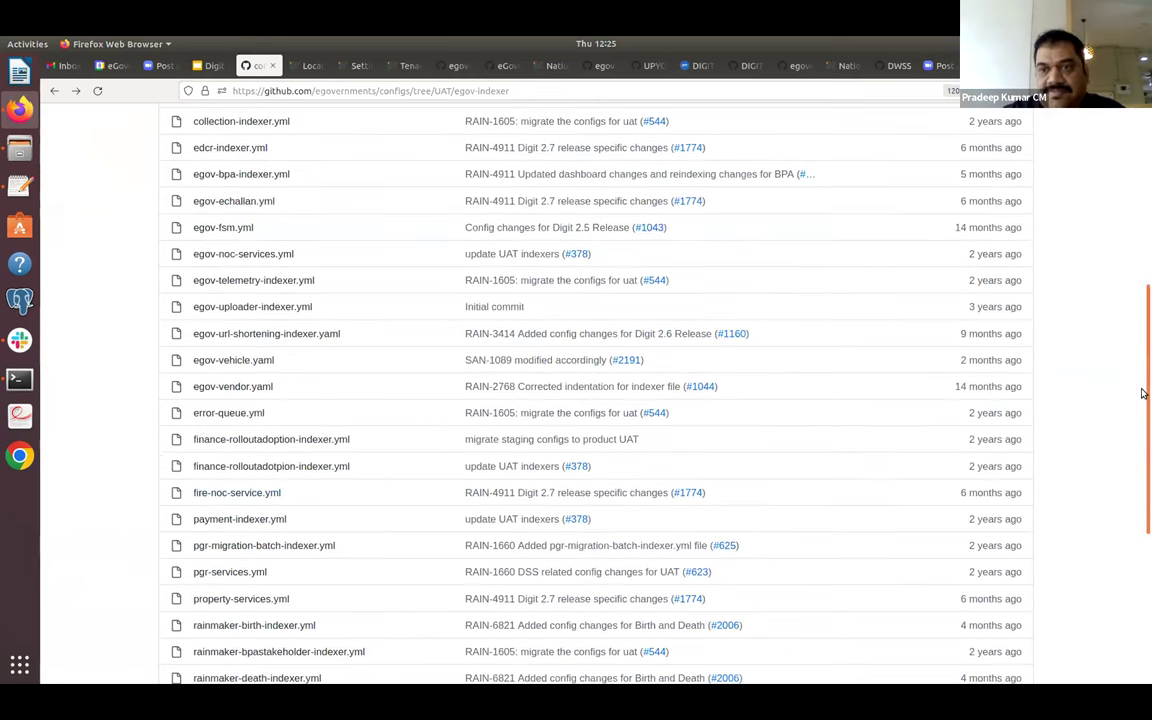
# Visit the eGovernments organisation page, then come back to the configs repository root.
pyautogui.moveTo(1143, 393); pyautogui.dragTo(1142, 175)
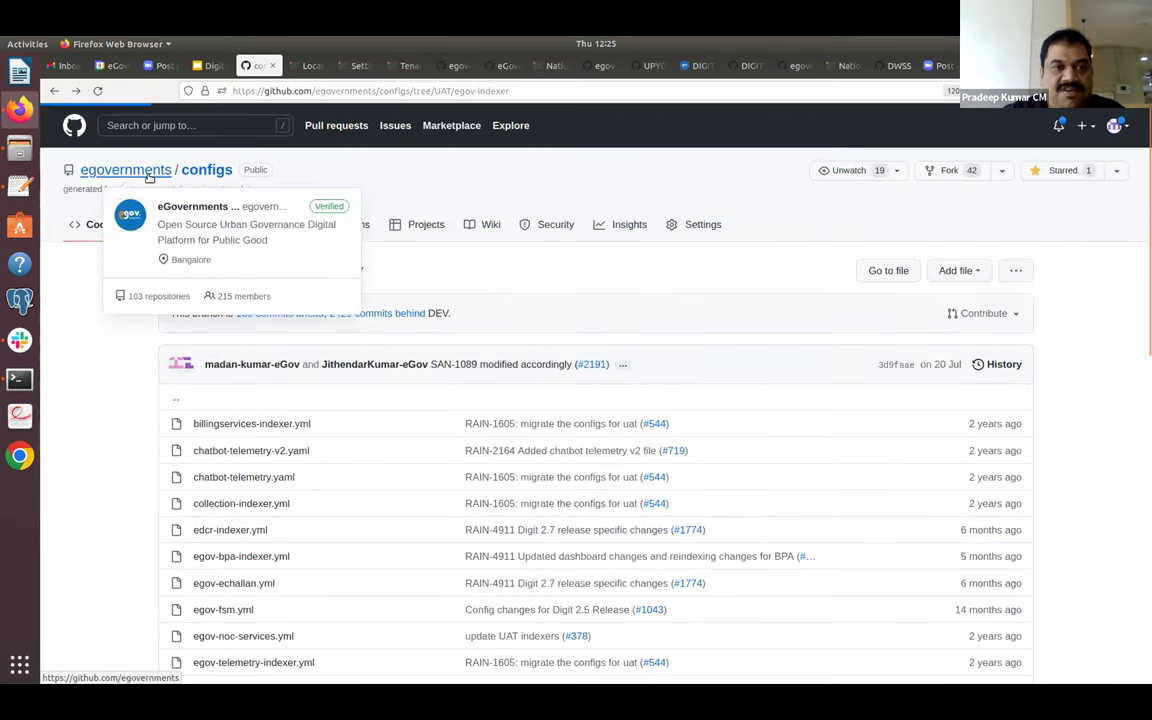
pyautogui.click(126, 170)
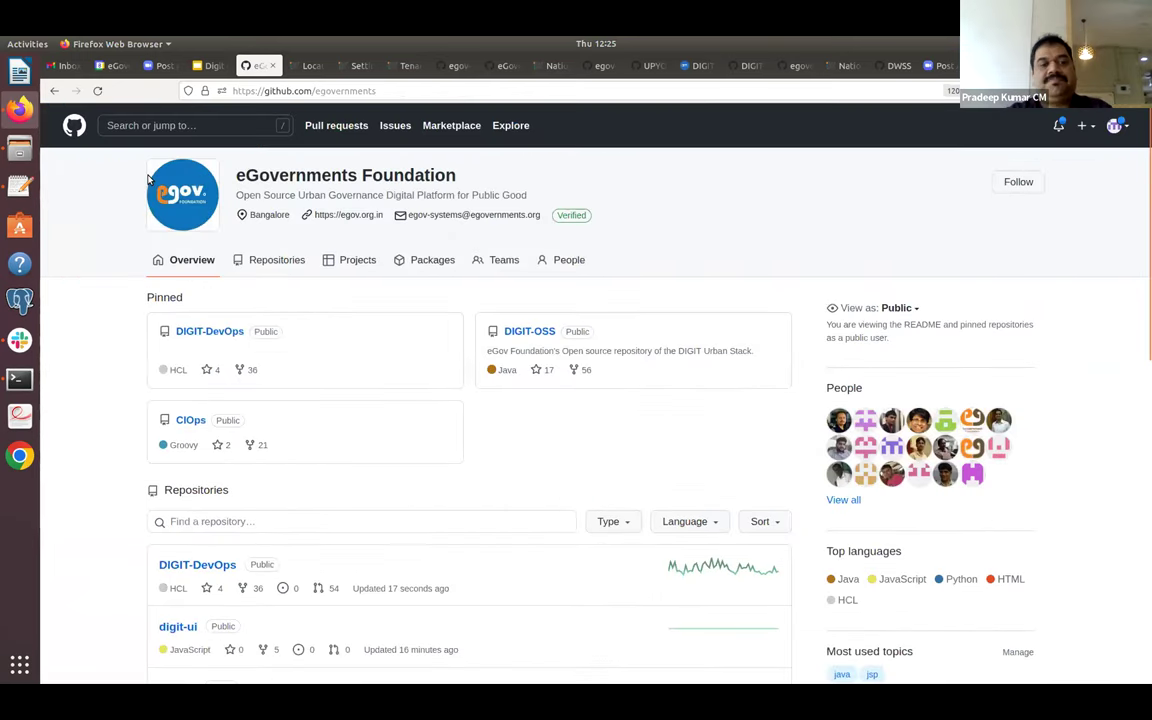
pyautogui.click(55, 91)
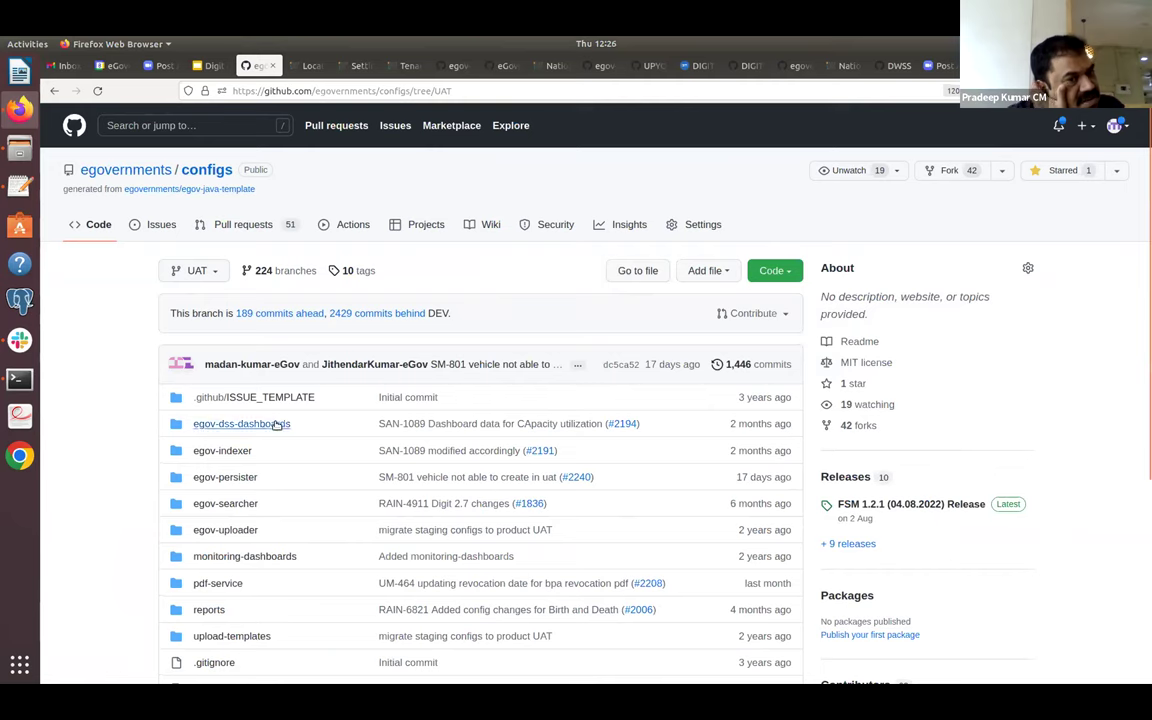
# View transform_collection_v1.json inside egov-dss-dashboards/dashboard-ingest.
pyautogui.click(241, 424)
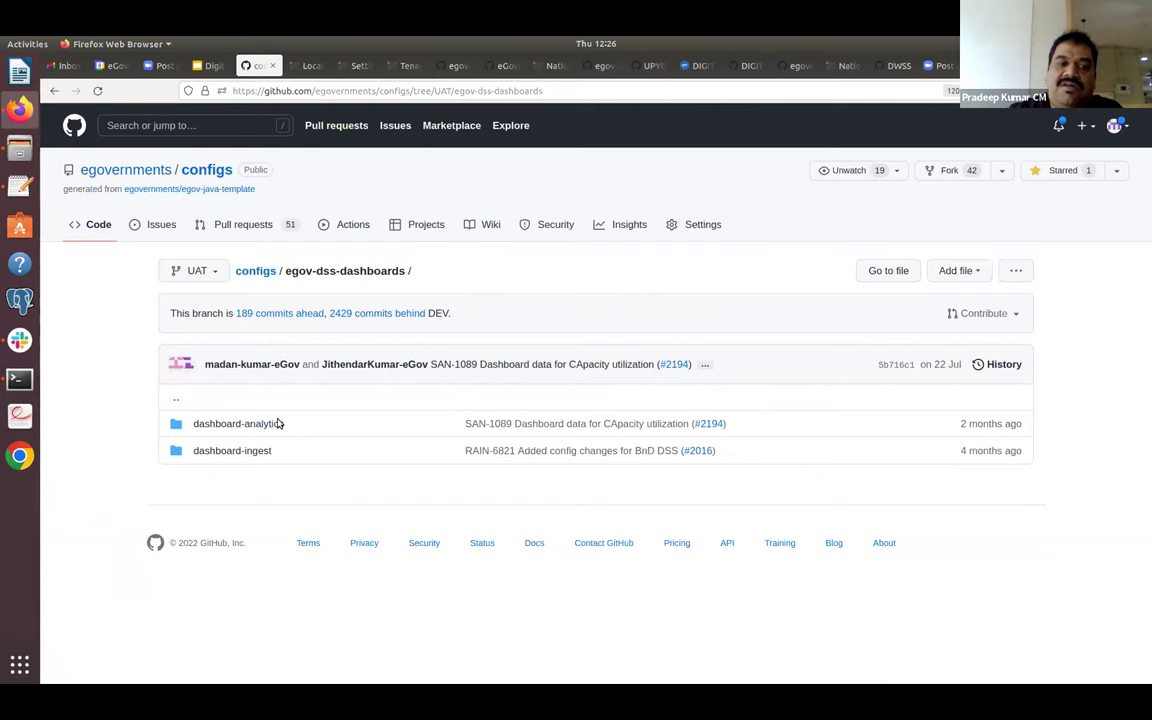
pyautogui.click(259, 453)
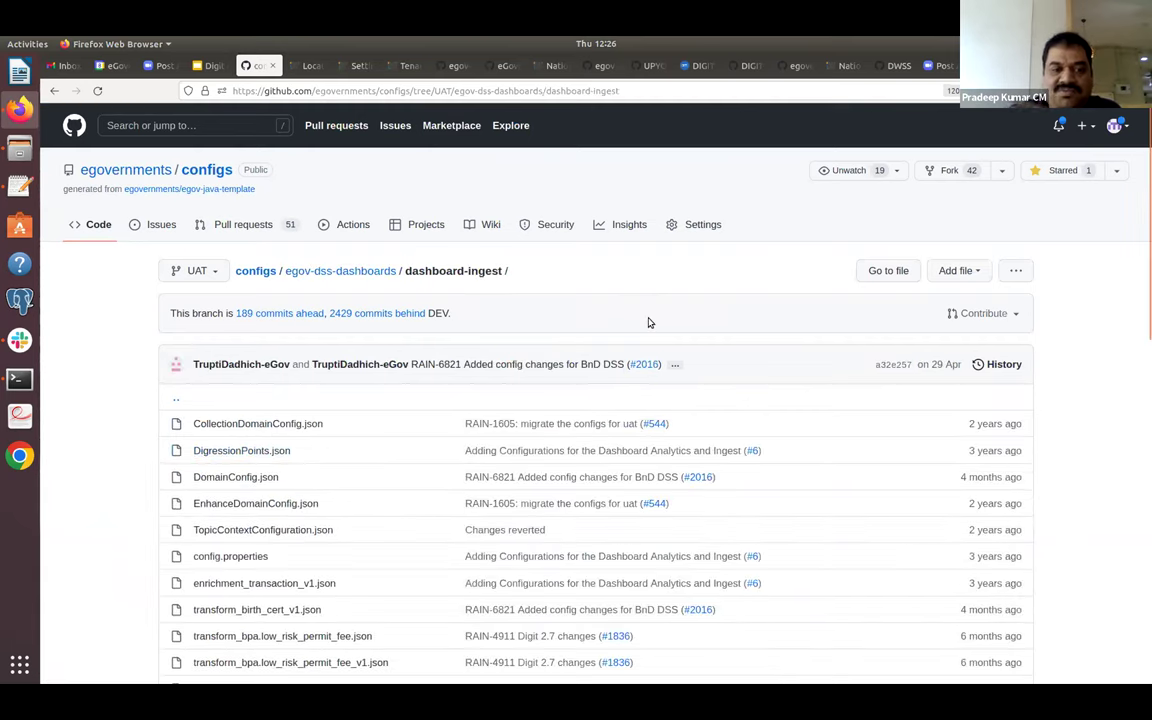
pyautogui.moveTo(1143, 148); pyautogui.dragTo(1143, 318)
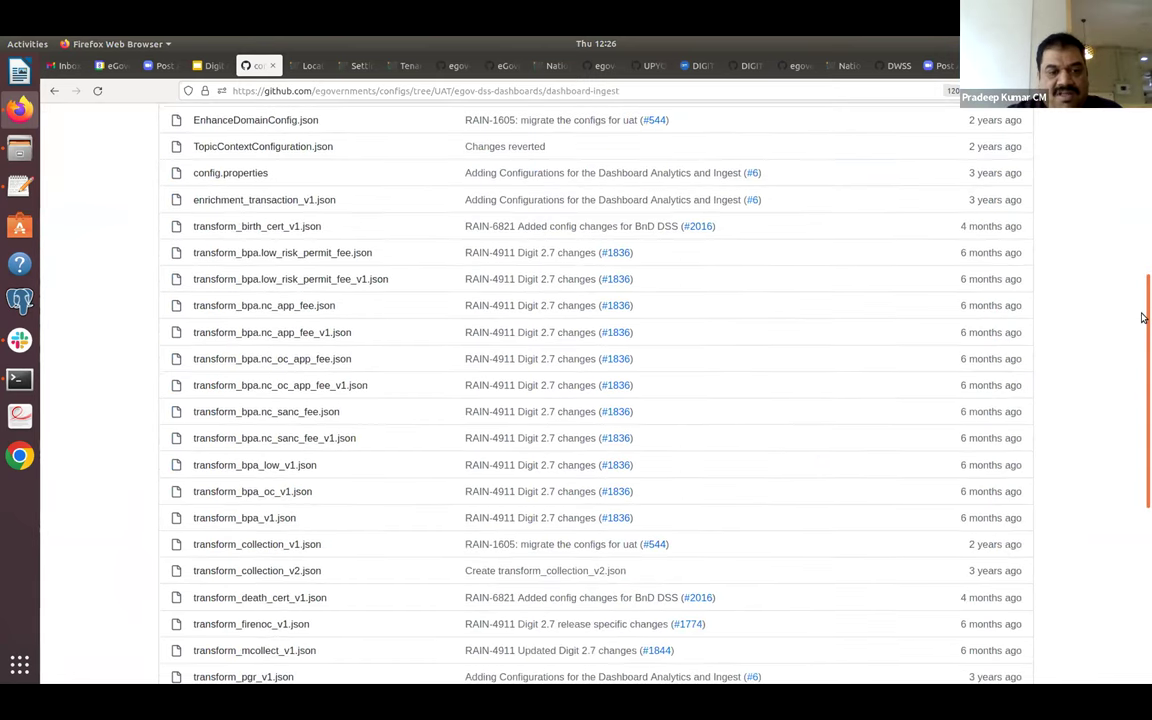
pyautogui.click(296, 546)
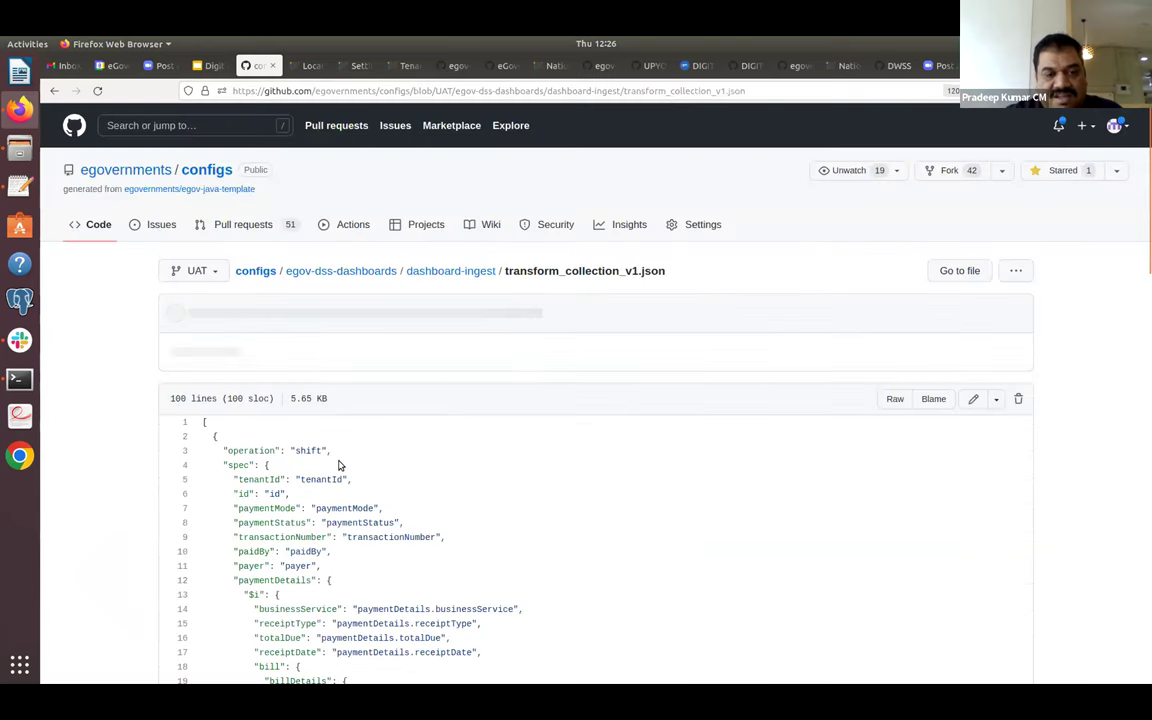
pyautogui.scroll(-5, 378, 510)
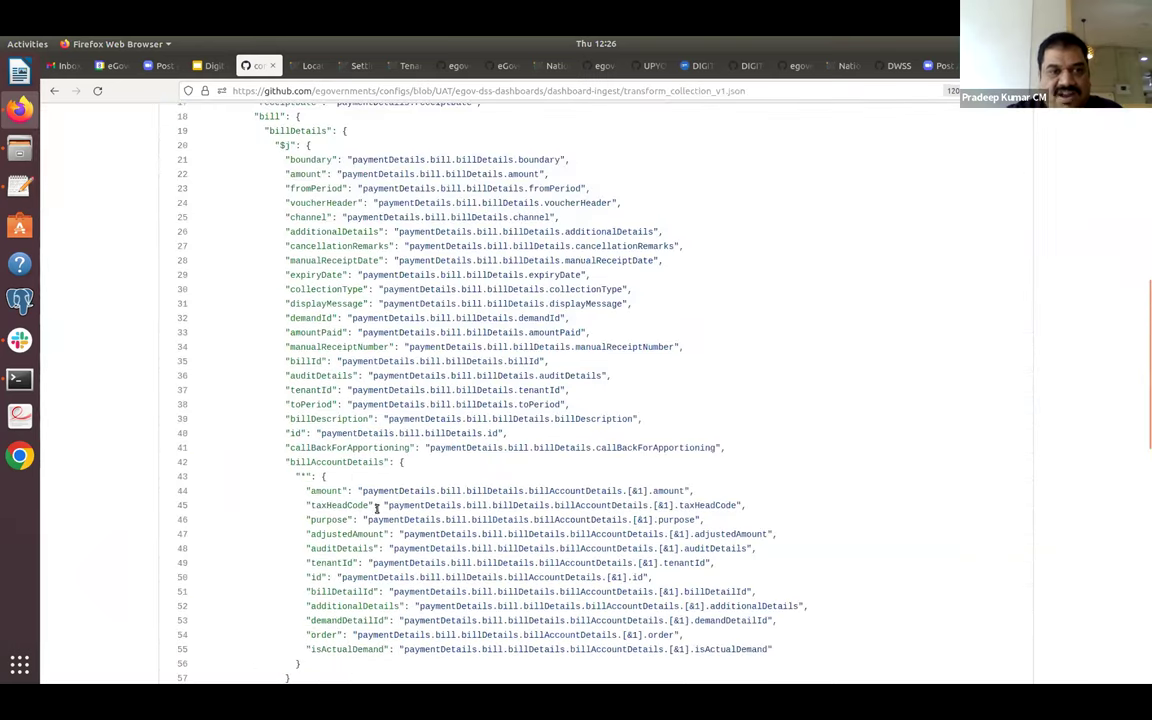
# From the configs root, open egov-dss-dashboards/dashboard-analytics, listing ChartApiConfig.json to getchart.json.
pyautogui.click(53, 91)
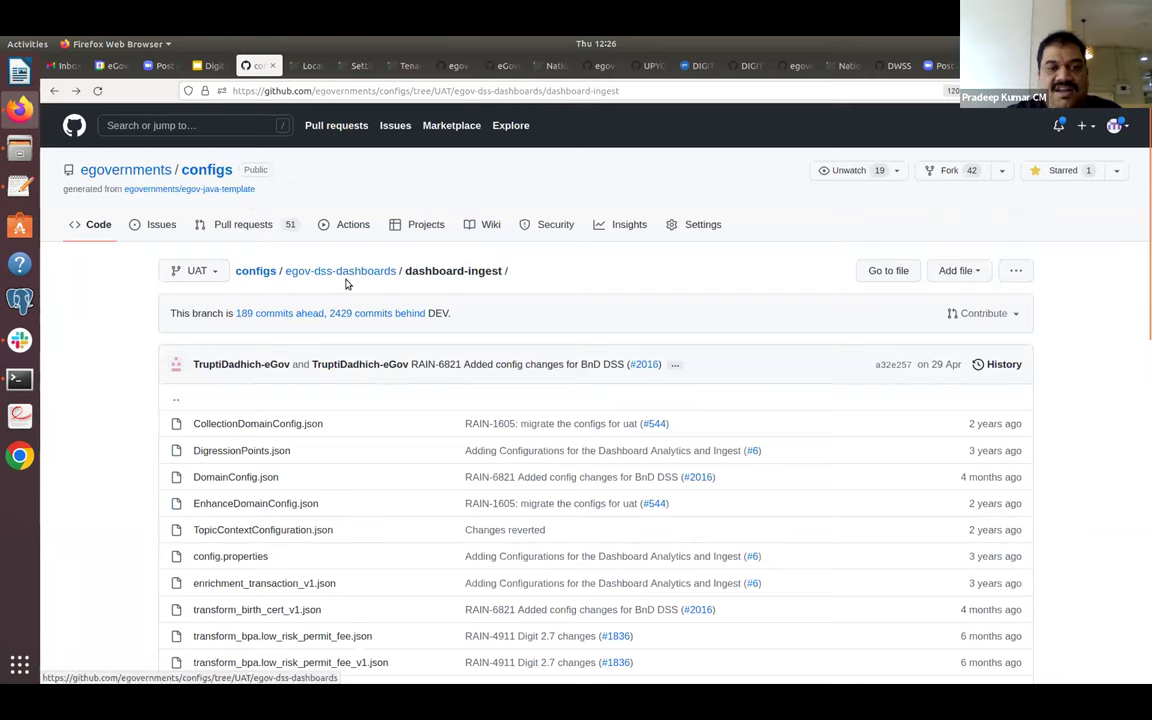
pyautogui.click(266, 274)
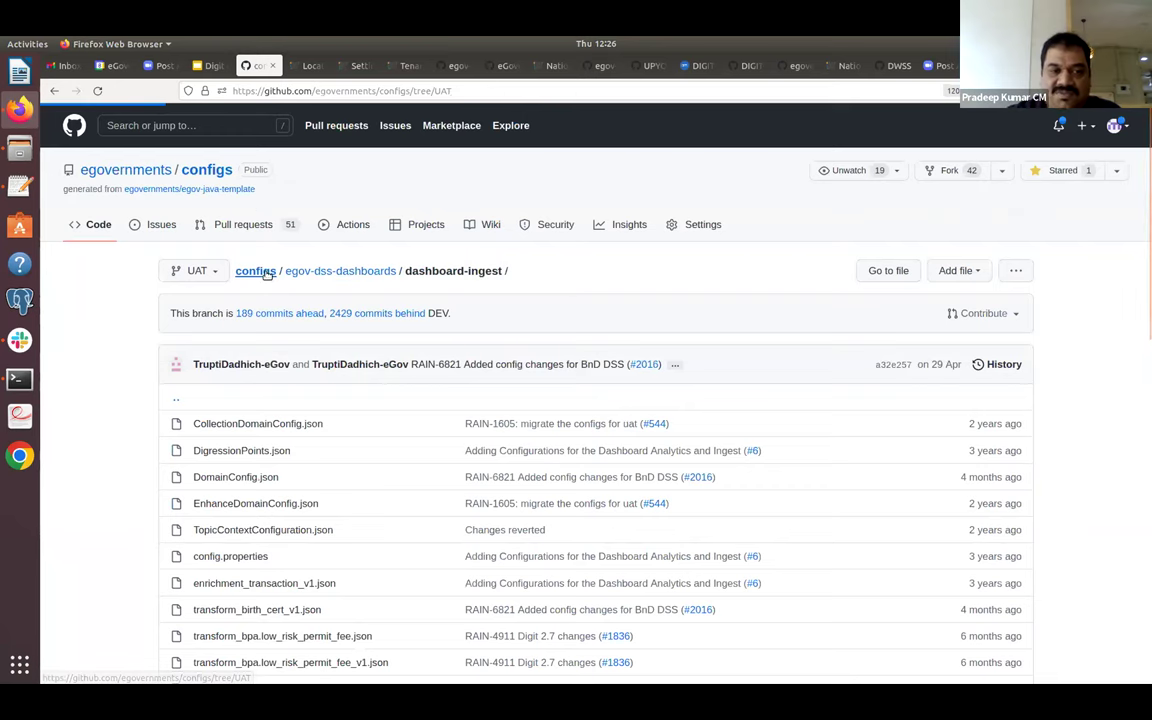
pyautogui.click(252, 424)
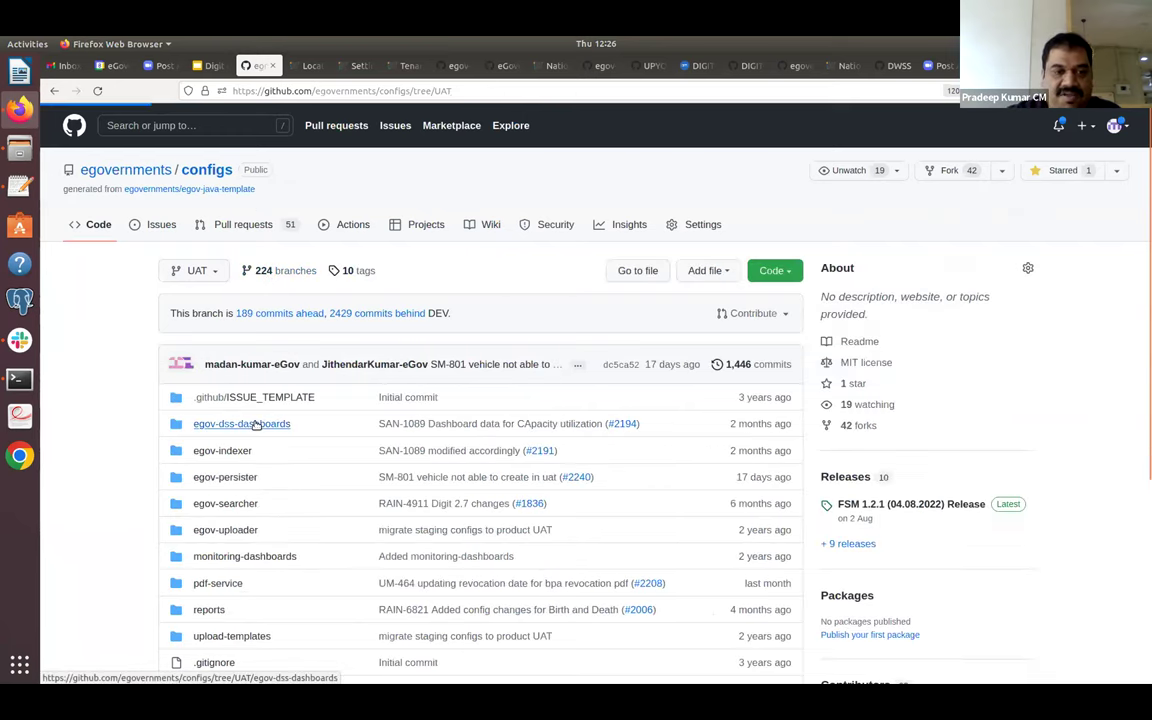
pyautogui.click(252, 425)
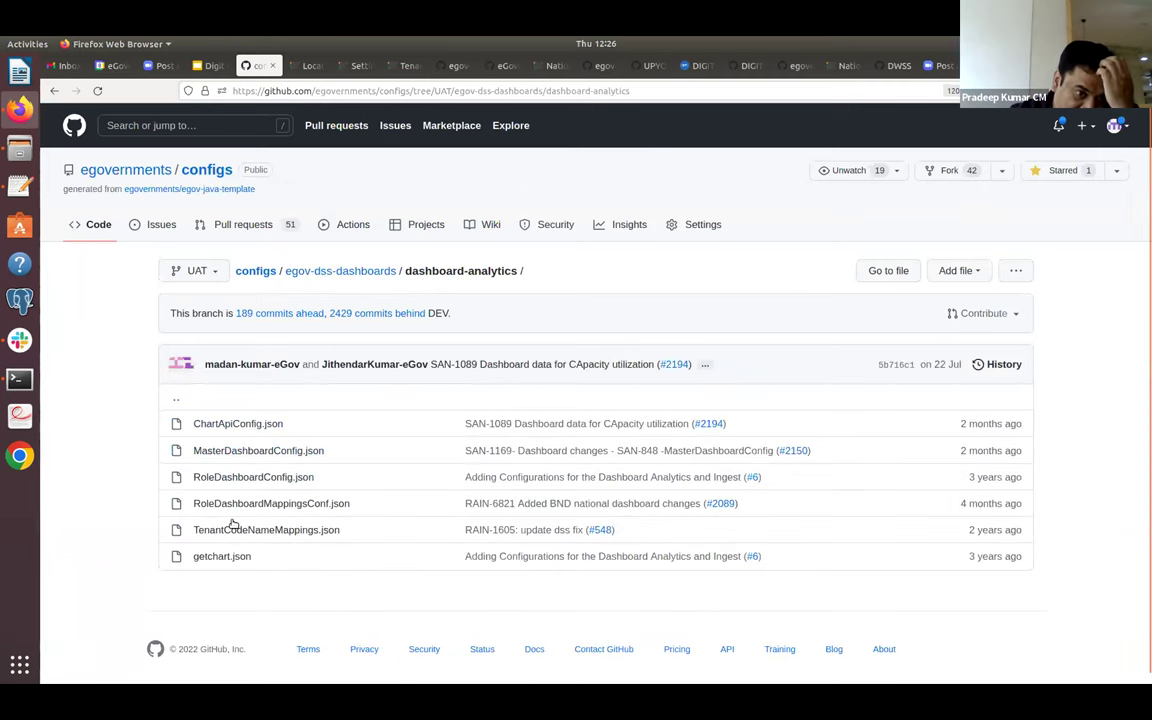
# Open ChartApiConfig.json in dashboard-analytics and scroll through its chart definitions.
pyautogui.click(245, 424)
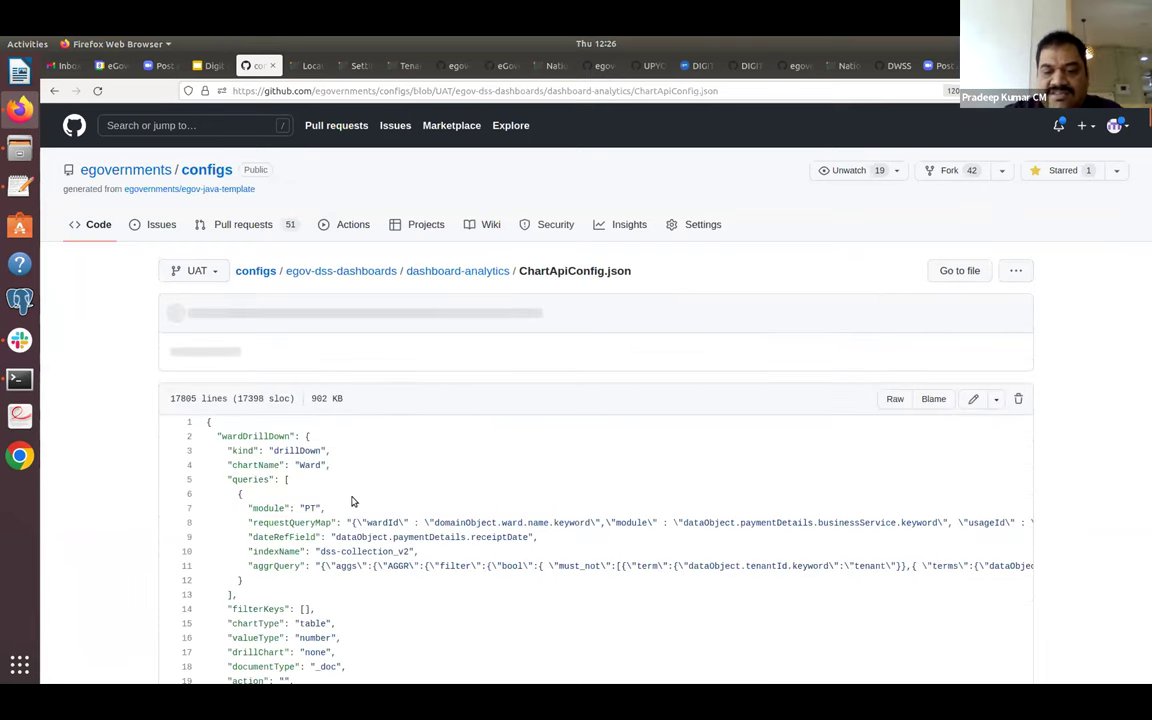
pyautogui.scroll(-1, 352, 500)
pyautogui.scroll(-4, 352, 500)
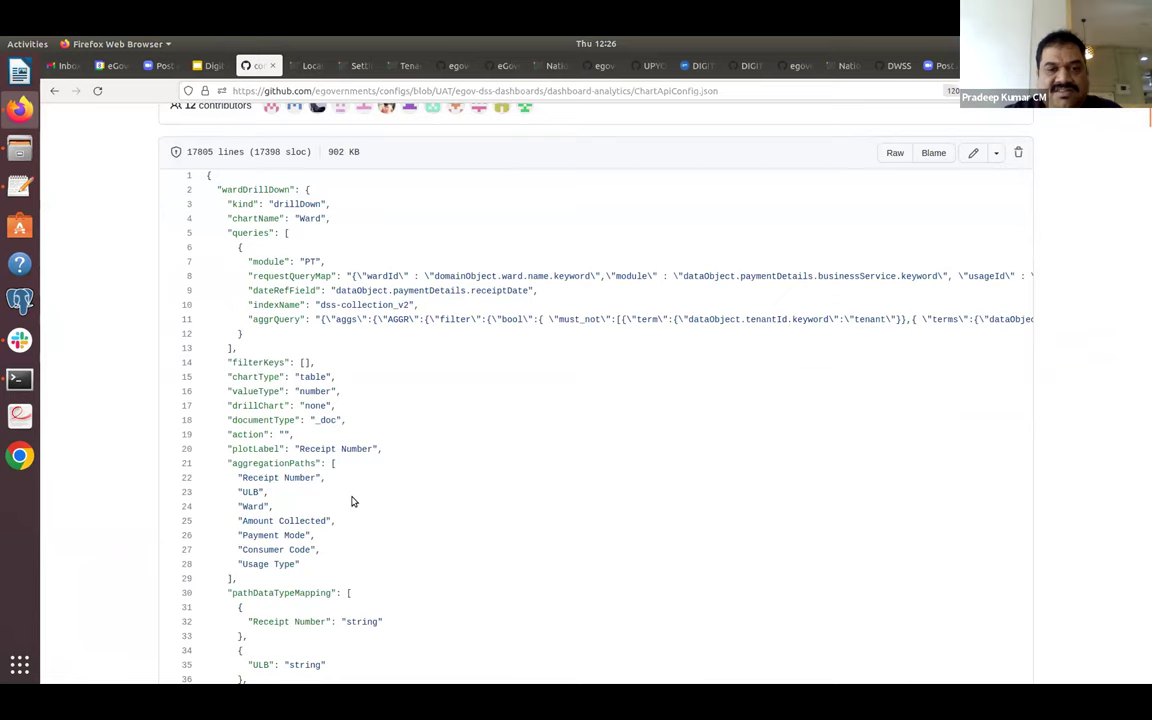
pyautogui.scroll(-6, 453, 377)
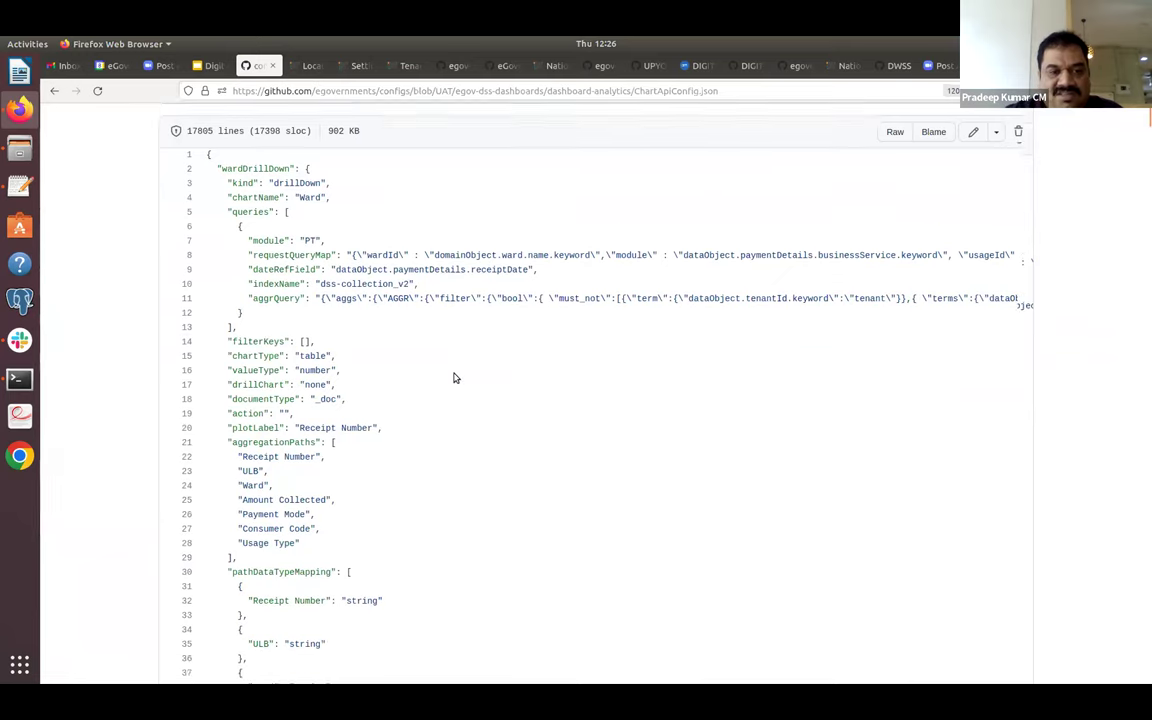
pyautogui.scroll(-7, 453, 377)
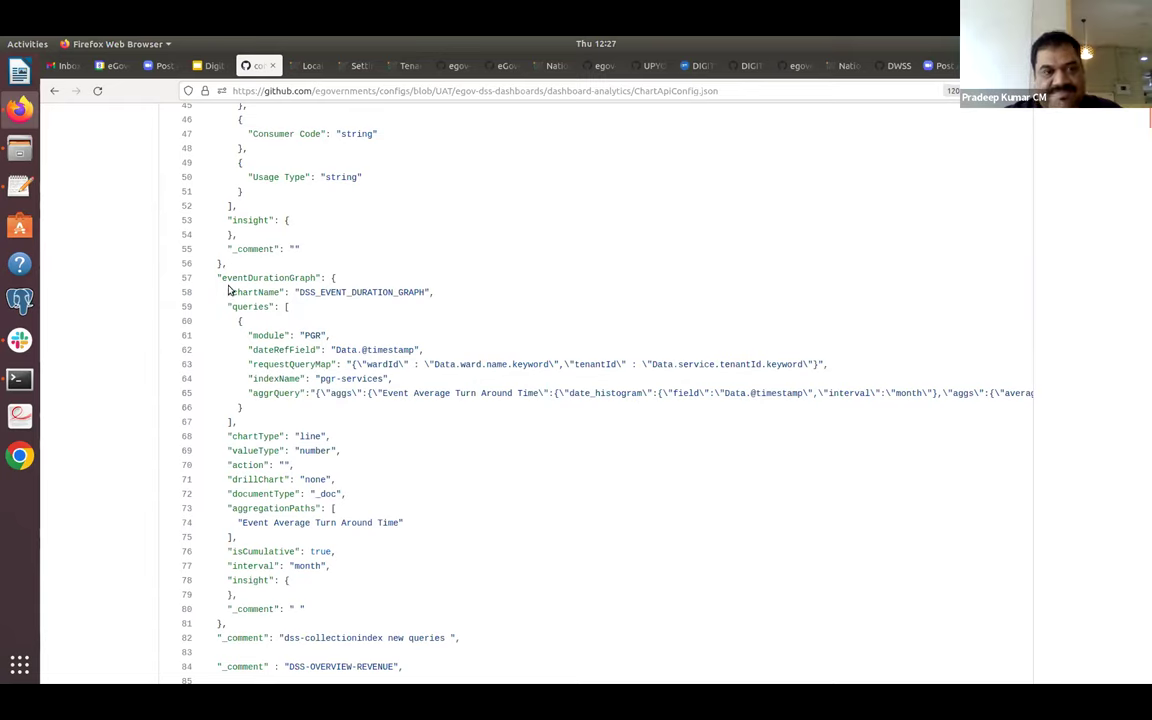
# Return to the configs repository root and go to the eGovernments organisation page.
pyautogui.click(50, 92)
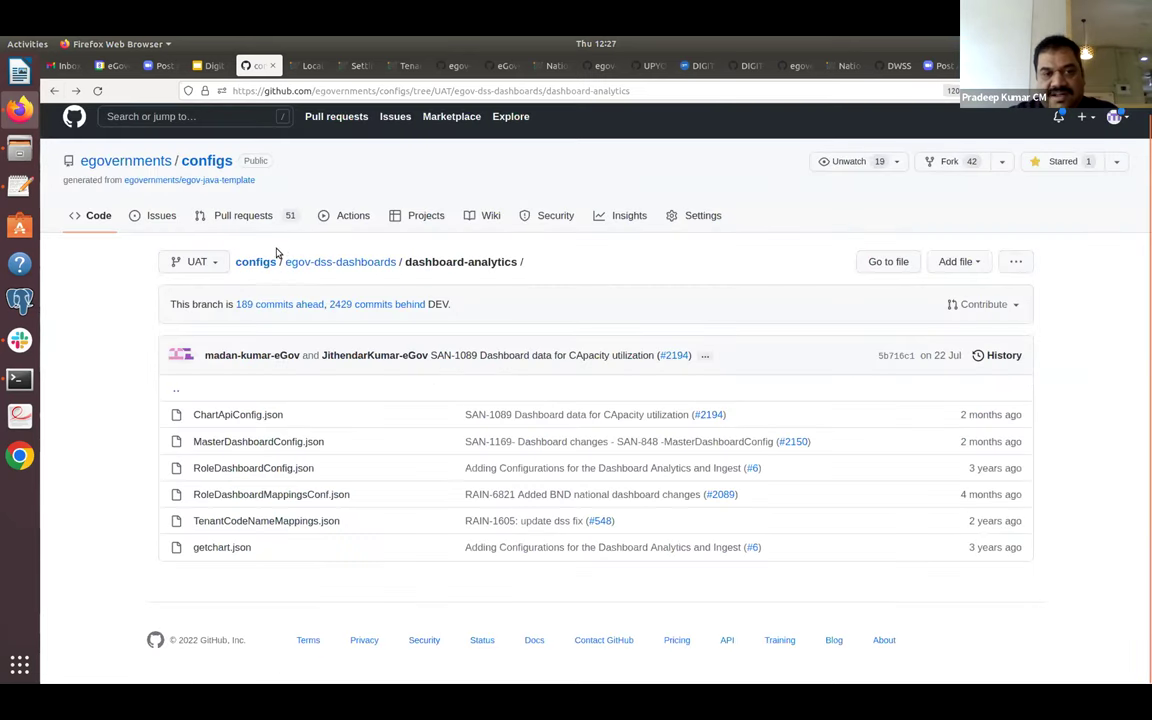
pyautogui.click(257, 263)
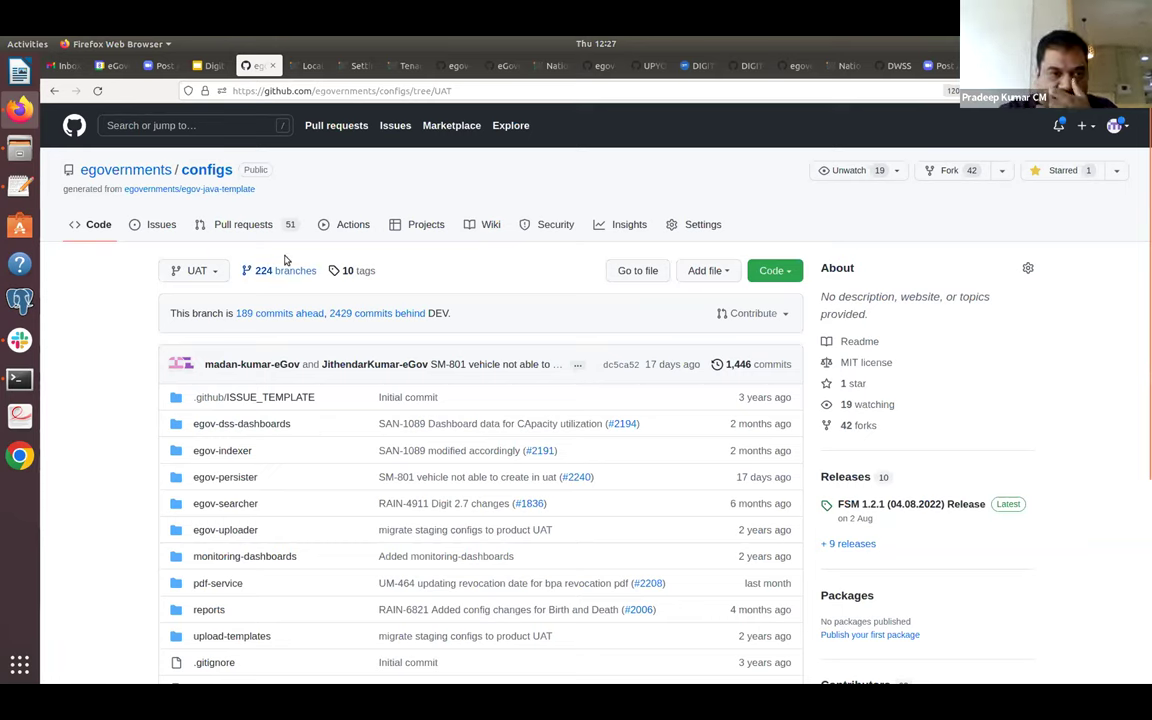
pyautogui.click(152, 172)
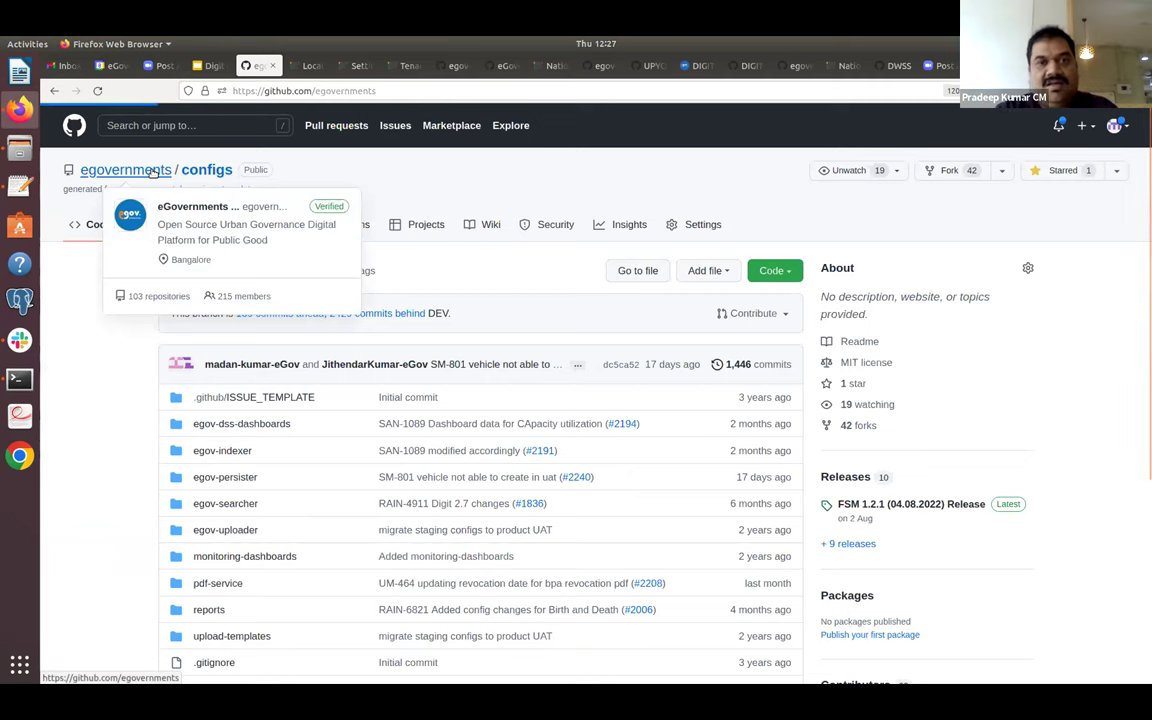